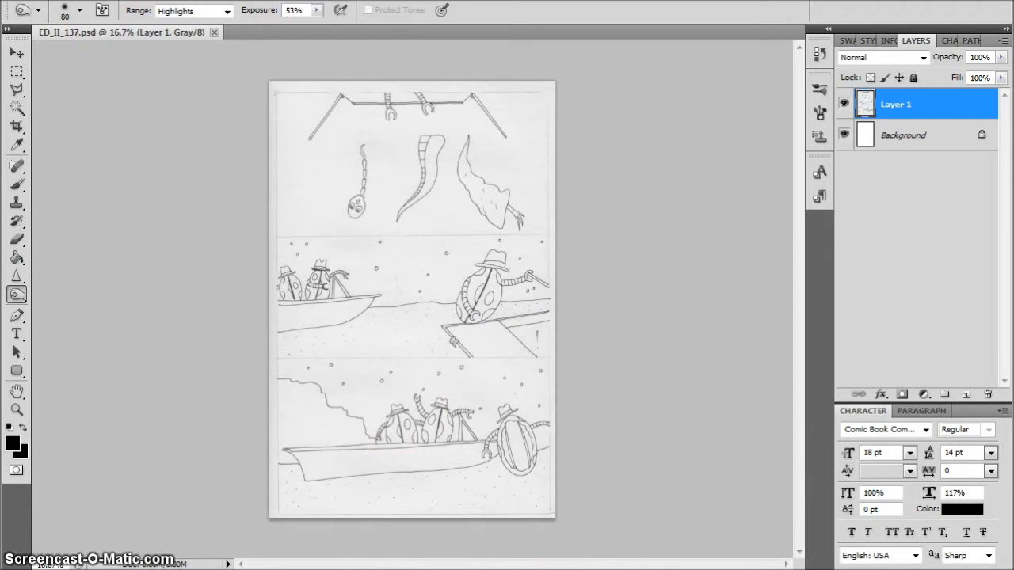
Raise the brightness and contrast of the scanned drawing on Layer 1 to whiten the paper and darken the lines
click(106, 1)
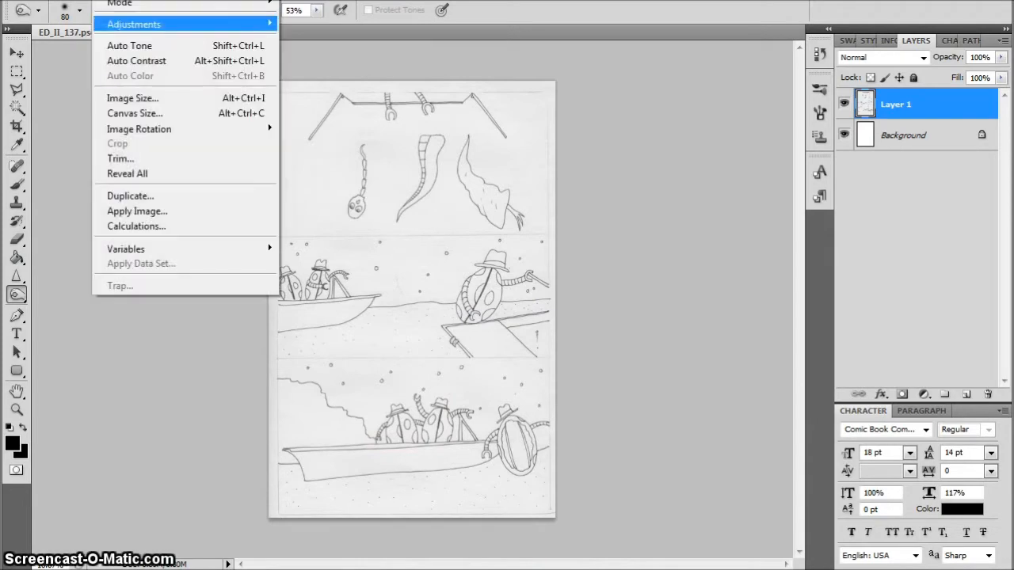
mouse_move(134, 25)
click(336, 23)
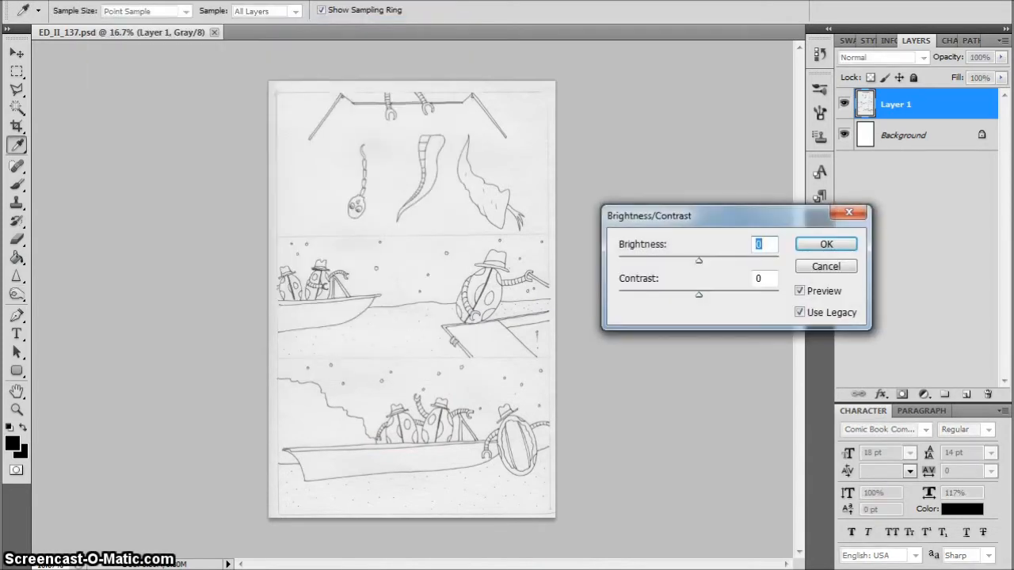
drag(698, 260, 714, 261)
drag(699, 295, 717, 296)
click(823, 244)
key(o)
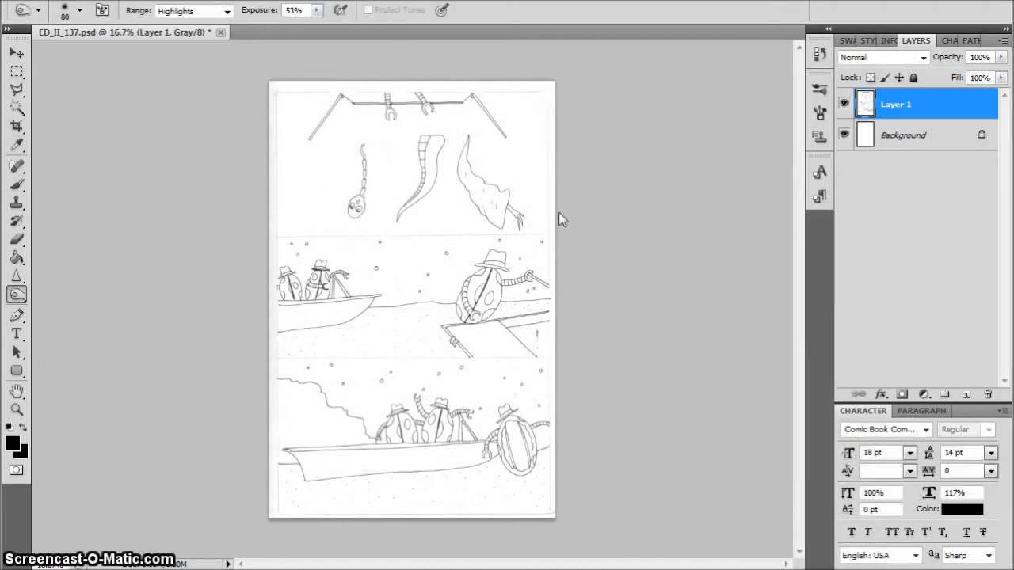
Cut the top panel's artwork from Layer 1, clear its leftover pencil border, and paste the panel onto its own layer
drag(354, 150, 462, 247)
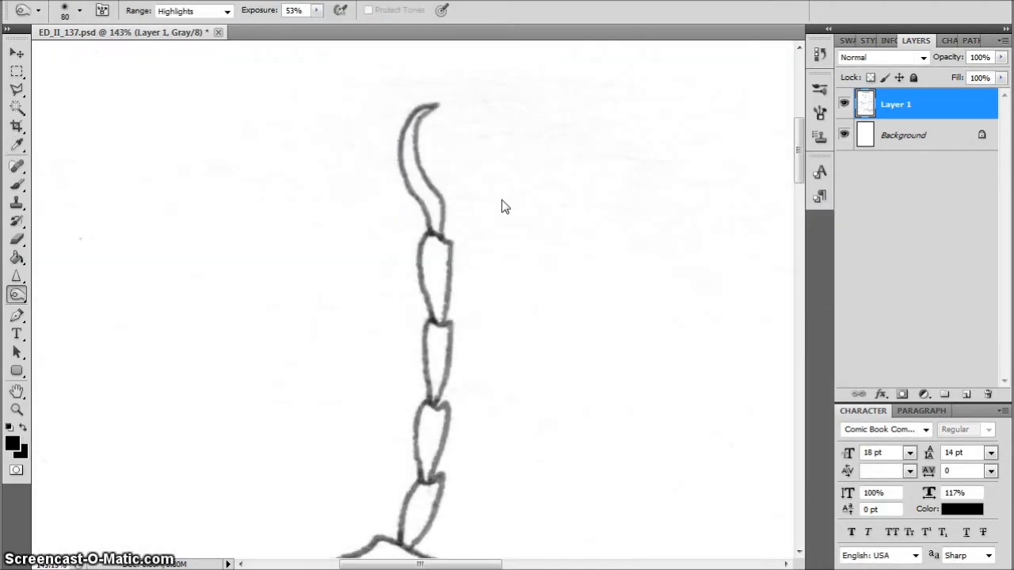
drag(800, 146, 804, 210)
key(ctrl+0)
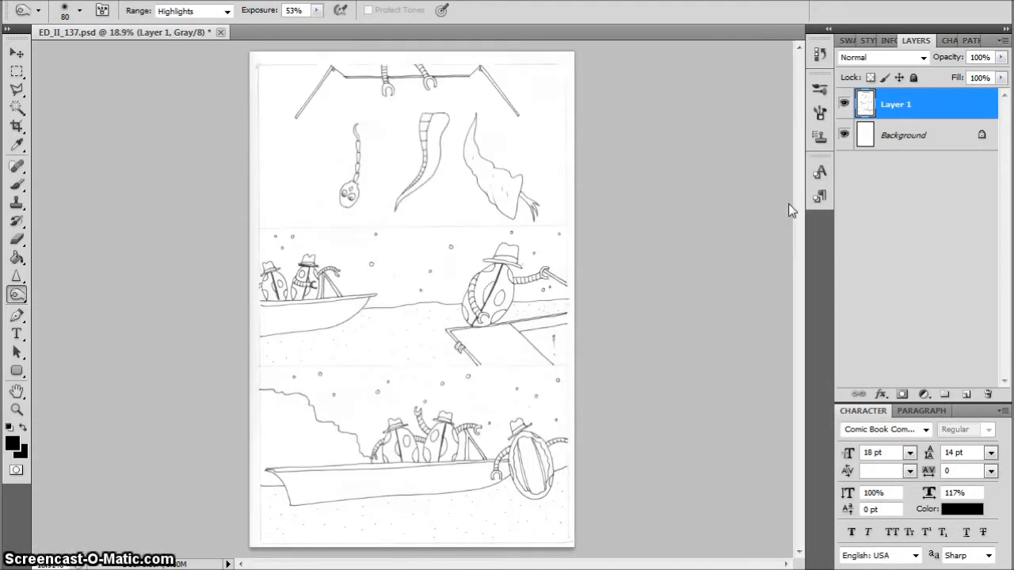
click(16, 72)
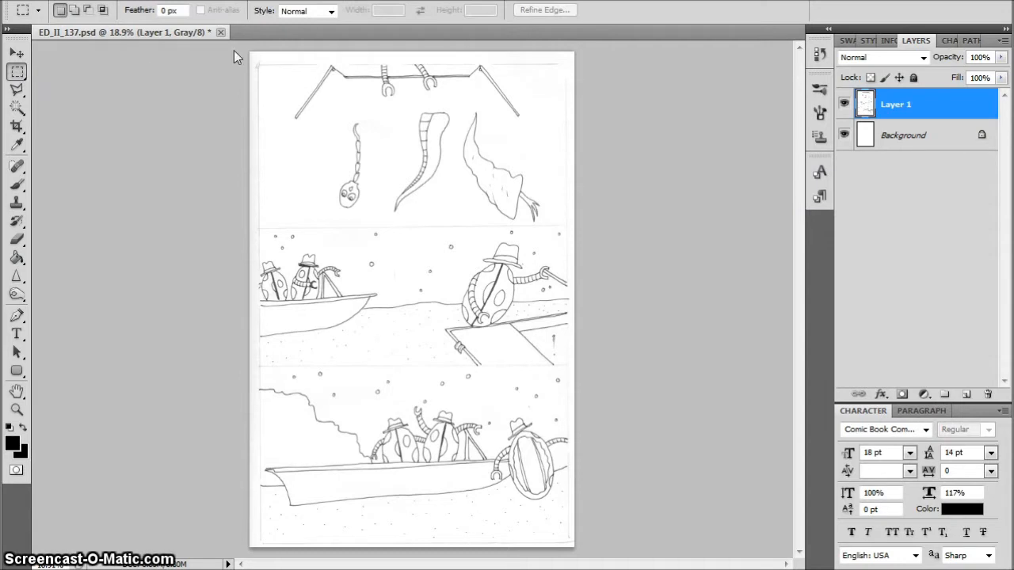
drag(394, 119, 564, 227)
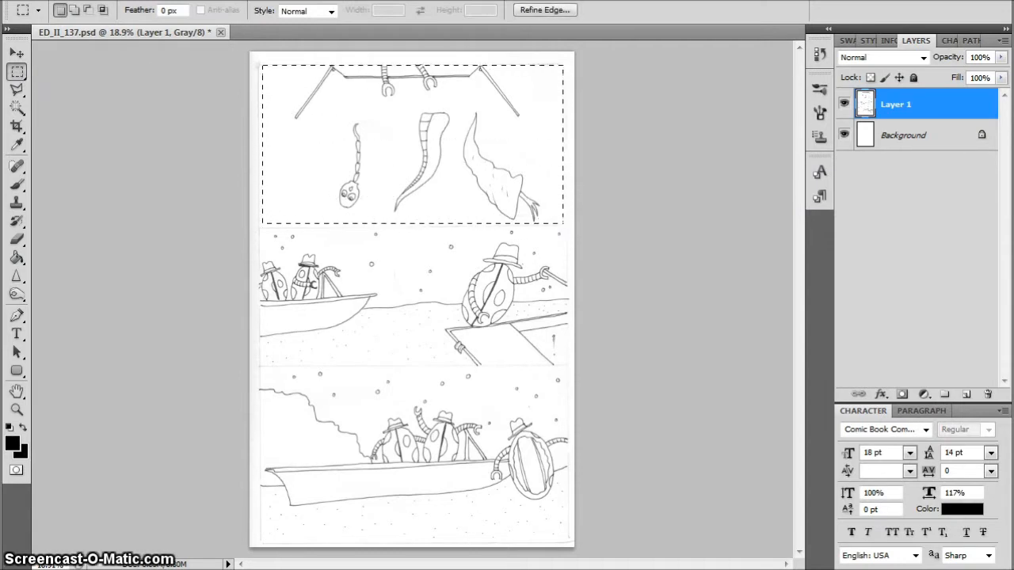
key(ctrl+x)
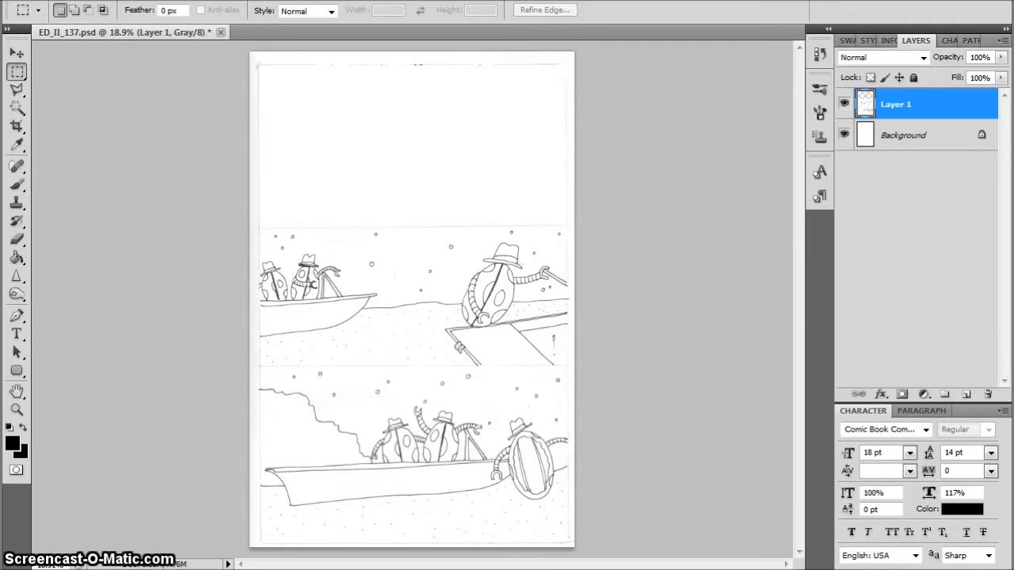
drag(596, 150, 599, 227)
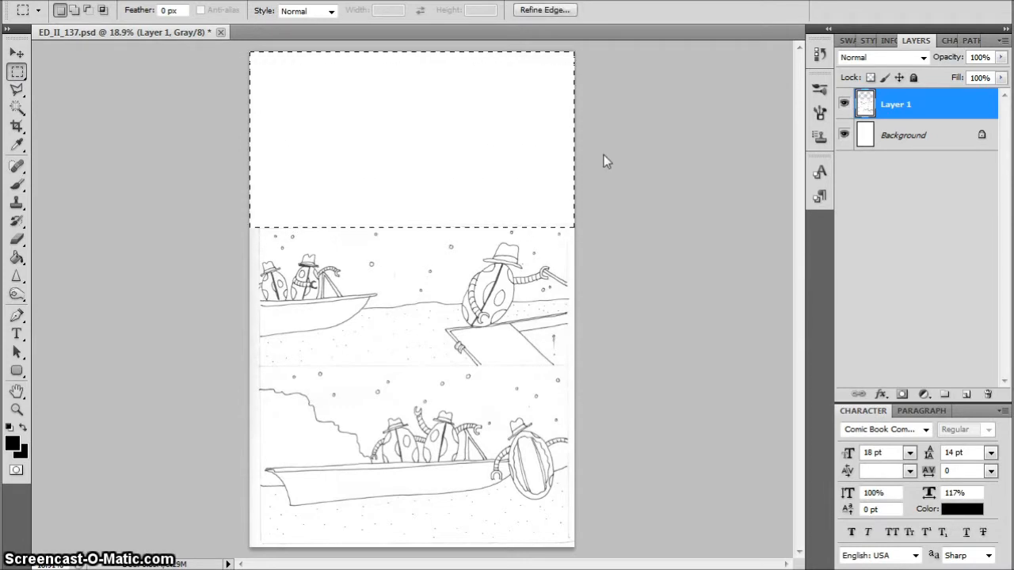
key(ctrl+v)
Load the top panel layer's outline as a selection and stroke it with an 8 px black inside border
ctrl+click(865, 104)
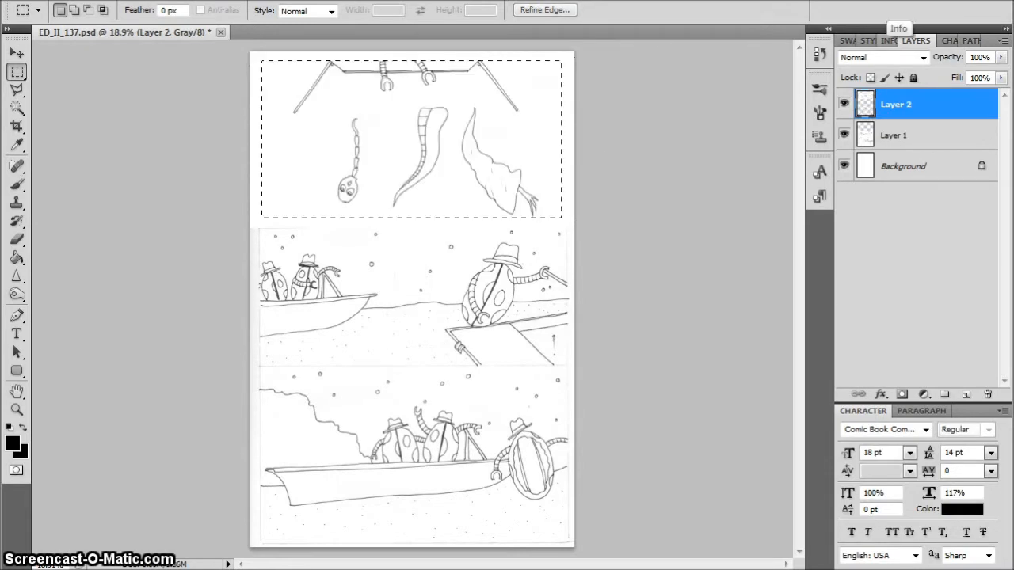
click(73, 1)
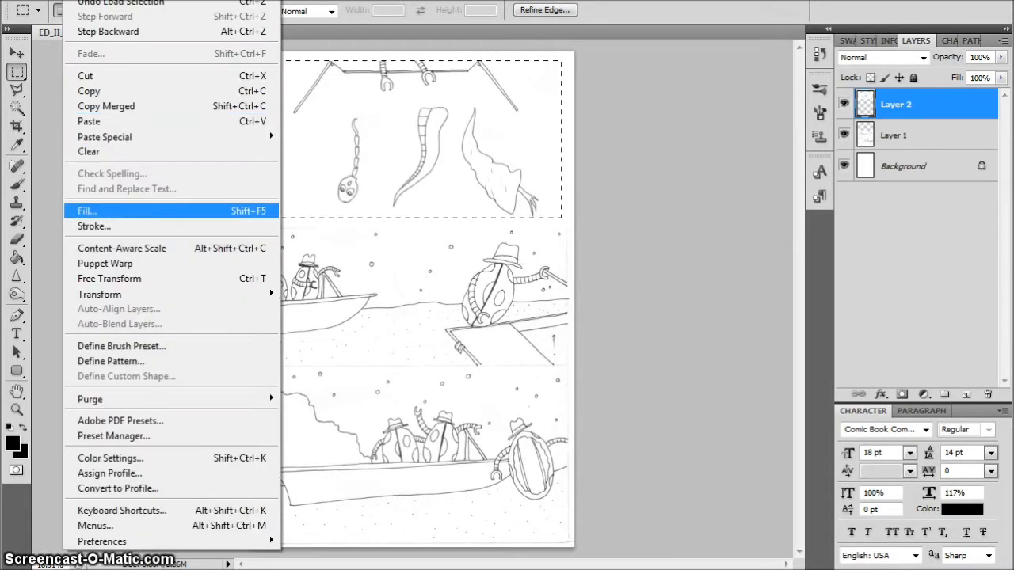
click(94, 226)
key(Return)
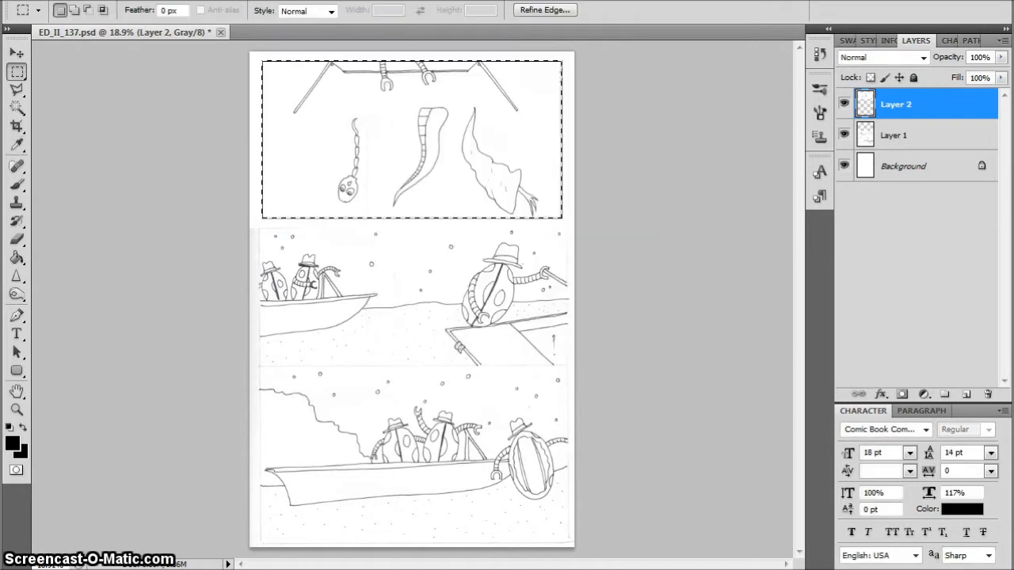
key(ctrl+d)
Cut the middle panel's artwork from Layer 1, clear its leftover pencil border, and paste the panel onto its own layer
click(903, 136)
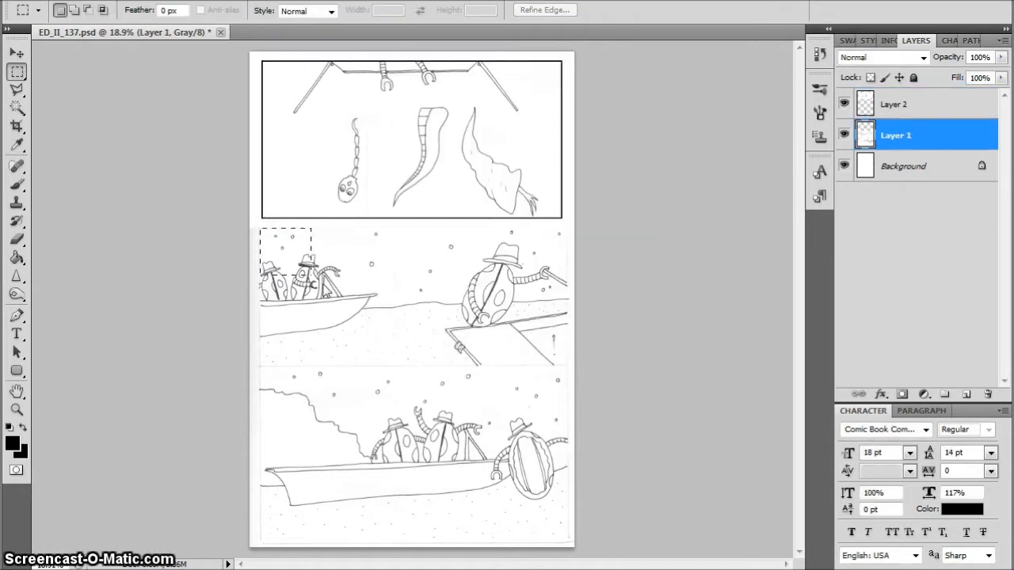
drag(325, 286, 563, 362)
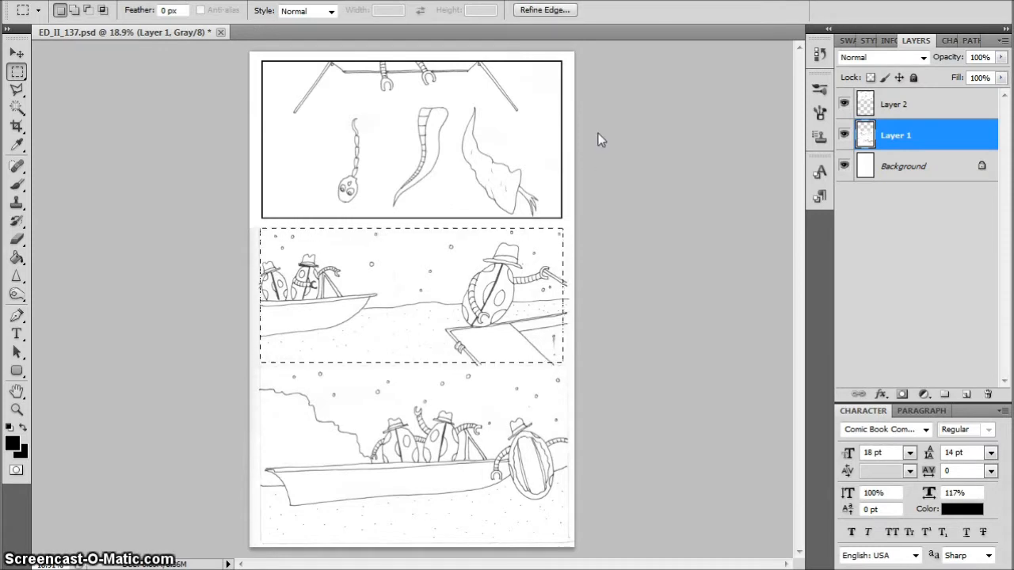
key(ctrl+x)
drag(163, 164, 673, 366)
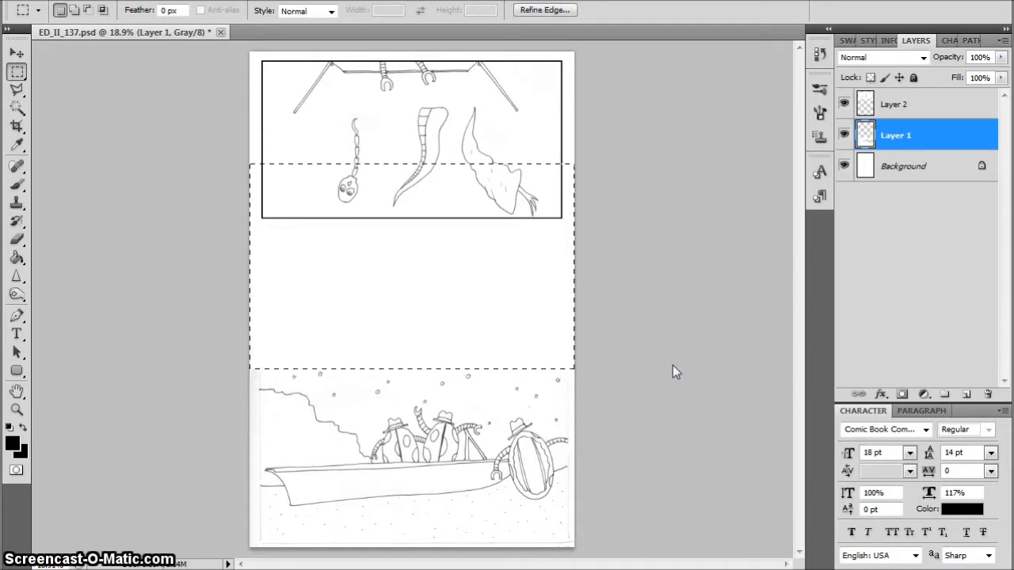
key(ctrl+v)
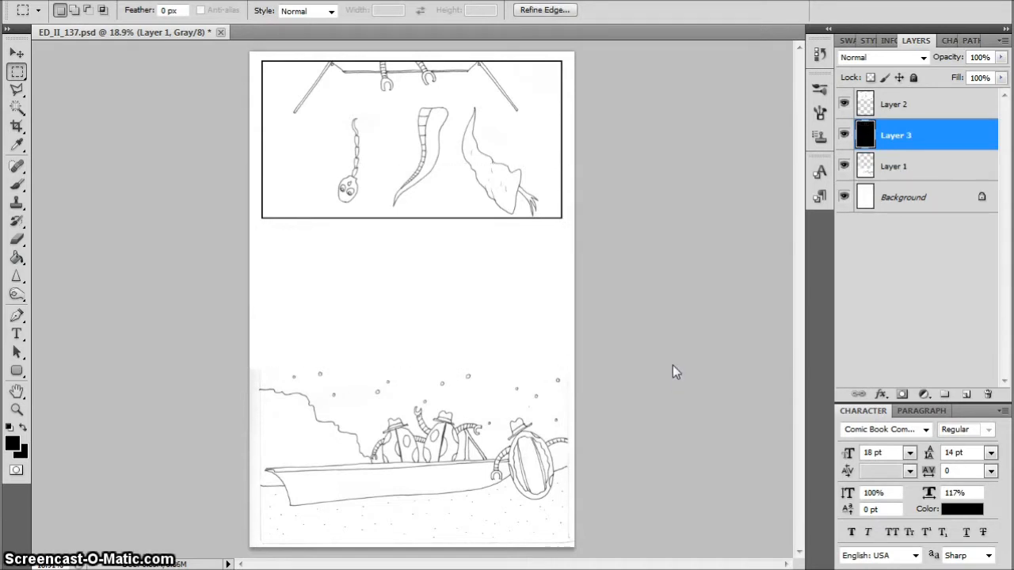
drag(396, 249, 420, 287)
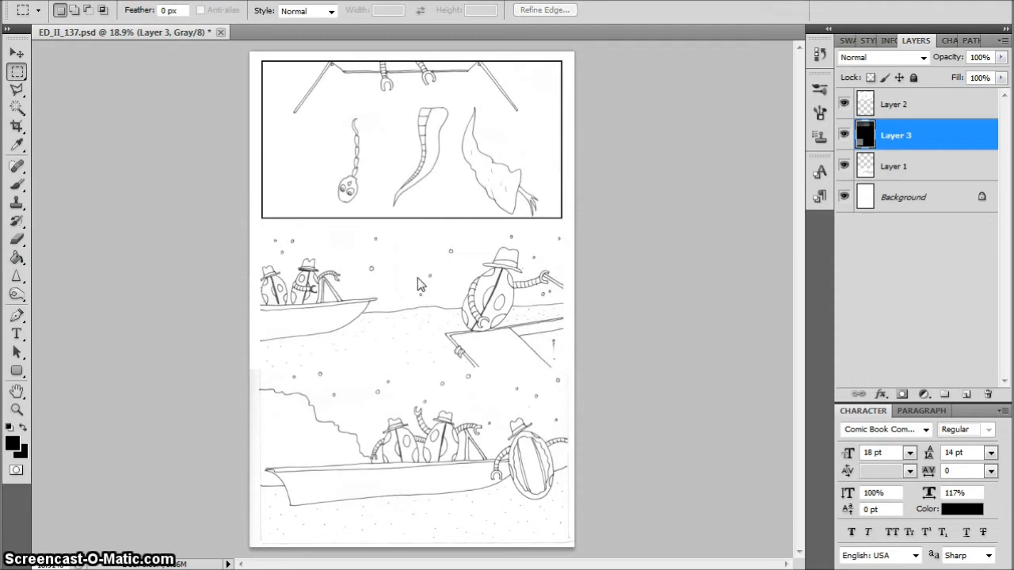
Stroke the middle panel's outline with an 8 px black border located inside, at Normal mode and 100% opacity
ctrl+click(866, 136)
key(alt+e)
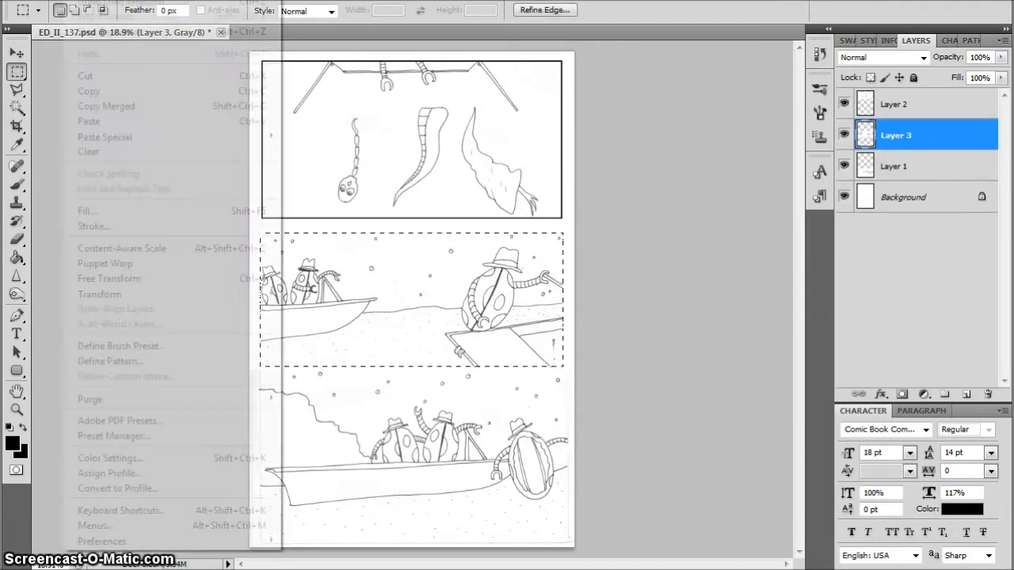
key(Down)
key(Down)
key(Return)
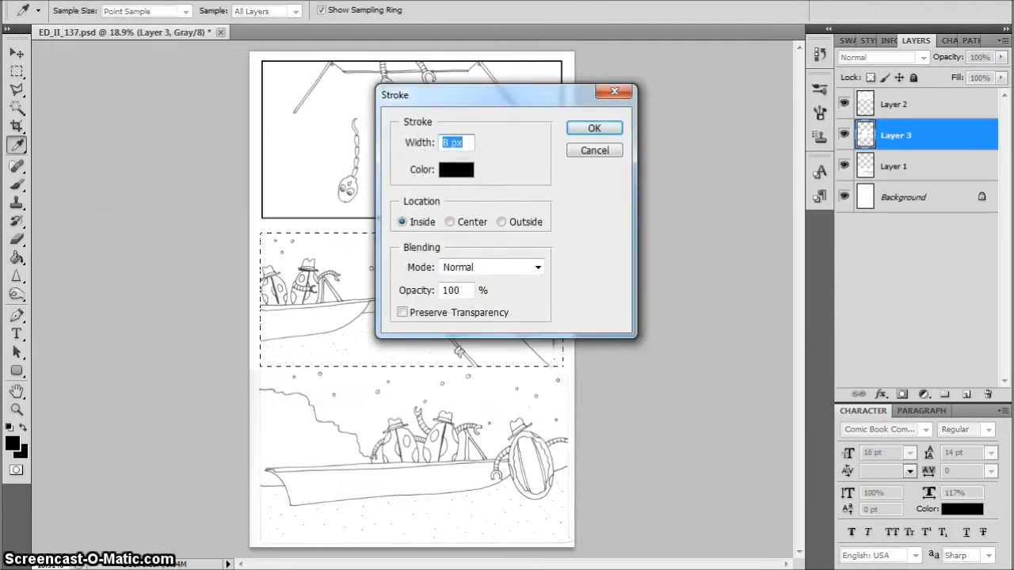
key(Return)
key(ctrl+d)
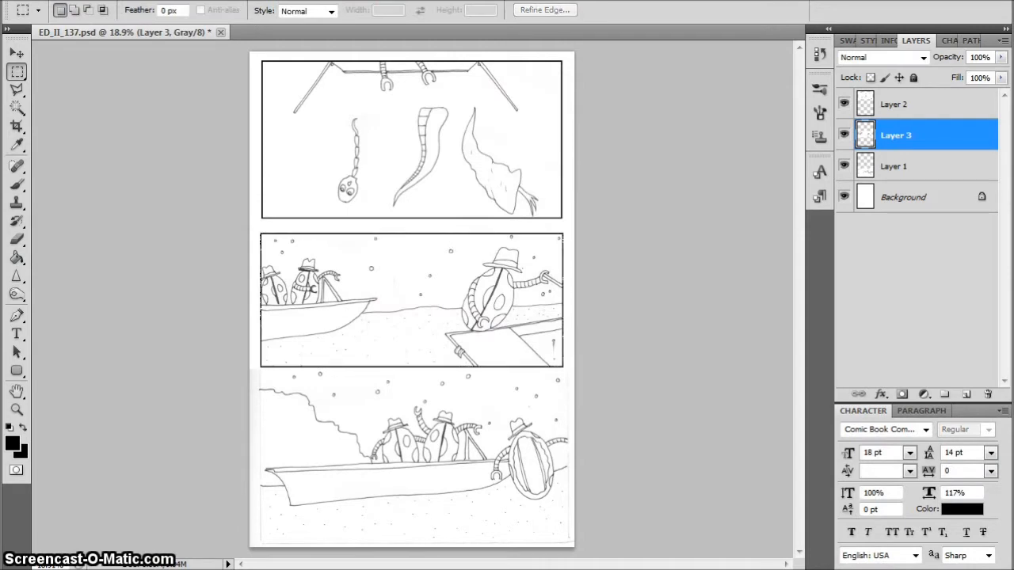
Nudge the middle panel up to leave only a narrow gap below the top panel
key(ctrl+Up)
key(ctrl+Up)
key(ctrl+Up)
key(ctrl+Up)
key(ctrl+Up)
key(ctrl+Up)
key(ctrl+Up)
key(ctrl+Up)
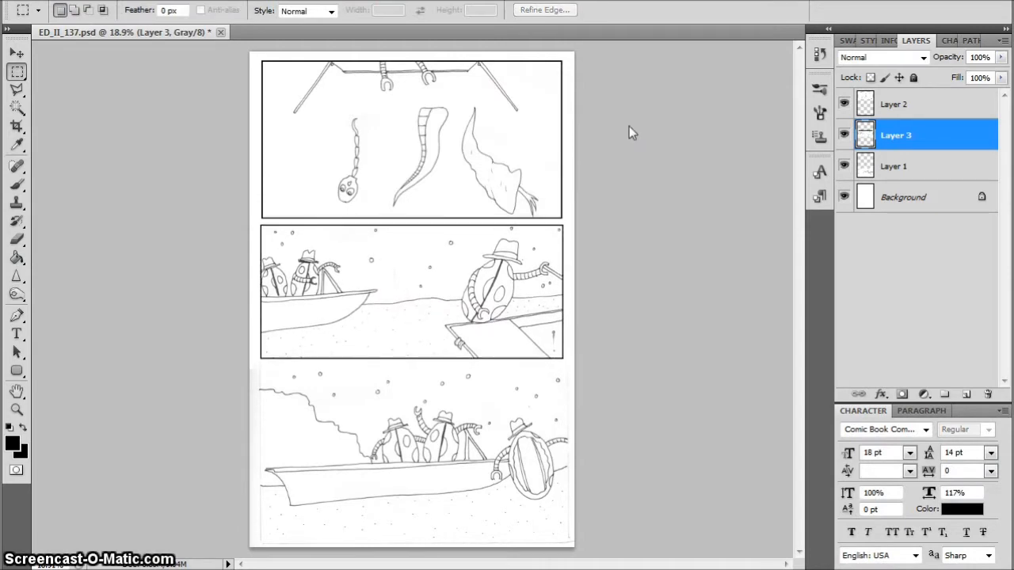
Cut the bottom panel's artwork, clear its leftover pencil border, and paste the panel back onto Layer 1
click(920, 168)
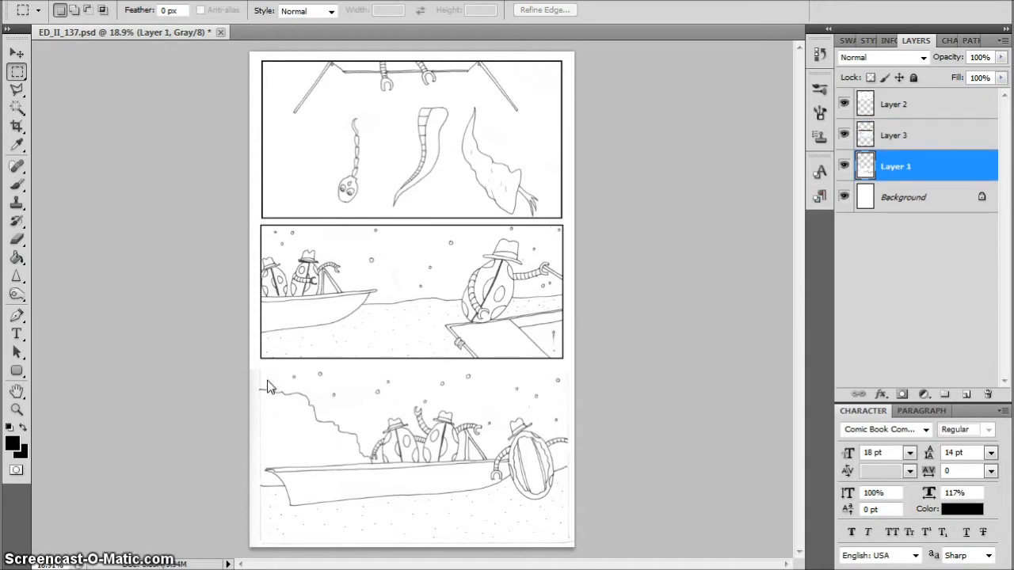
drag(264, 370, 568, 542)
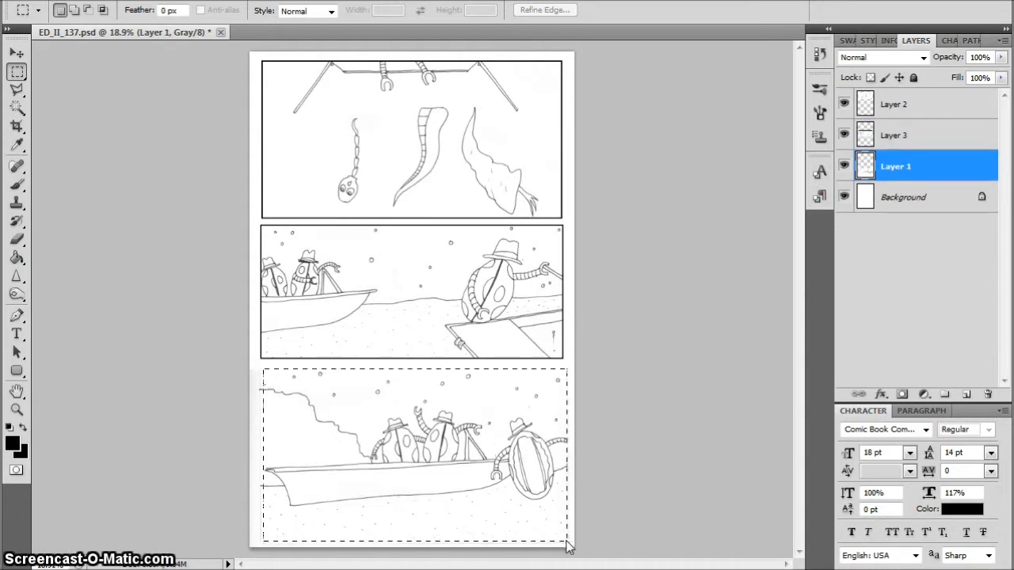
key(ctrl+x)
drag(232, 306, 699, 559)
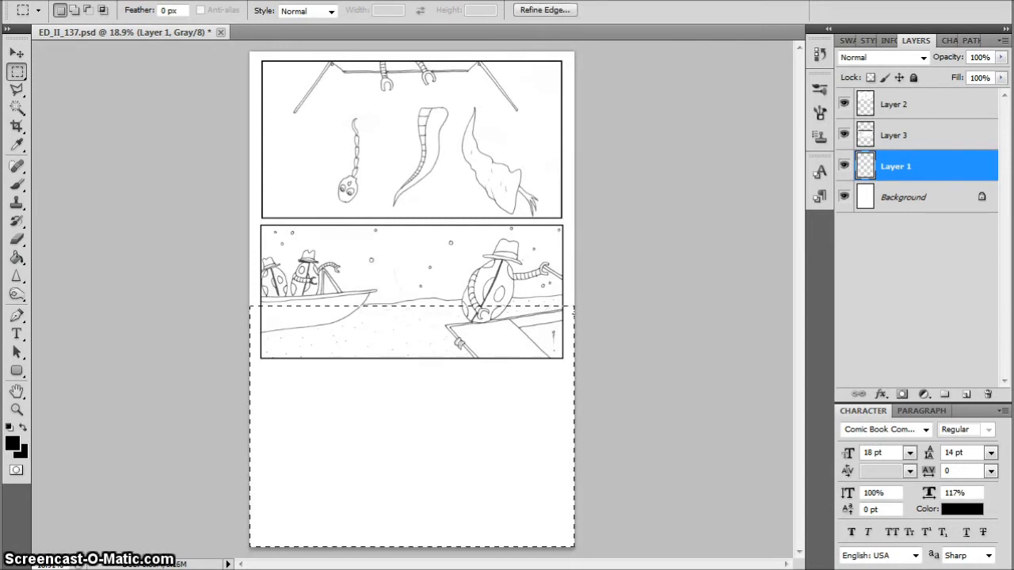
key(ctrl+v)
drag(412, 427, 412, 475)
Stroke the bottom panel's outline on Layer 1 with an 8 px black border located inside
ctrl+click(862, 162)
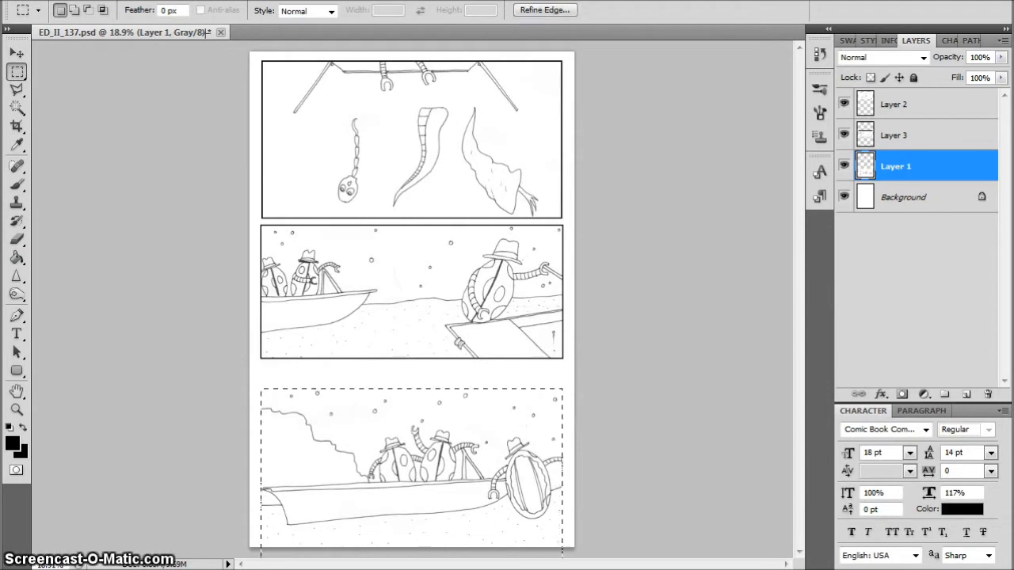
click(80, 0)
click(136, 227)
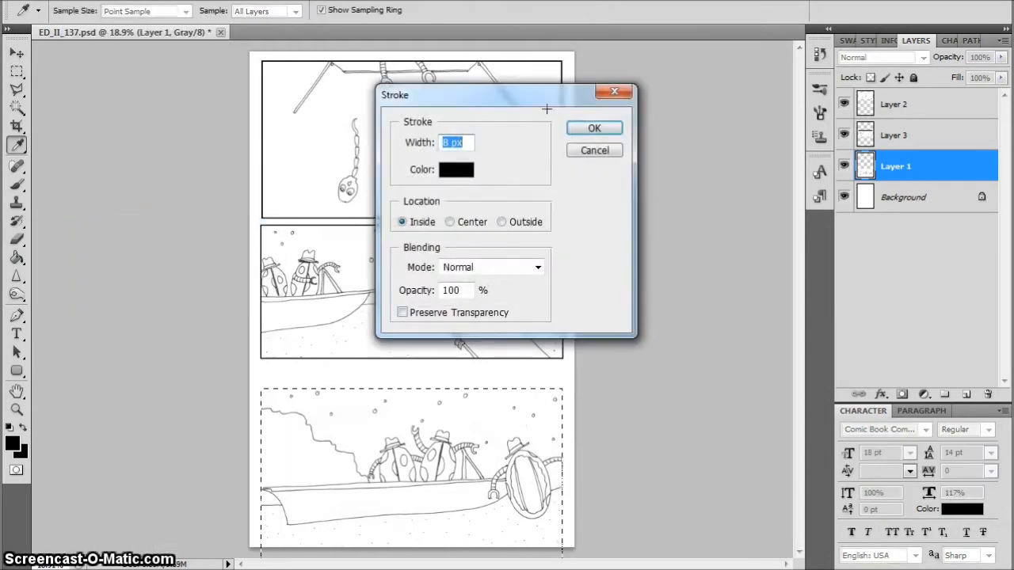
click(593, 127)
key(ctrl+d)
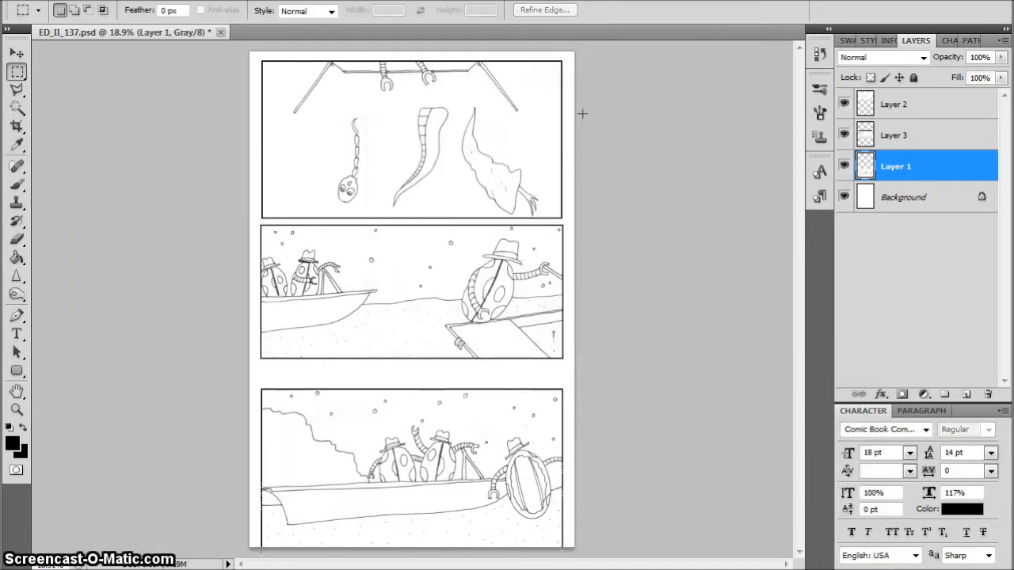
Nudge the bottom panel up to a narrow gap below the middle panel and save the file
key(ctrl+shift+Up)
key(ctrl+shift+Up)
key(ctrl+shift+Up)
key(ctrl+shift+Up)
key(ctrl+shift+Up)
key(ctrl+shift+Up)
key(ctrl+shift+Up)
key(ctrl+shift+Up)
key(ctrl+shift+Up)
key(ctrl+shift+Up)
key(ctrl+shift+Up)
key(ctrl+shift+Up)
key(ctrl+shift+Up)
key(ctrl+shift+Up)
key(ctrl+shift+Up)
key(ctrl+shift+Up)
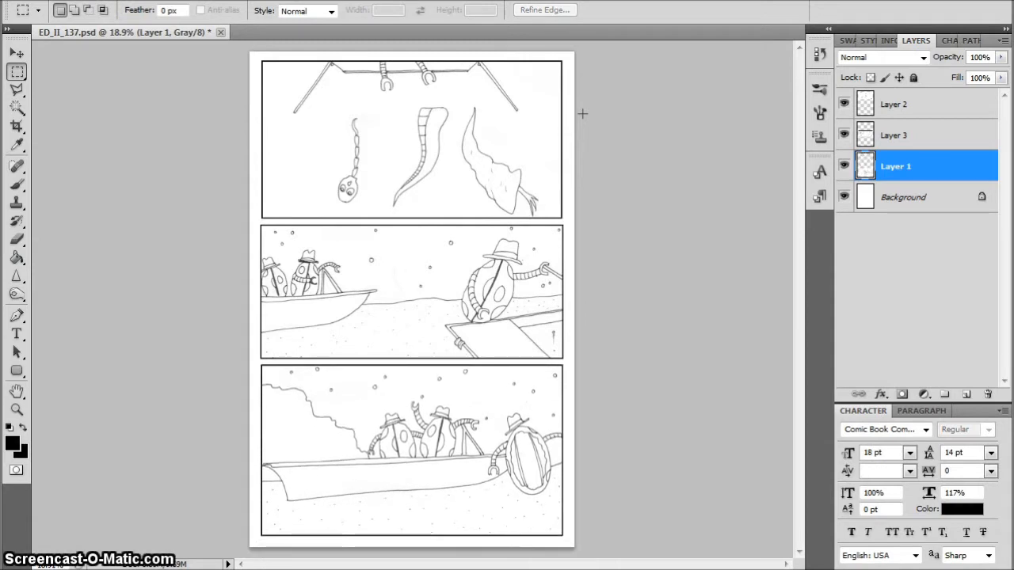
key(ctrl+s)
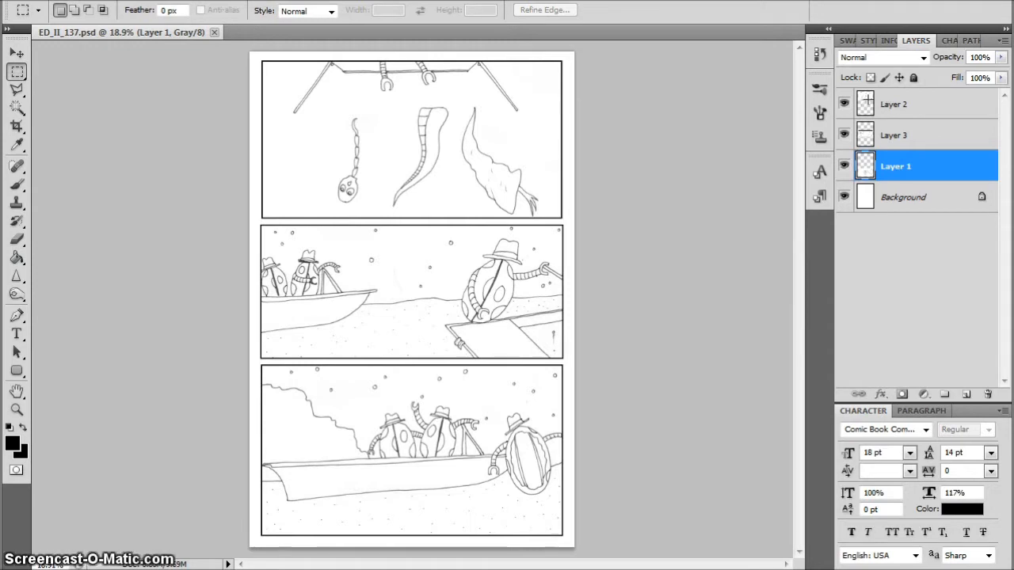
Add a new layer above Layer 2, name it "grey", and set its blending mode to Multiply
click(868, 104)
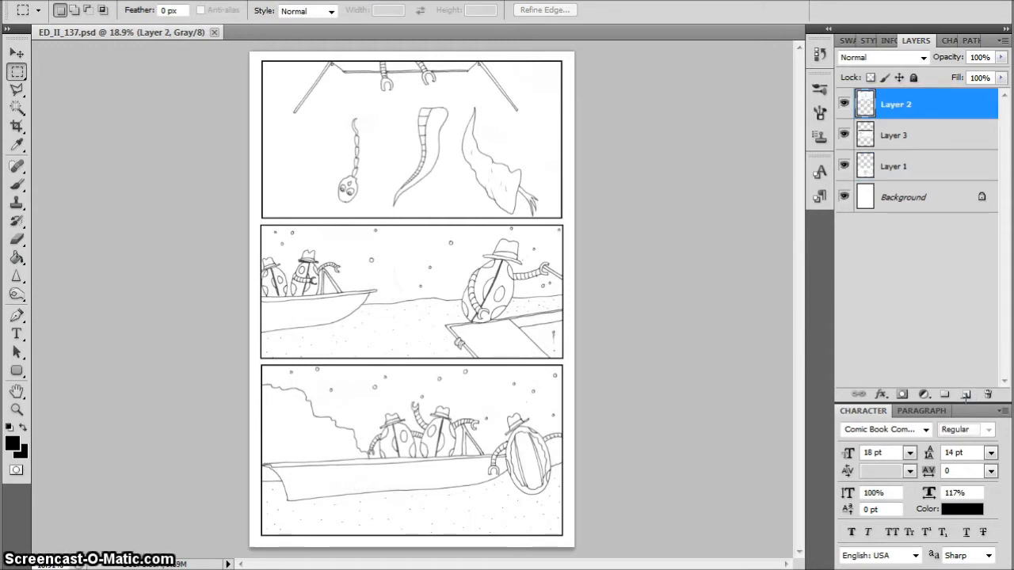
click(965, 394)
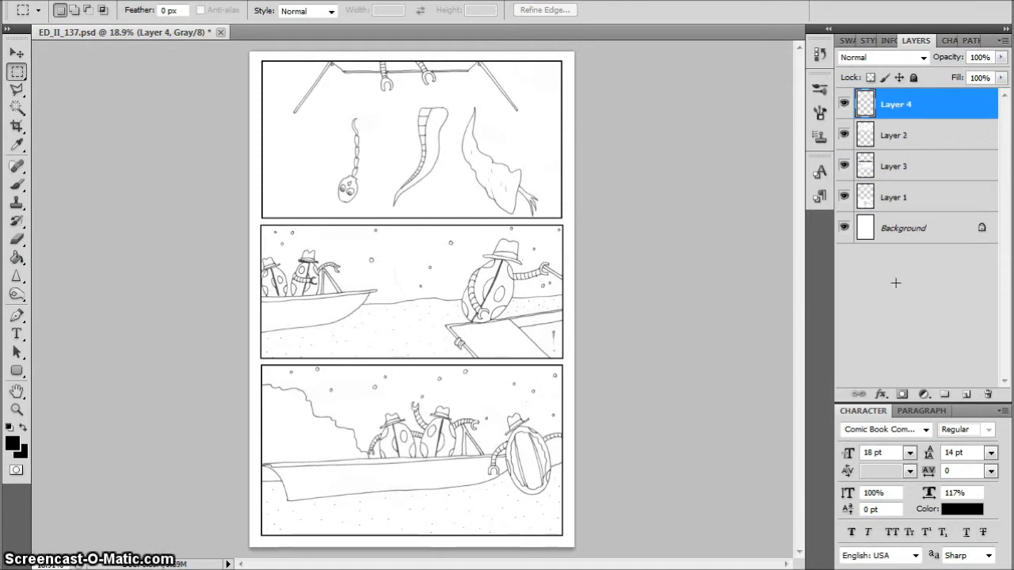
double_click(894, 105)
text(grey)
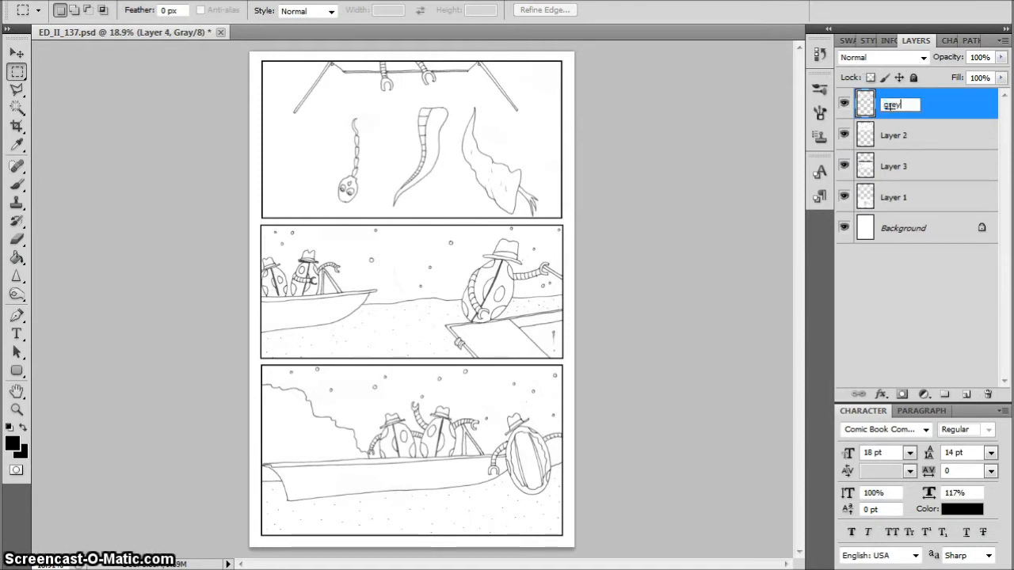
key(Return)
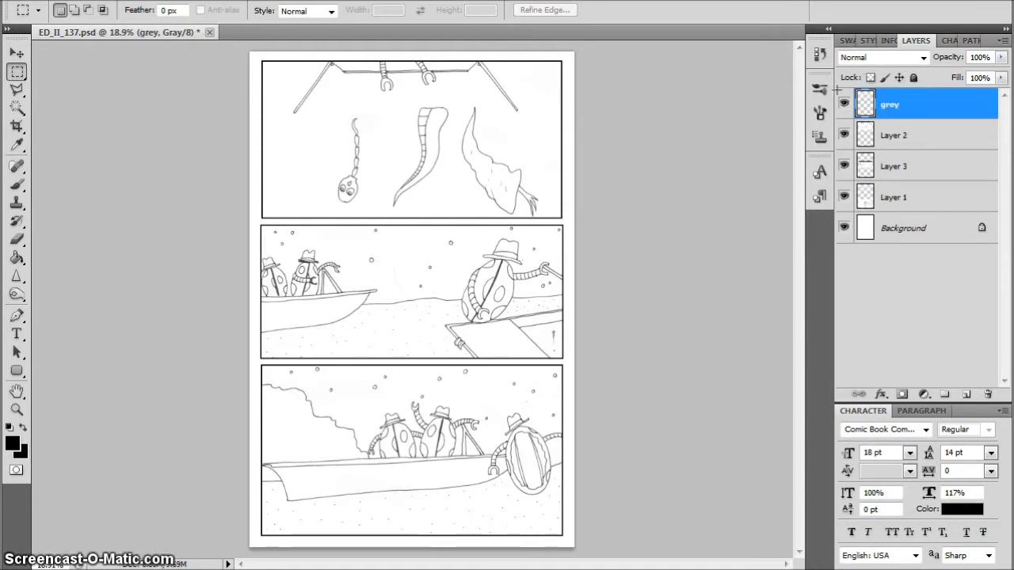
click(919, 57)
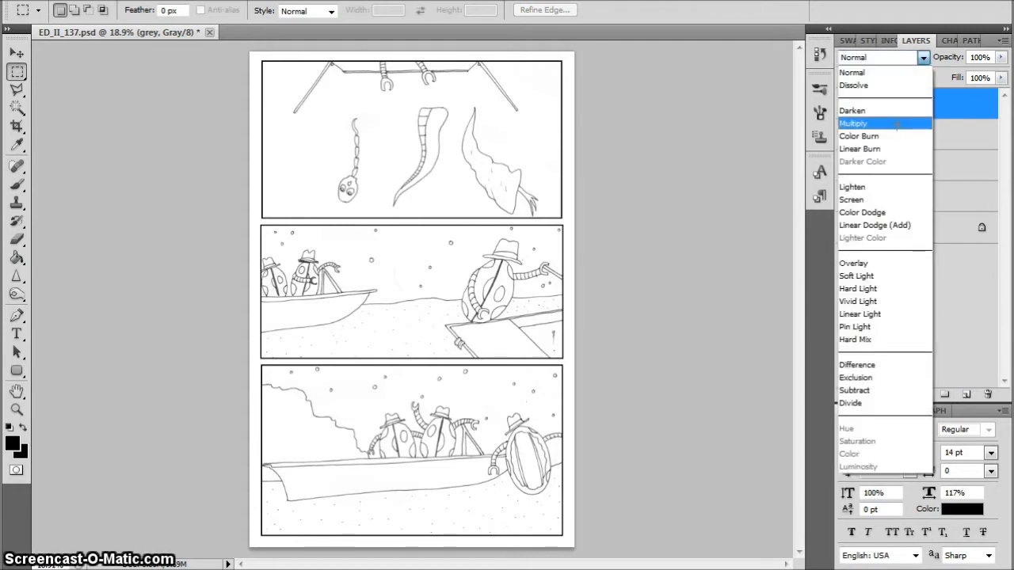
click(898, 124)
Choose a medium grey foreground colour and fill the top panel's background with it on the grey layer using the Paint Bucket
click(12, 443)
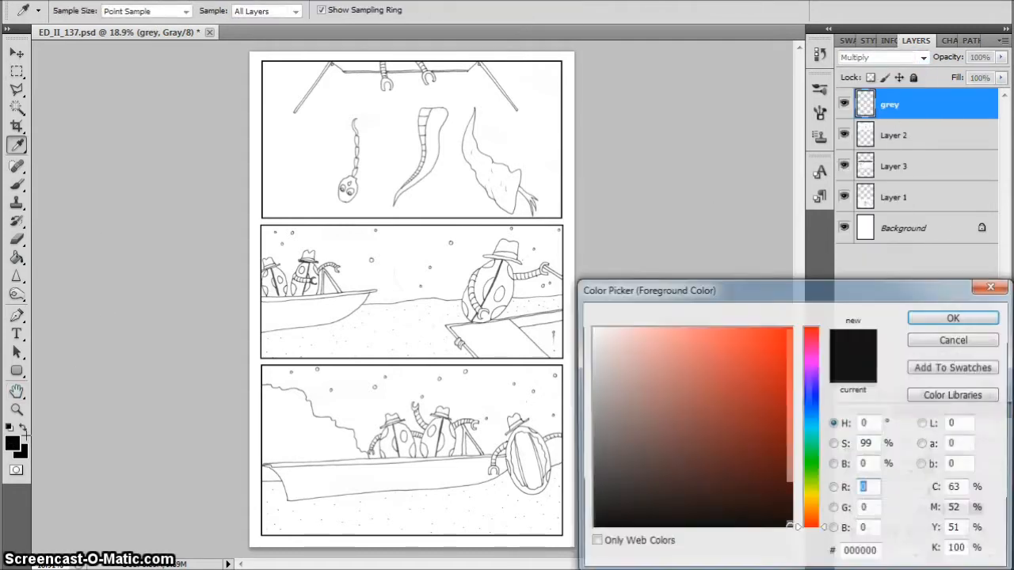
click(593, 377)
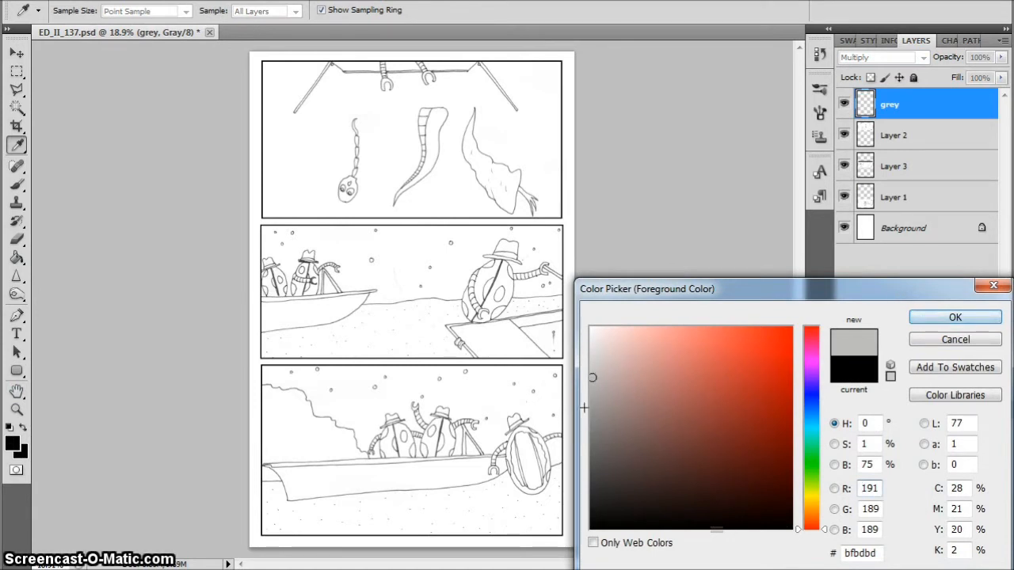
click(592, 404)
click(926, 314)
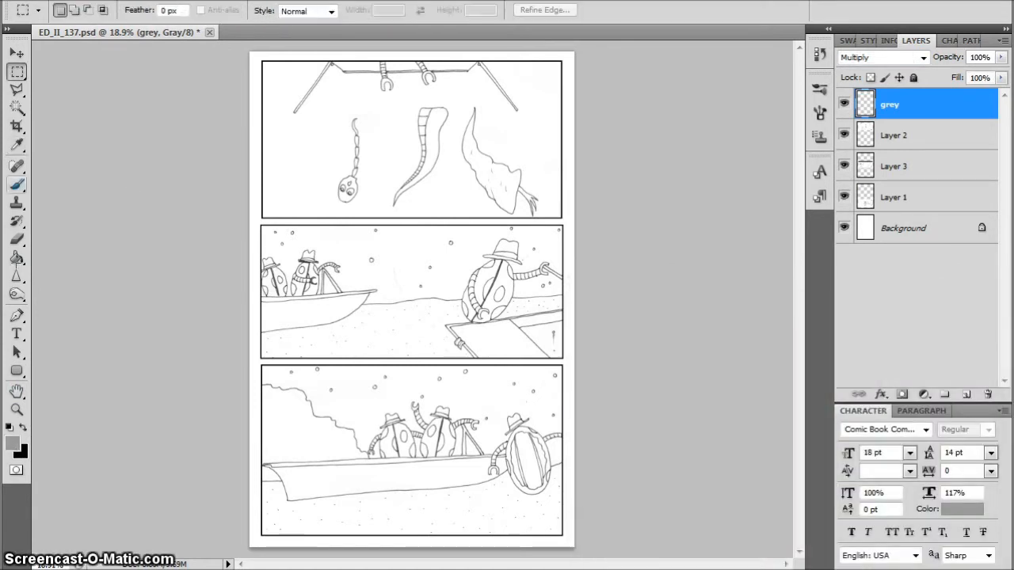
click(17, 258)
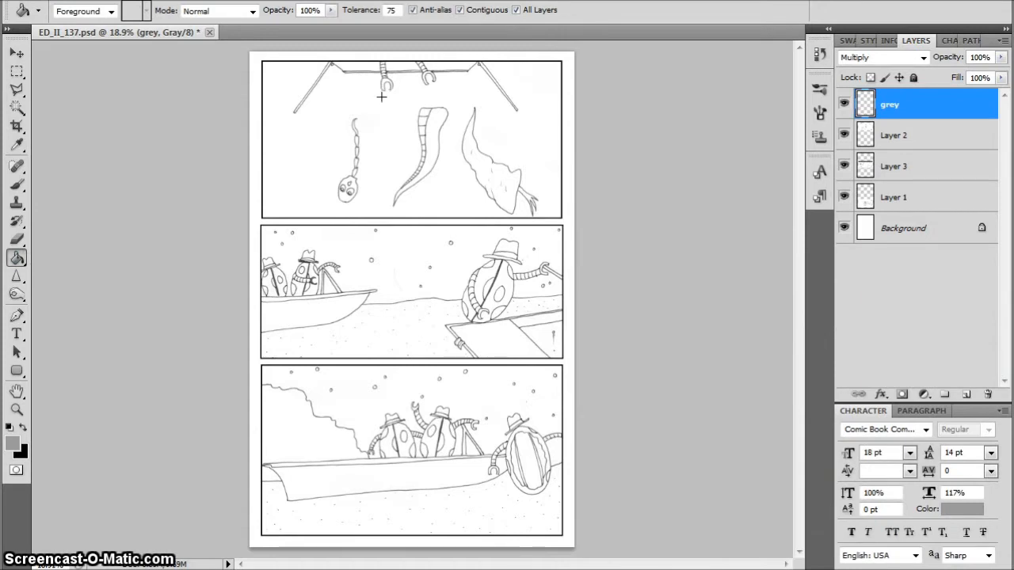
click(531, 124)
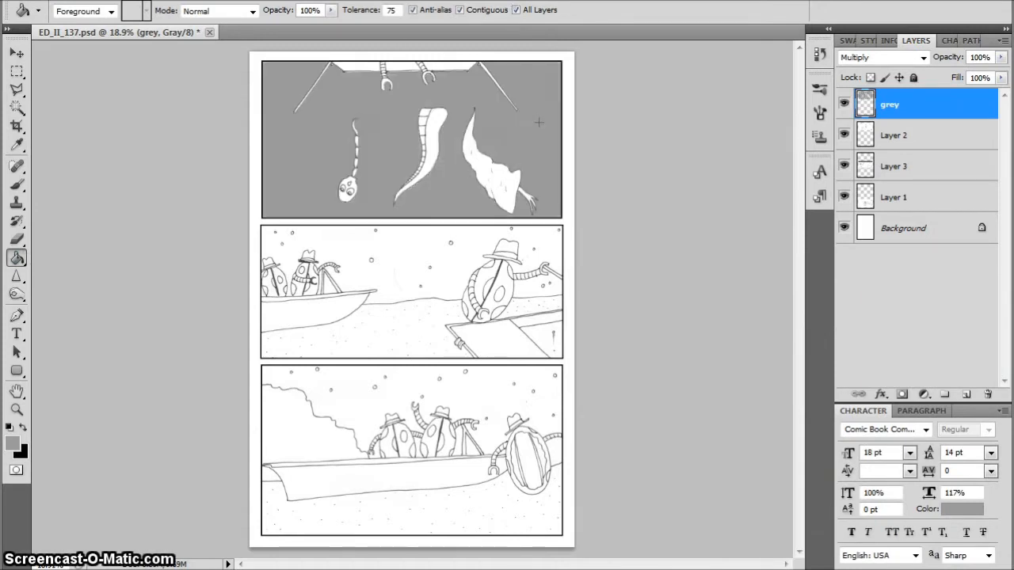
Fill the boat hull and the dark recess beside the plank in the middle panel, plus the bottom panel's boat hull, with medium grey
click(332, 310)
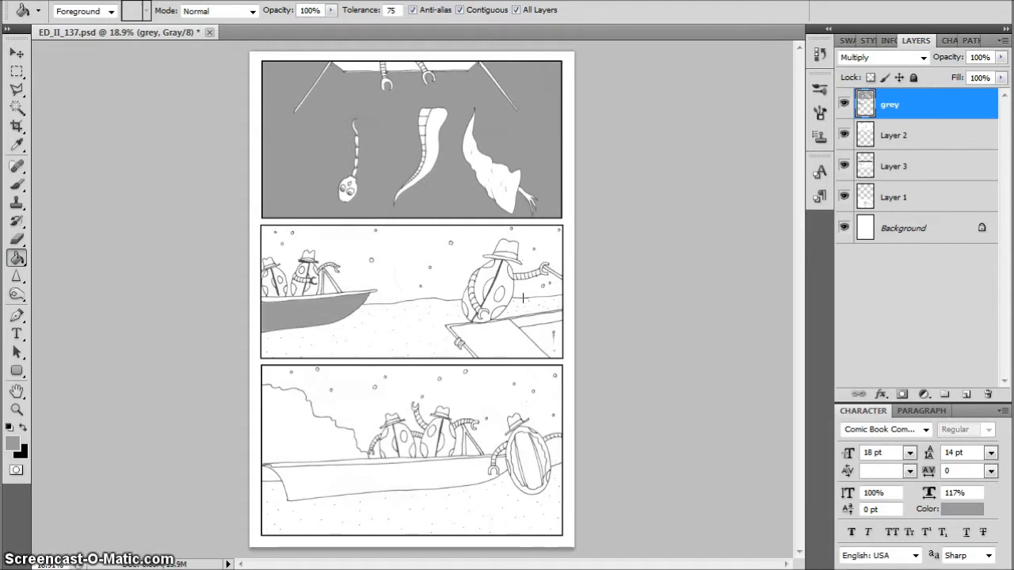
click(519, 333)
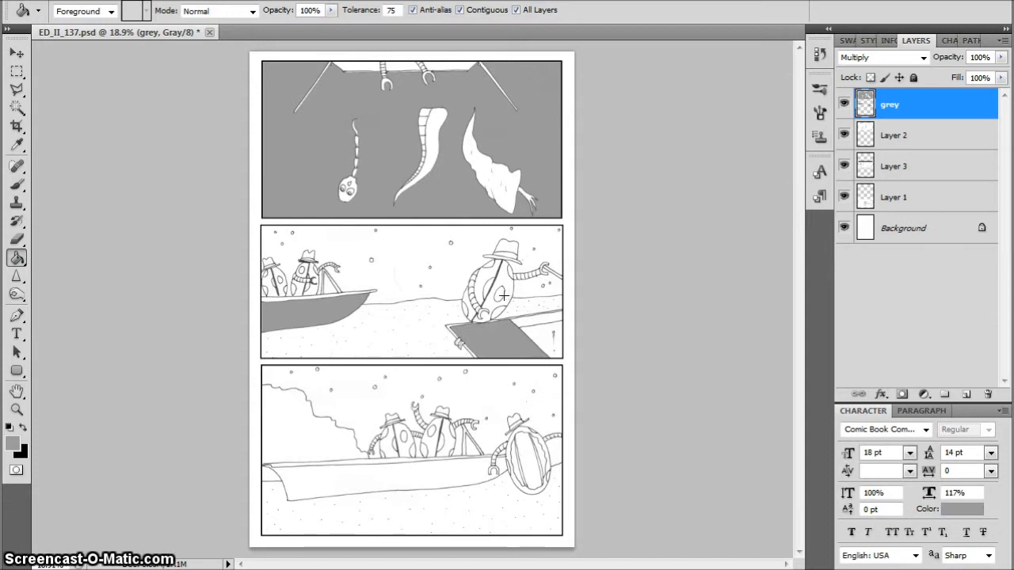
key(ctrl+z)
click(540, 331)
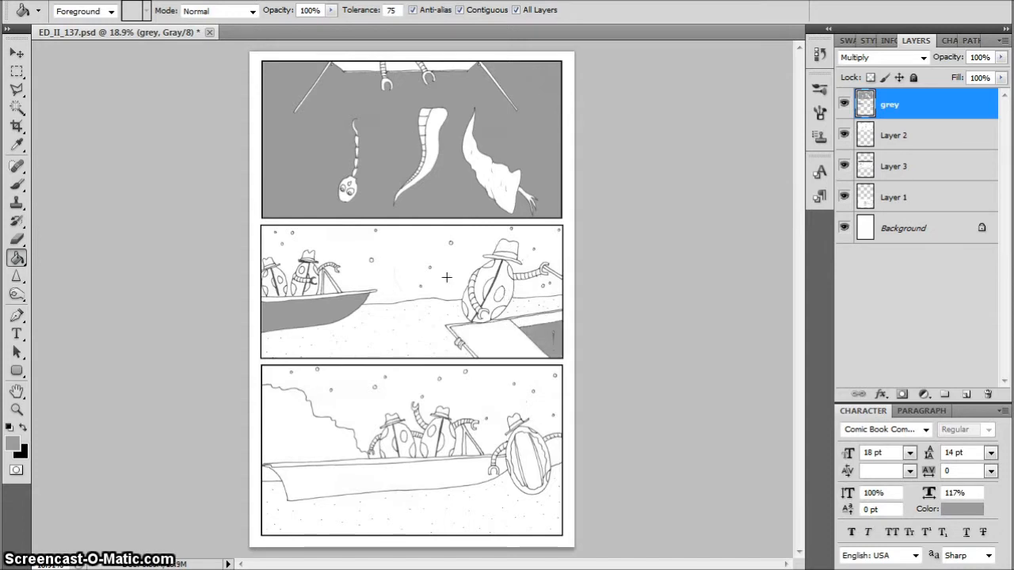
click(393, 472)
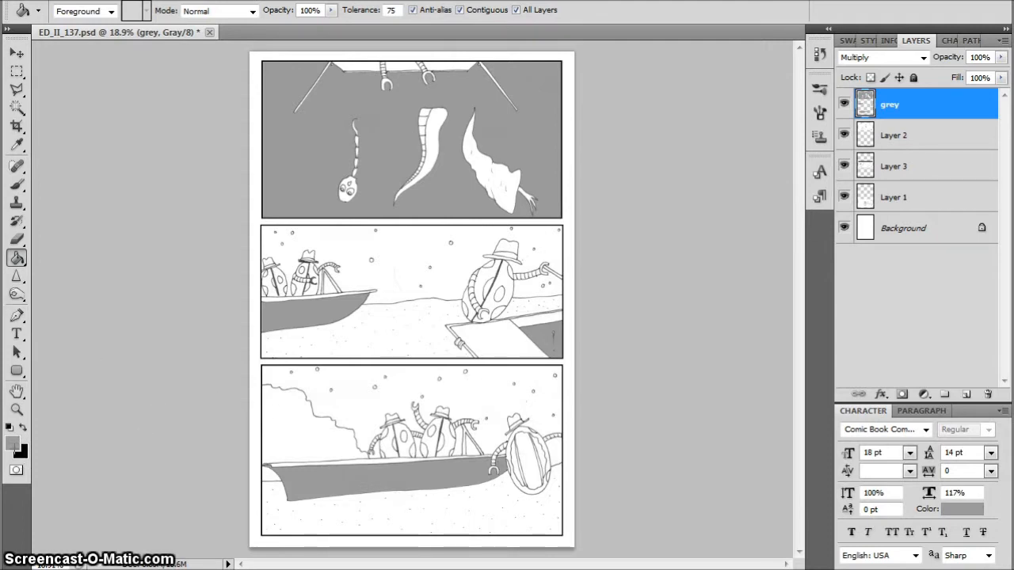
Set the foreground colour to dark grey 6c6969 and fill the rocky cliff in the bottom panel with it
click(12, 442)
click(594, 427)
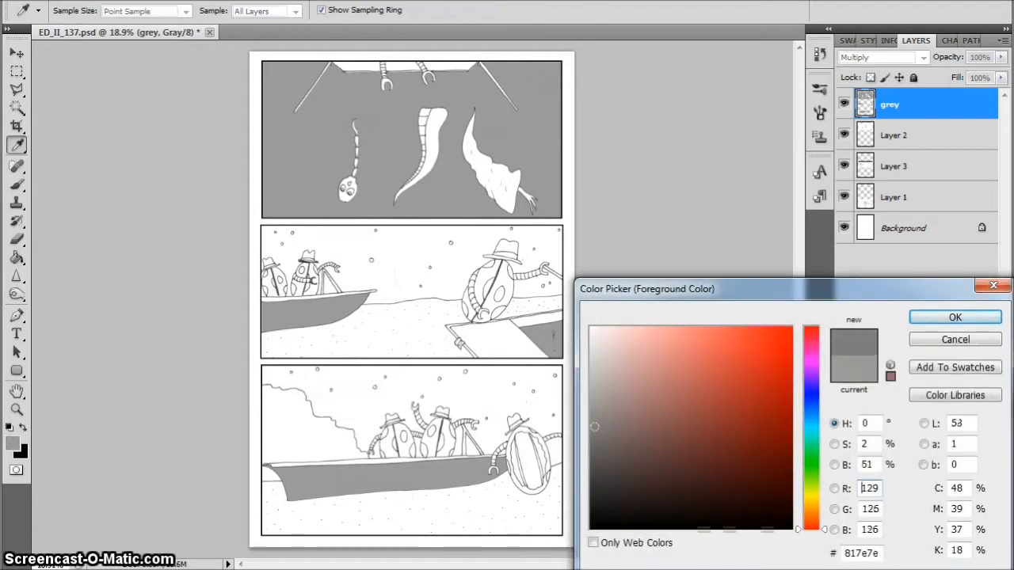
click(594, 444)
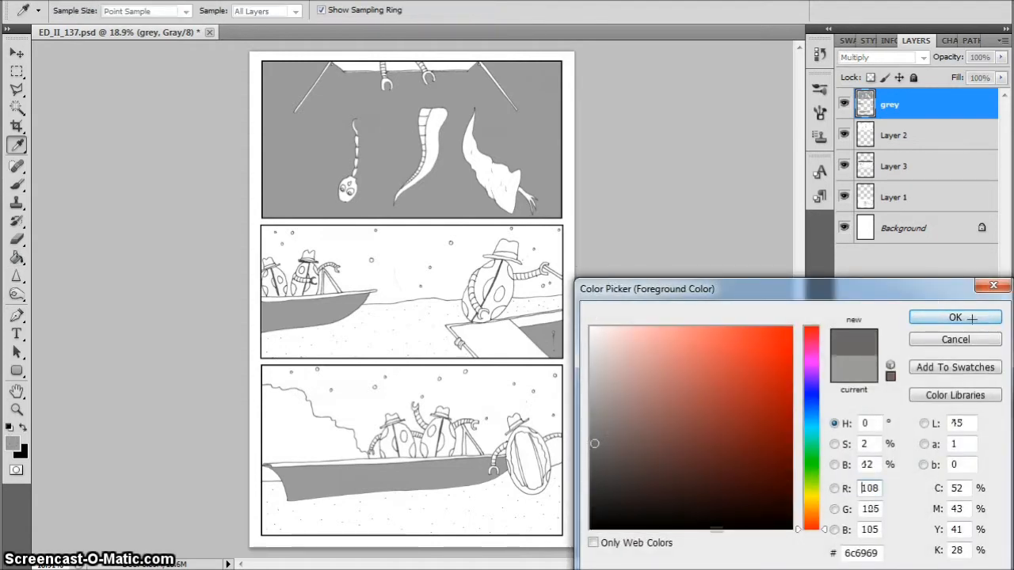
click(956, 318)
click(311, 433)
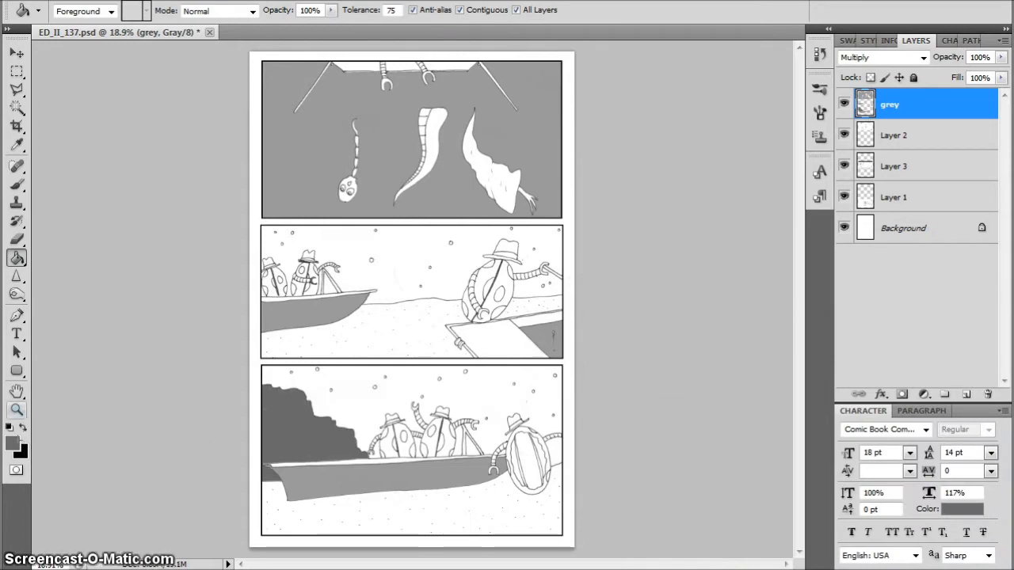
Set the foreground colour to light grey e4e1e1 and fill the dotted ground in the bottom and middle panels
click(12, 441)
click(590, 350)
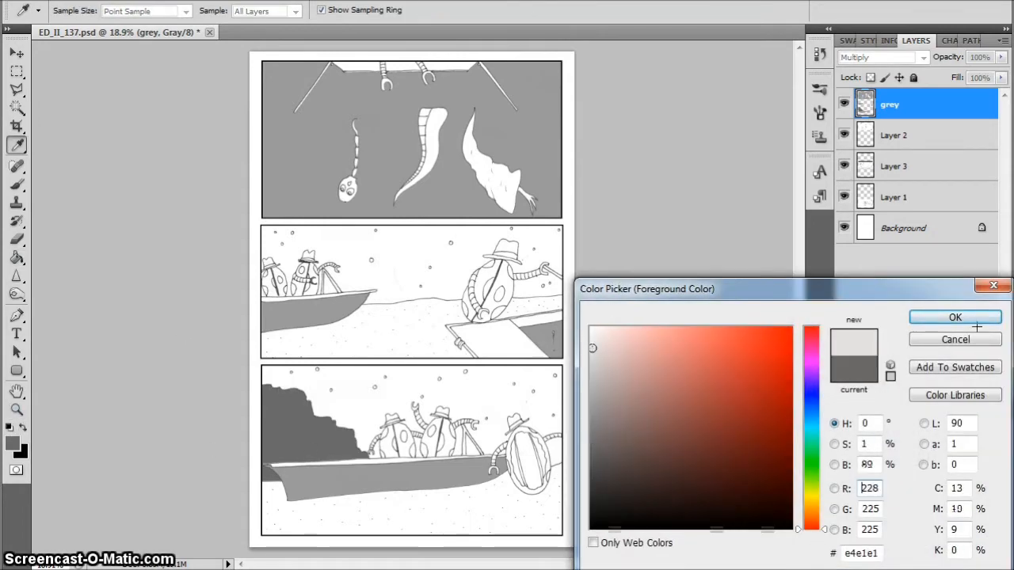
click(956, 318)
click(483, 500)
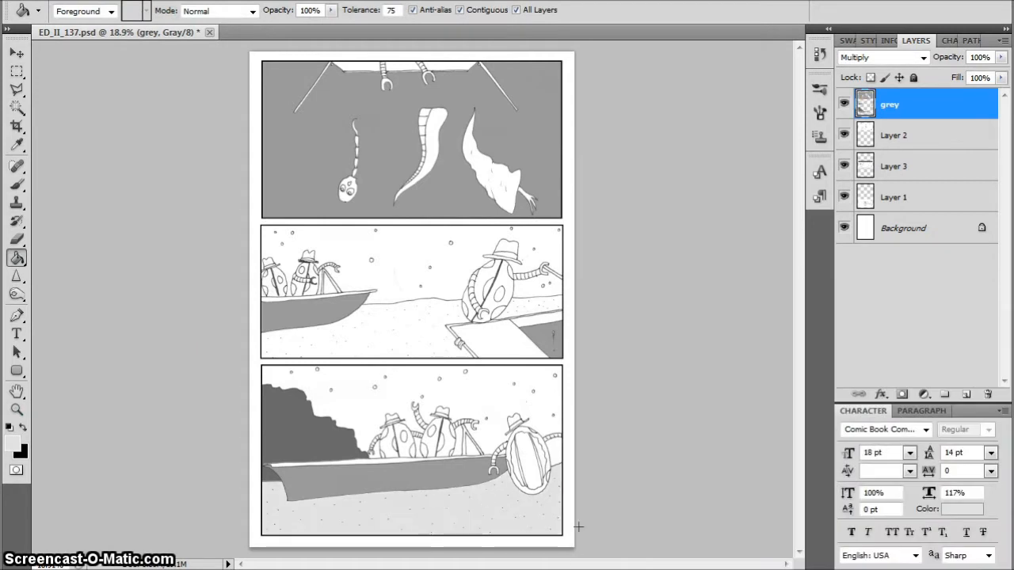
click(402, 319)
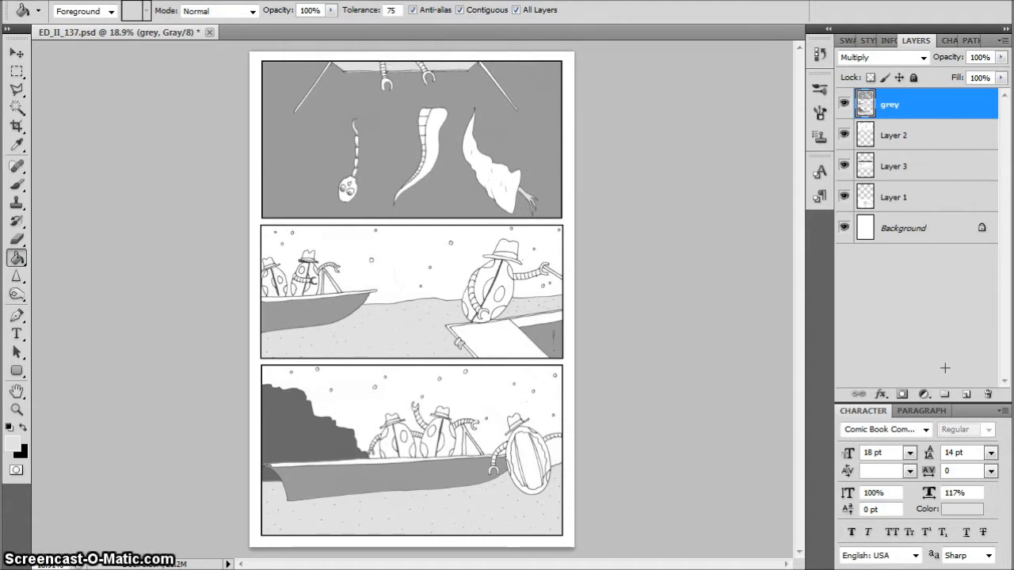
Add 15% Gaussian noise to the grey layer and soften it with the Blur More filter
click(222, 1)
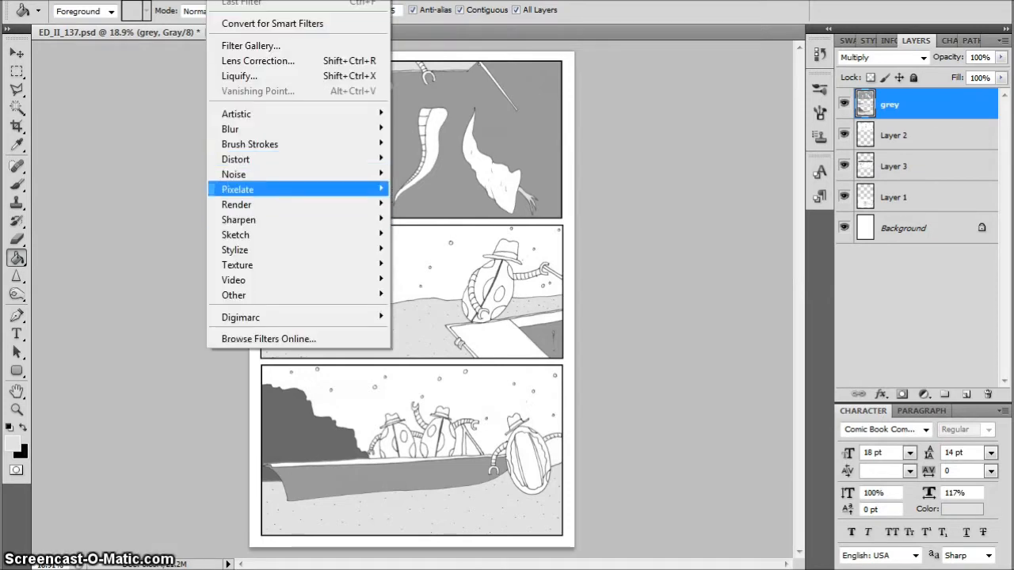
mouse_move(235, 174)
click(141, 173)
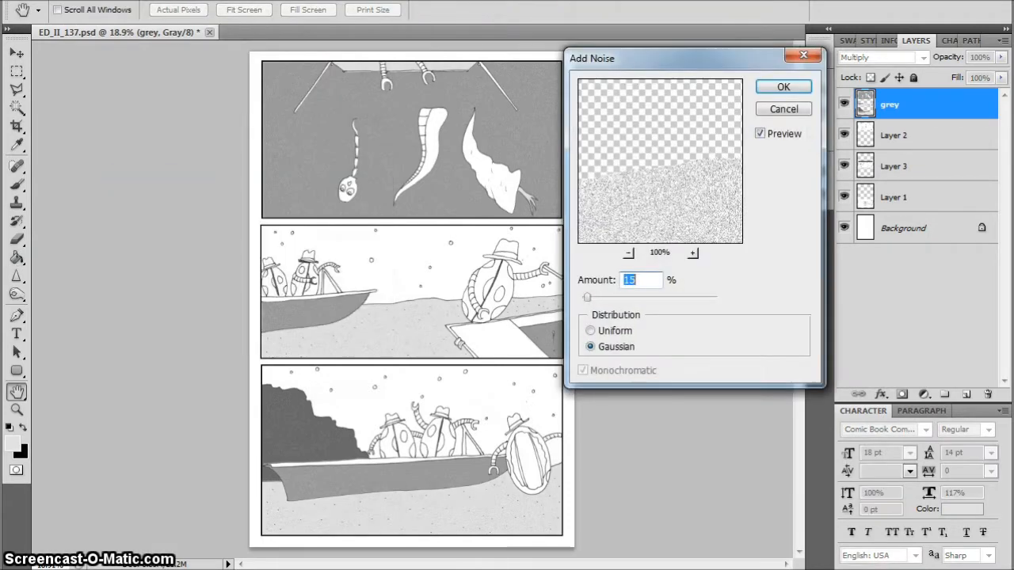
key(Return)
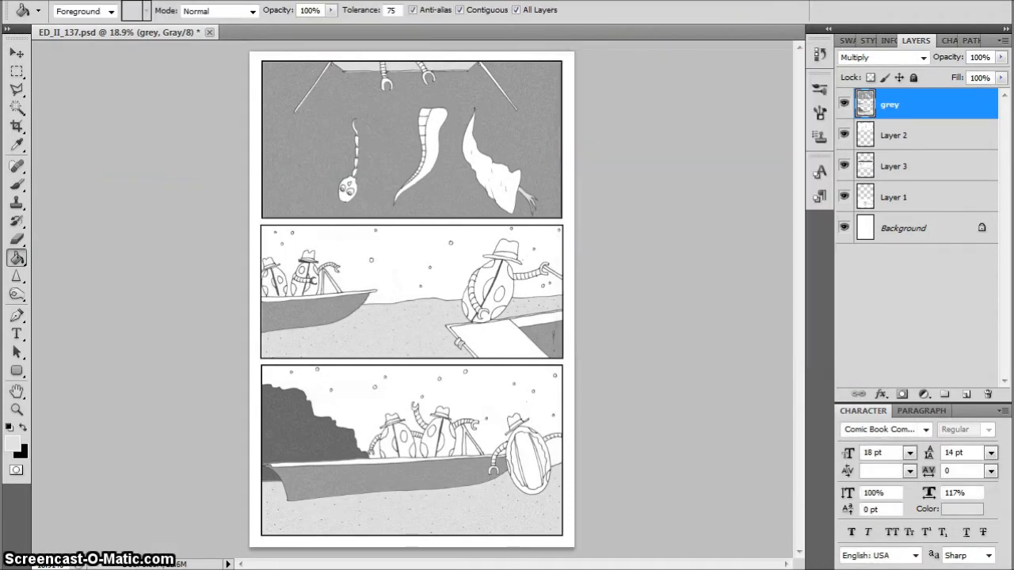
click(222, 1)
mouse_move(229, 129)
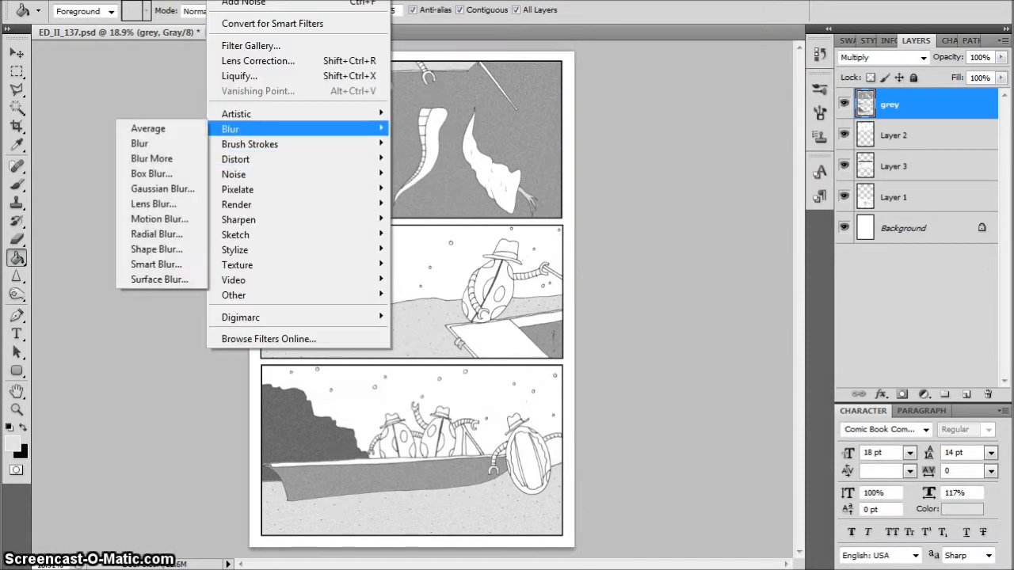
click(152, 159)
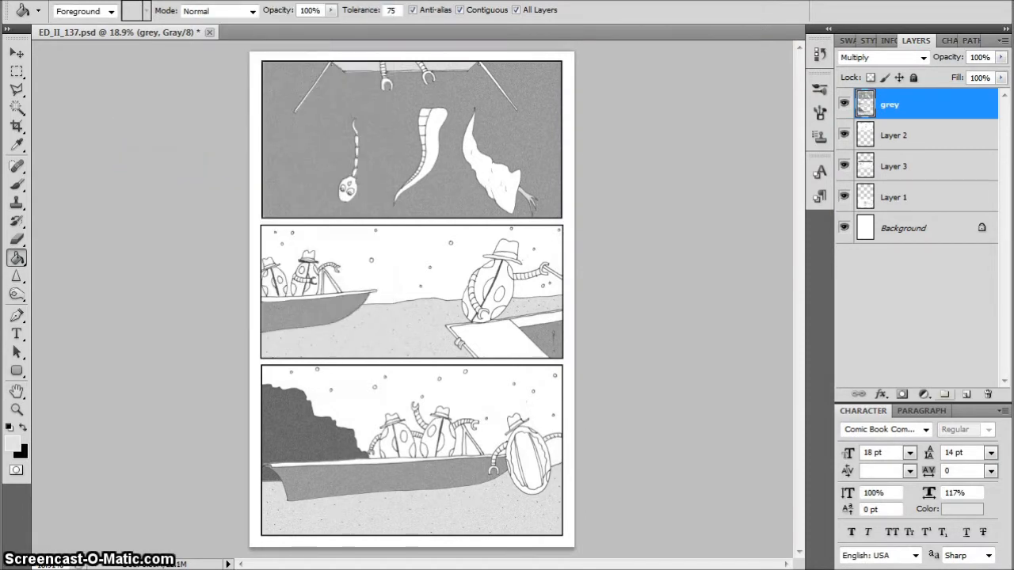
Add a new layer above the grey layer, name it "black", and set its blending mode to Multiply
key(ctrl+shift+alt+n)
double_click(896, 103)
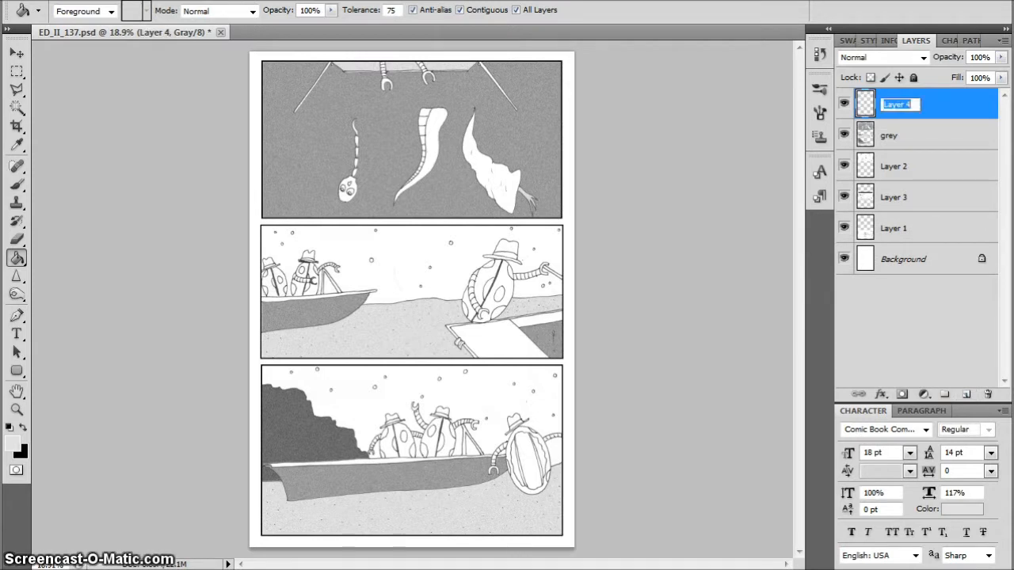
text(black)
key(Return)
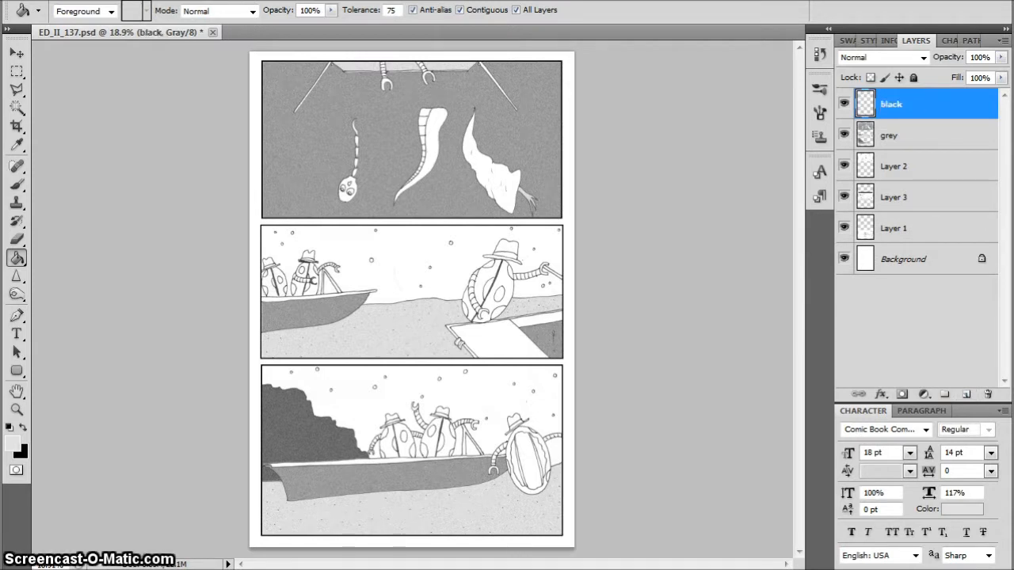
click(927, 57)
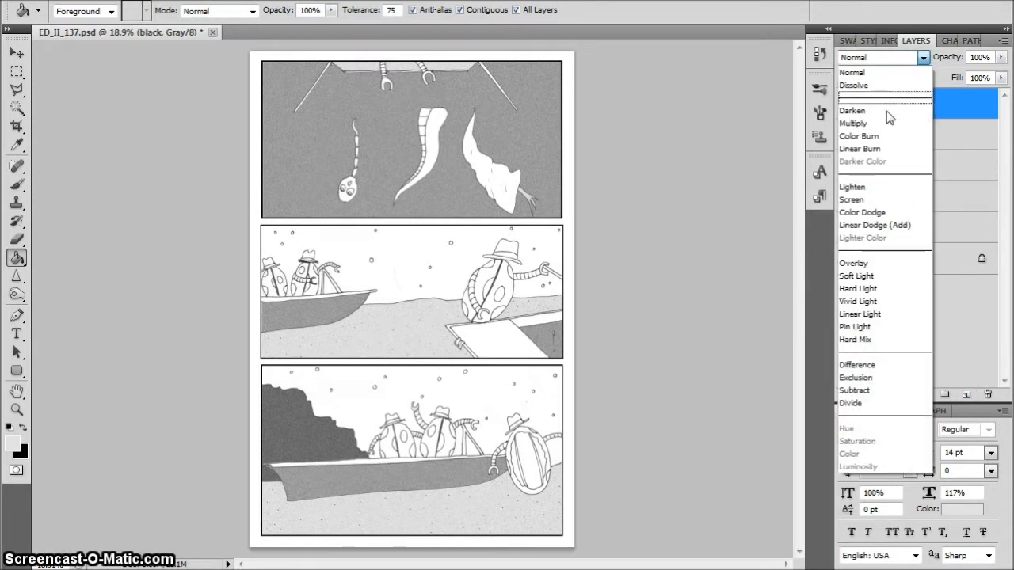
click(888, 124)
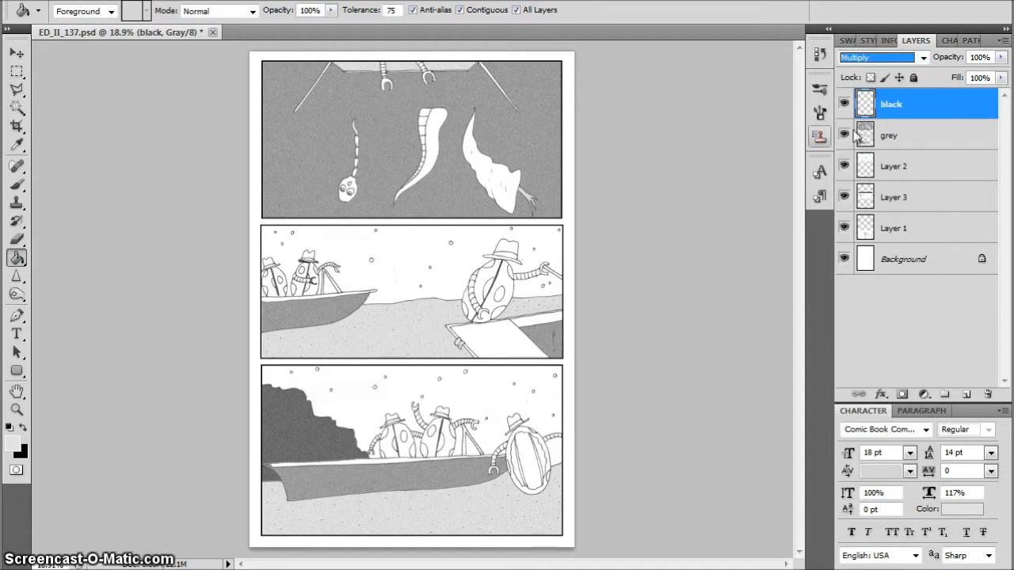
Make black the foreground colour and fill the middle tentacle's wide side and the skull's eye and nose openings in the top panel
click(23, 427)
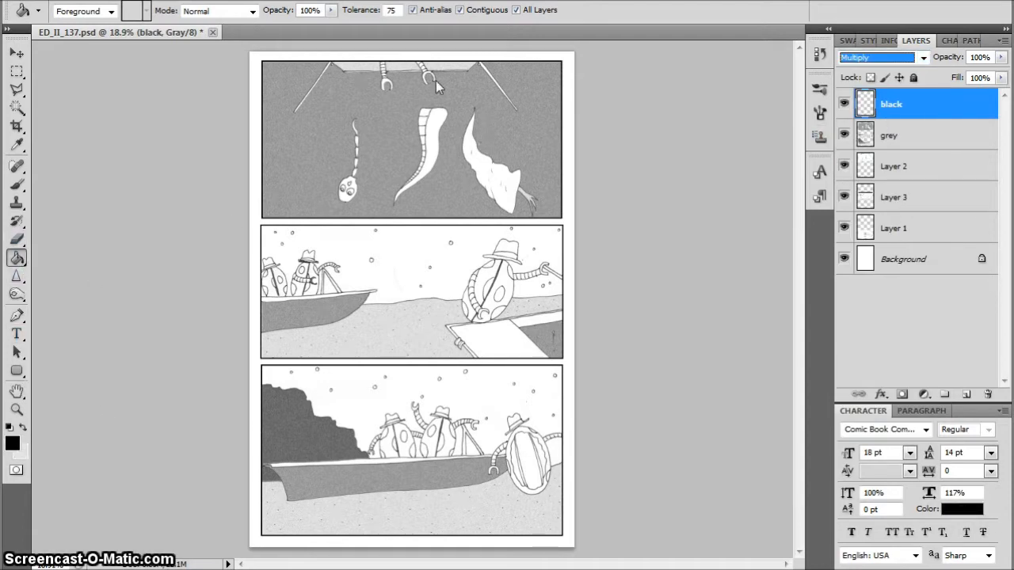
click(438, 119)
scroll(360, 165, up, 5)
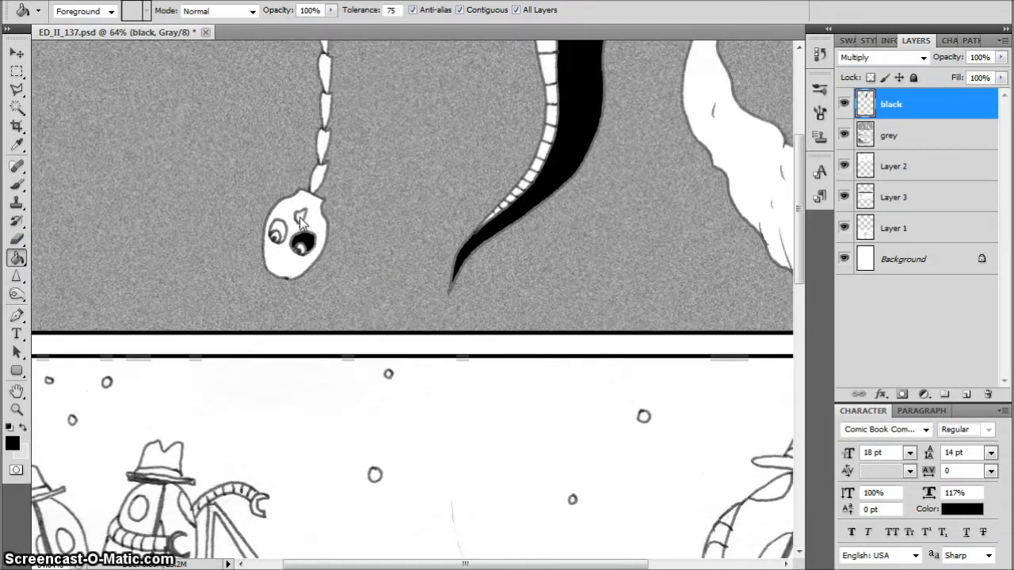
click(300, 218)
key(ctrl+0)
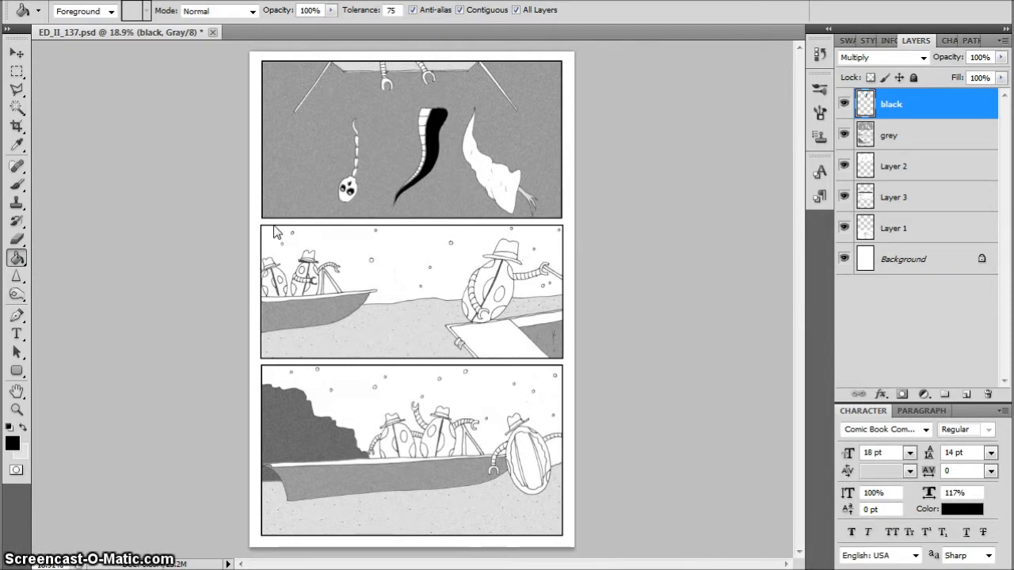
Fill the night skies of the middle and bottom panels with black on the black layer
click(391, 253)
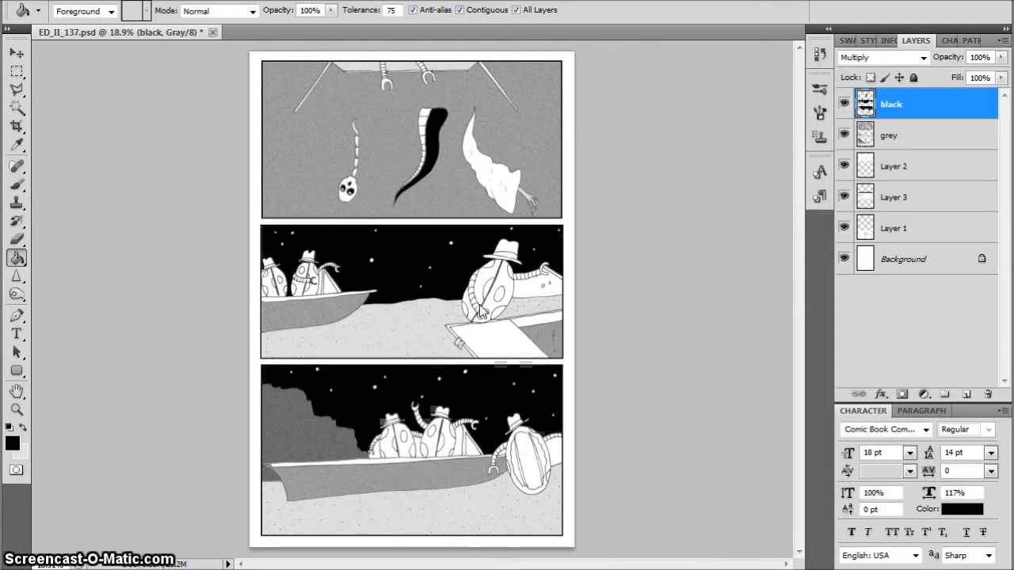
click(472, 388)
click(468, 444)
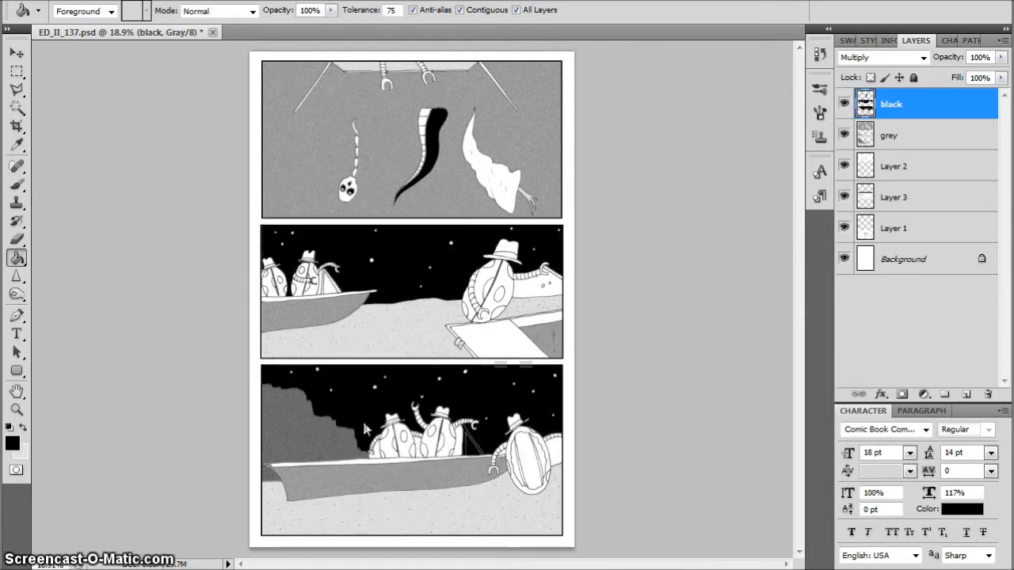
scroll(397, 417, up, 5)
scroll(415, 454, up, 3)
scroll(723, 284, down, 5)
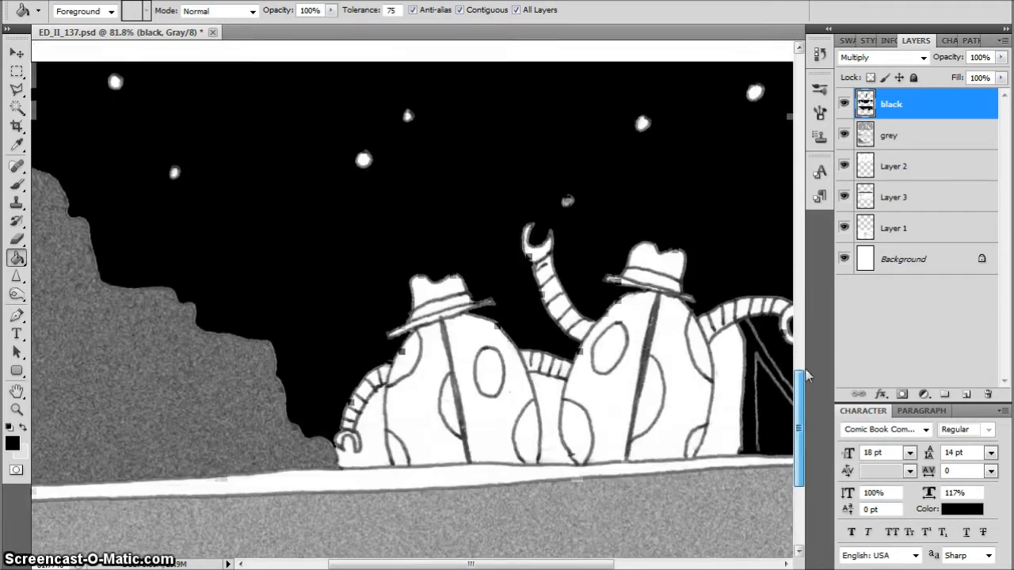
key(ctrl+z)
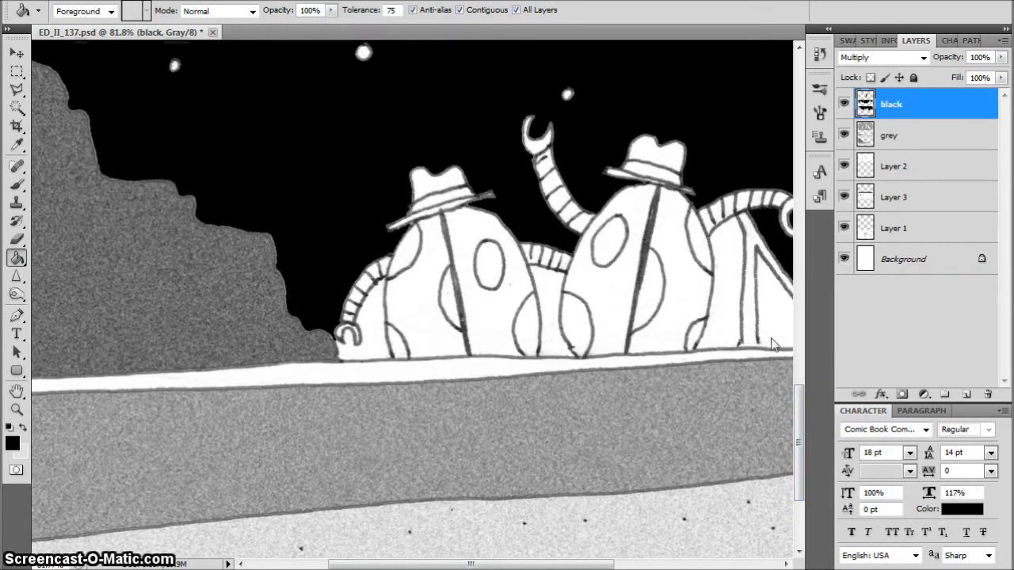
Brush a short black stroke joining the open end of the tripod leg line to the boat's rim in the bottom panel
drag(606, 564, 668, 564)
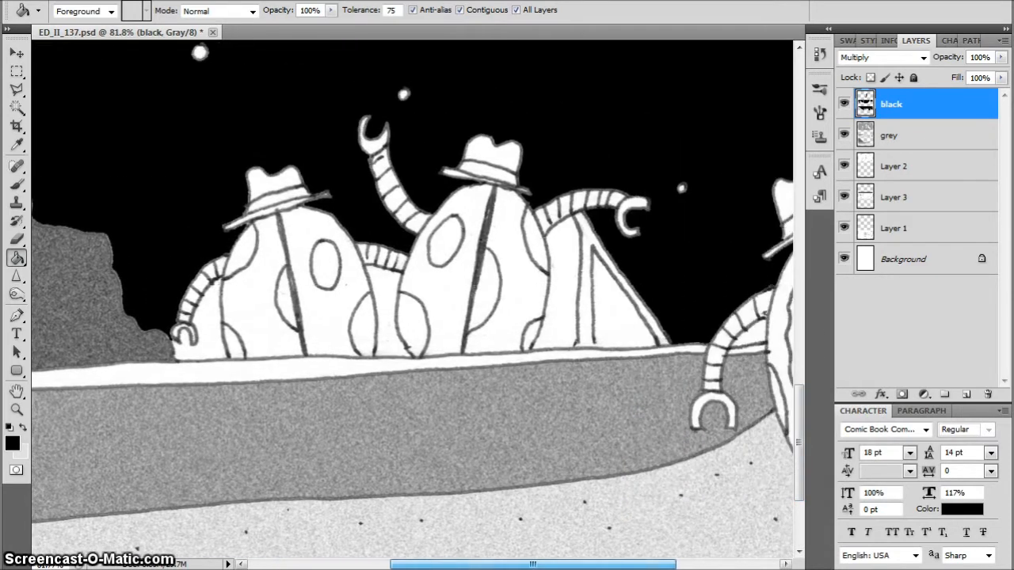
scroll(559, 324, up, 6)
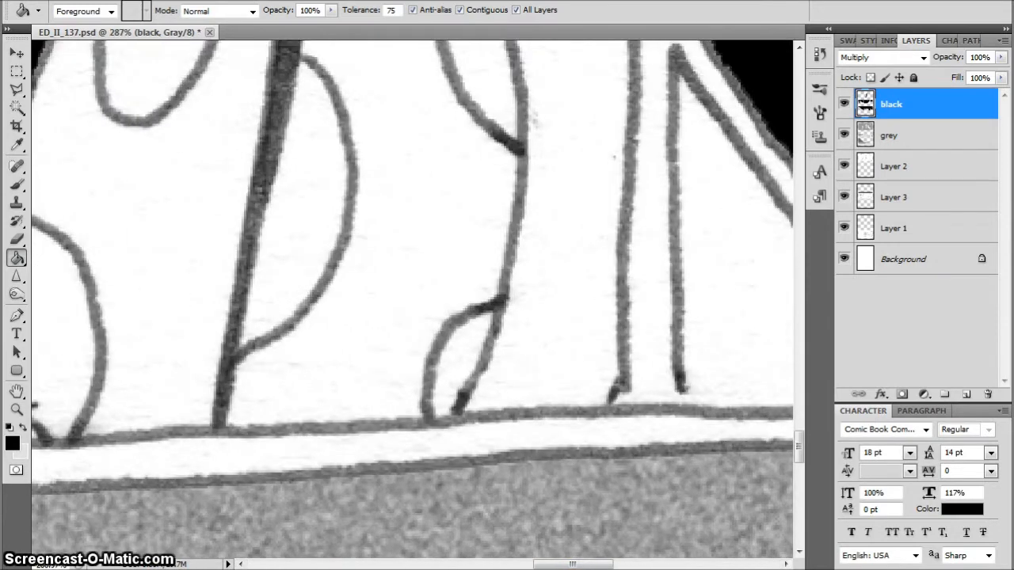
key(b)
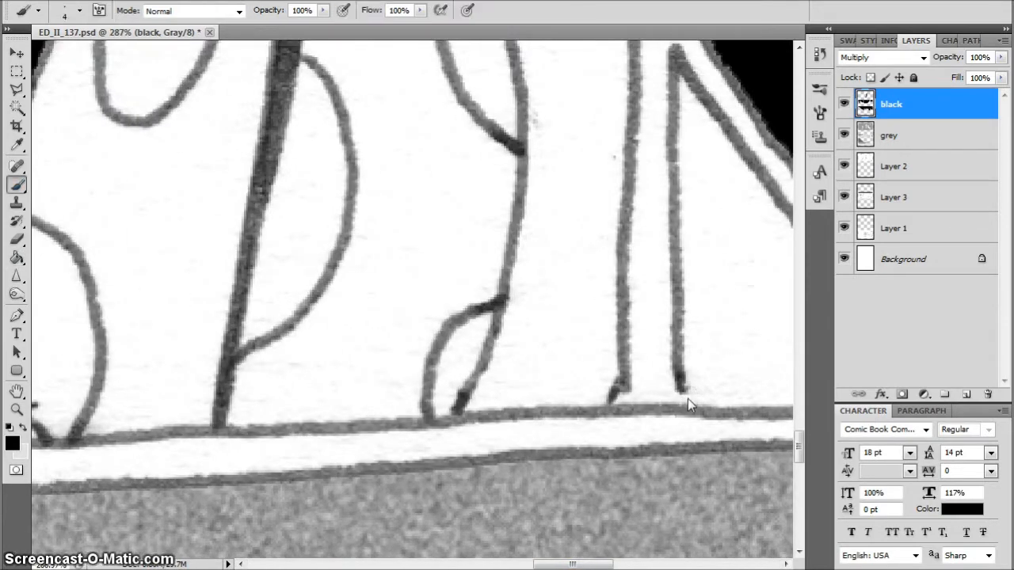
drag(681, 389, 687, 407)
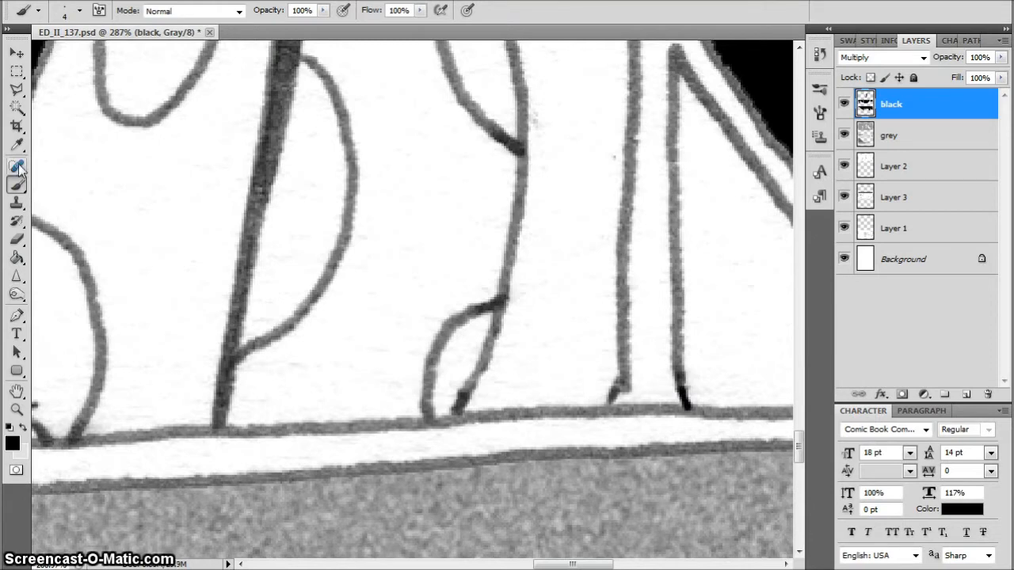
Fill the sky gap between the boat character and the tripod, and the space between the tripod's legs, with black in the bottom panel
click(17, 257)
click(581, 217)
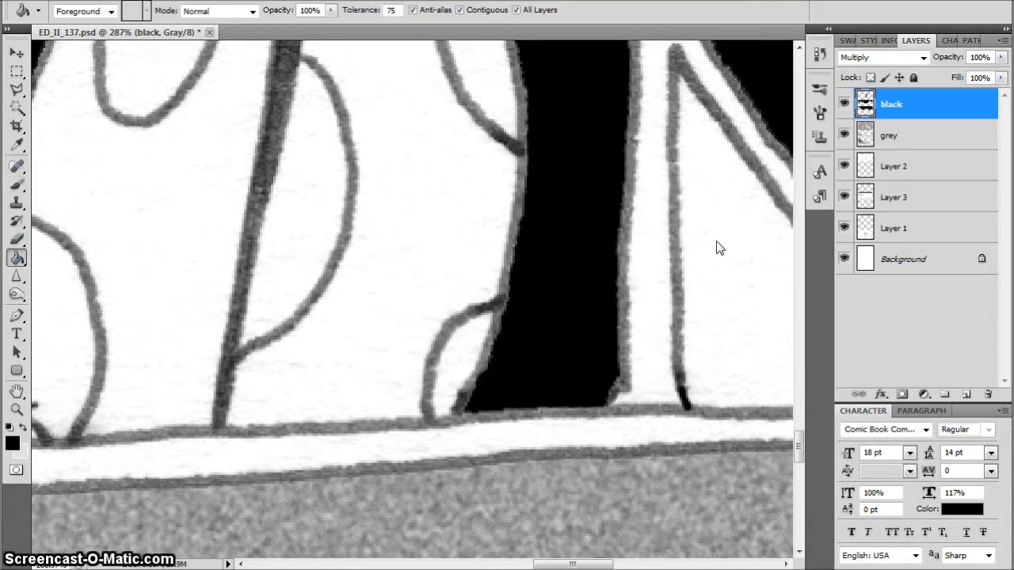
click(717, 242)
key(ctrl+0)
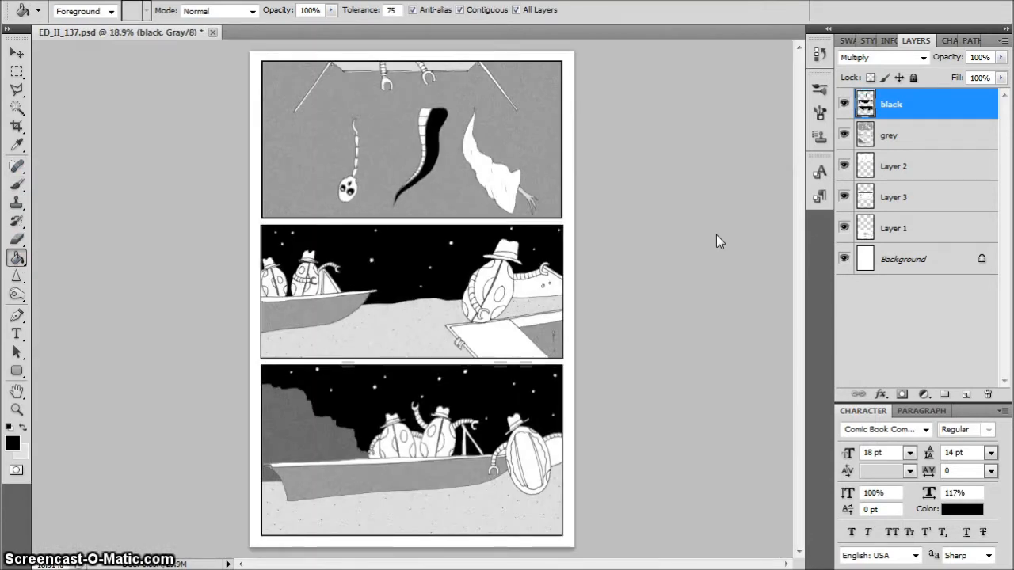
Fill the remaining sky gaps below the large character's outstretched arm and around the boat's tripod with black in the middle panel
click(529, 273)
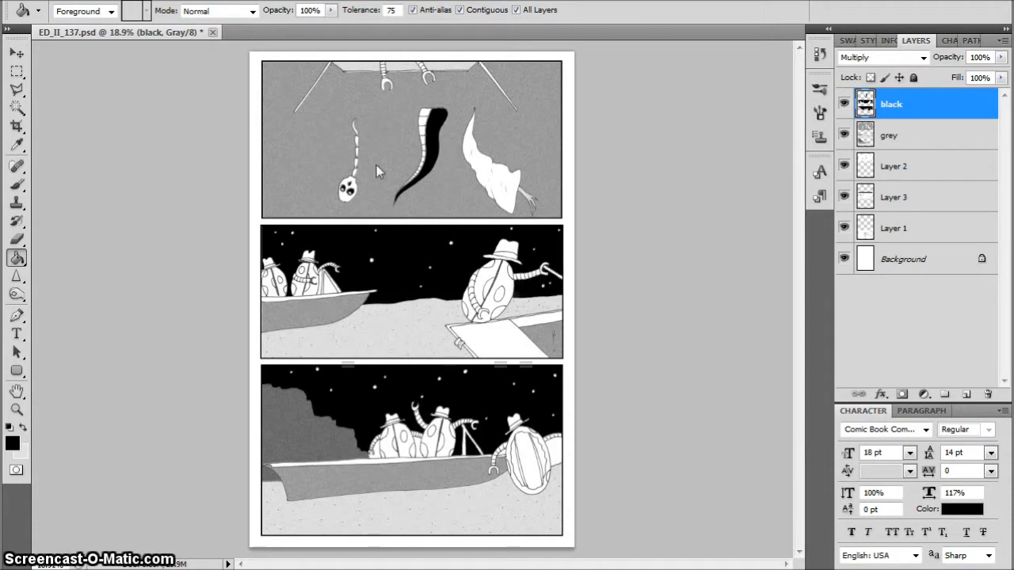
click(333, 295)
scroll(364, 321, up, 3)
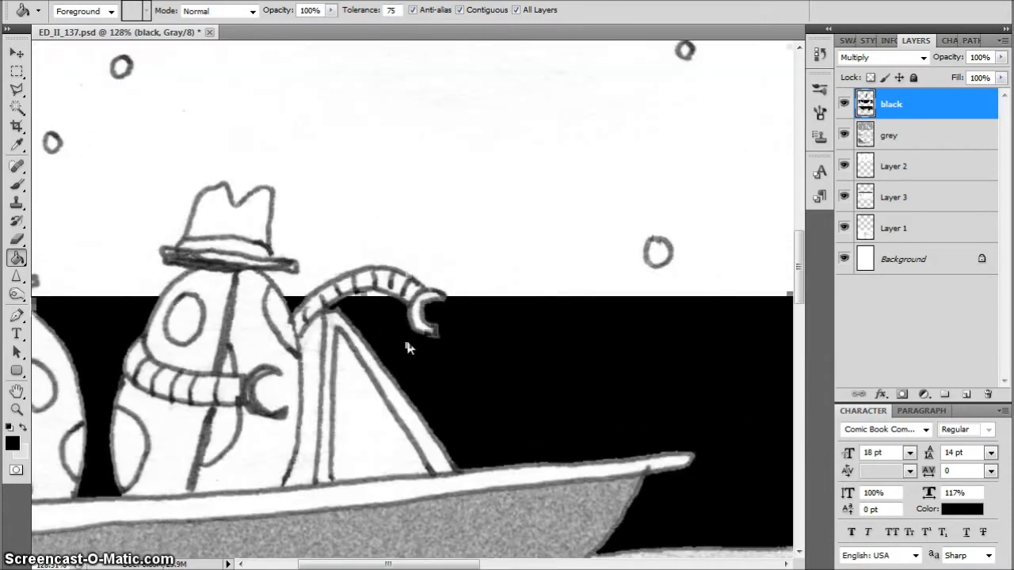
click(317, 349)
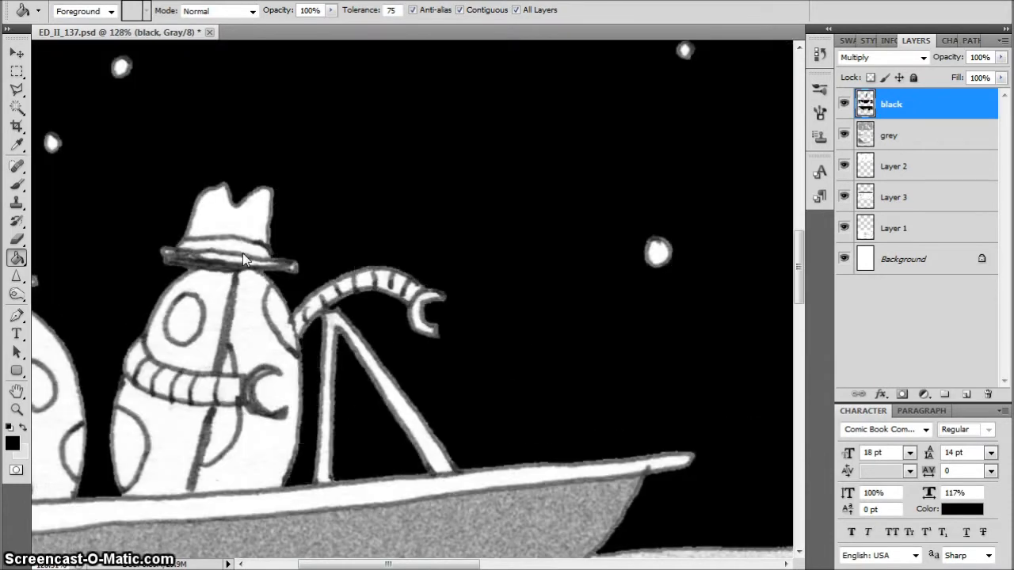
Fill the hatband and body spots of the boat character beside the tripod with black in the middle panel
click(243, 253)
click(288, 317)
click(234, 424)
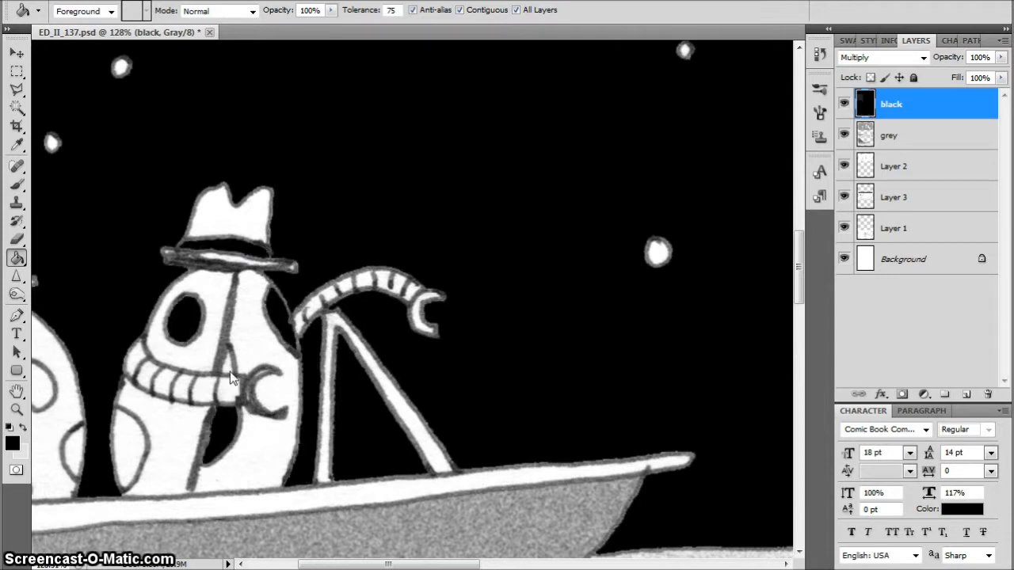
click(136, 427)
Fill the leftmost boat character's body spots, hatband and the slivers beside its body with black in the middle panel
drag(400, 565, 350, 564)
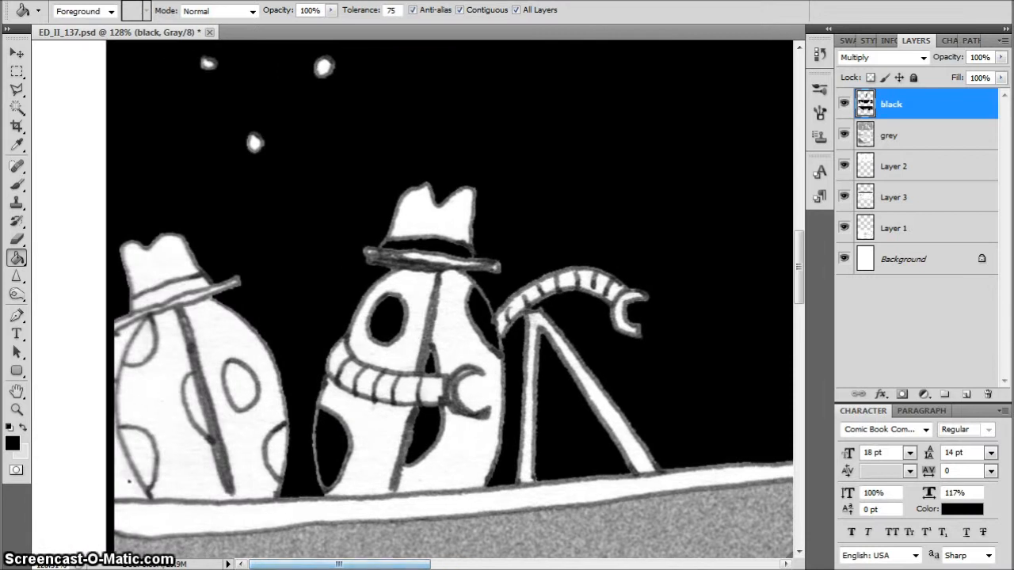
click(277, 451)
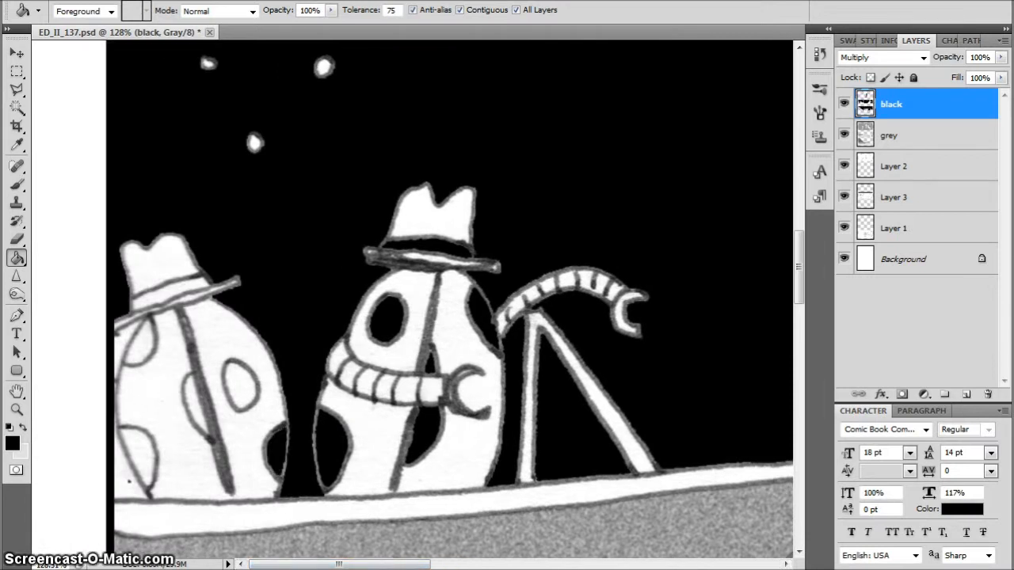
click(239, 384)
click(195, 404)
click(139, 341)
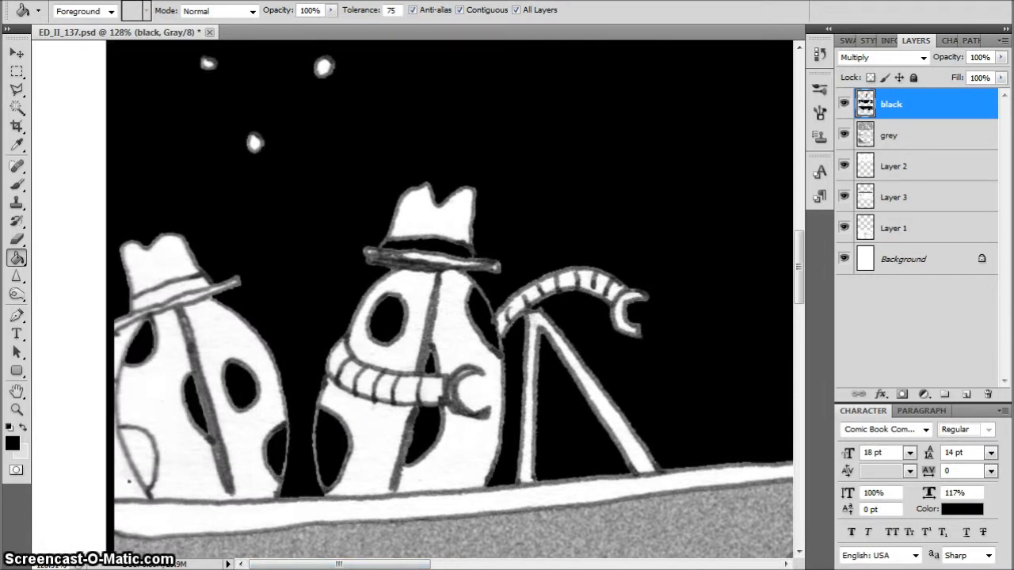
click(136, 456)
click(170, 291)
click(123, 355)
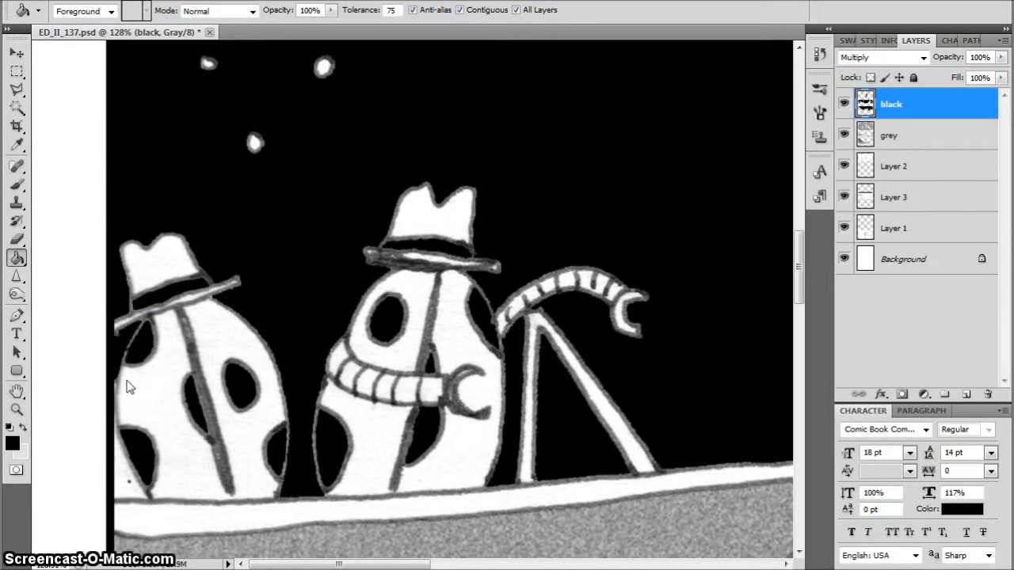
click(120, 466)
key(ctrl+0)
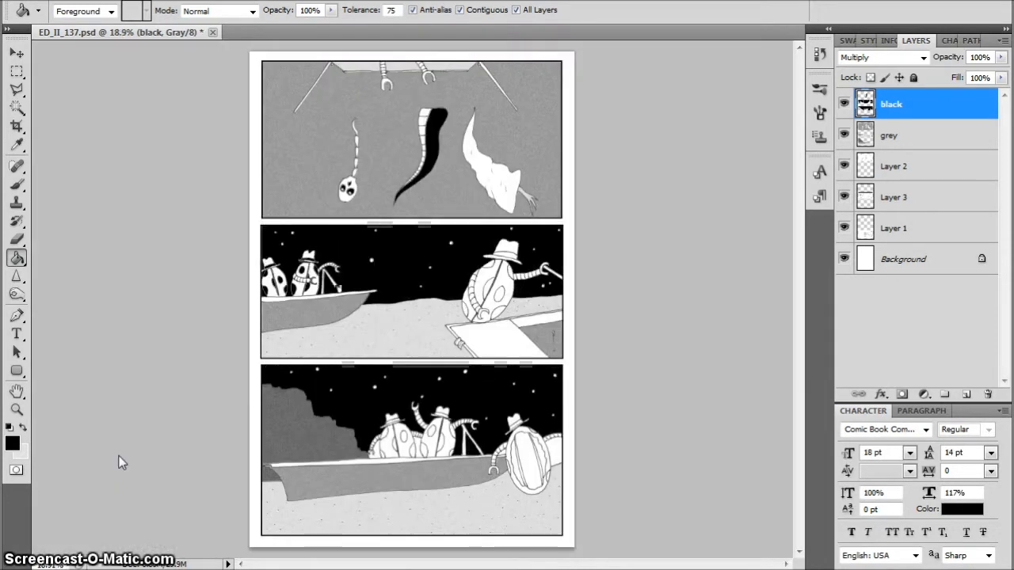
Fill the hatband and body spots of the large foreground character with black in the middle panel
drag(463, 254, 549, 325)
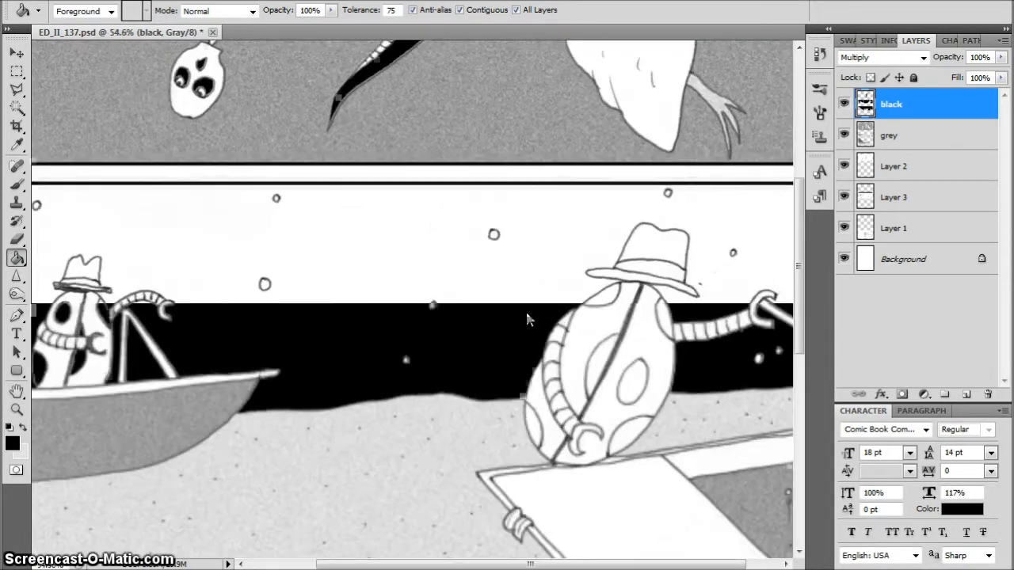
click(668, 273)
click(664, 315)
click(615, 298)
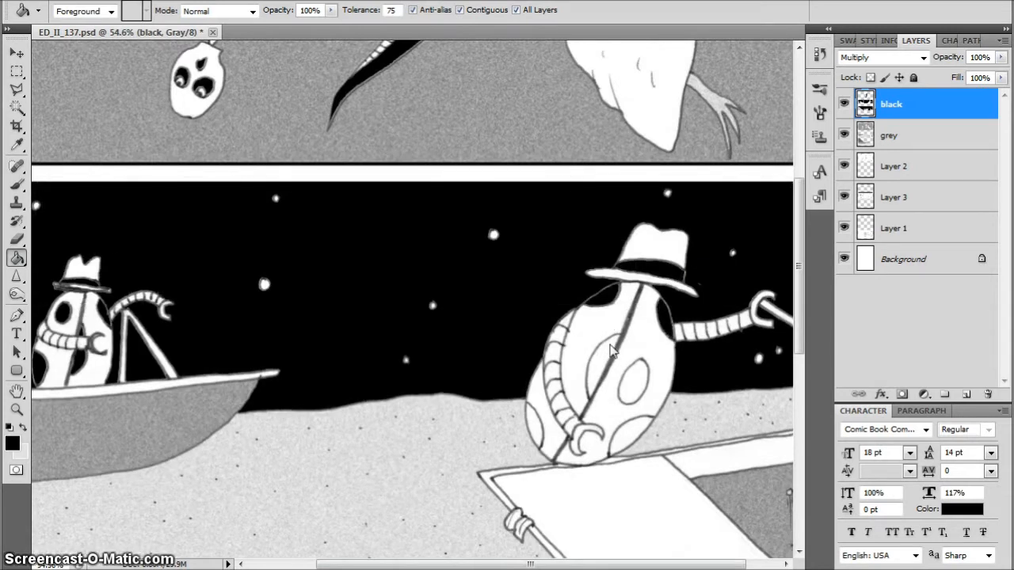
click(607, 353)
click(638, 380)
click(634, 432)
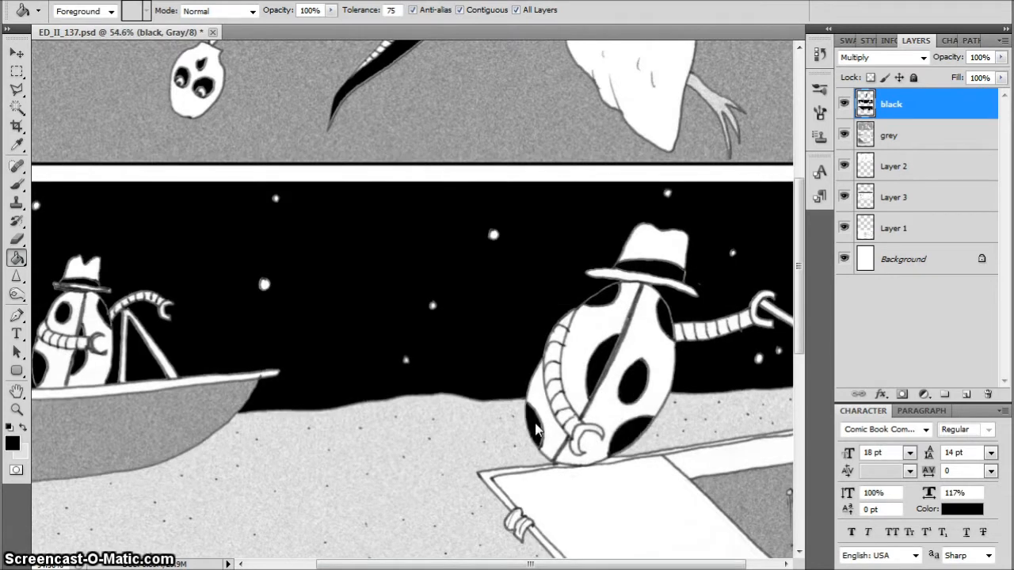
Fill the sky gap between the left boat character's arm and body with black in the bottom panel, and undo a try at its hatband
drag(531, 565, 562, 565)
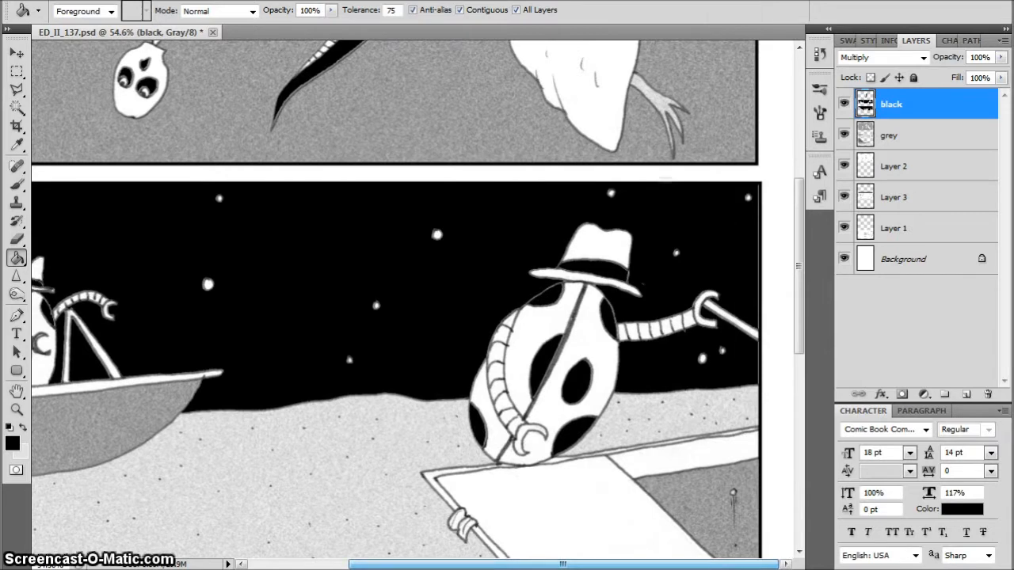
drag(799, 267, 799, 429)
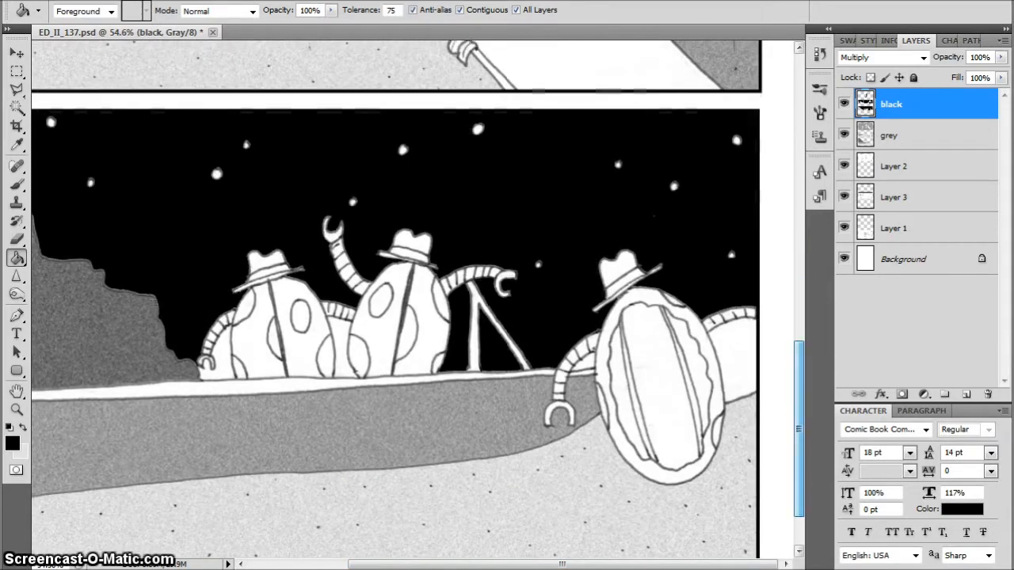
click(222, 370)
click(264, 280)
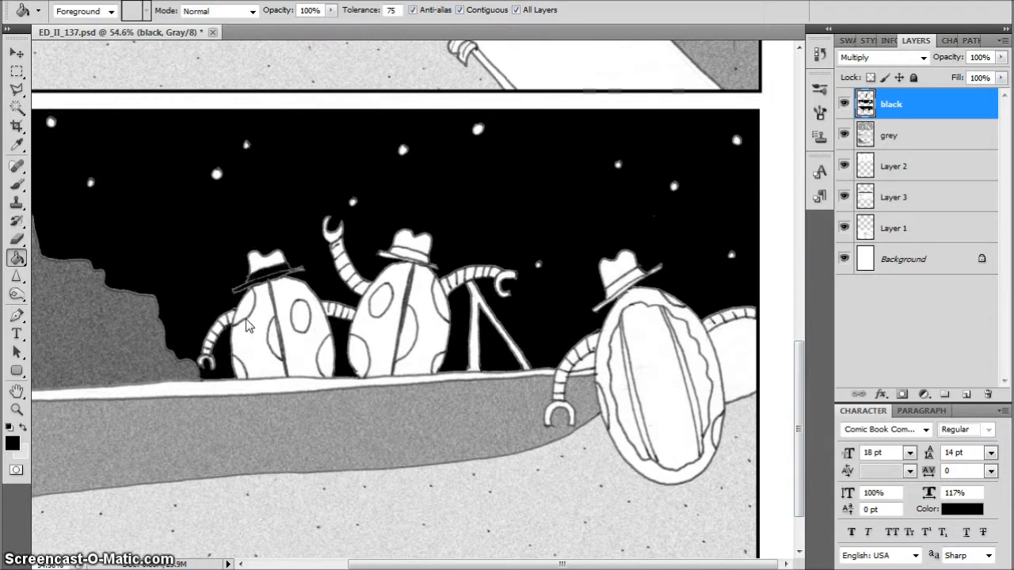
key(ctrl+z)
Fill the left boat character's hatband and all its body spots with black in the bottom panel
drag(236, 260, 328, 346)
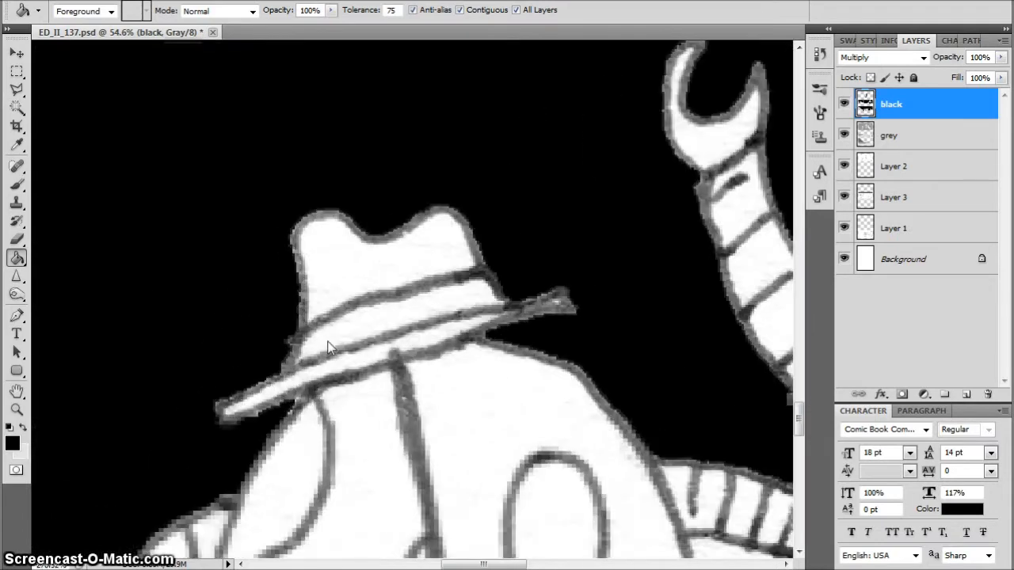
click(440, 301)
click(298, 480)
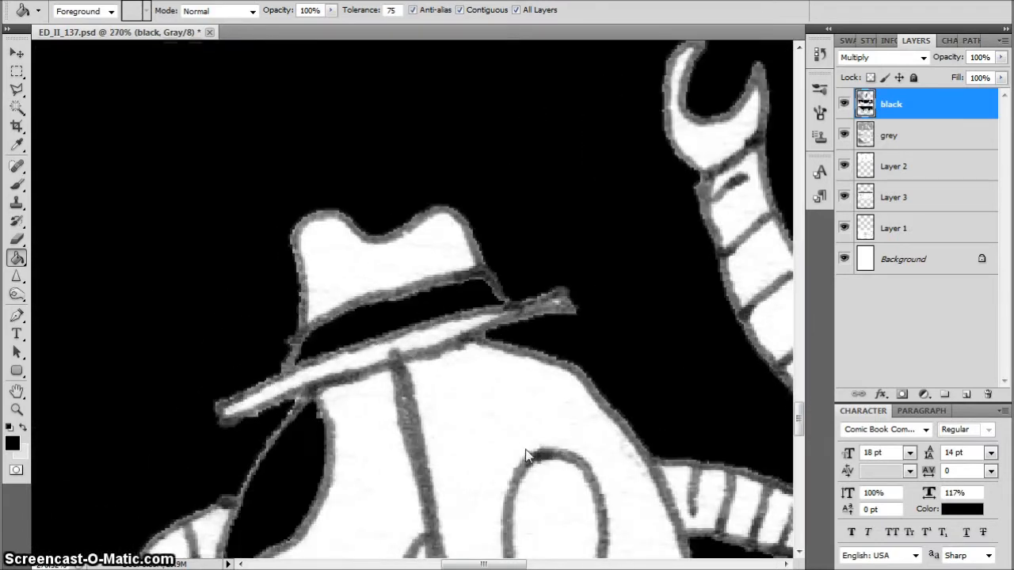
click(563, 491)
key(ctrl+0)
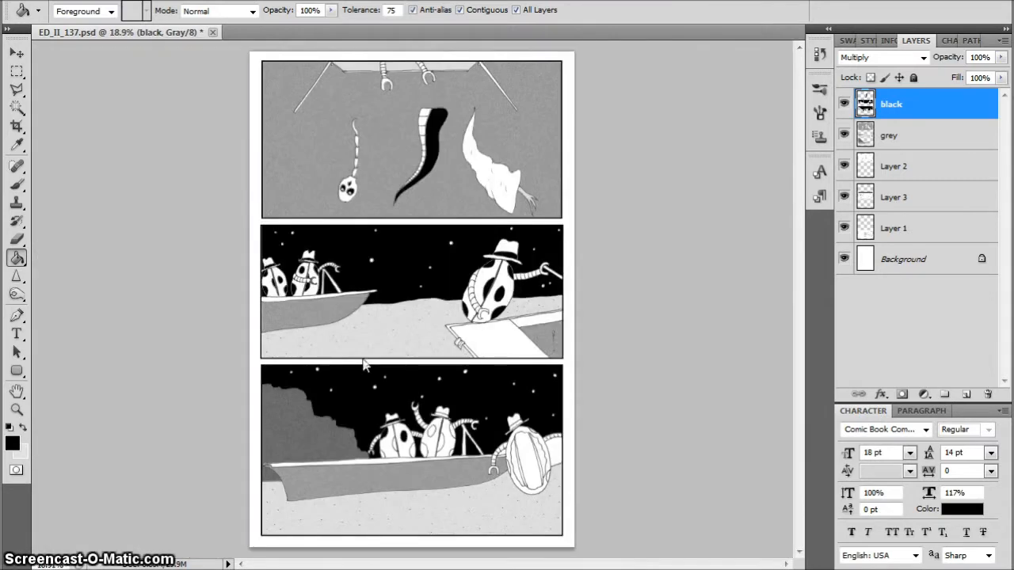
ctrl+drag(379, 436, 448, 491)
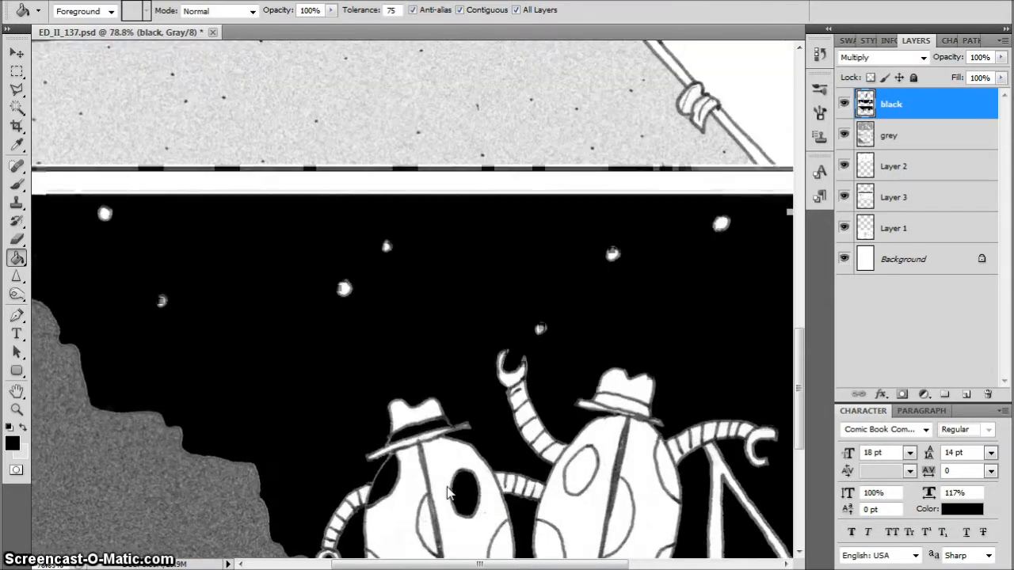
drag(800, 347, 798, 415)
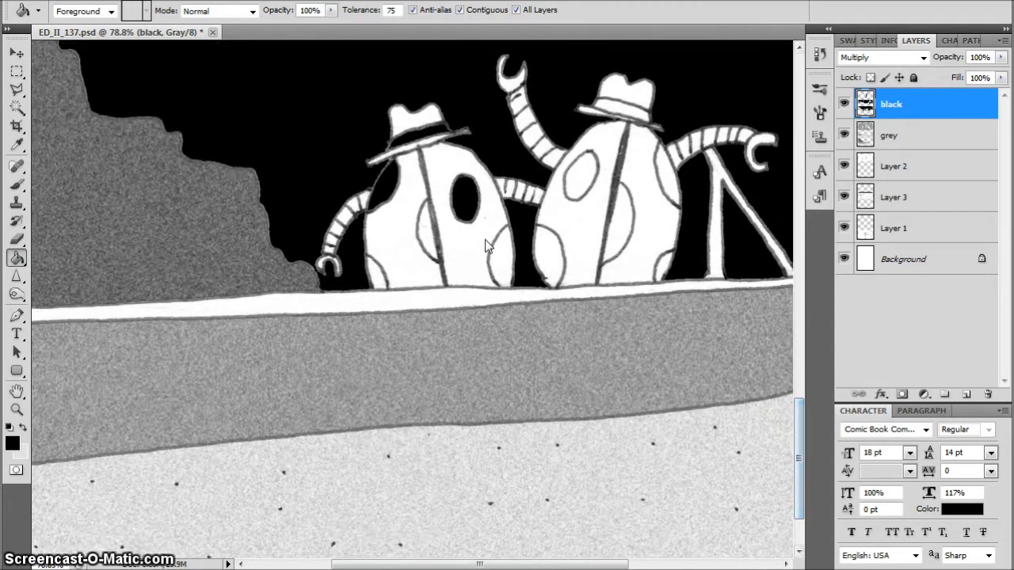
click(425, 230)
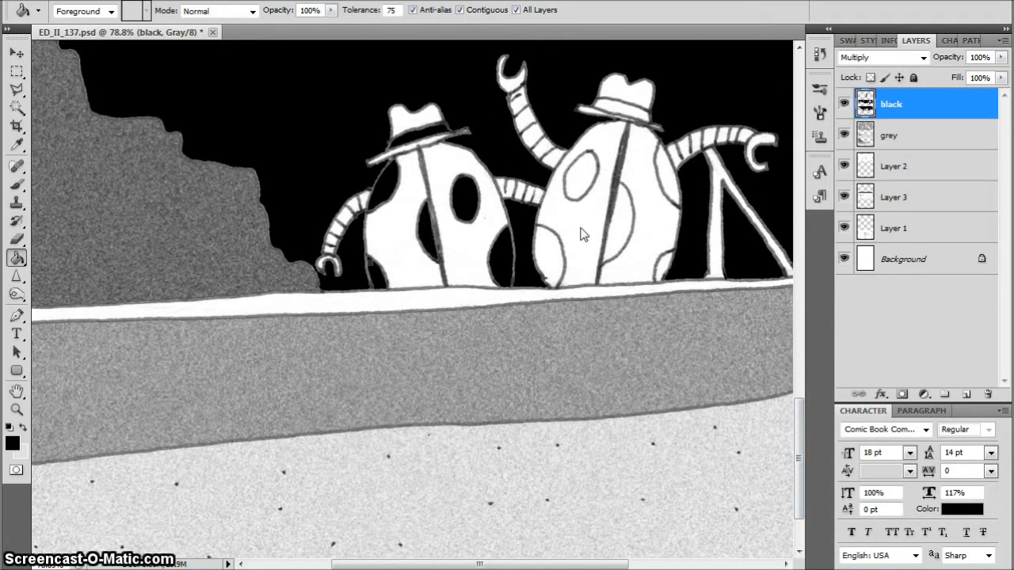
Fill the body spots and hatband of the boat character next to the tripod with black in the bottom panel
click(553, 263)
click(576, 170)
click(634, 225)
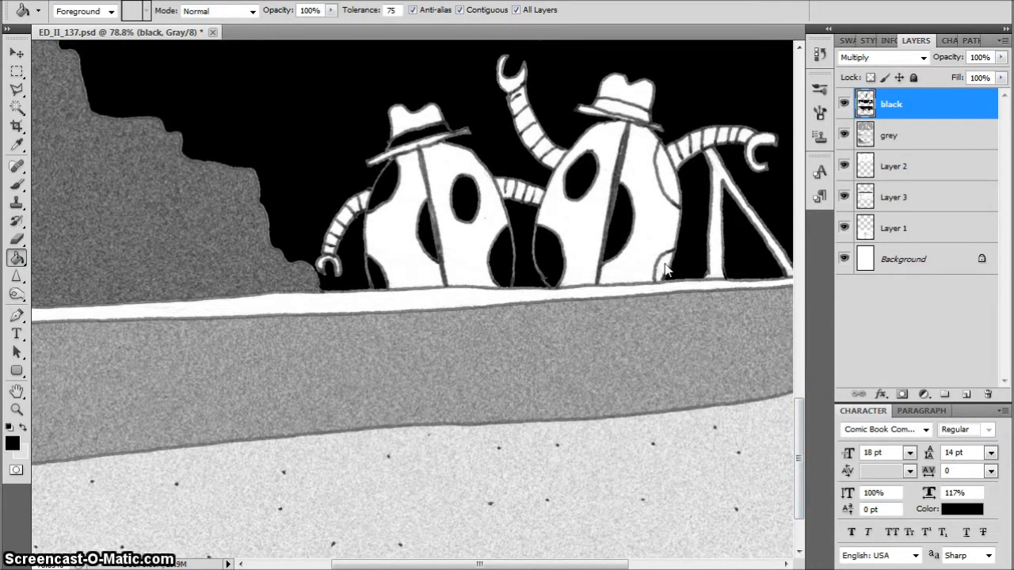
click(671, 181)
click(623, 121)
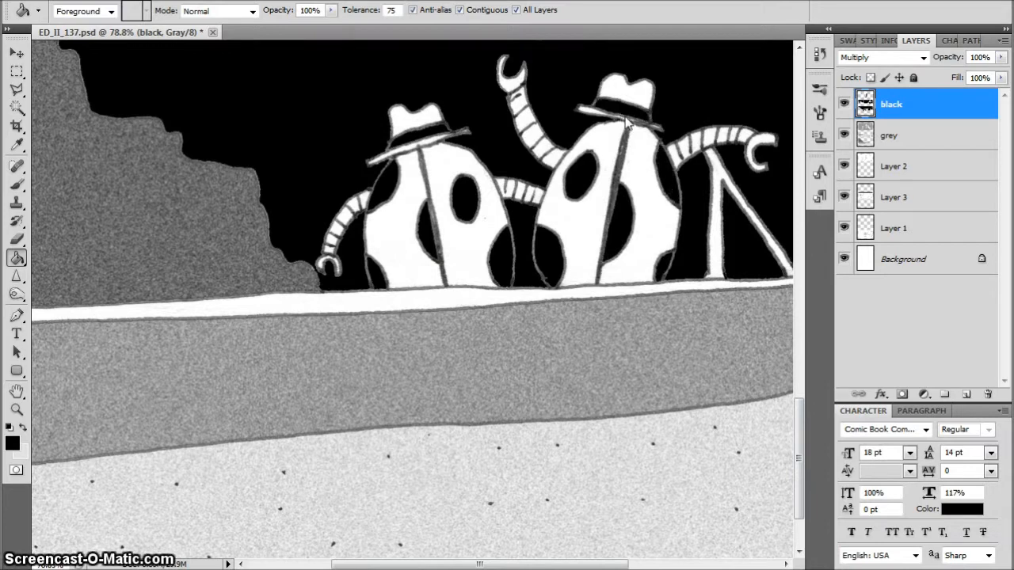
key(ctrl+0)
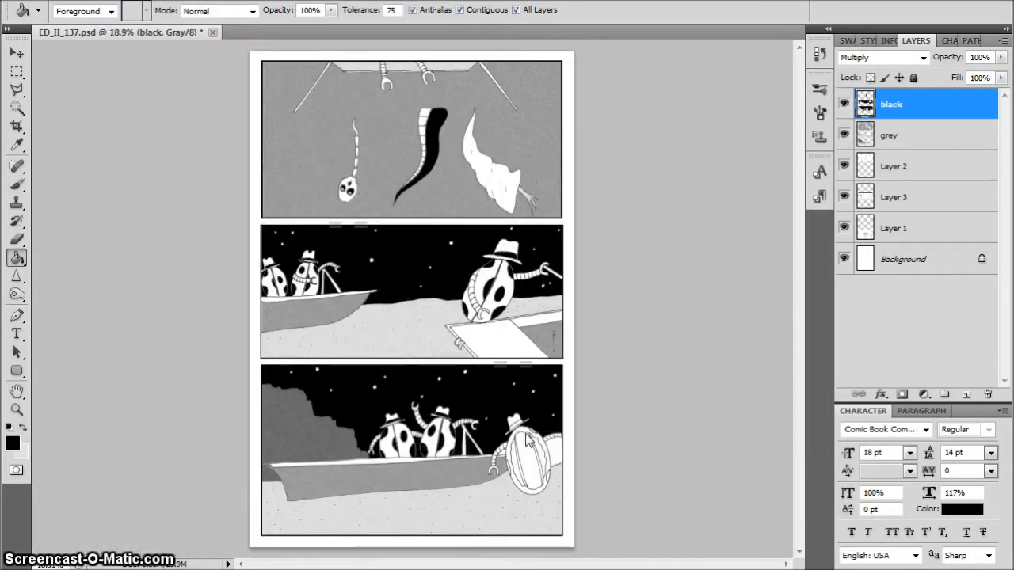
Fill the sky gap under the large right-hand character's arm, its inner underside sections and its edge spots with black in the bottom panel
scroll(499, 433, up, 6)
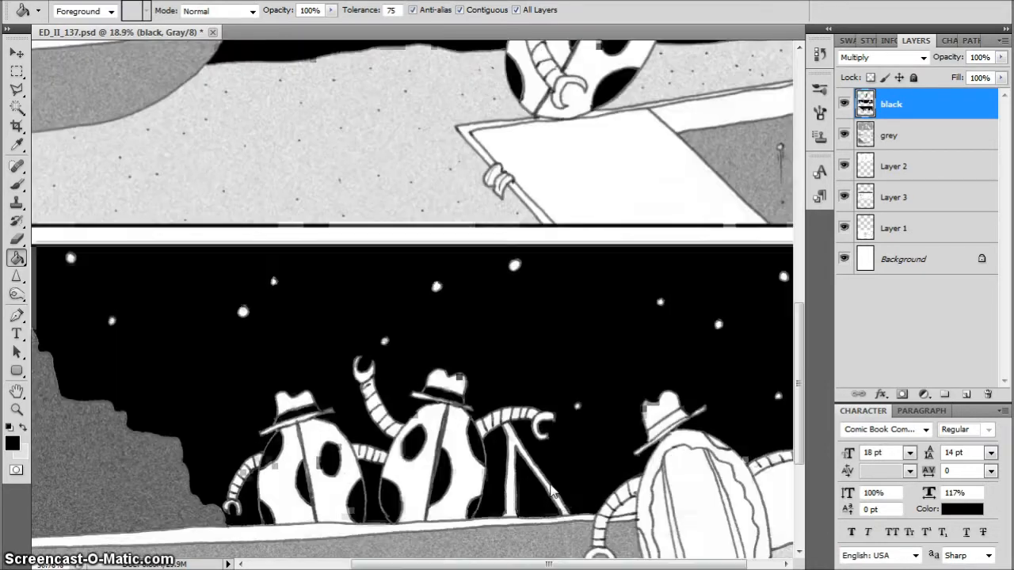
scroll(777, 346, down, 3)
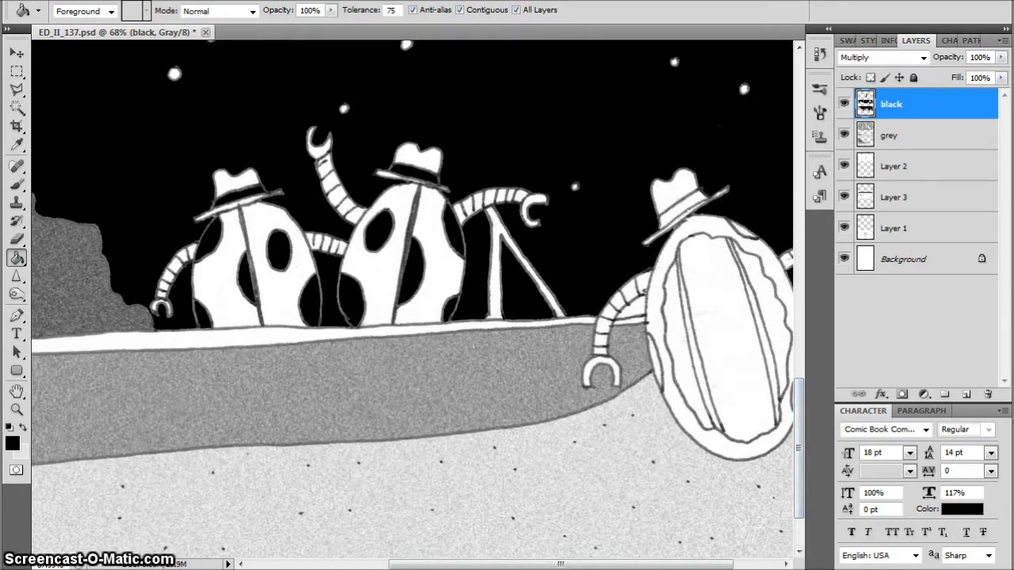
scroll(412, 299, right, 2)
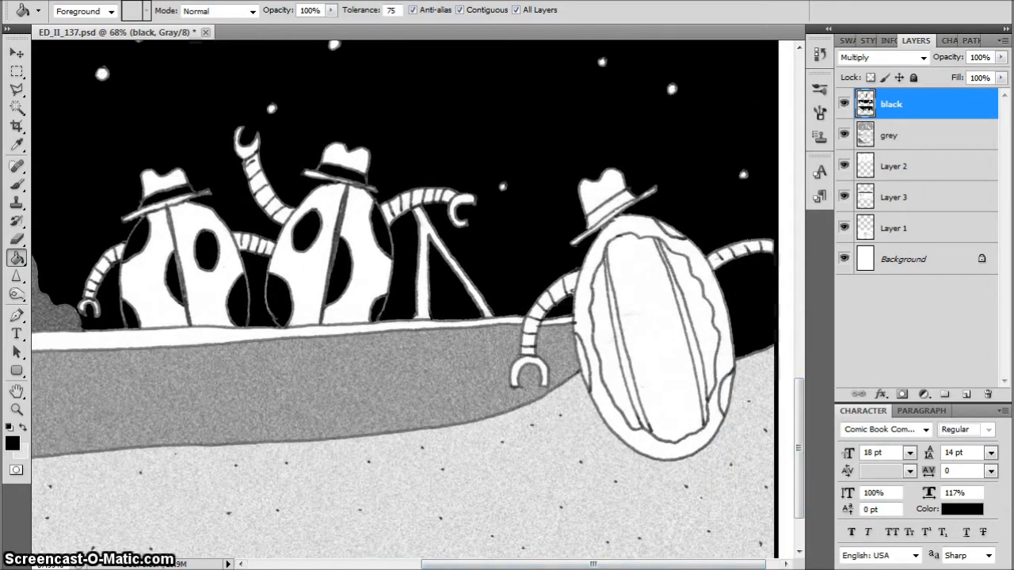
click(610, 348)
click(582, 363)
click(652, 337)
click(699, 313)
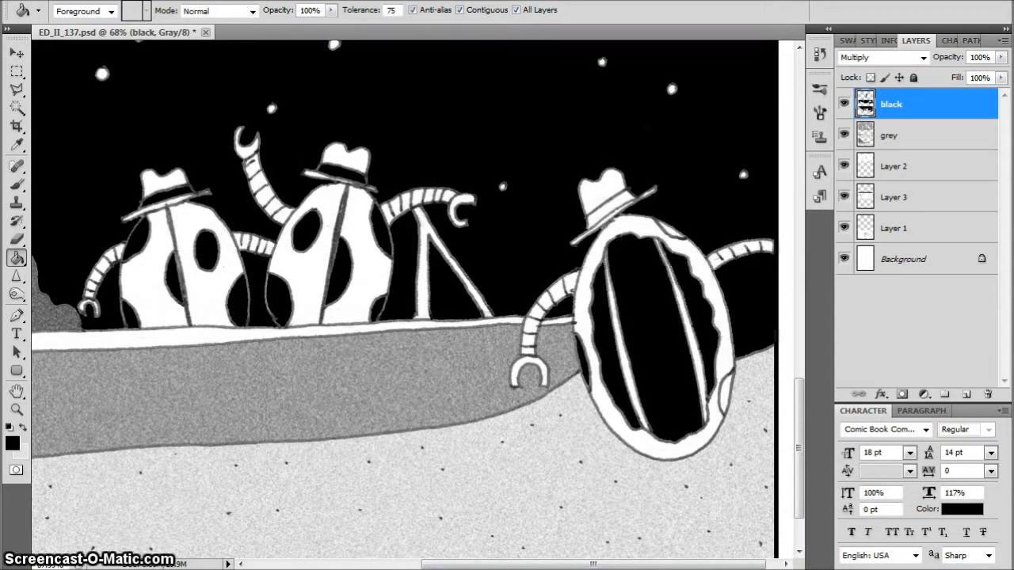
click(728, 391)
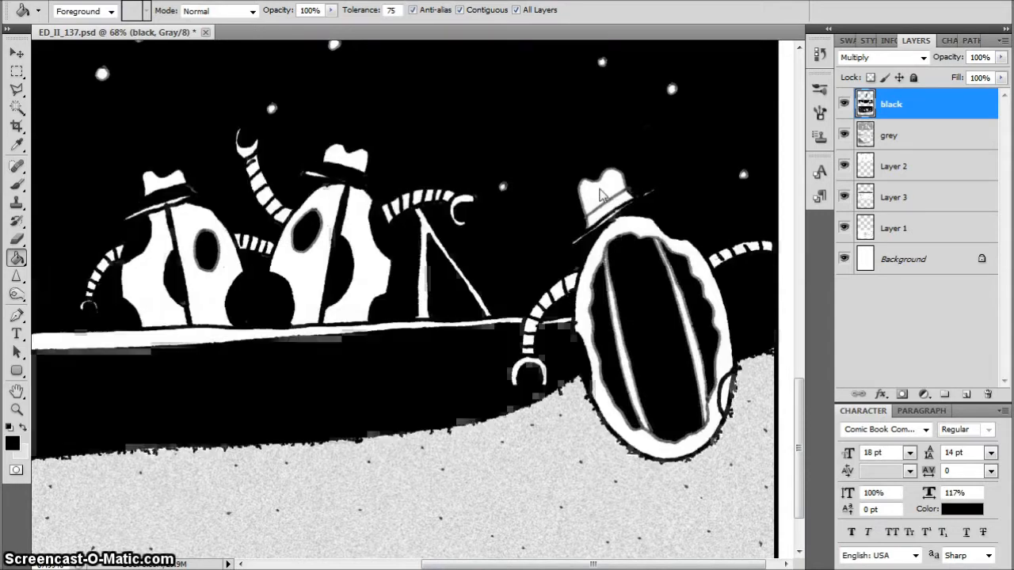
key(ctrl+z)
click(726, 394)
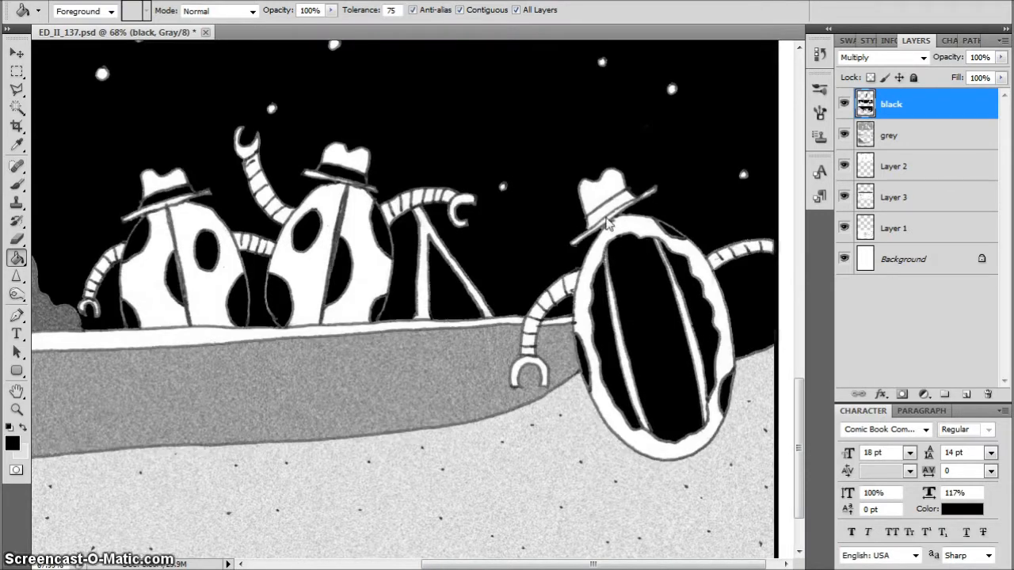
key(ctrl+0)
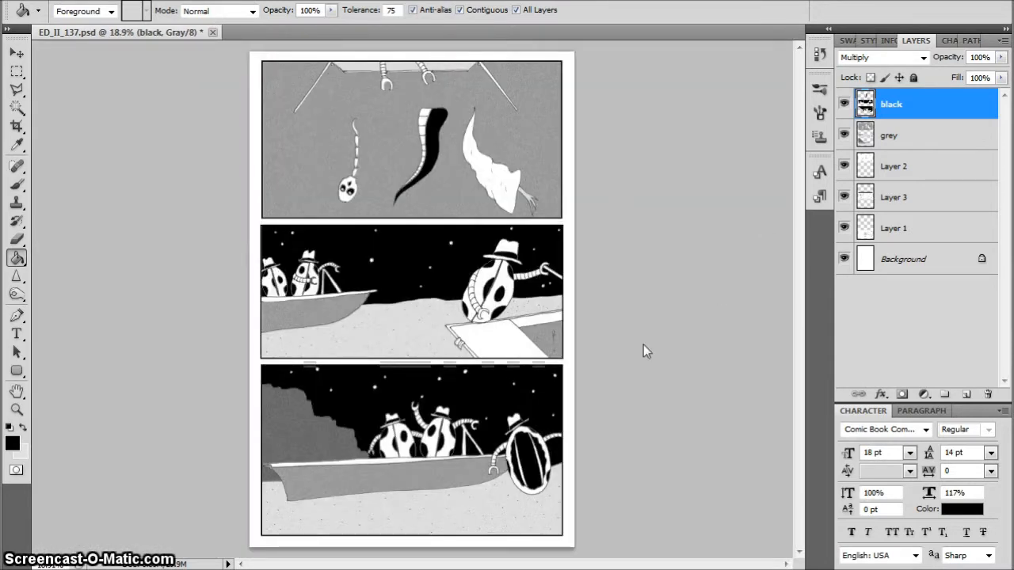
Add a new layer above the black layer and name it "paper"
click(967, 394)
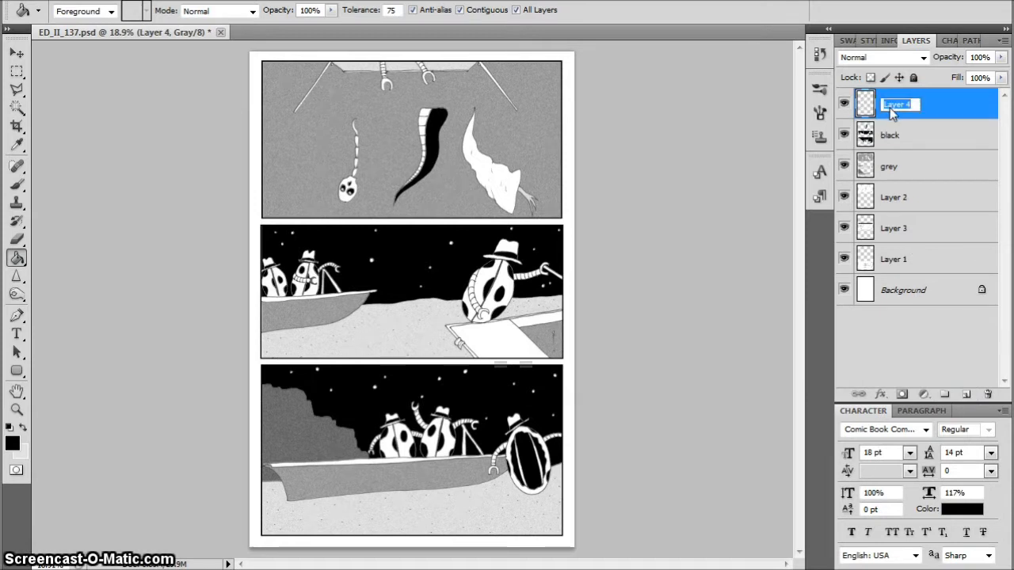
key(Return)
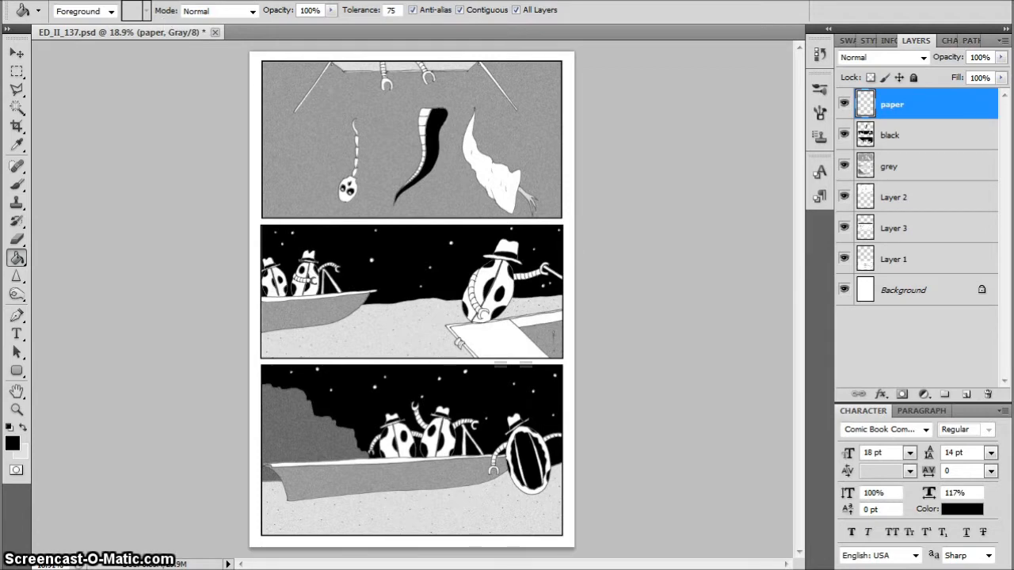
Fill the paper layer with white at 100% opacity and set its blending mode to Multiply
click(71, 0)
click(96, 211)
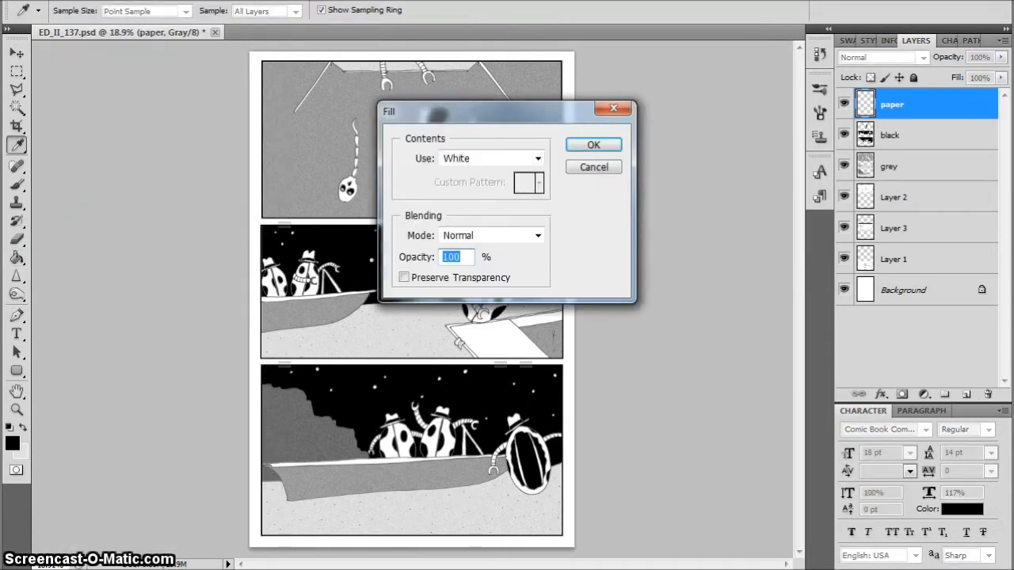
key(Return)
key(g)
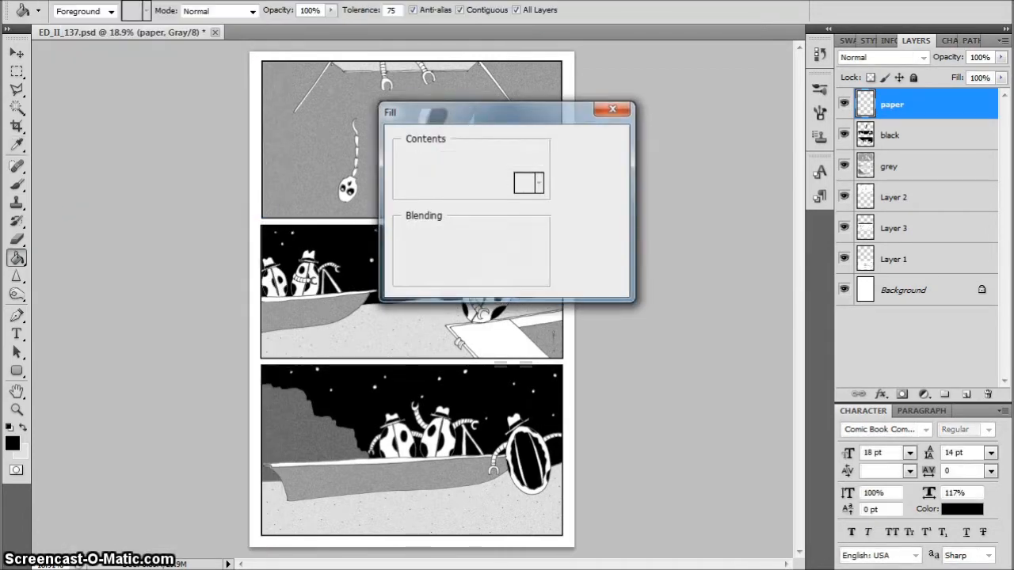
click(924, 57)
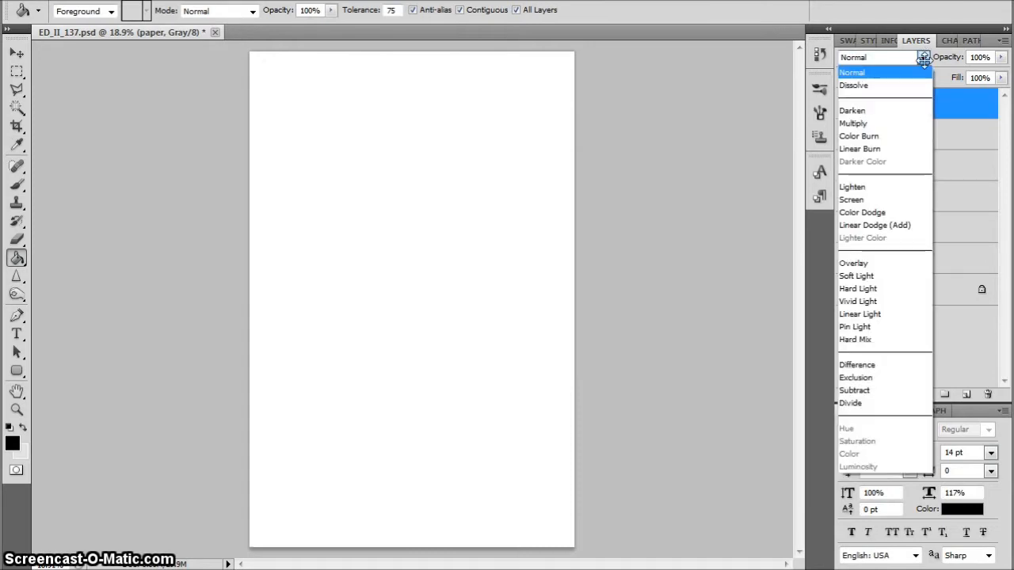
click(894, 124)
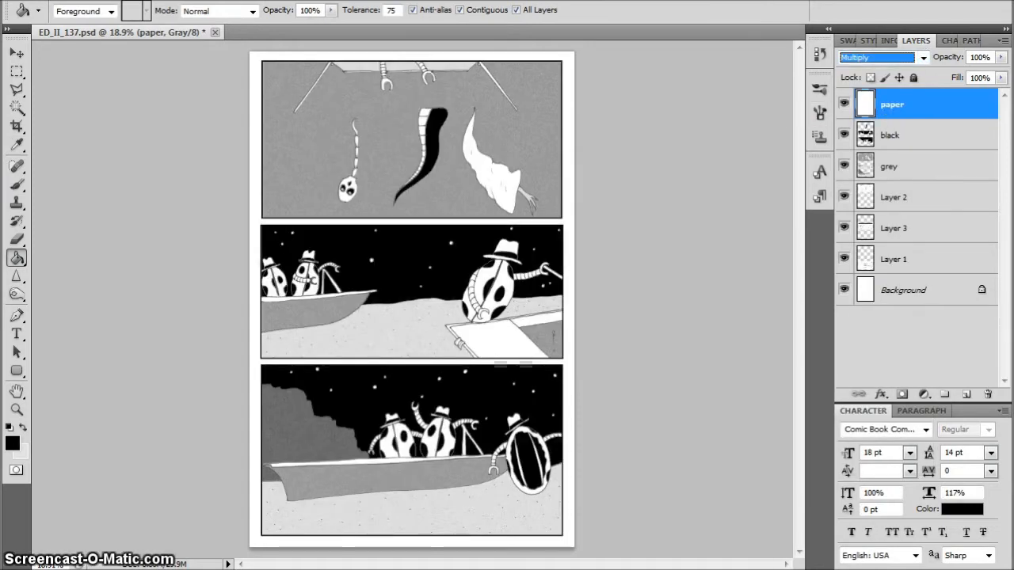
Try a Burn tool scribble across the top panel on the paper layer, compare with the layer hidden, and undo it
click(18, 297)
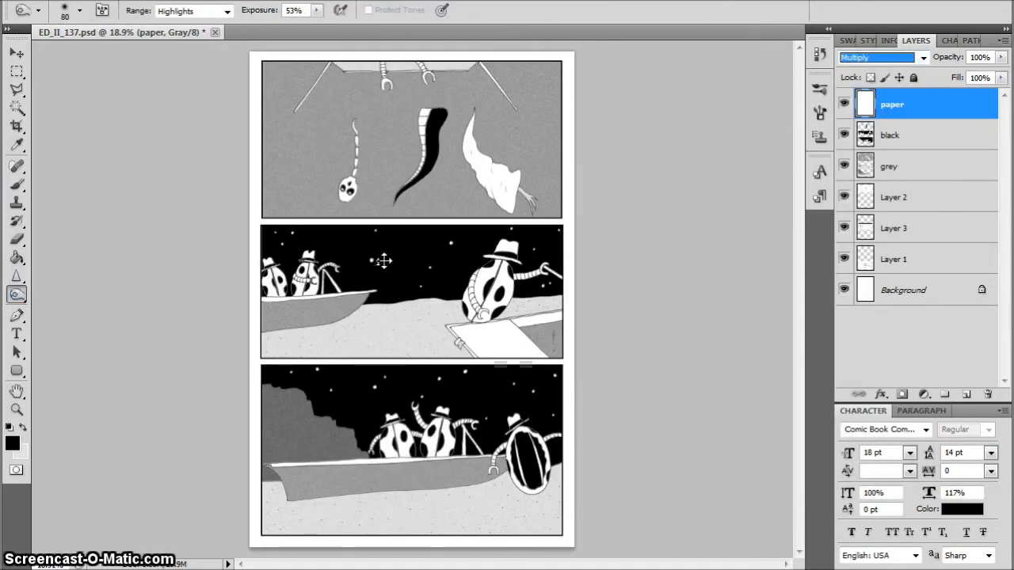
mouse_move(322, 102)
mouse_down()
mouse_move(306, 176)
mouse_move(458, 81)
mouse_move(512, 123)
mouse_move(538, 182)
mouse_up()
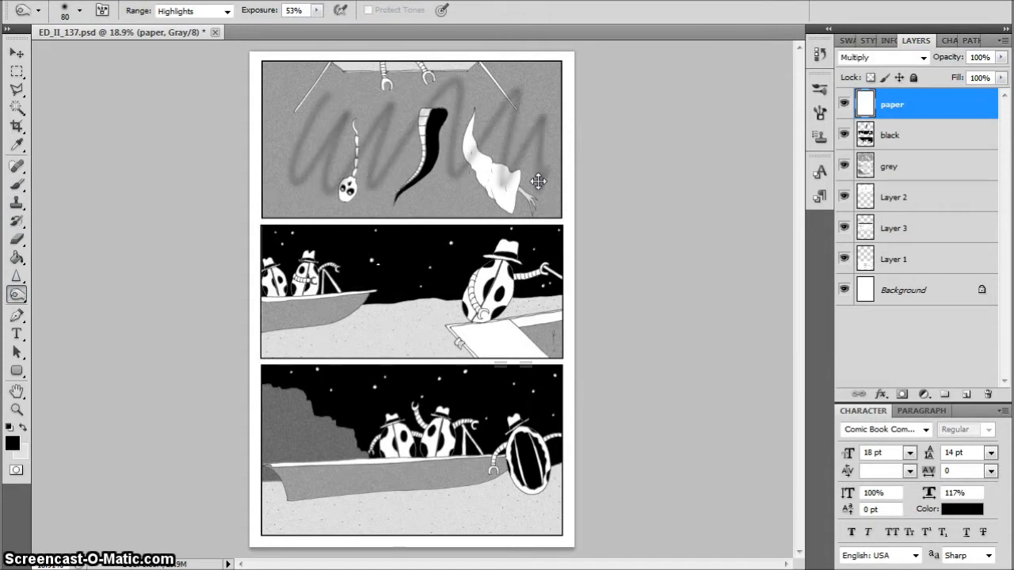
click(845, 104)
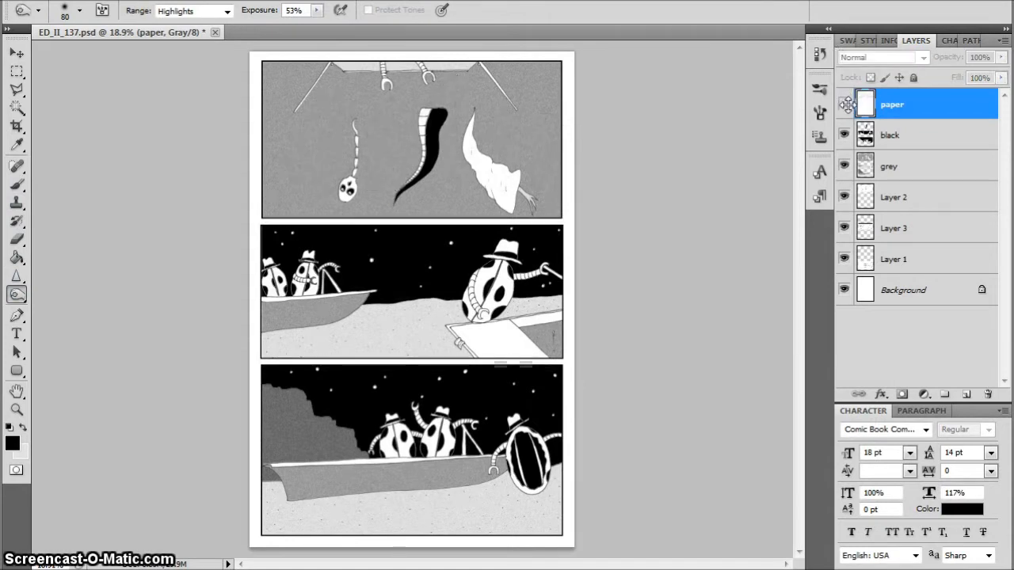
click(844, 104)
key(ctrl+z)
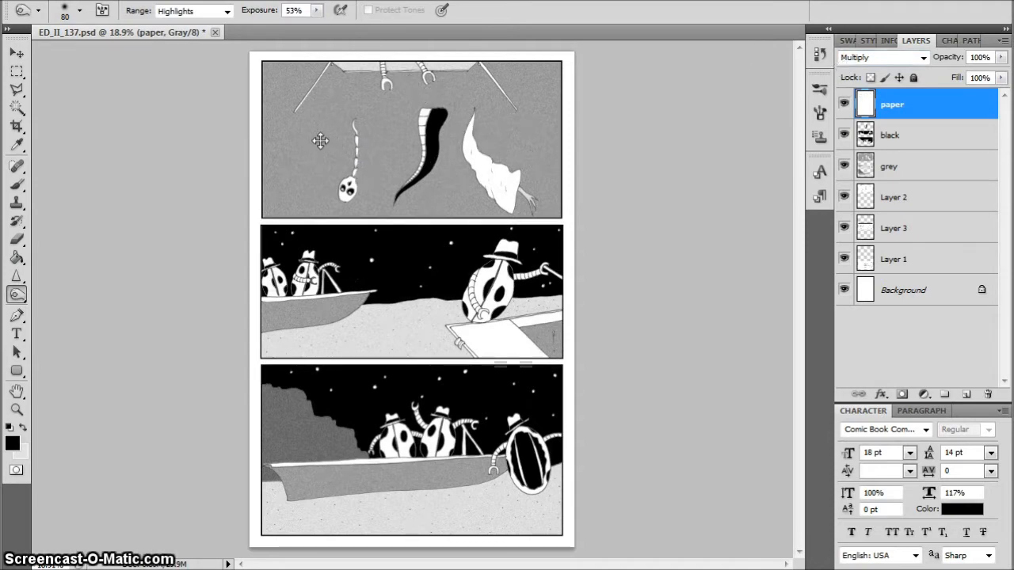
Burn soft shading along the edges of the skull in the top panel, using a brush reduced to size 25
scroll(372, 221, up, 9)
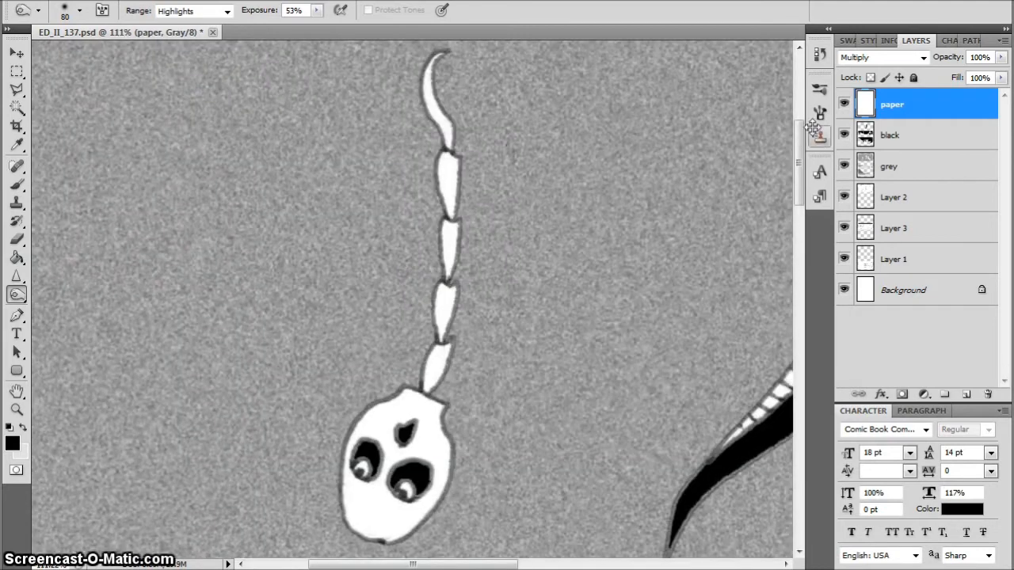
scroll(741, 188, down, 5)
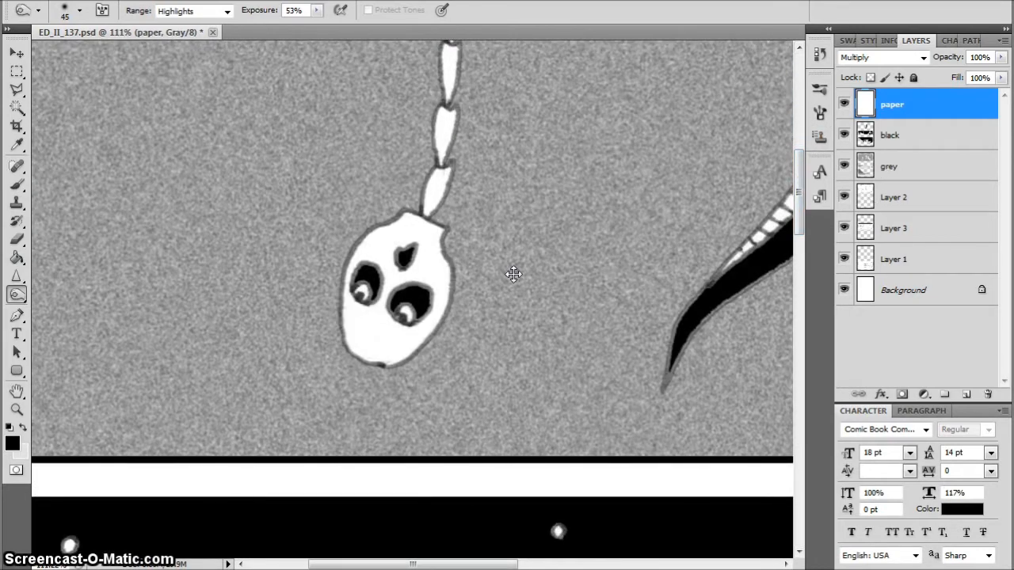
mouse_move(449, 276)
mouse_down()
mouse_move(423, 338)
mouse_move(436, 312)
mouse_move(365, 352)
mouse_up()
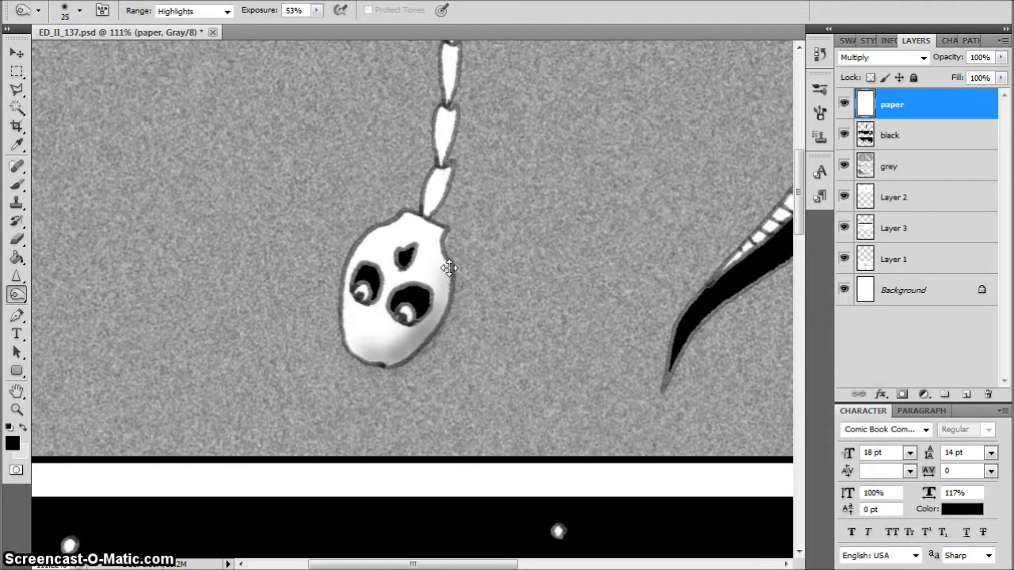
drag(449, 267, 437, 231)
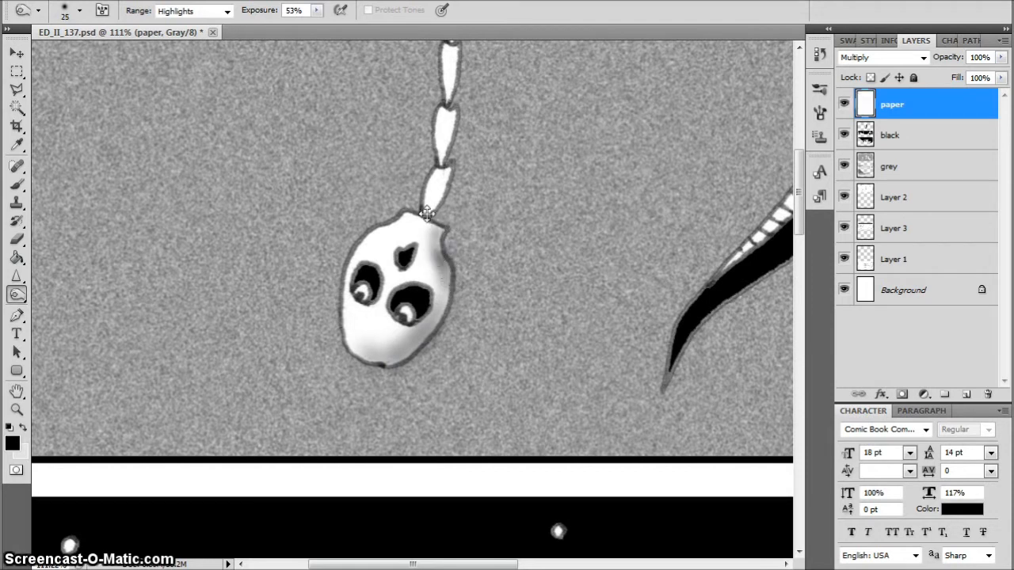
mouse_move(396, 341)
mouse_down()
mouse_move(423, 332)
mouse_move(366, 336)
mouse_up()
drag(407, 216, 355, 260)
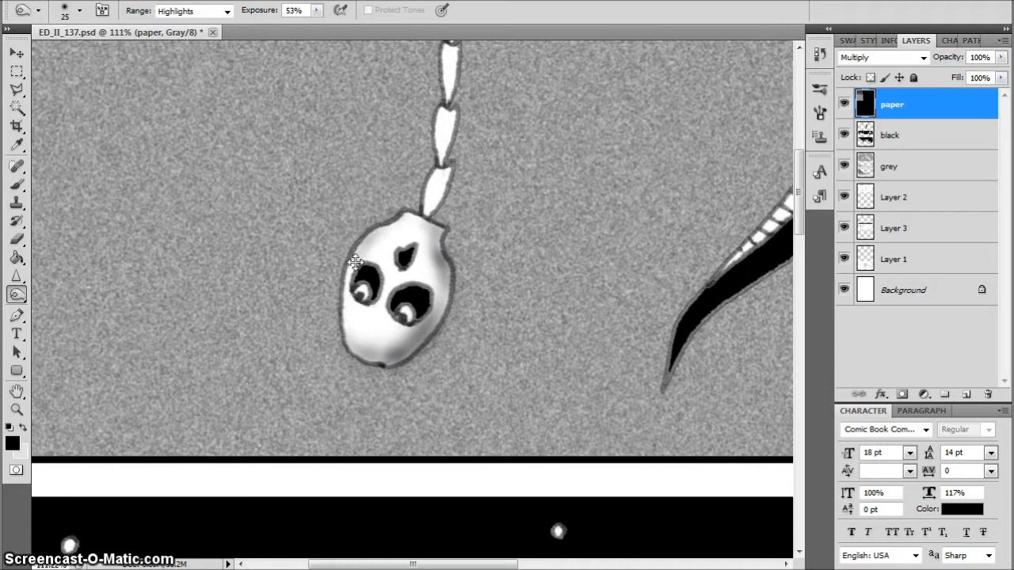
Burn shading onto the two spine segments nearest the skull, using brush sizes of 10 to 15
mouse_move(425, 213)
mouse_down()
mouse_move(449, 168)
mouse_move(448, 175)
mouse_move(447, 124)
mouse_up()
scroll(421, 92, up, 5)
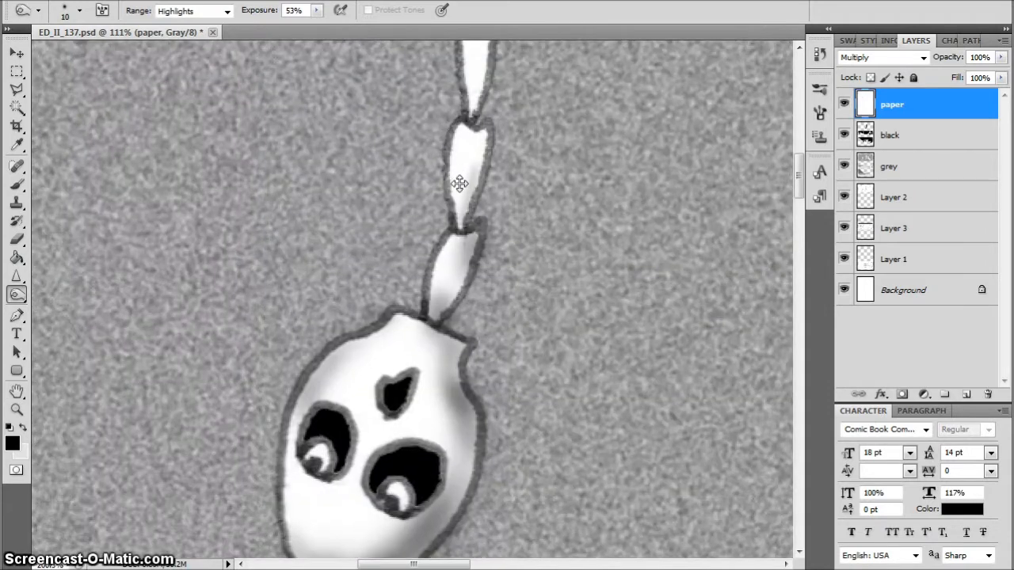
mouse_move(470, 167)
mouse_down()
mouse_move(474, 195)
mouse_move(485, 136)
mouse_up()
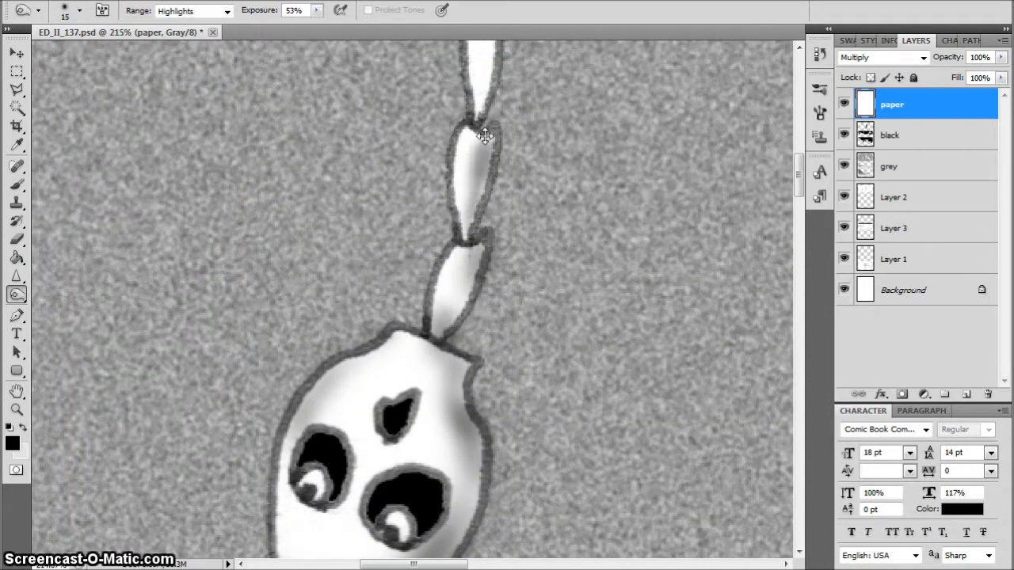
drag(481, 194, 473, 230)
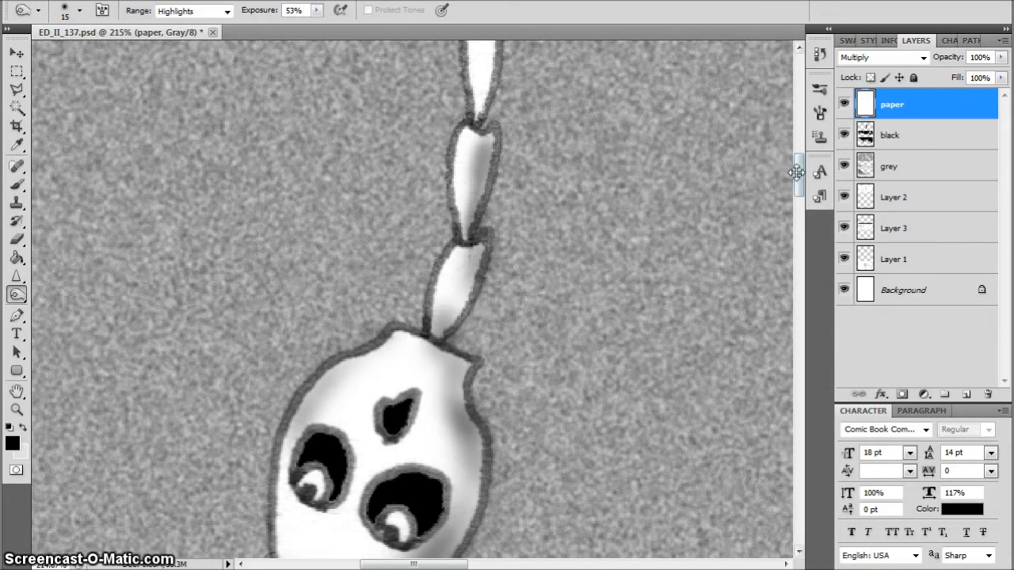
Burn shading onto the two upper spine segments and the curved tip of the skull's tail with the size 15 brush
drag(798, 165, 798, 150)
mouse_move(499, 231)
mouse_down()
mouse_move(487, 222)
mouse_move(481, 232)
mouse_move(496, 240)
mouse_up()
drag(485, 313, 477, 345)
drag(494, 275, 489, 310)
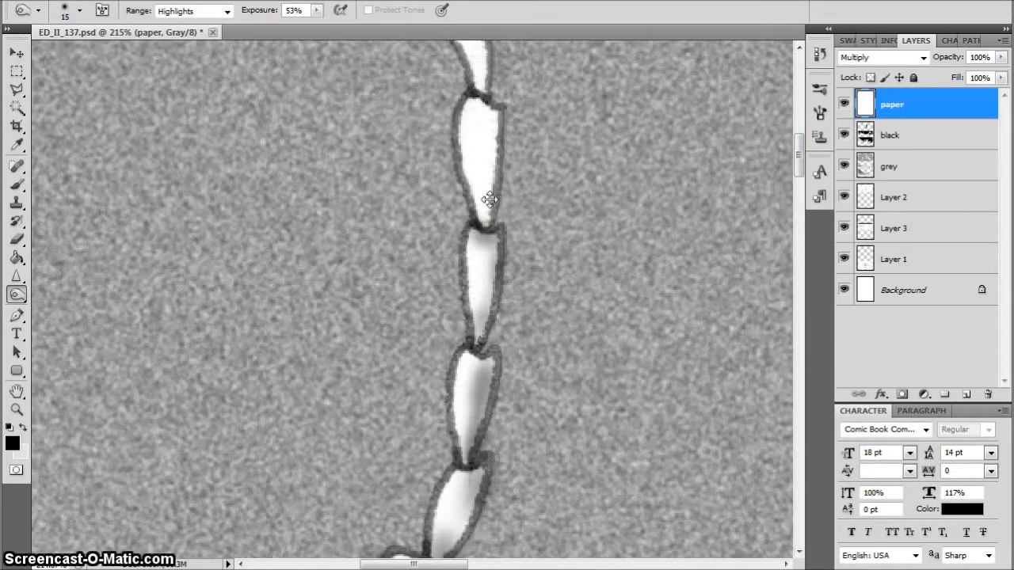
mouse_move(493, 101)
mouse_down()
mouse_move(496, 123)
mouse_move(471, 90)
mouse_move(493, 103)
mouse_move(480, 215)
mouse_up()
drag(800, 148, 800, 120)
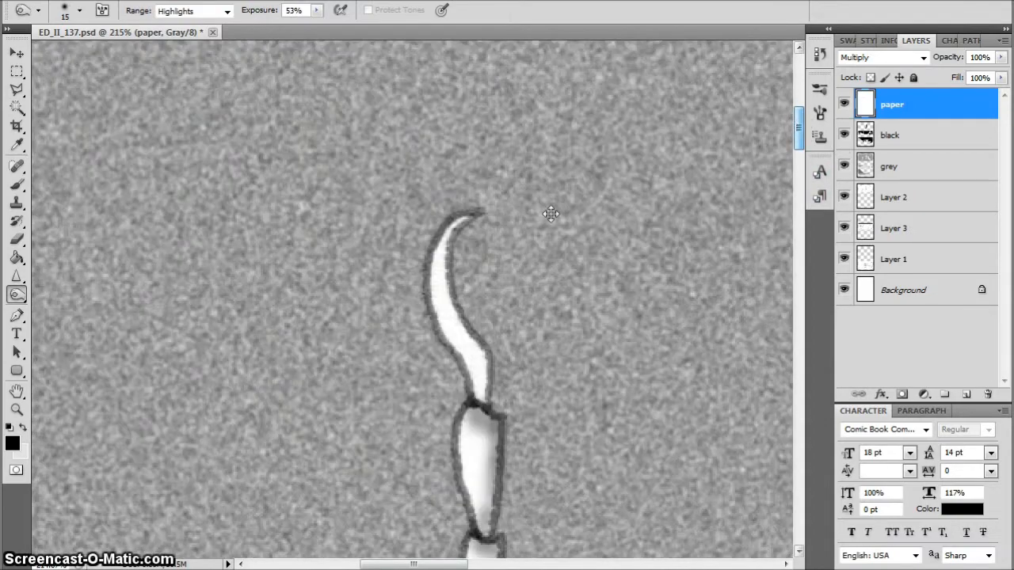
drag(477, 386, 482, 380)
mouse_move(453, 232)
mouse_down()
mouse_move(457, 313)
mouse_move(486, 363)
mouse_move(478, 344)
mouse_move(470, 399)
mouse_up()
scroll(470, 398, down, 2)
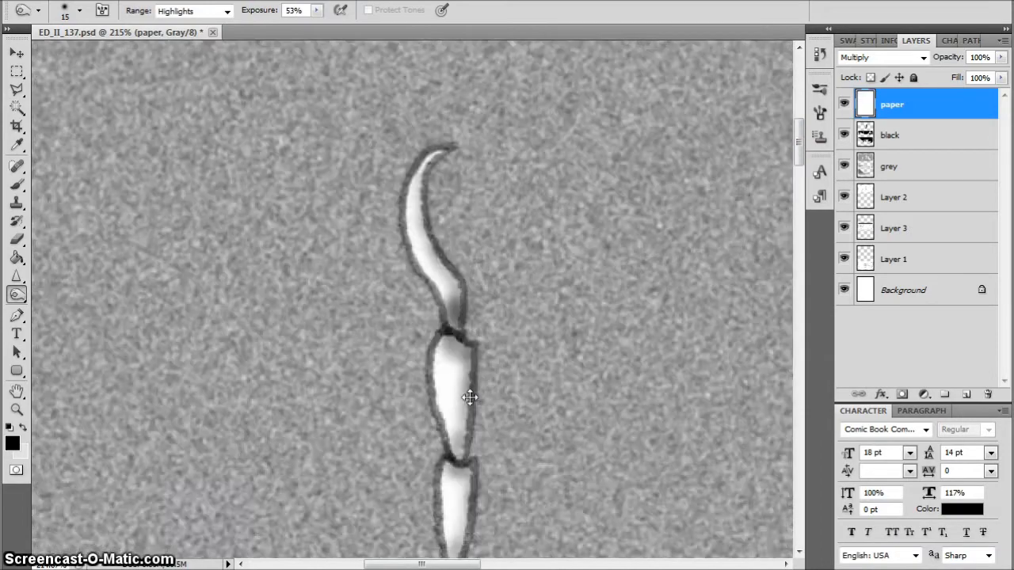
Burn shading onto both ends of the left diagonal pole in the top panel with a size 25 brush
key(ctrl+0)
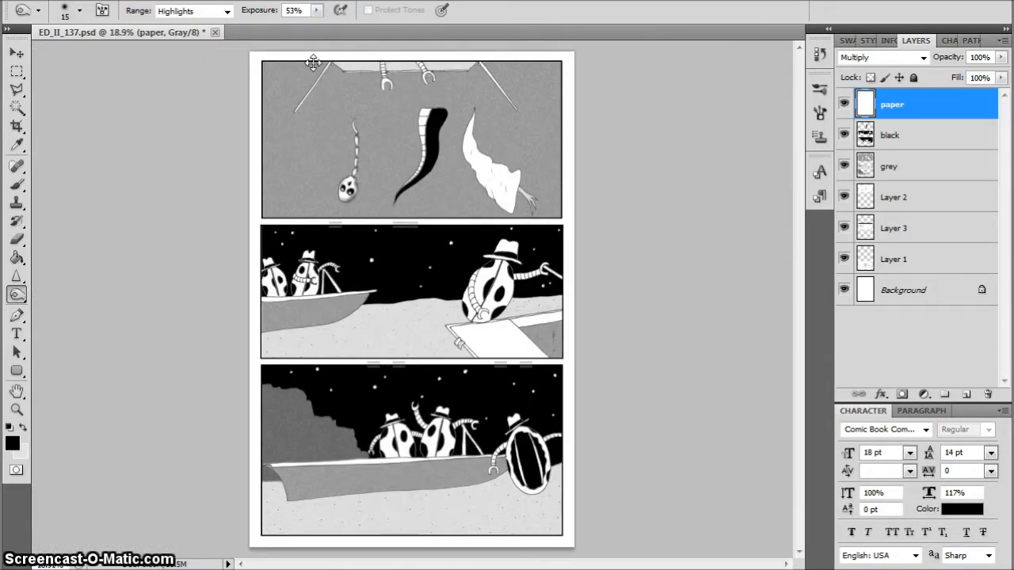
drag(313, 63, 404, 110)
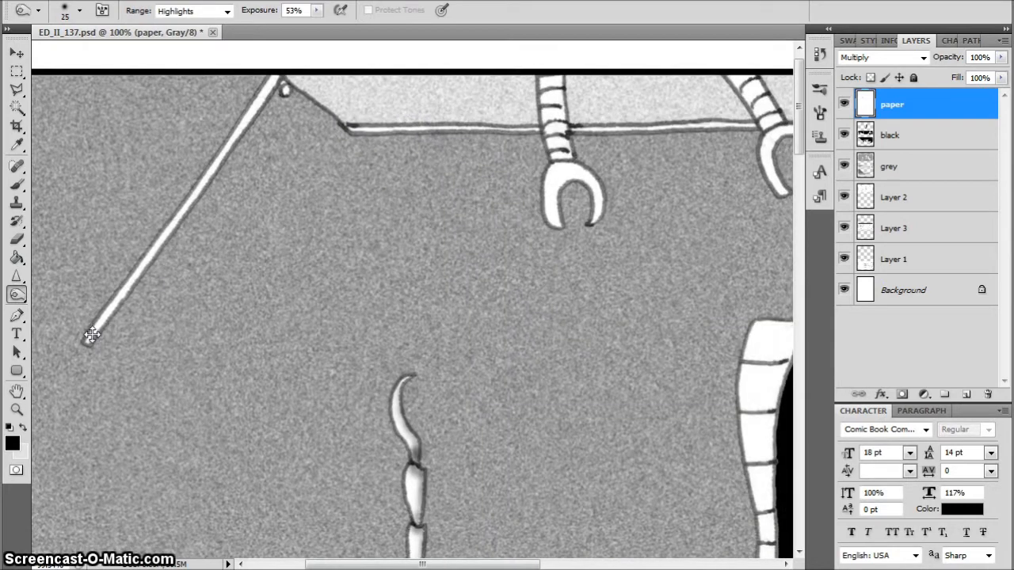
drag(88, 344, 99, 325)
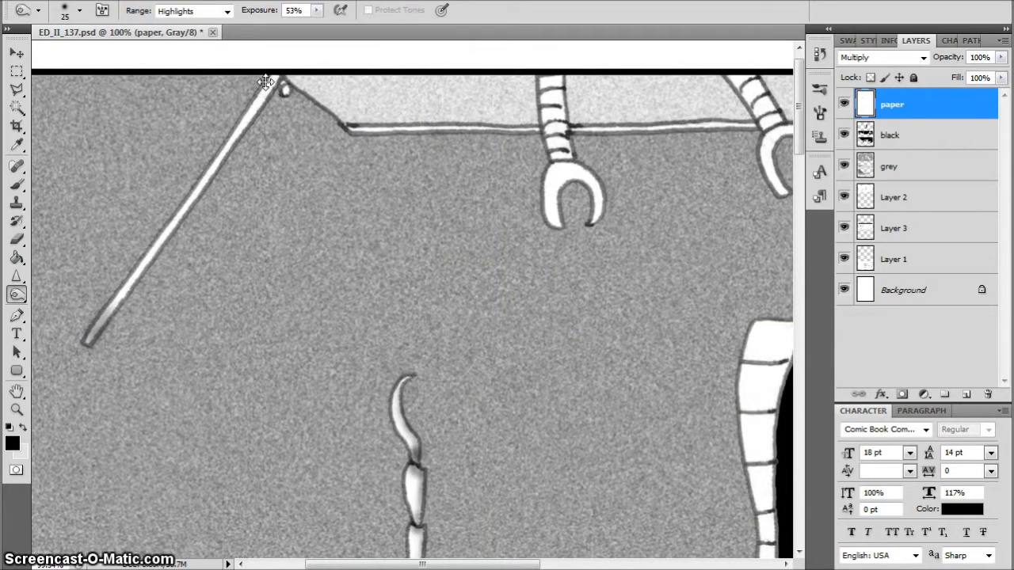
drag(268, 82, 271, 80)
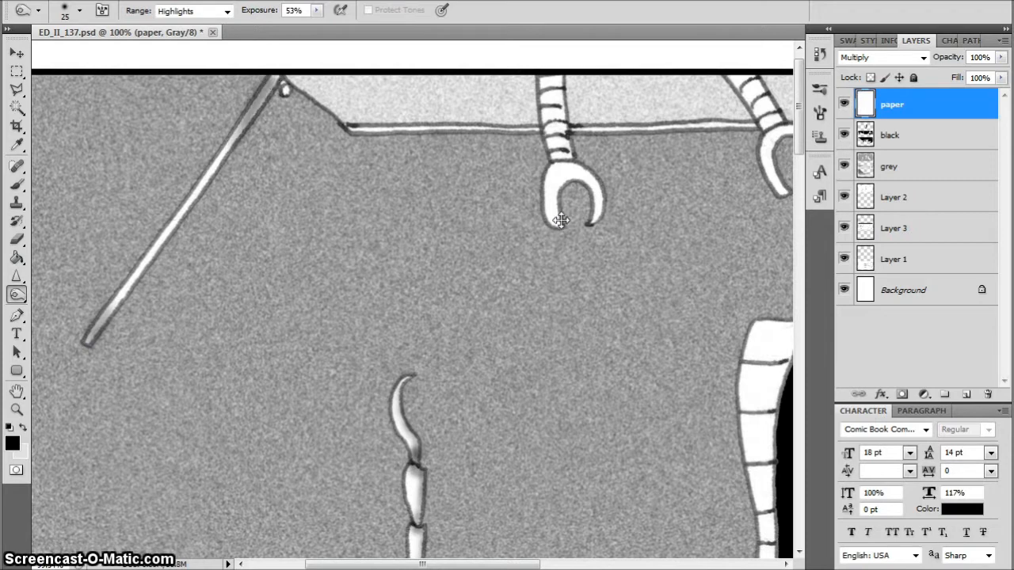
Burn shading along the inner curve and both prongs of the left claw in the top panel, enlarging the brush to 20
drag(559, 224, 558, 206)
scroll(558, 206, up, 3)
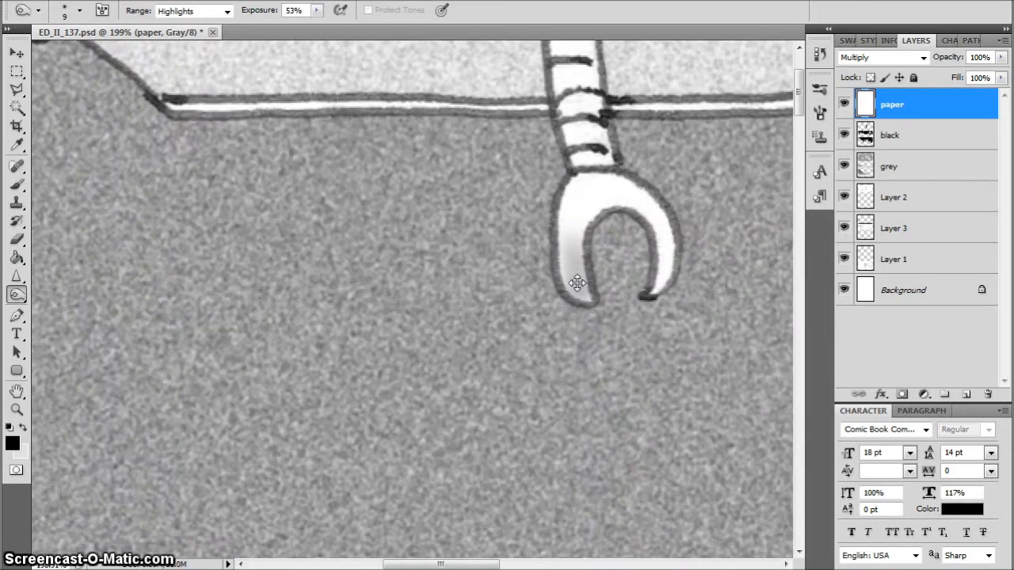
mouse_move(582, 254)
mouse_down()
mouse_move(604, 209)
mouse_move(643, 204)
mouse_move(645, 216)
mouse_move(635, 199)
mouse_move(602, 208)
mouse_move(587, 233)
mouse_move(599, 208)
mouse_move(584, 252)
mouse_up()
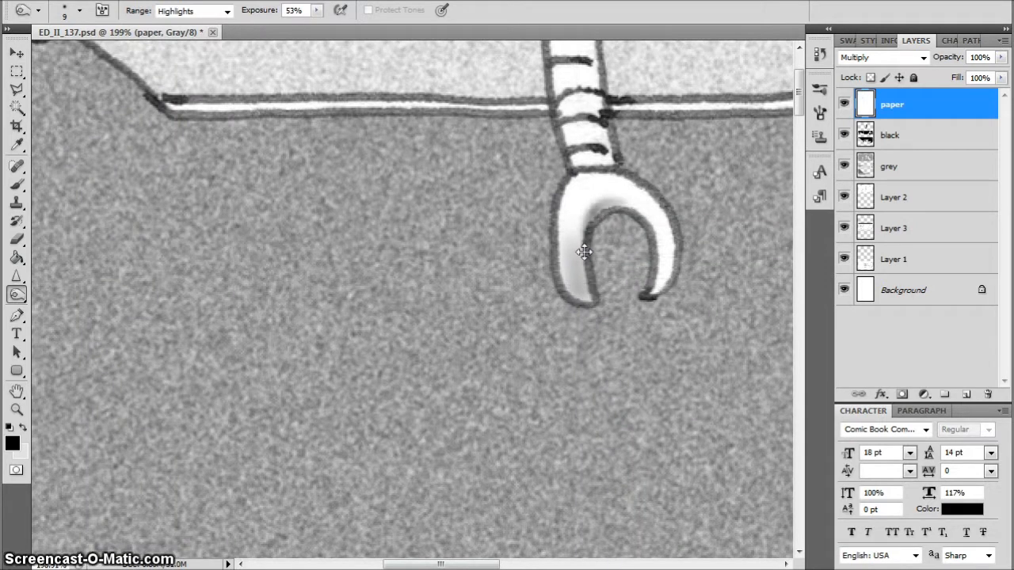
key(bracketright)
key(bracketright)
mouse_move(650, 217)
mouse_down()
mouse_move(612, 203)
mouse_move(607, 191)
mouse_move(636, 199)
mouse_move(656, 290)
mouse_up()
mouse_move(600, 199)
mouse_down()
mouse_move(591, 294)
mouse_move(585, 251)
mouse_move(600, 288)
mouse_up()
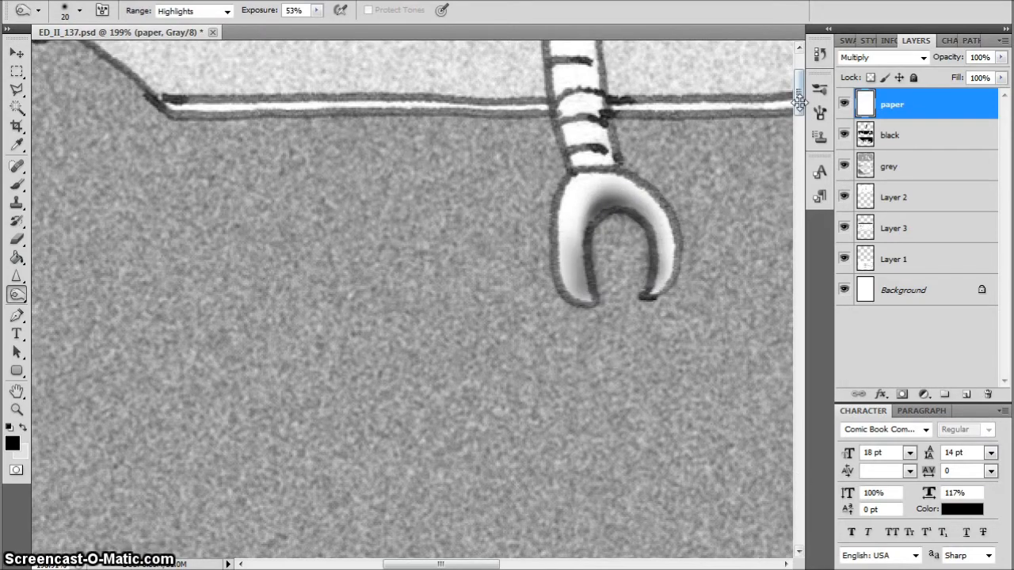
Burn shading onto the segments of the left claw's arm and the board edge to the left of it
drag(799, 101, 799, 72)
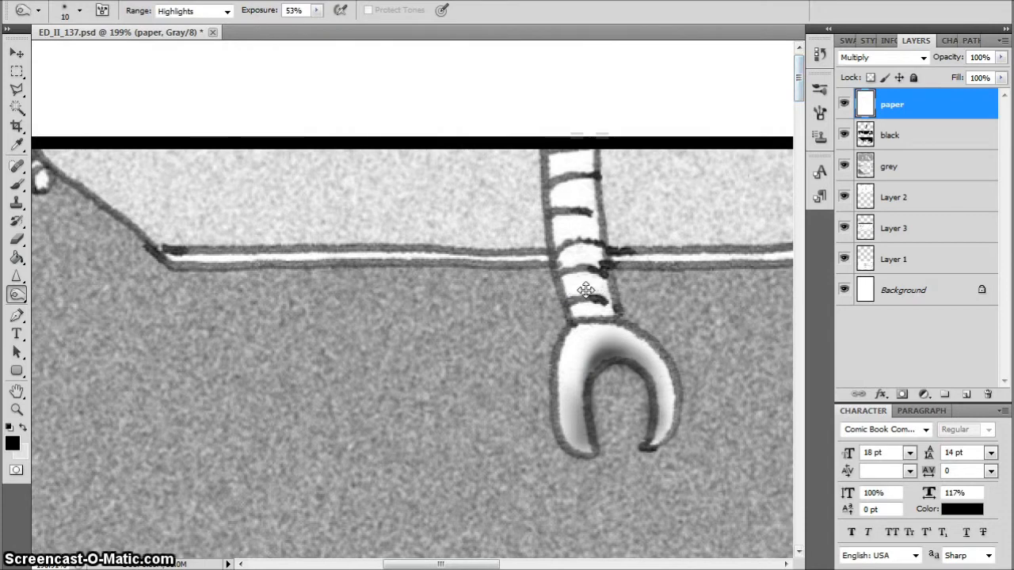
mouse_move(607, 284)
mouse_down()
mouse_move(599, 295)
mouse_move(591, 170)
mouse_move(610, 313)
mouse_move(569, 294)
mouse_move(549, 168)
mouse_move(569, 216)
mouse_up()
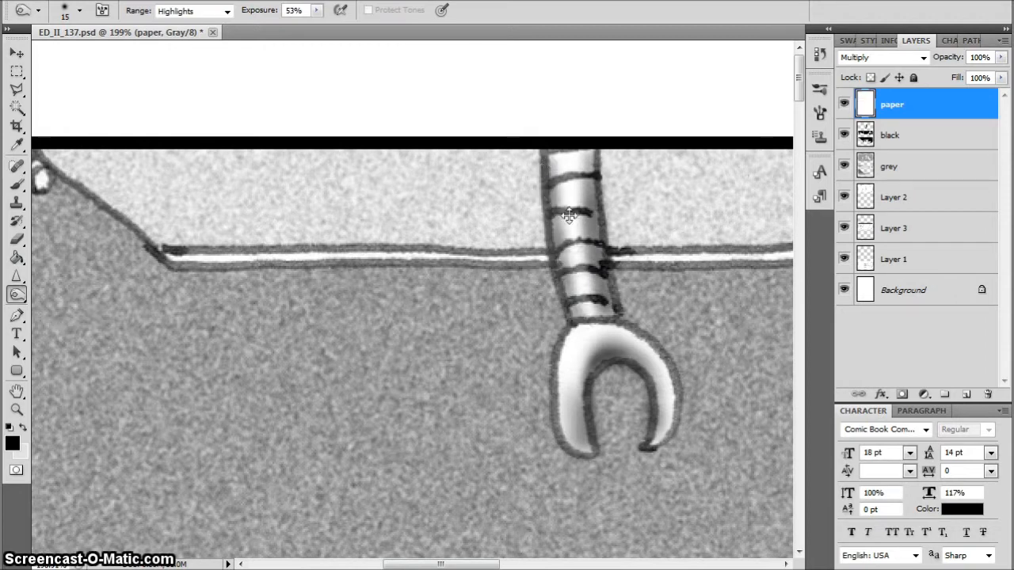
key(bracketright)
key(bracketright)
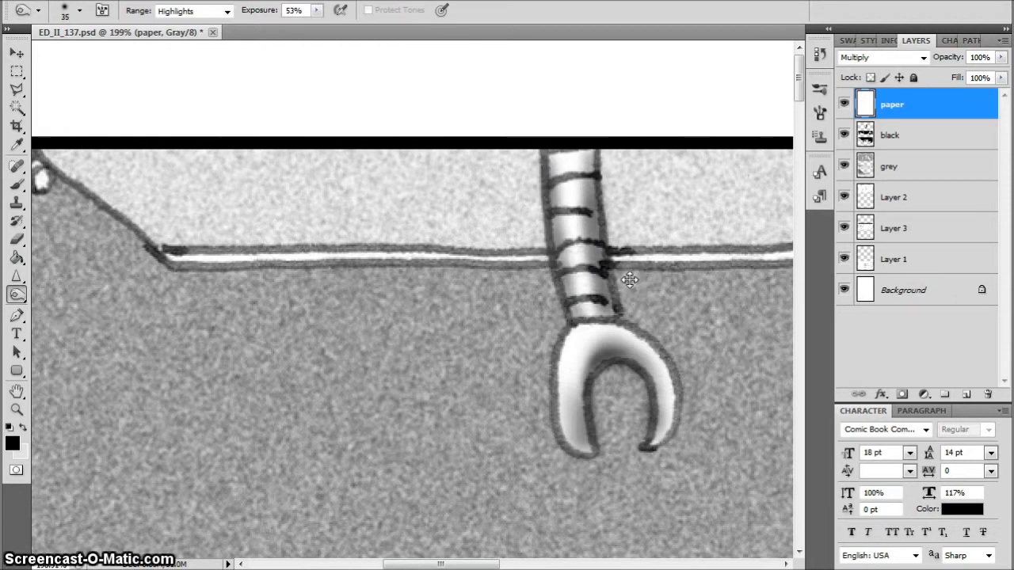
mouse_move(540, 260)
mouse_down()
mouse_move(481, 267)
mouse_move(445, 250)
mouse_move(376, 257)
mouse_move(447, 259)
mouse_move(152, 255)
mouse_move(294, 257)
mouse_up()
Burn shading onto both ends of the board edge between the two claw arms with a size 20 brush
key(bracketleft)
key(bracketleft)
key(bracketleft)
key(ctrl+0)
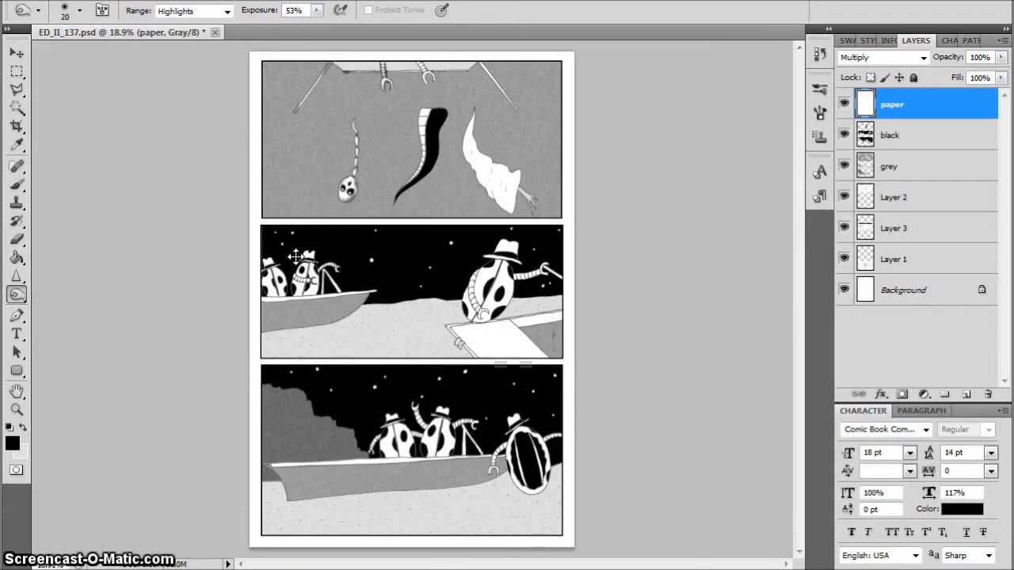
drag(390, 103, 518, 118)
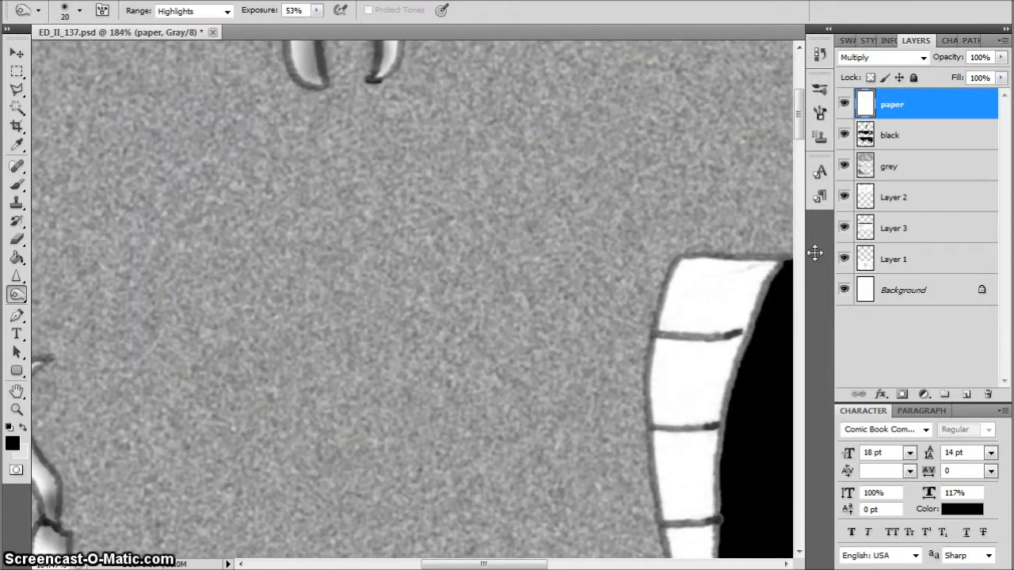
drag(798, 127, 779, 84)
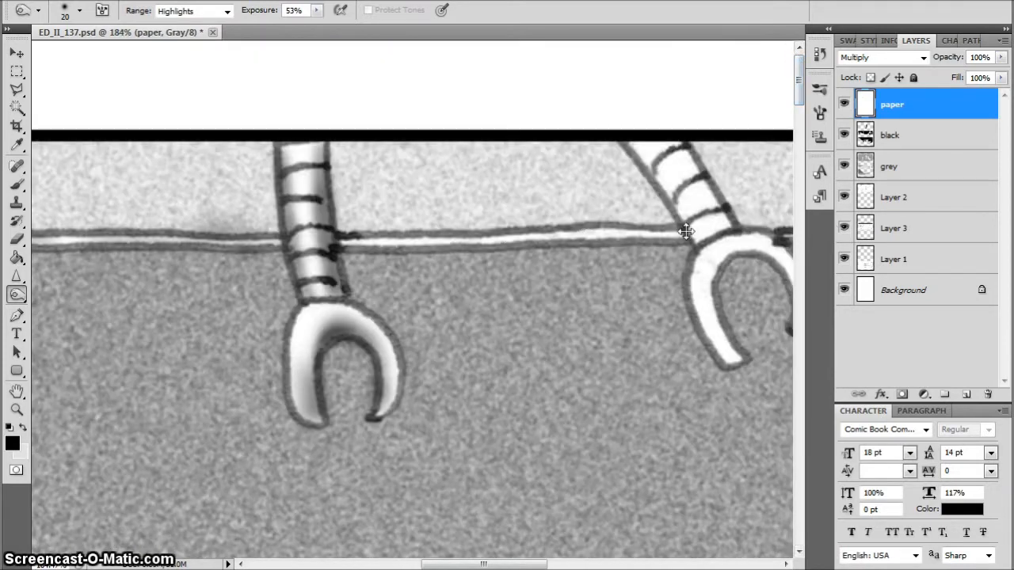
drag(686, 232, 664, 235)
drag(347, 240, 337, 239)
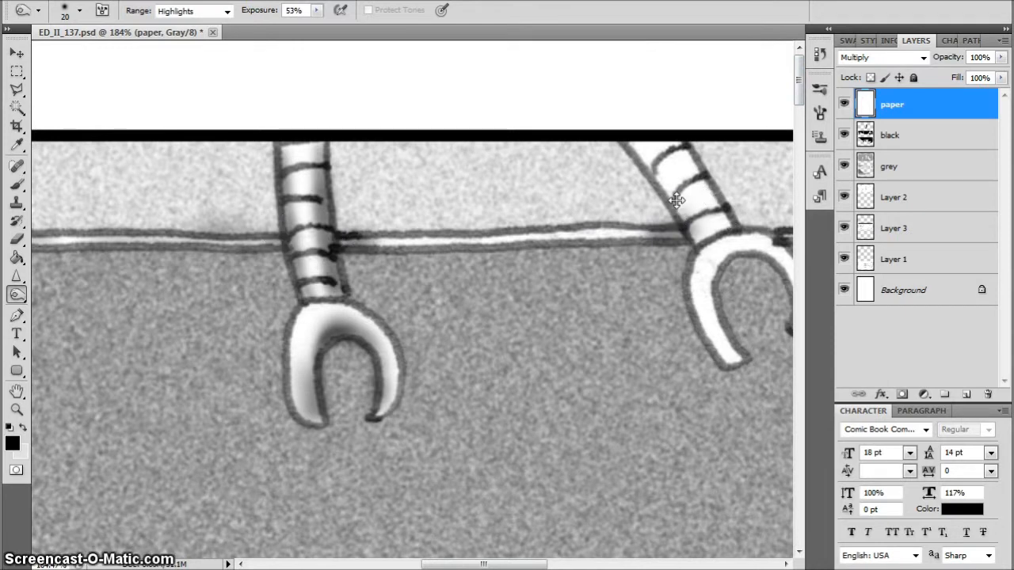
Burn shading onto the segments of the right claw's arm in the top panel and reduce the brush size to 10
mouse_move(672, 199)
mouse_down()
mouse_move(636, 165)
mouse_move(703, 225)
mouse_move(715, 220)
mouse_move(706, 176)
mouse_move(681, 142)
mouse_up()
key(bracketleft)
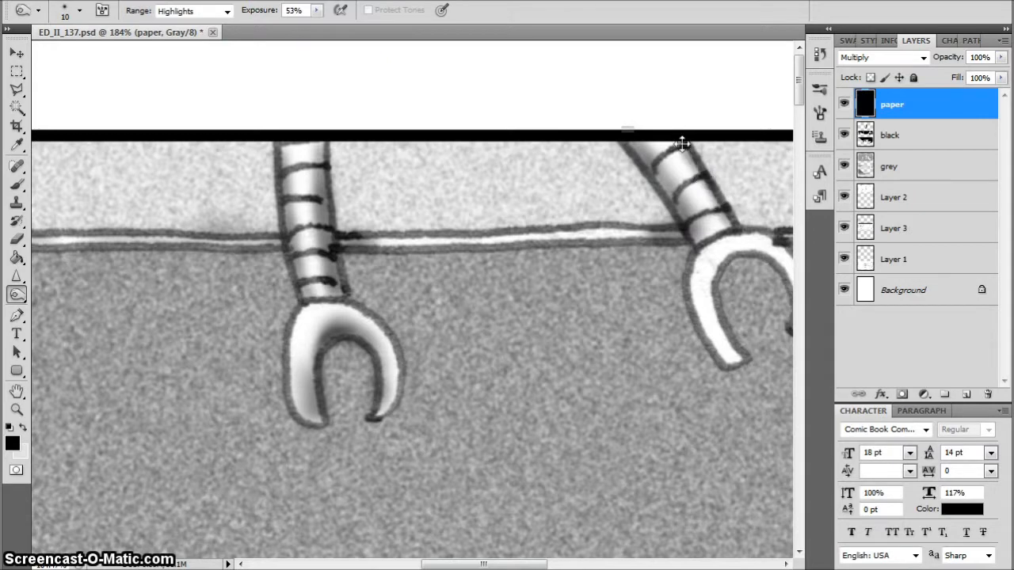
drag(526, 561, 573, 561)
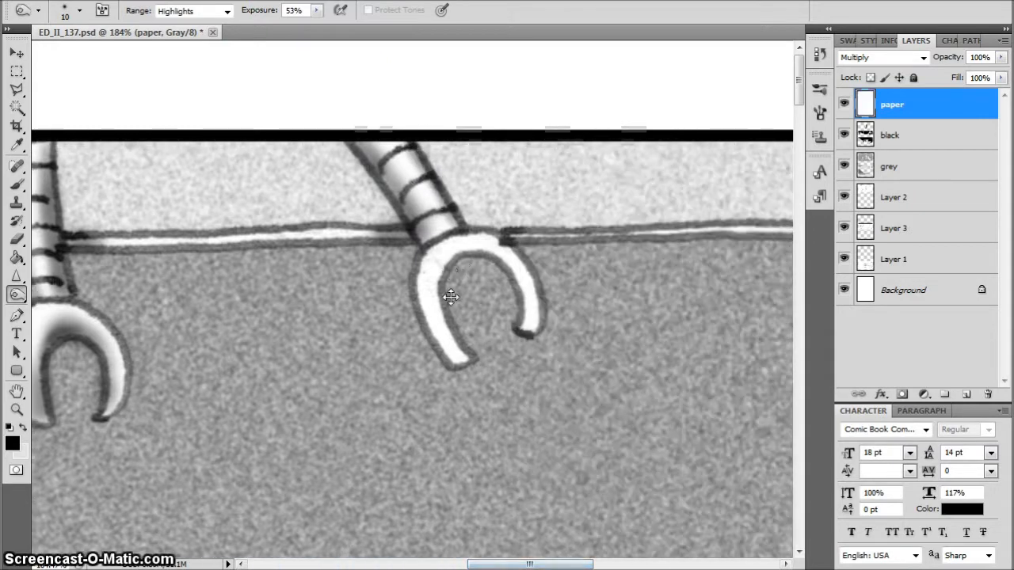
Burn shading onto the right claw and the board edge beside it, and cast shadows beside both claw arms with a size 30 brush
mouse_move(457, 341)
mouse_down()
mouse_move(437, 282)
mouse_move(445, 256)
mouse_move(462, 249)
mouse_move(441, 274)
mouse_move(469, 251)
mouse_move(456, 255)
mouse_move(504, 274)
mouse_move(524, 307)
mouse_move(469, 220)
mouse_move(535, 235)
mouse_move(513, 240)
mouse_move(554, 232)
mouse_up()
scroll(330, 299, left, 5)
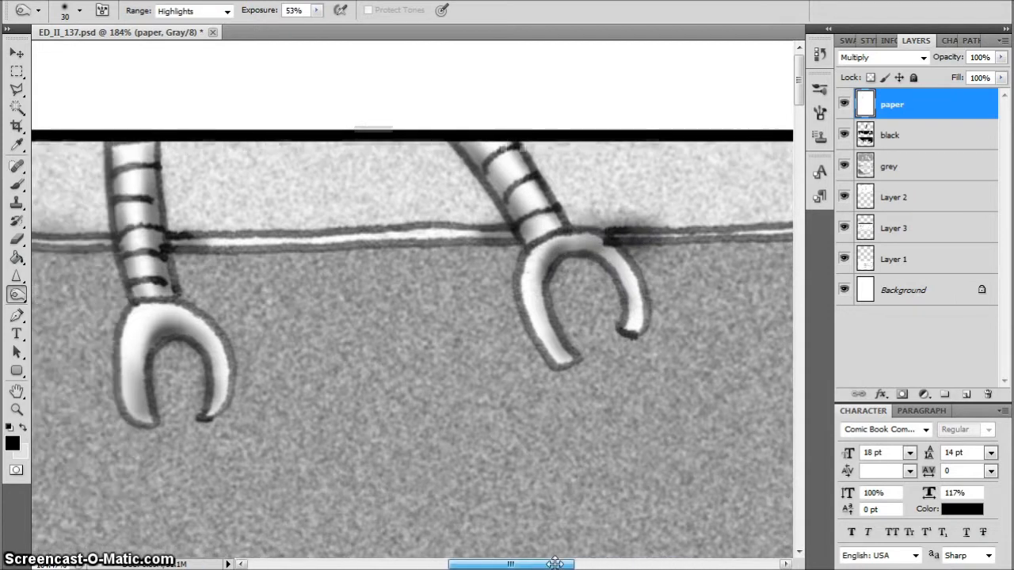
mouse_move(240, 151)
mouse_down()
mouse_move(250, 222)
mouse_move(241, 172)
mouse_move(271, 232)
mouse_up()
mouse_move(647, 214)
mouse_down()
mouse_move(618, 156)
mouse_move(647, 216)
mouse_up()
mouse_move(258, 236)
mouse_down()
mouse_move(238, 229)
mouse_move(270, 237)
mouse_up()
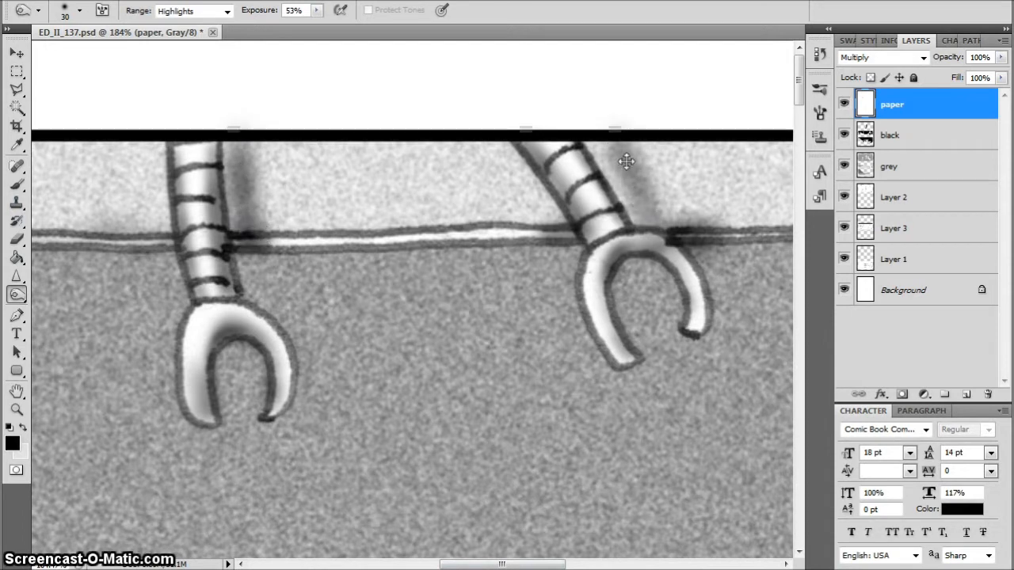
Darken and widen the cast shadows to the right of both claw arms, enlarging the brush to 40
drag(627, 160, 658, 184)
key(bracketright)
mouse_move(273, 155)
mouse_down()
mouse_move(258, 151)
mouse_move(278, 238)
mouse_up()
drag(638, 151, 668, 220)
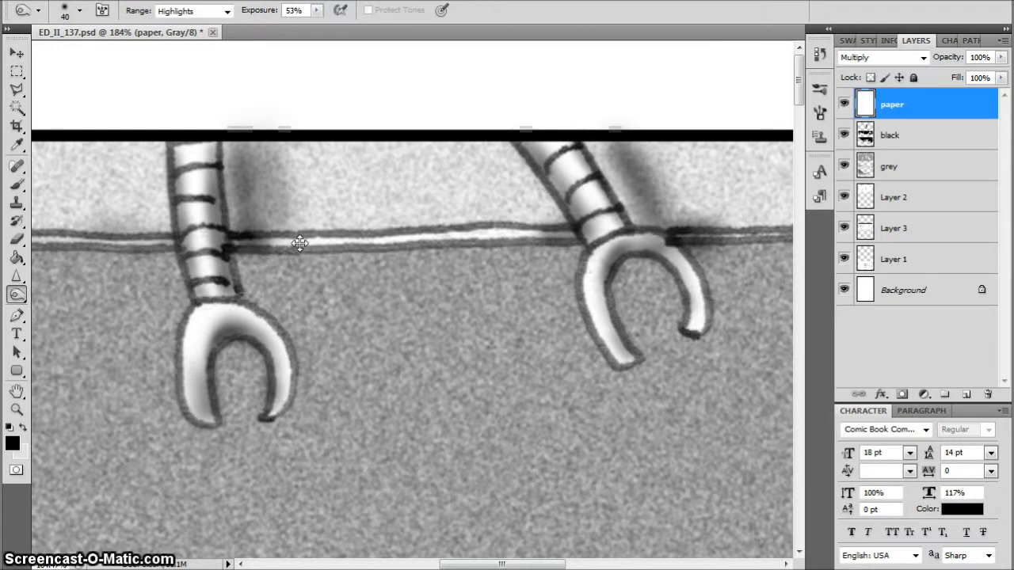
mouse_move(299, 243)
mouse_down()
mouse_move(272, 237)
mouse_move(322, 256)
mouse_up()
Burn shading into the left and right ends of the board in the top panel with a size 45 brush
scroll(322, 256, down, 2)
key(ctrl+0)
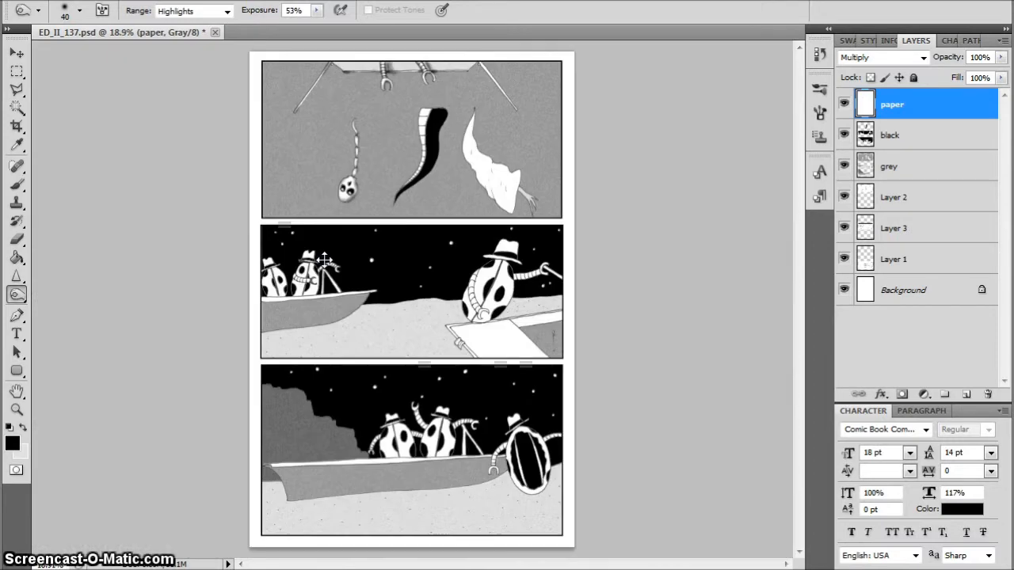
scroll(348, 50, up, 4)
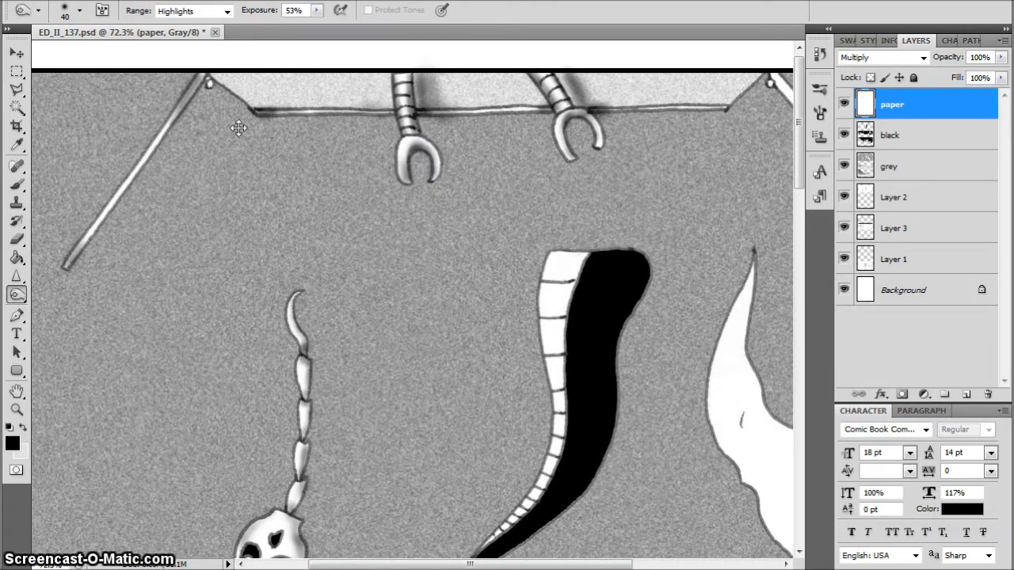
mouse_move(252, 104)
mouse_down()
mouse_move(253, 91)
mouse_move(249, 105)
mouse_move(219, 84)
mouse_move(256, 72)
mouse_up()
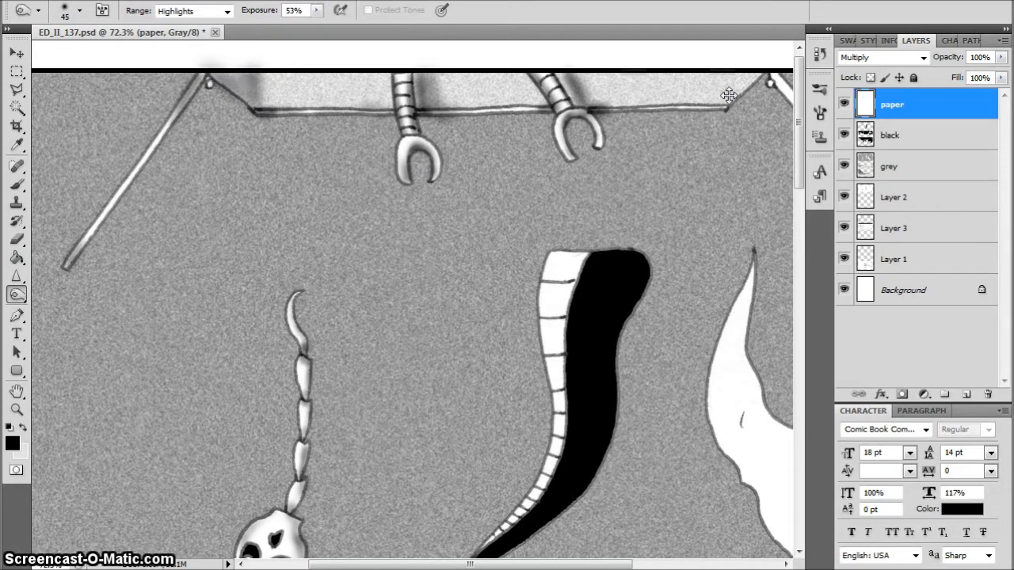
mouse_move(728, 95)
mouse_down()
mouse_move(739, 66)
mouse_move(736, 80)
mouse_move(553, 74)
mouse_move(573, 74)
mouse_move(566, 93)
mouse_move(495, 69)
mouse_move(436, 73)
mouse_up()
Burn a shadow beneath the board's lower edge and beside the left claw, enlarging the brush to 80
mouse_move(721, 92)
mouse_down()
mouse_move(692, 100)
mouse_move(716, 99)
mouse_move(721, 112)
mouse_move(711, 102)
mouse_move(747, 84)
mouse_move(720, 111)
mouse_move(673, 116)
mouse_move(573, 96)
mouse_move(487, 107)
mouse_move(538, 117)
mouse_move(435, 138)
mouse_move(453, 161)
mouse_move(440, 144)
mouse_move(450, 176)
mouse_move(450, 152)
mouse_move(426, 160)
mouse_move(418, 182)
mouse_up()
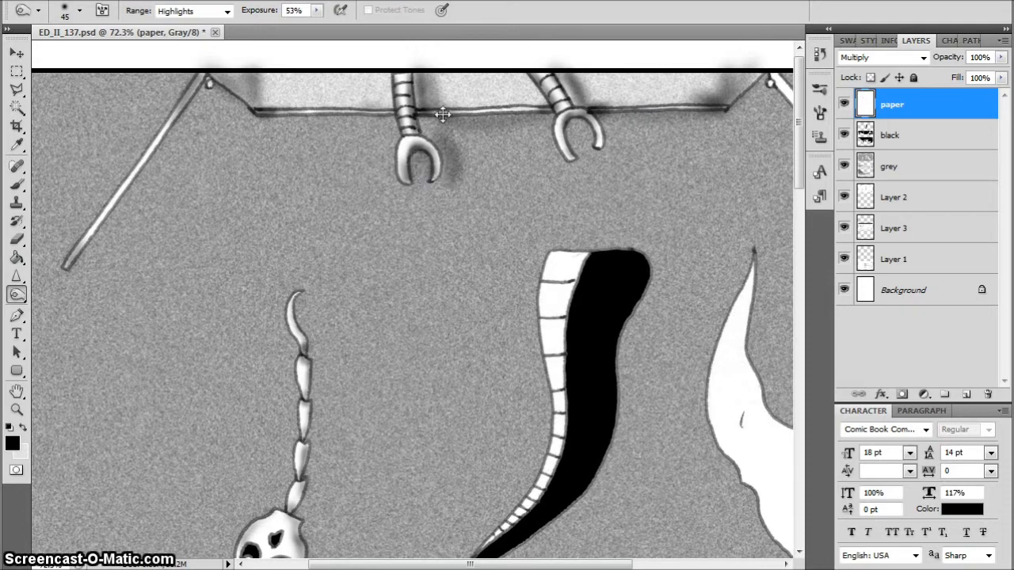
drag(443, 116, 439, 139)
mouse_move(577, 156)
mouse_down()
mouse_move(579, 124)
mouse_move(618, 137)
mouse_move(591, 106)
mouse_up()
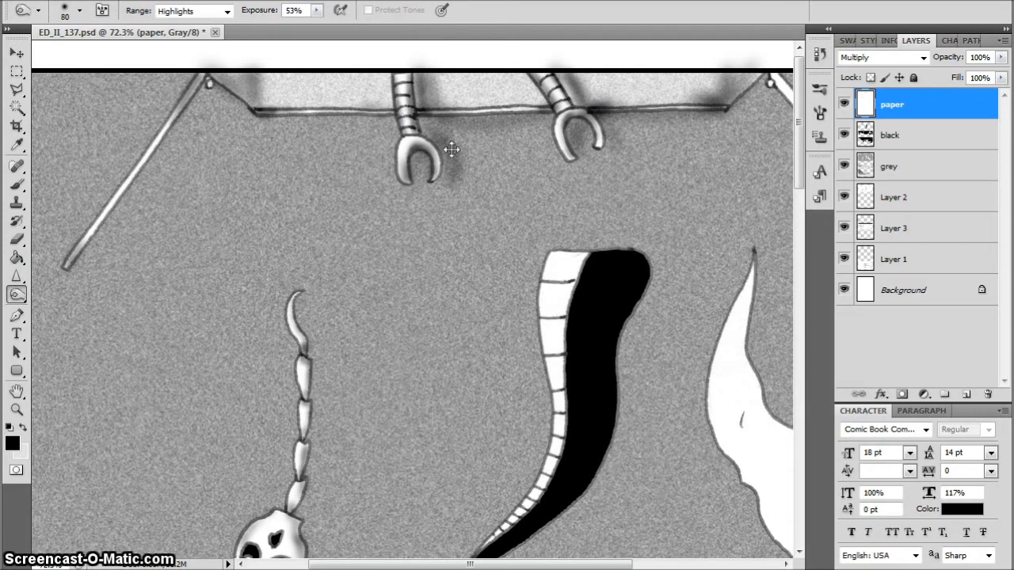
drag(452, 150, 446, 84)
drag(387, 116, 274, 113)
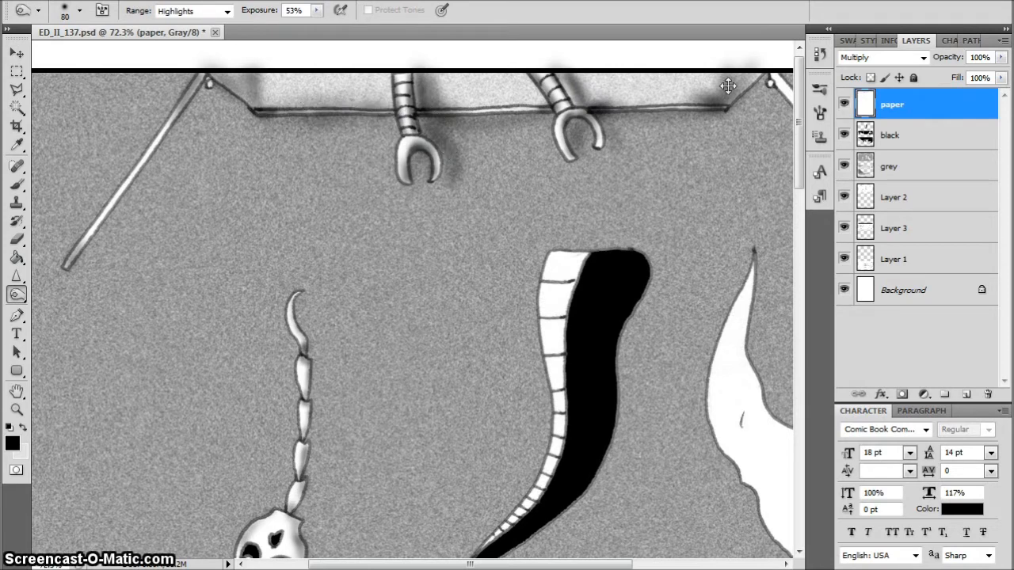
mouse_move(695, 103)
mouse_down()
mouse_move(722, 104)
mouse_move(741, 87)
mouse_up()
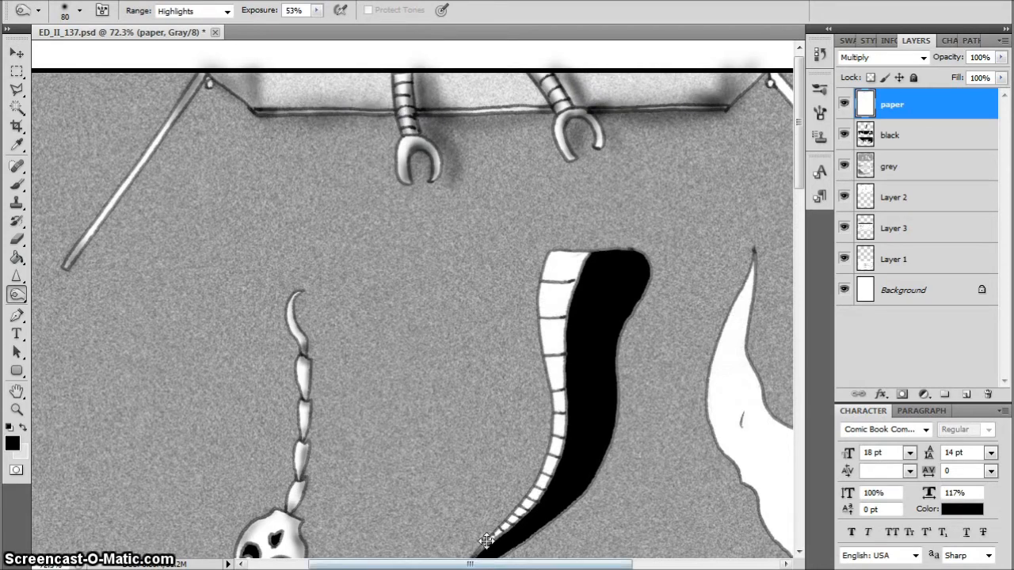
Burn shading onto the upper and lower ends of the right pole in the top panel, reducing the brush to 35
drag(495, 558, 582, 559)
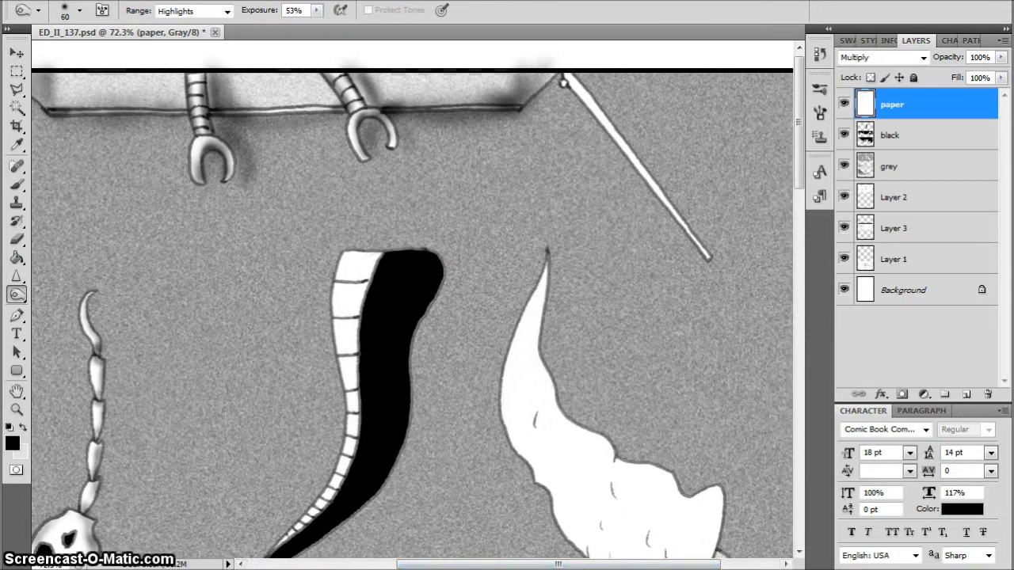
drag(541, 95, 559, 81)
key(bracketleft)
key(bracketleft)
key(bracketleft)
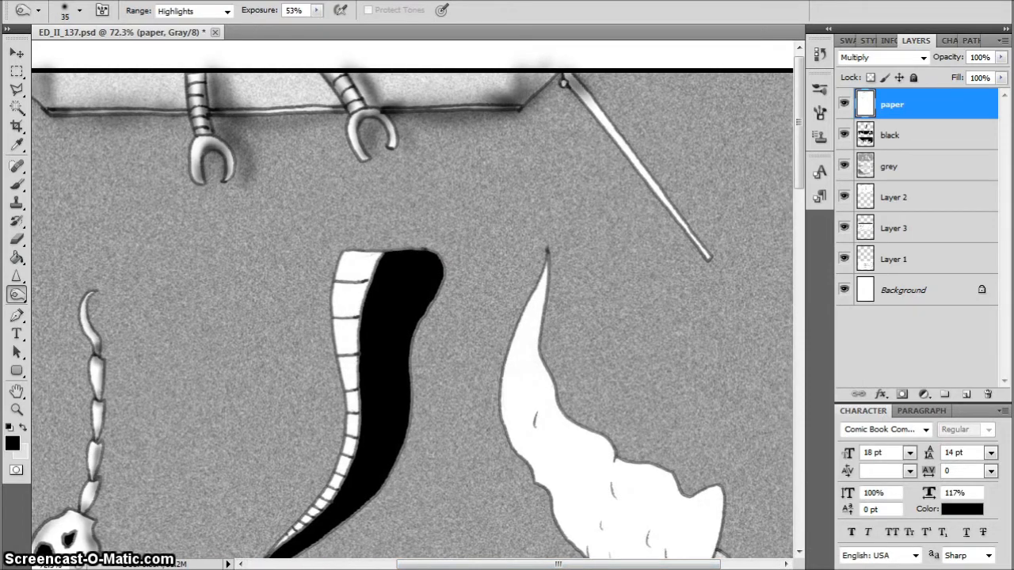
mouse_move(708, 253)
mouse_down()
mouse_move(679, 238)
mouse_move(582, 83)
mouse_up()
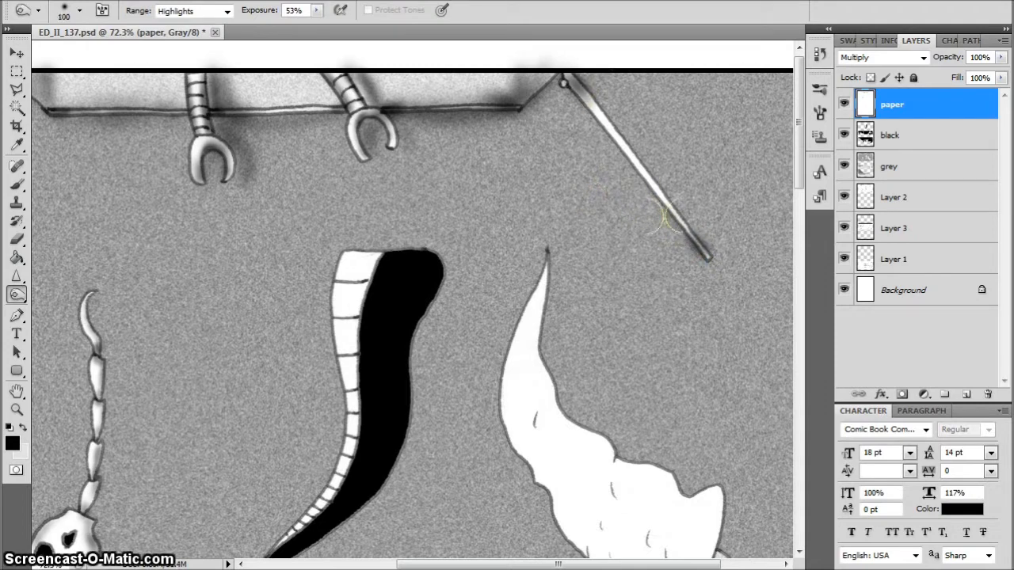
Burn a soft shadow onto the grey background to the left of the right pole with a size 100 brush
key(bracketright)
key(bracketright)
key(bracketright)
key(bracketright)
key(bracketright)
key(bracketright)
key(bracketright)
mouse_move(642, 198)
mouse_down()
mouse_move(559, 90)
mouse_move(506, 114)
mouse_move(480, 147)
mouse_up()
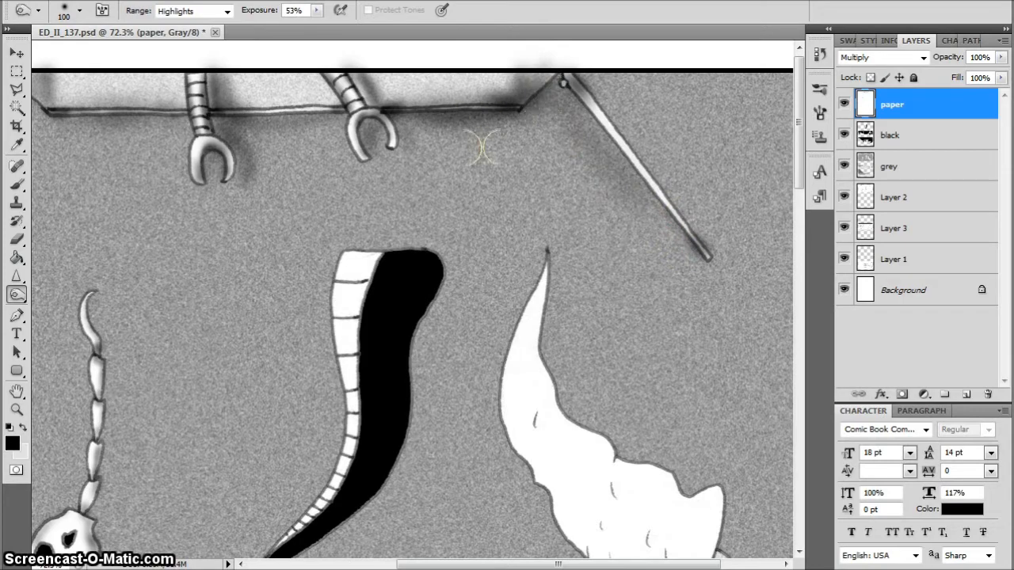
Burn shading along the white segmented strip of the middle tail where it meets the black area, using a size 40 brush
key(ctrl+0)
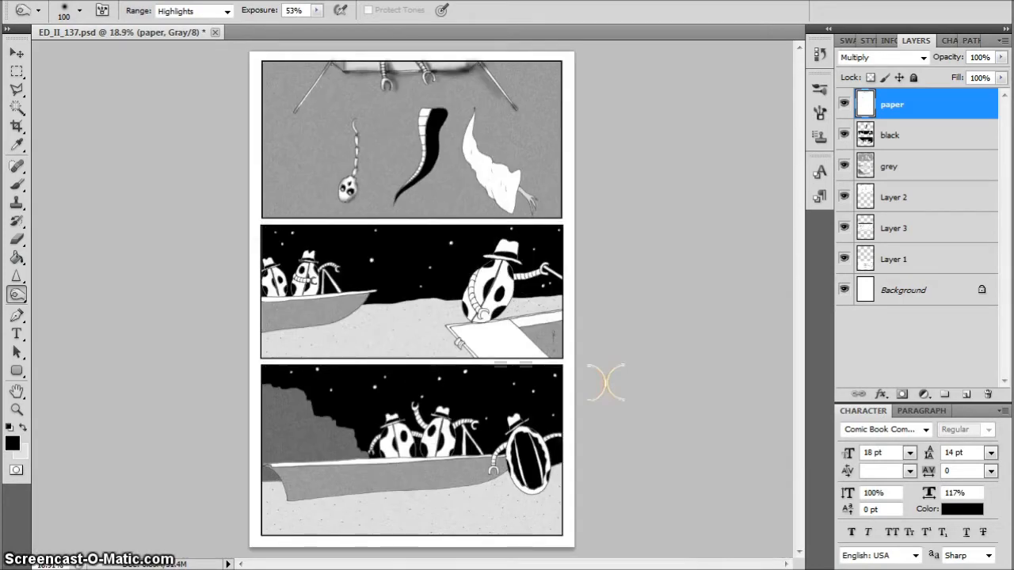
scroll(393, 103, up, 7)
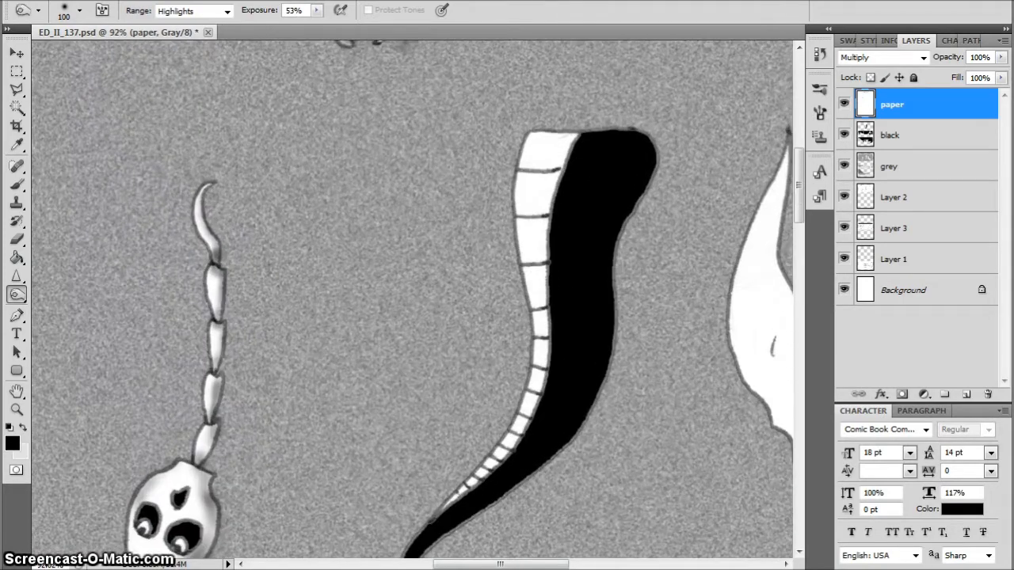
drag(505, 452, 476, 480)
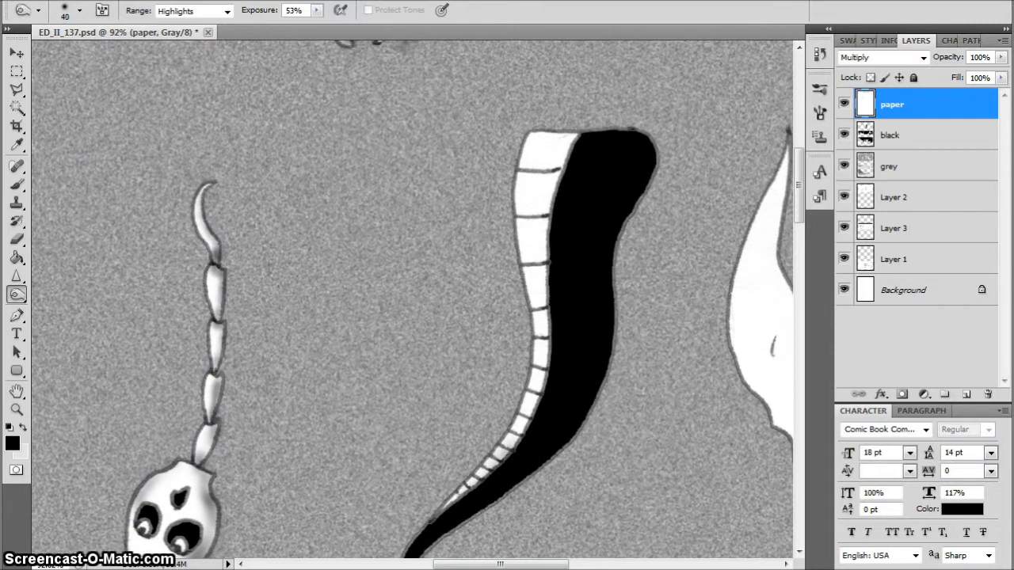
drag(516, 438, 545, 346)
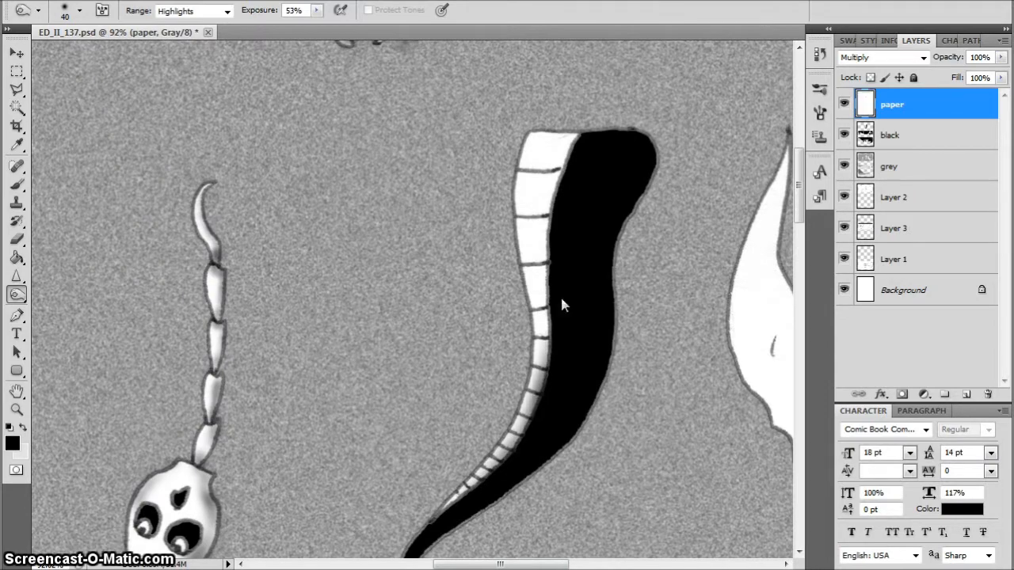
mouse_move(561, 301)
mouse_down()
mouse_move(547, 328)
mouse_move(552, 359)
mouse_move(556, 225)
mouse_move(581, 146)
mouse_move(559, 273)
mouse_move(562, 202)
mouse_move(557, 209)
mouse_move(544, 393)
mouse_move(567, 164)
mouse_up()
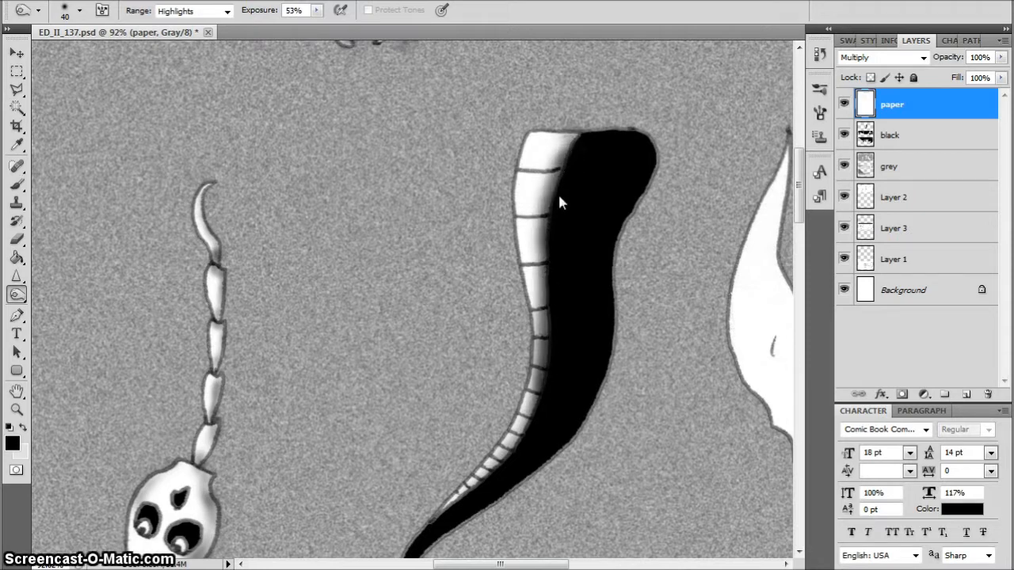
drag(559, 203, 528, 441)
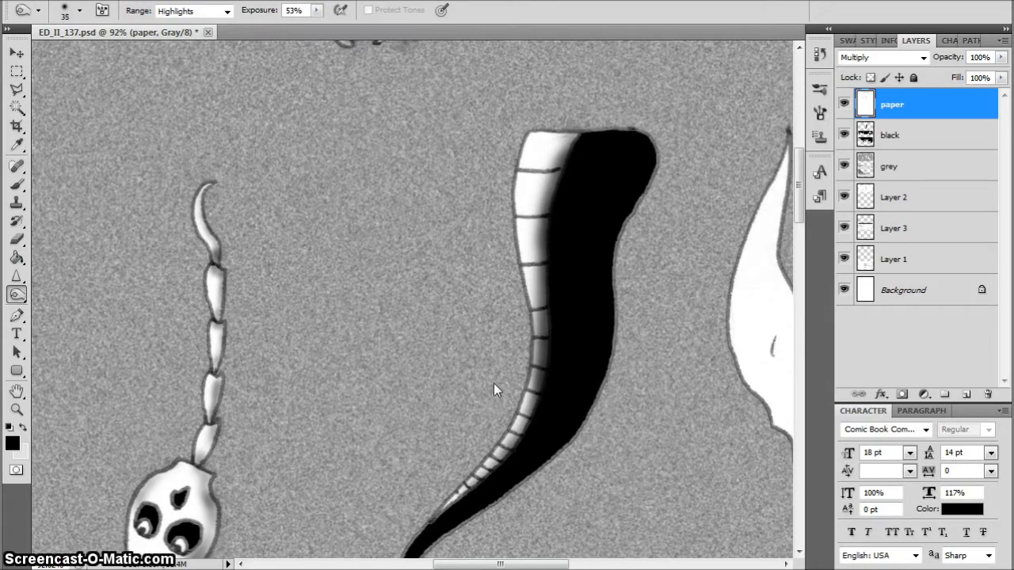
Dodge highlights onto the lower segments of the middle tail's white strip with a small brush and the Highlights range
scroll(437, 466, up, 5)
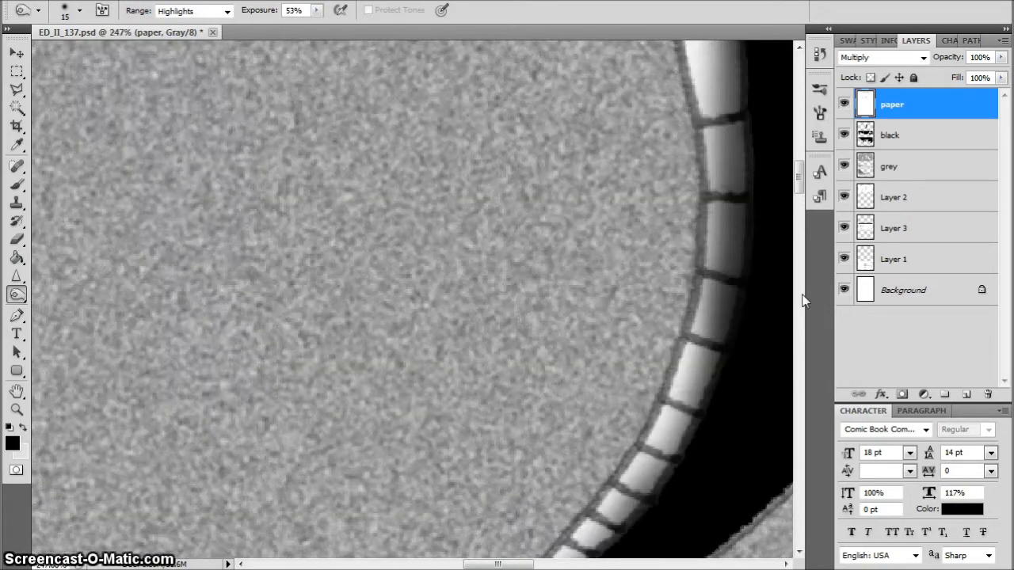
drag(799, 178, 781, 211)
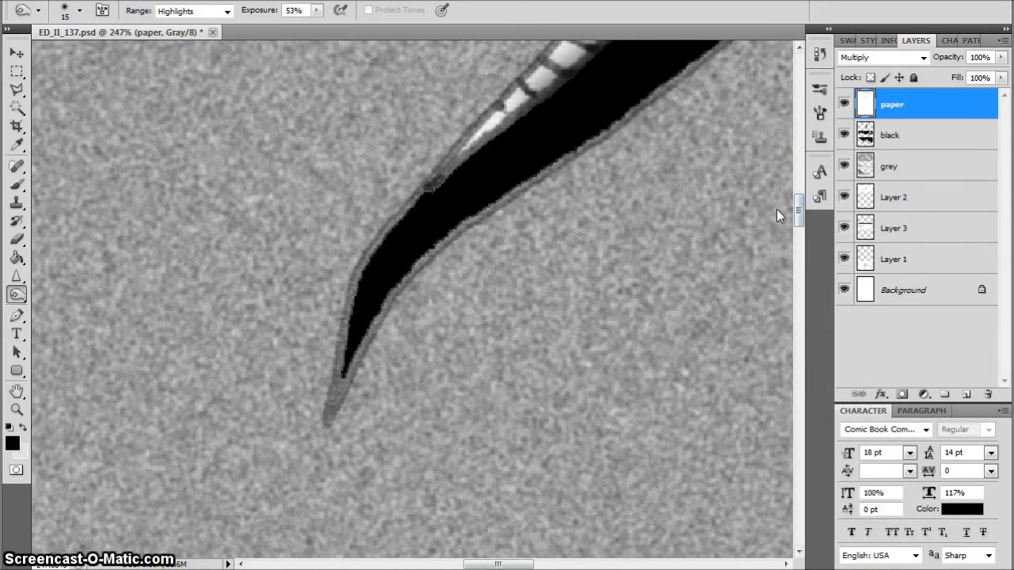
scroll(777, 209, up, 5)
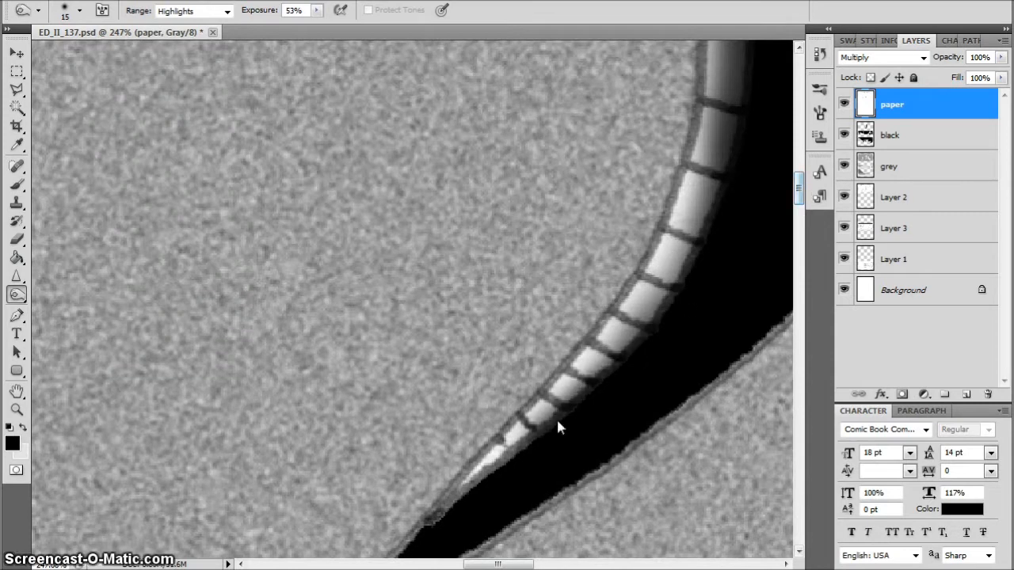
click(21, 293)
click(60, 307)
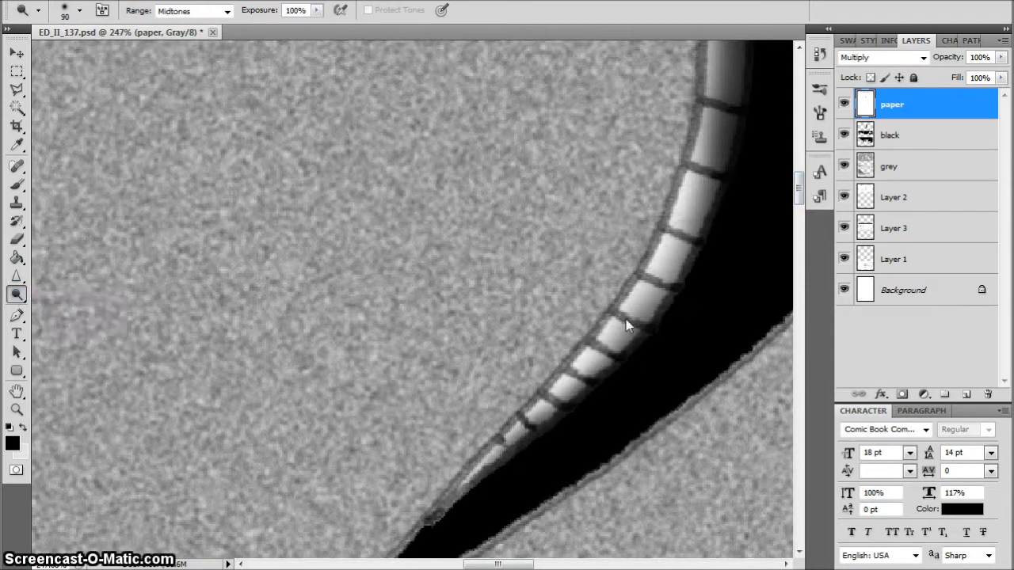
key(bracketleft)
key(bracketleft)
key(bracketleft)
key(bracketleft)
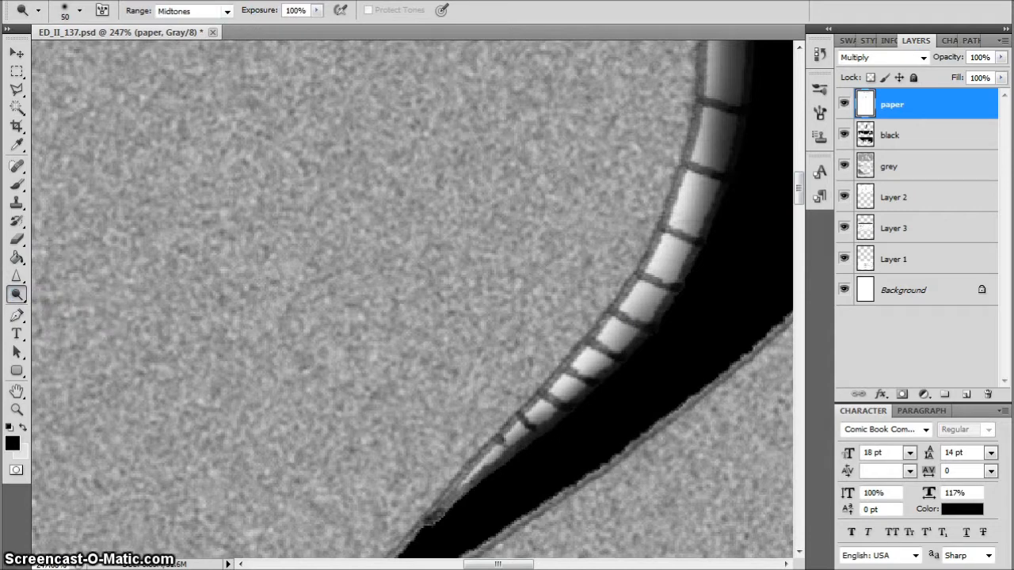
click(226, 11)
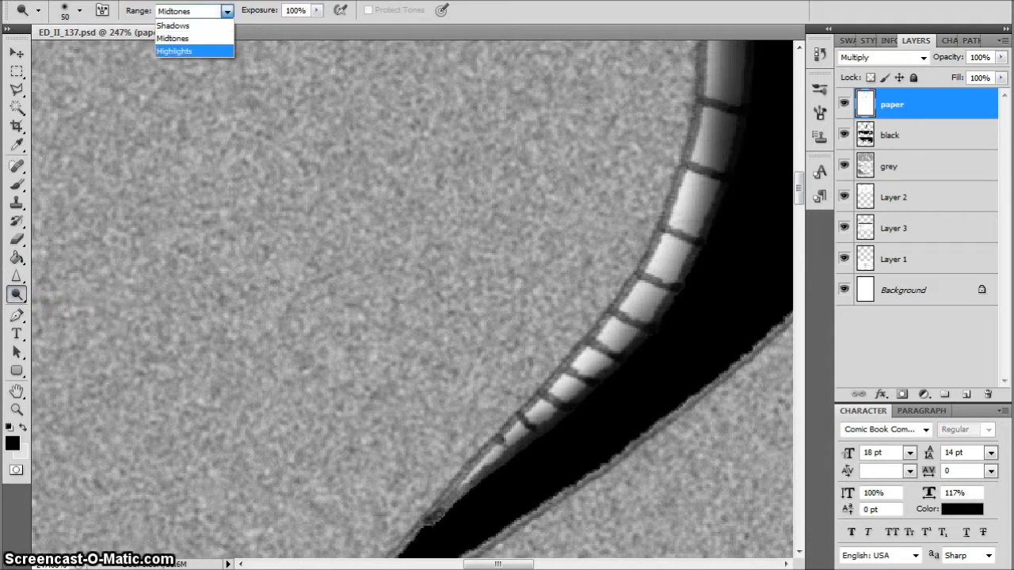
click(175, 51)
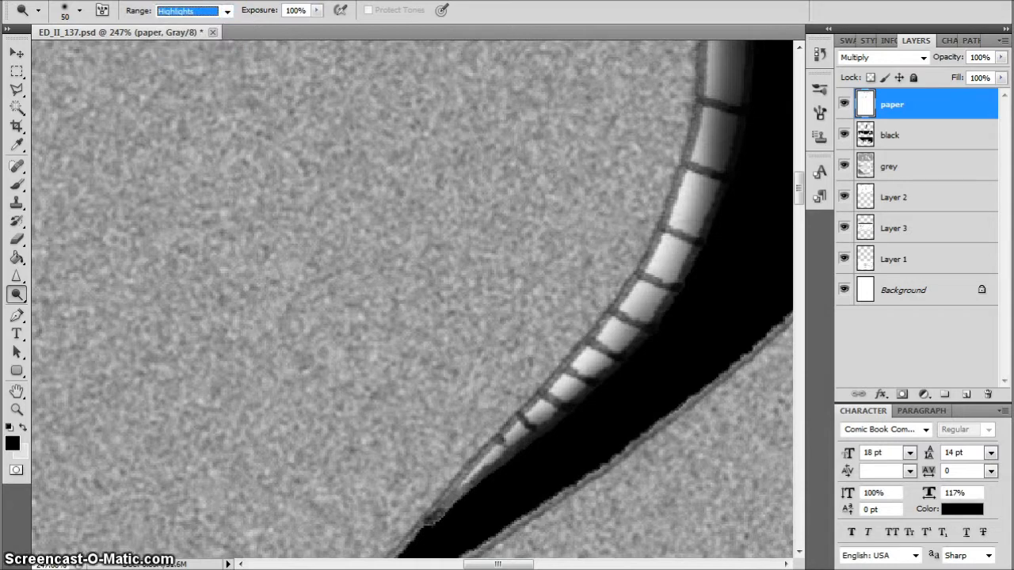
drag(617, 355, 592, 369)
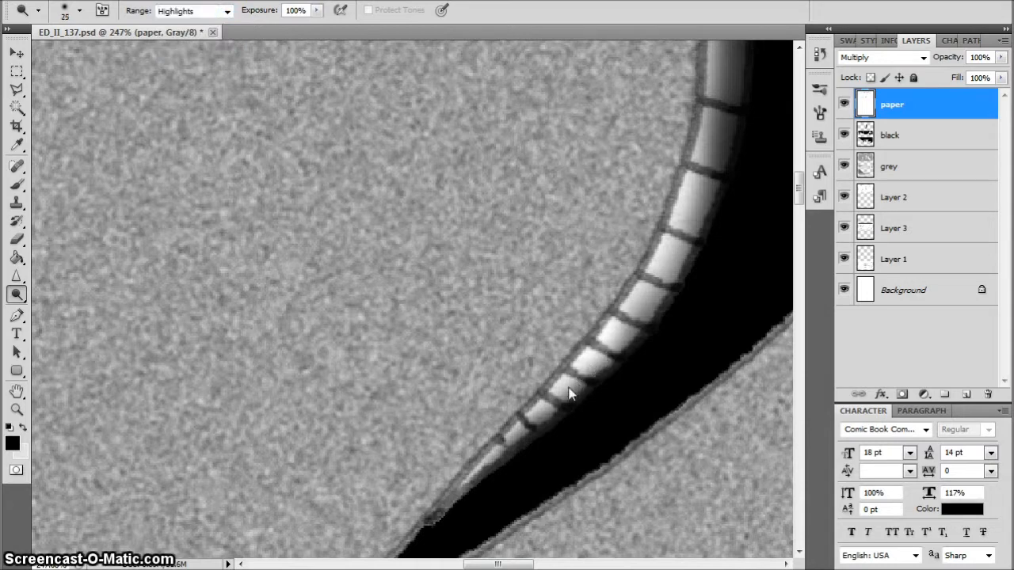
key(bracketleft)
drag(542, 414, 610, 347)
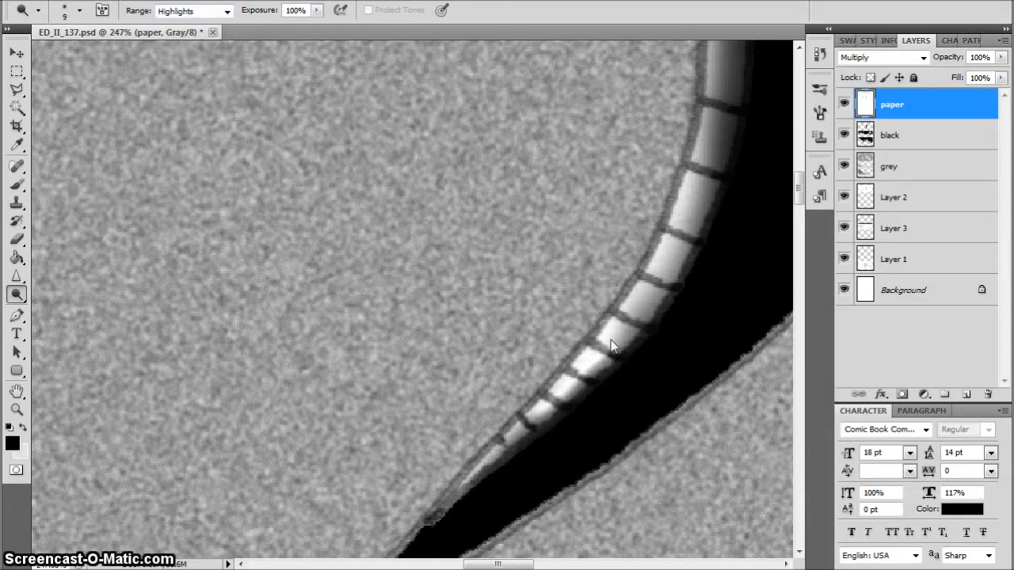
drag(644, 296, 702, 182)
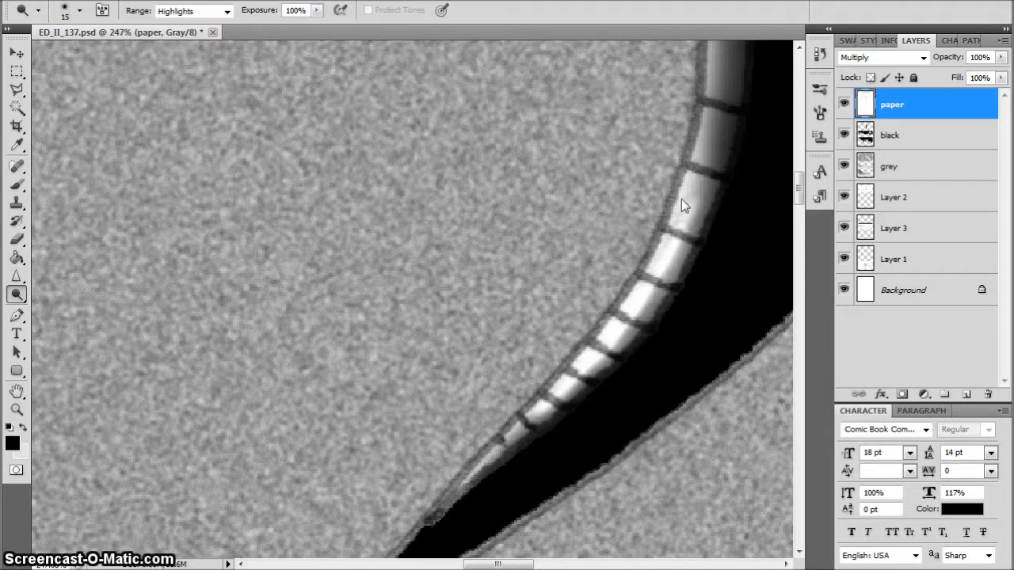
Dodge the dark segments midway up the white strip with the range set to Midtones
scroll(789, 186, up, 5)
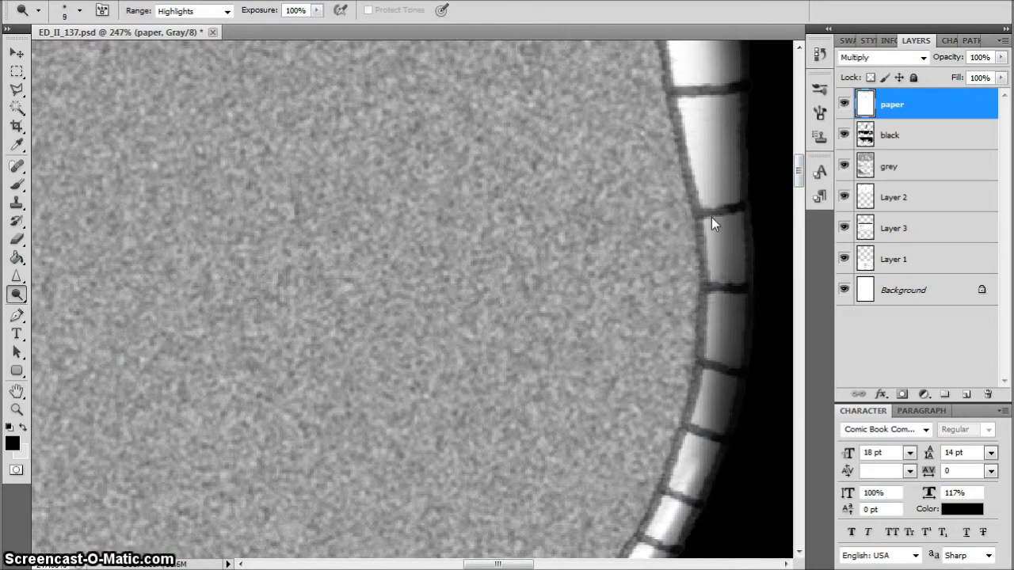
click(195, 11)
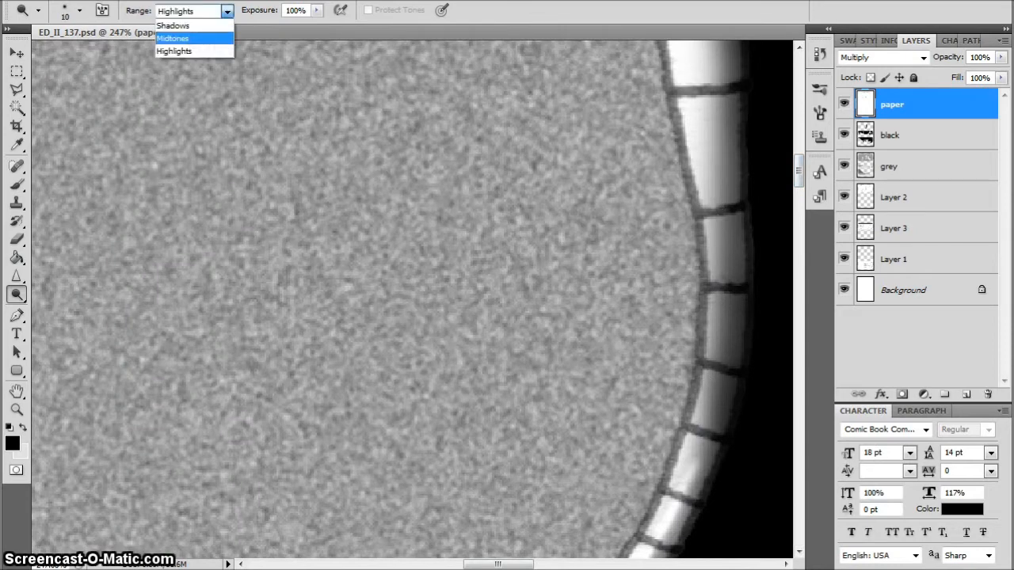
click(173, 38)
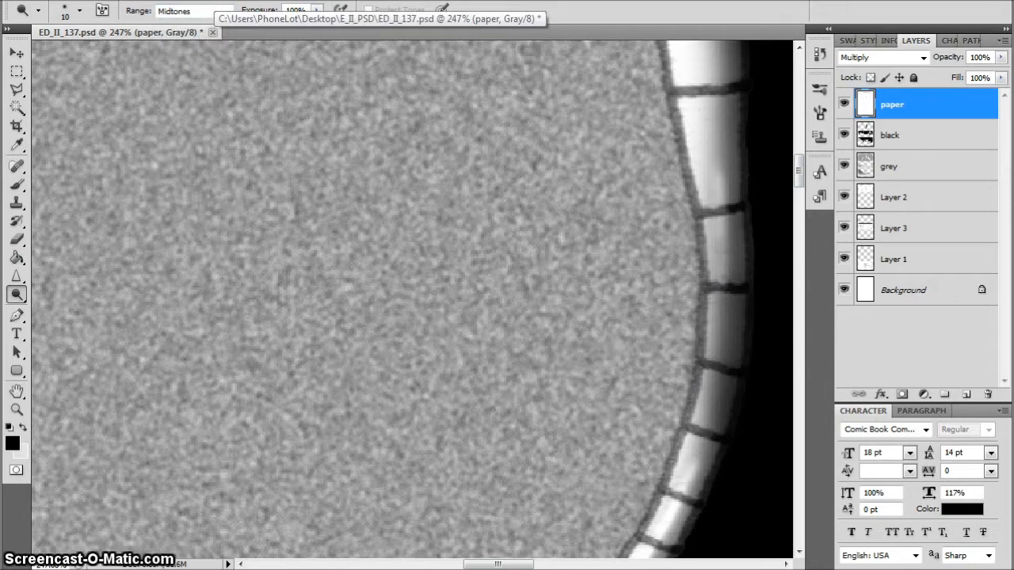
mouse_move(715, 158)
mouse_down()
mouse_move(722, 301)
mouse_move(704, 430)
mouse_move(726, 296)
mouse_move(709, 114)
mouse_move(715, 208)
mouse_up()
key(bracketright)
Burn soft shading down the outer left edge of the middle tail's white strip with the Highlights range, mainly at brush size 20
drag(800, 172, 798, 140)
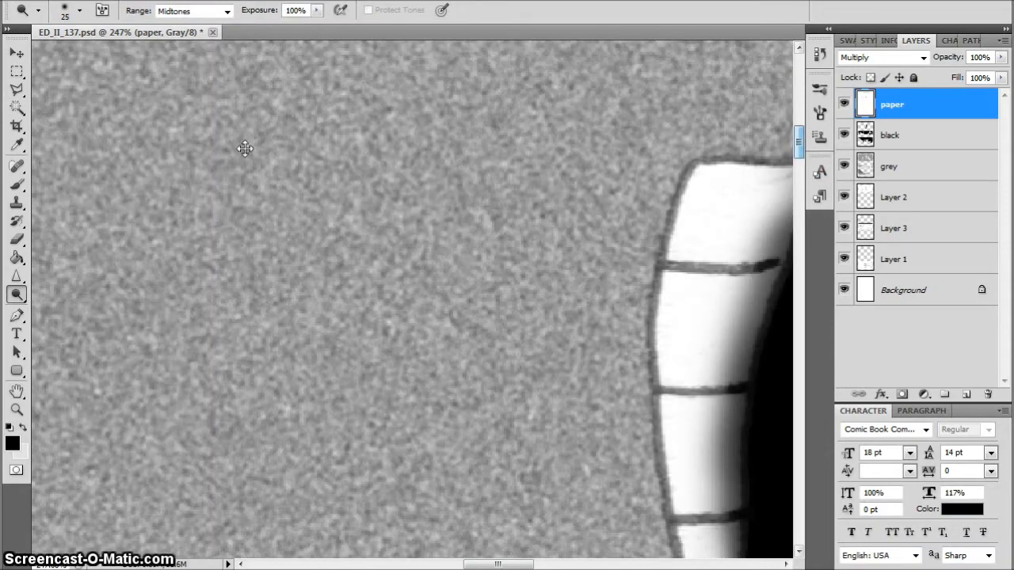
right_click(16, 295)
click(75, 311)
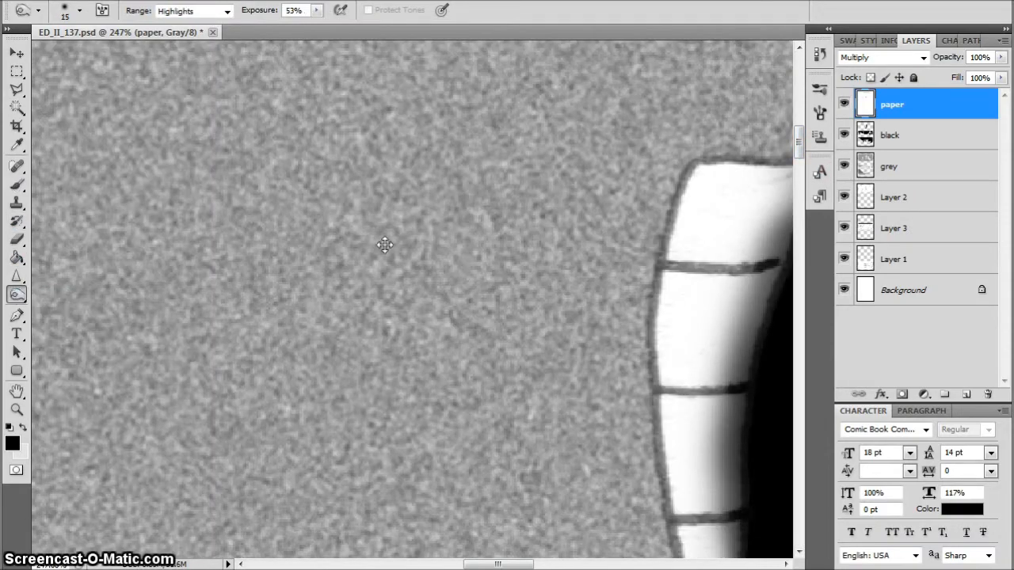
mouse_move(702, 167)
mouse_down()
mouse_move(661, 281)
mouse_move(663, 436)
mouse_move(690, 192)
mouse_move(652, 369)
mouse_move(683, 551)
mouse_up()
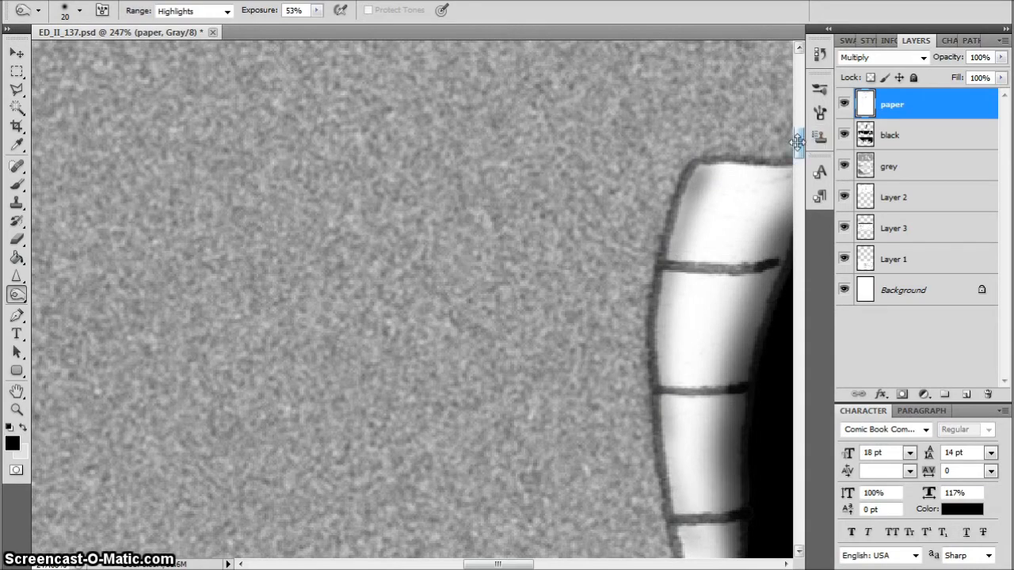
scroll(799, 163, down, 5)
mouse_move(675, 61)
mouse_down()
mouse_move(695, 226)
mouse_move(690, 265)
mouse_up()
key(ctrl+0)
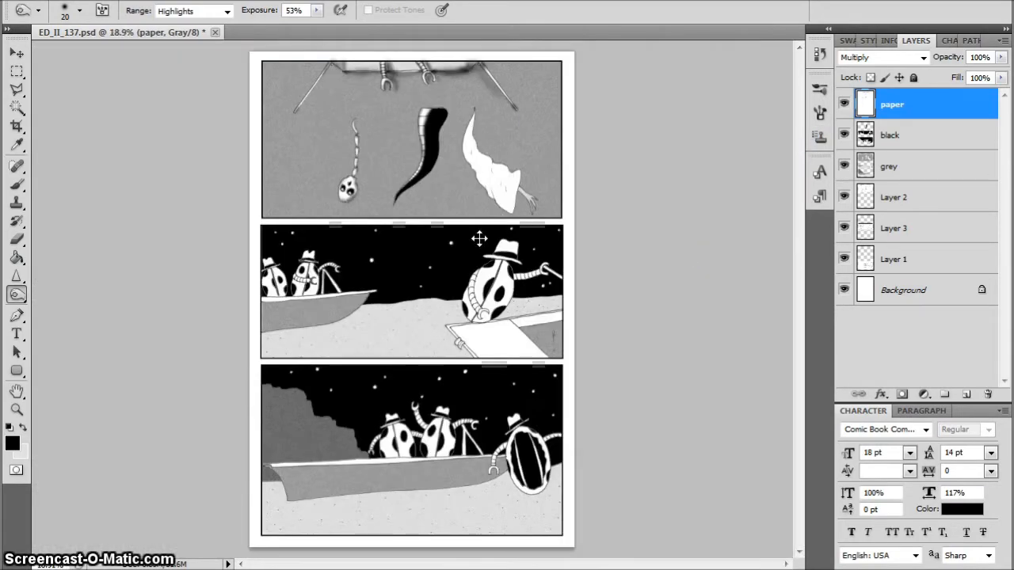
scroll(437, 106, up, 6)
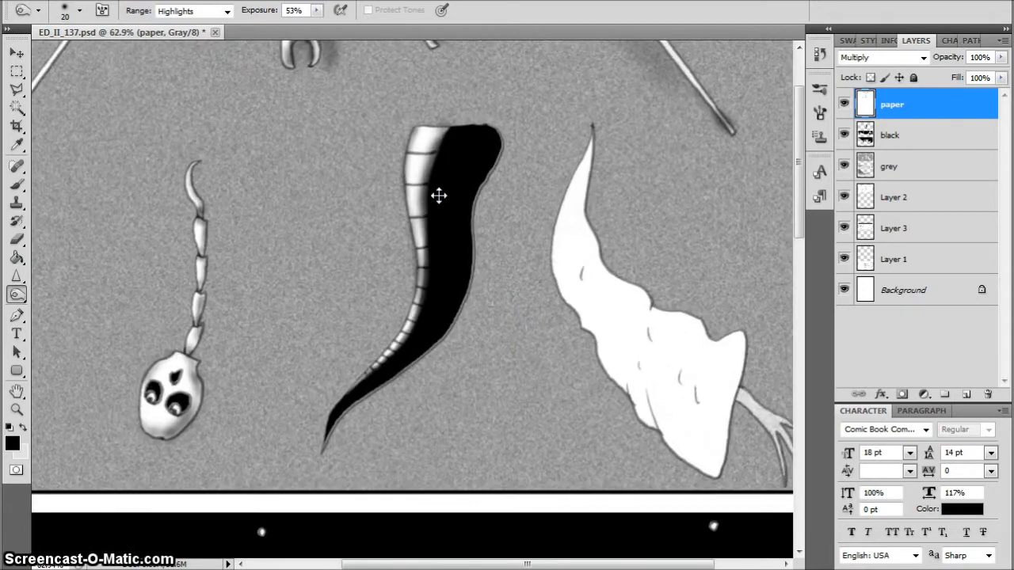
drag(424, 182, 435, 151)
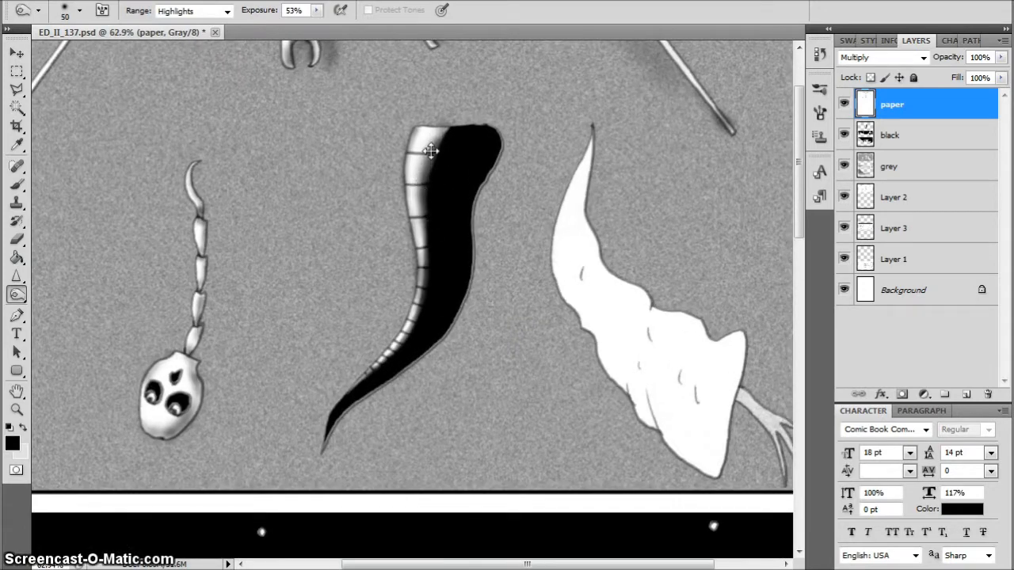
Burn small shadows around the short crease lines on the white right-hand tail, starting with a size 35 brush
key(bracketleft)
drag(587, 268, 582, 288)
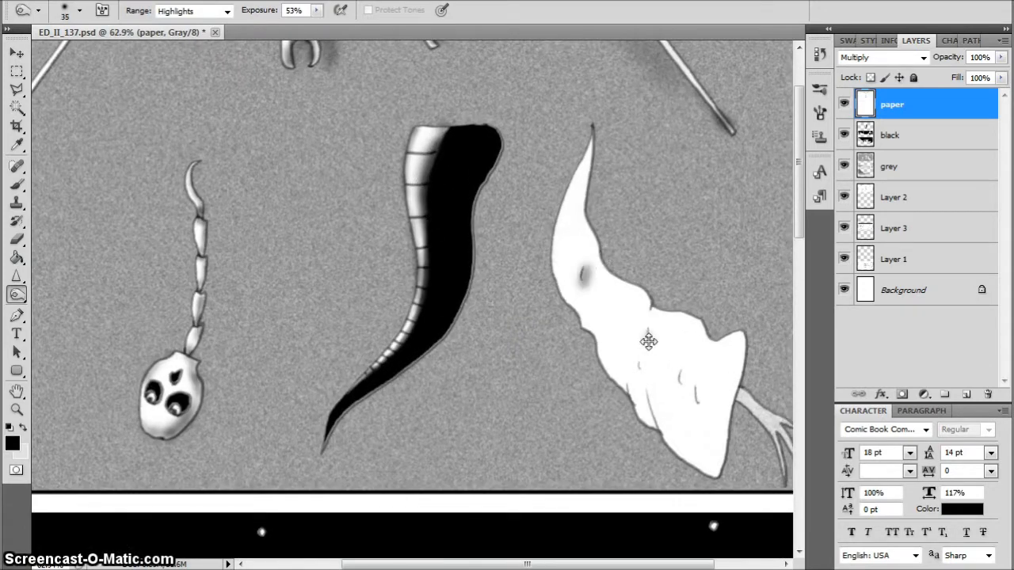
mouse_move(644, 309)
mouse_down()
mouse_move(676, 388)
mouse_move(694, 384)
mouse_move(654, 415)
mouse_move(662, 429)
mouse_move(643, 389)
mouse_move(691, 378)
mouse_up()
drag(713, 418, 717, 452)
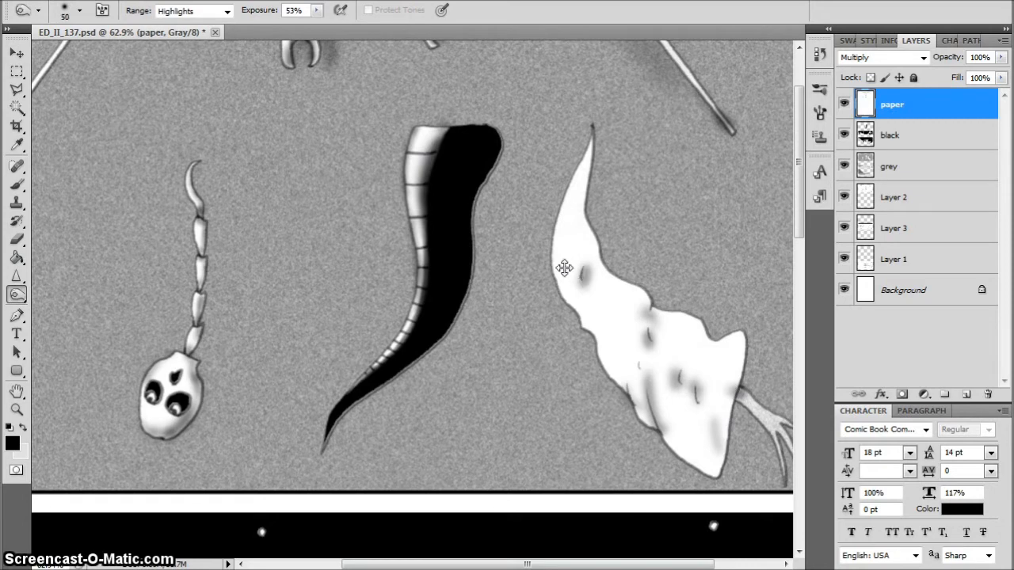
Burn shading along the left side and around the lower tip of the right-hand tail with brushes between size 80 and 45
mouse_move(631, 376)
mouse_down()
mouse_move(611, 320)
mouse_move(605, 327)
mouse_move(586, 294)
mouse_move(573, 303)
mouse_move(570, 279)
mouse_up()
mouse_move(626, 377)
mouse_down()
mouse_move(657, 434)
mouse_move(675, 438)
mouse_move(705, 472)
mouse_move(682, 446)
mouse_up()
drag(798, 151, 773, 198)
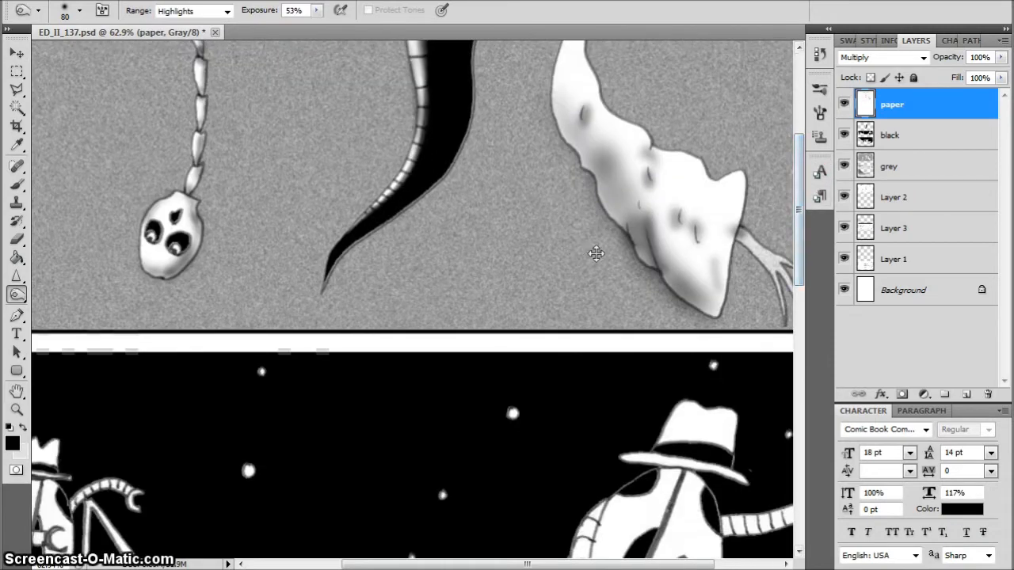
scroll(594, 249, up, 3)
drag(608, 560, 672, 560)
key(bracketleft)
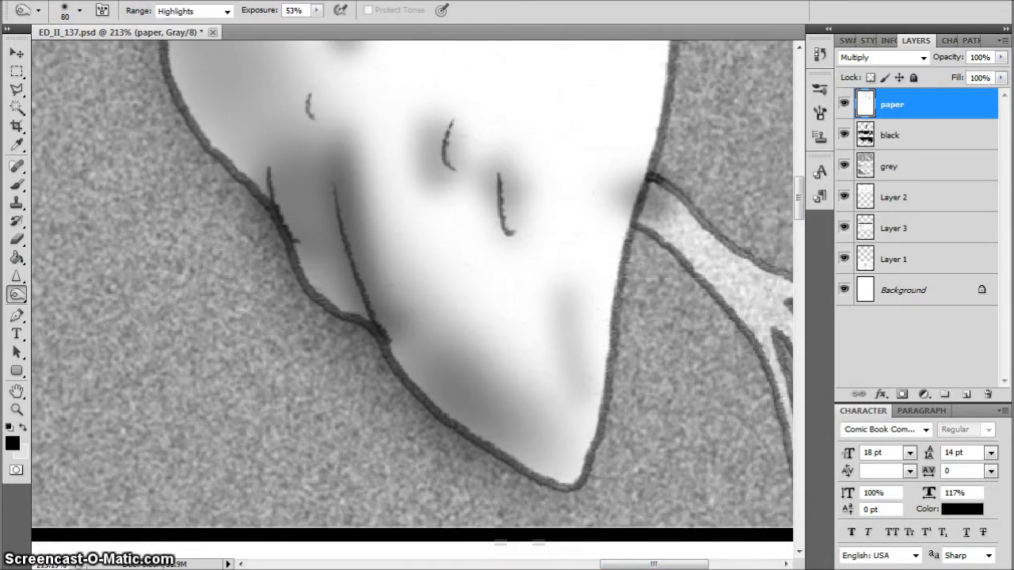
mouse_move(607, 261)
mouse_down()
mouse_move(570, 463)
mouse_move(507, 443)
mouse_move(416, 325)
mouse_move(367, 294)
mouse_move(319, 301)
mouse_move(225, 100)
mouse_move(216, 141)
mouse_move(170, 60)
mouse_up()
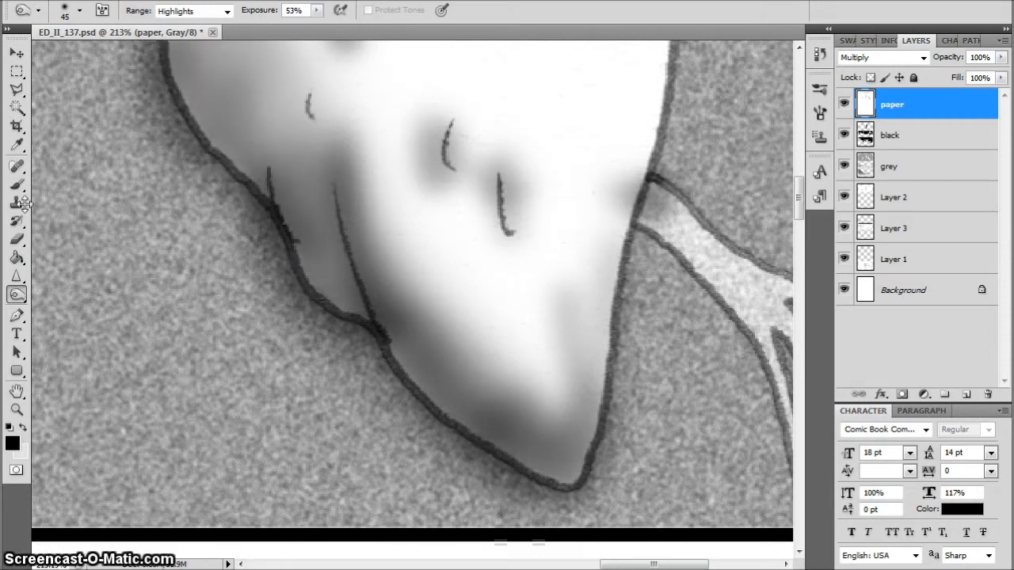
Dodge the dark spill off the grey background outside the right-hand tail's lower left outline, using the Highlights range and a size 25 brush
click(14, 294)
click(79, 295)
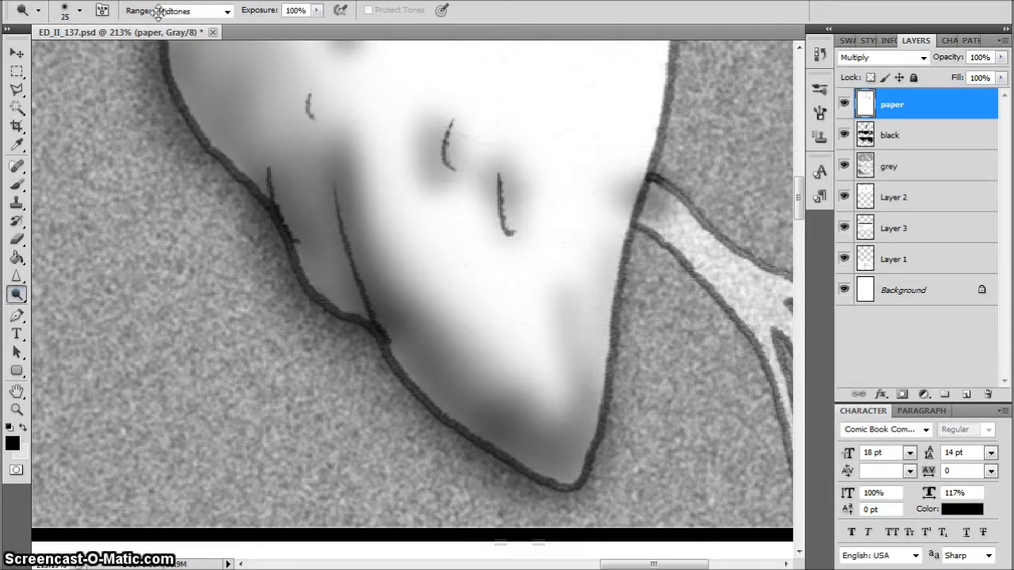
click(206, 9)
click(240, 262)
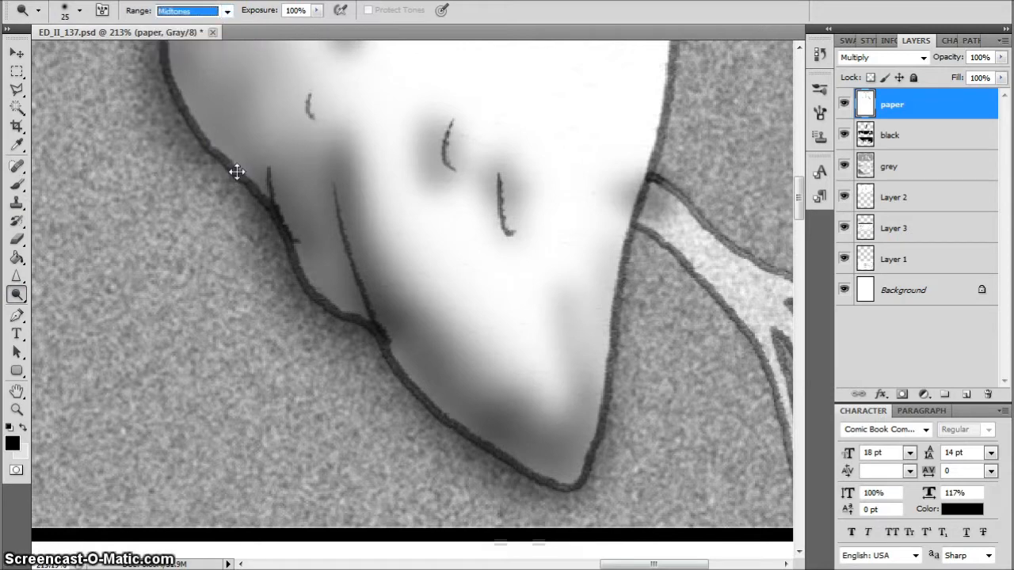
click(229, 10)
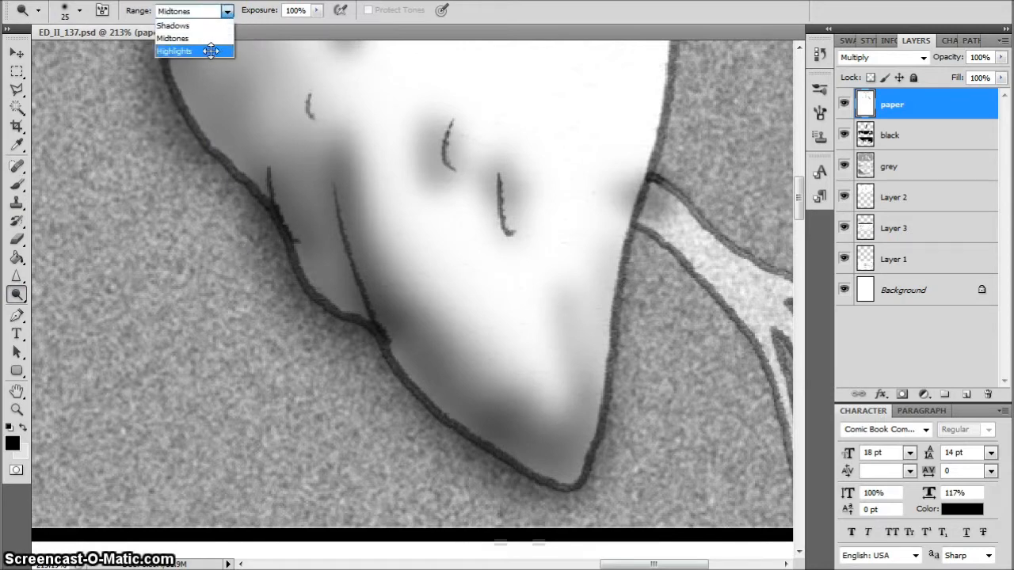
click(207, 53)
mouse_move(245, 265)
mouse_down()
mouse_move(251, 233)
mouse_move(276, 290)
mouse_move(271, 255)
mouse_move(271, 283)
mouse_move(362, 360)
mouse_move(447, 401)
mouse_move(421, 380)
mouse_move(467, 463)
mouse_move(433, 398)
mouse_move(388, 419)
mouse_move(406, 404)
mouse_move(491, 484)
mouse_move(555, 514)
mouse_move(633, 437)
mouse_move(607, 508)
mouse_move(557, 516)
mouse_up()
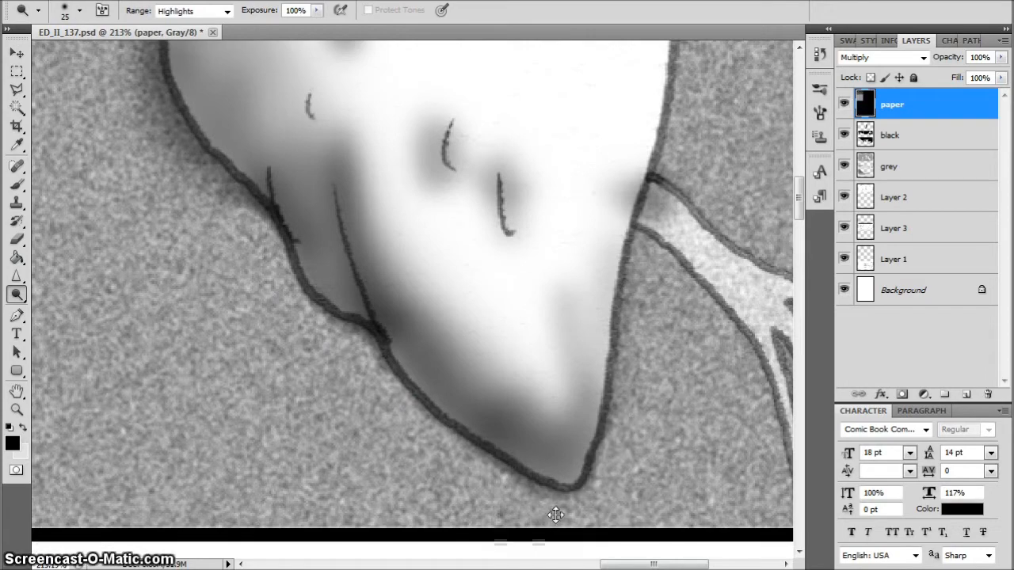
mouse_move(197, 166)
mouse_down()
mouse_move(185, 166)
mouse_move(225, 206)
mouse_up()
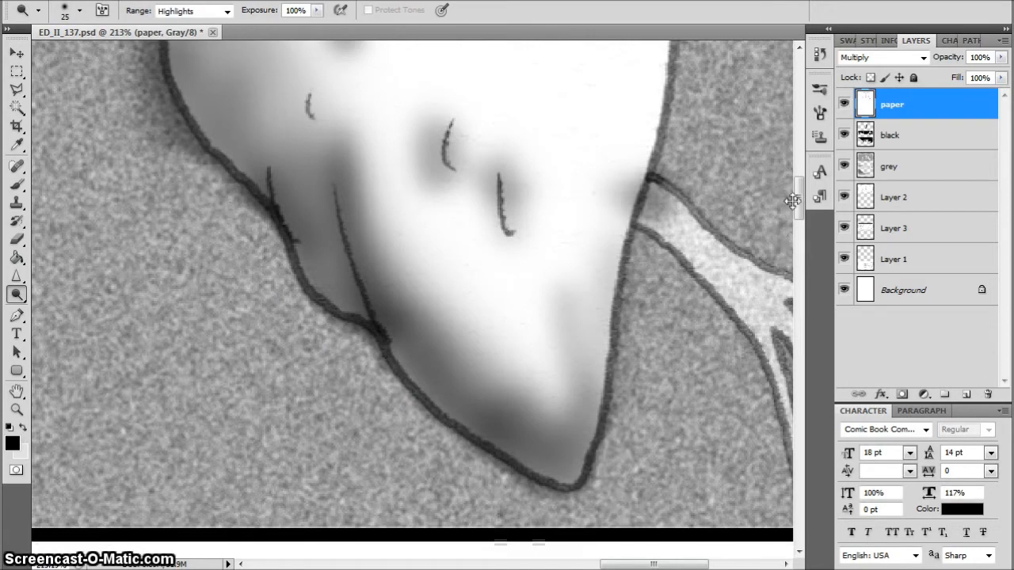
drag(793, 201, 793, 187)
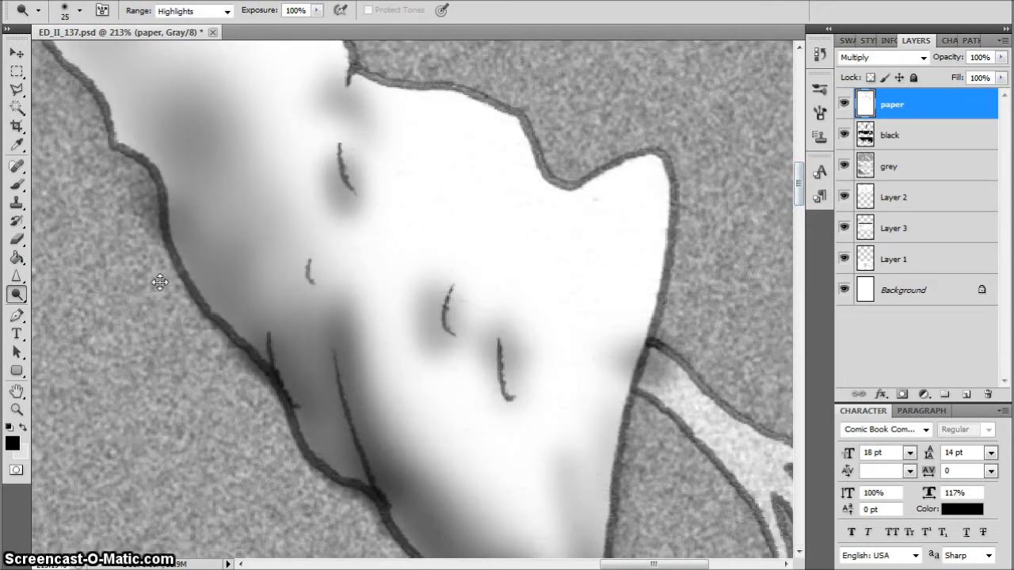
key(ctrl+0)
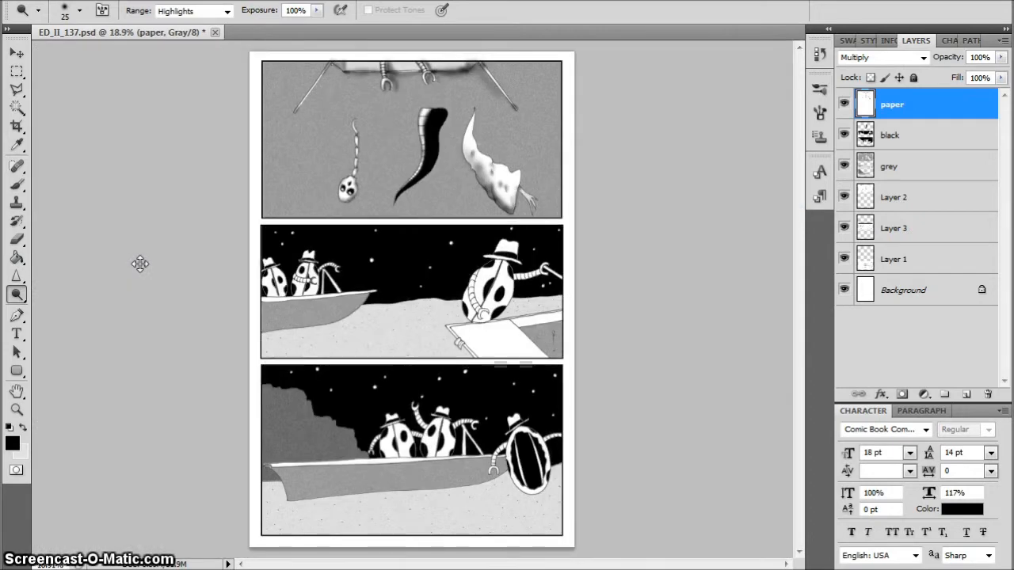
Burn shading along both edges and into the folds of the right-hand tail with brushes up to size 80
scroll(448, 126, up, 6)
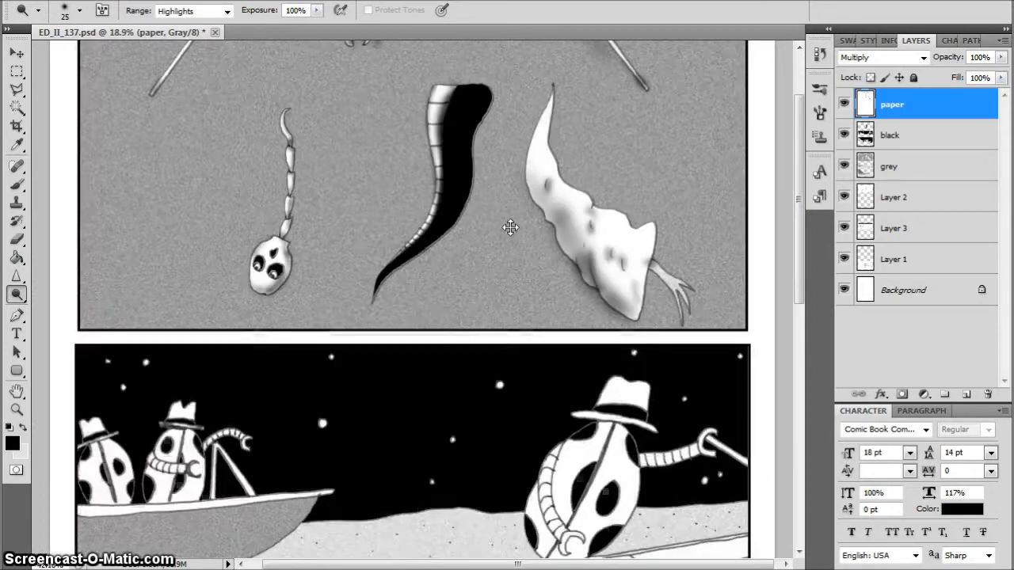
right_click(19, 296)
click(55, 308)
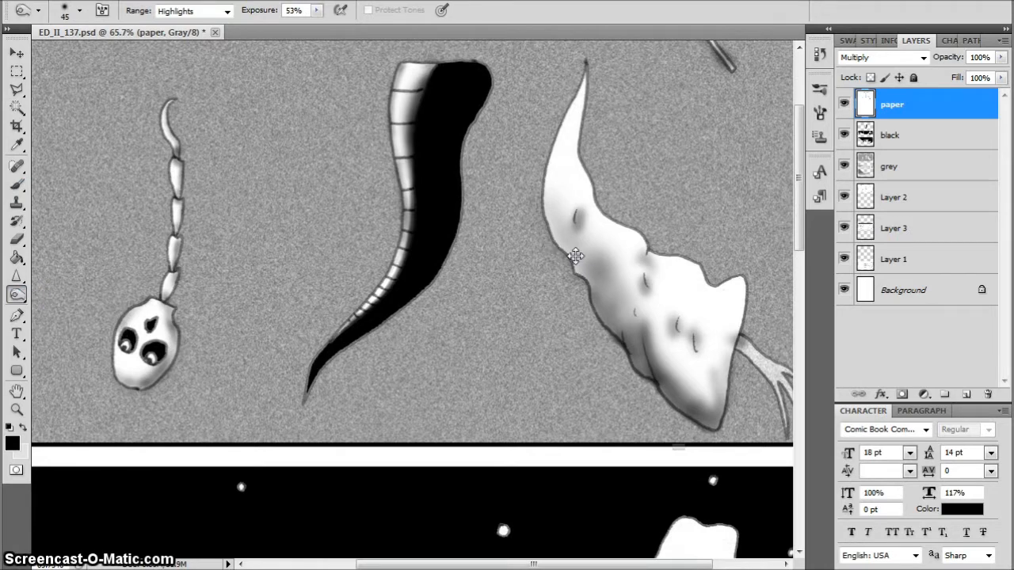
mouse_move(575, 255)
mouse_down()
mouse_move(549, 198)
mouse_move(569, 114)
mouse_move(557, 165)
mouse_move(576, 158)
mouse_move(603, 214)
mouse_move(646, 250)
mouse_move(651, 270)
mouse_move(662, 274)
mouse_move(673, 262)
mouse_move(710, 270)
mouse_move(719, 290)
mouse_move(702, 306)
mouse_move(740, 283)
mouse_move(721, 408)
mouse_up()
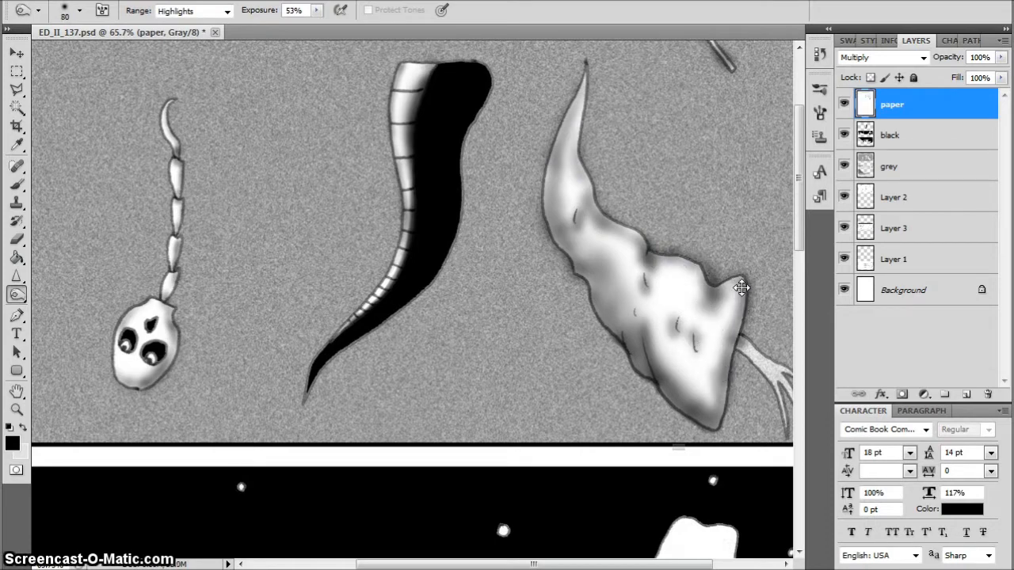
Deepen the burned shading on the right-hand tail's right corner, lower body and upper left side with a size 100 brush
key(bracketright)
key(bracketright)
mouse_move(742, 289)
mouse_down()
mouse_move(695, 400)
mouse_move(657, 407)
mouse_move(637, 352)
mouse_up()
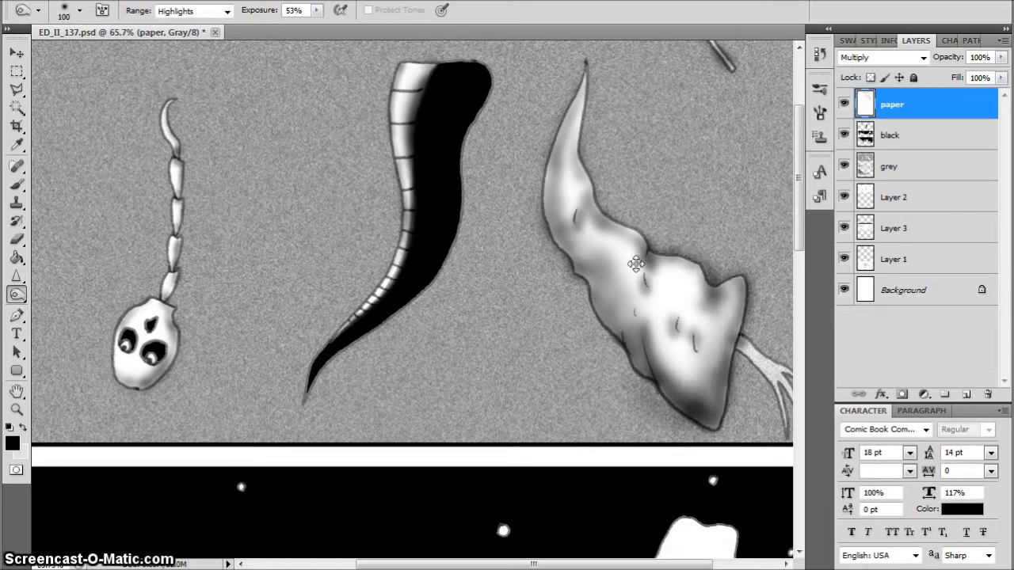
drag(589, 304, 555, 212)
mouse_move(572, 151)
mouse_down()
mouse_move(571, 190)
mouse_move(571, 159)
mouse_up()
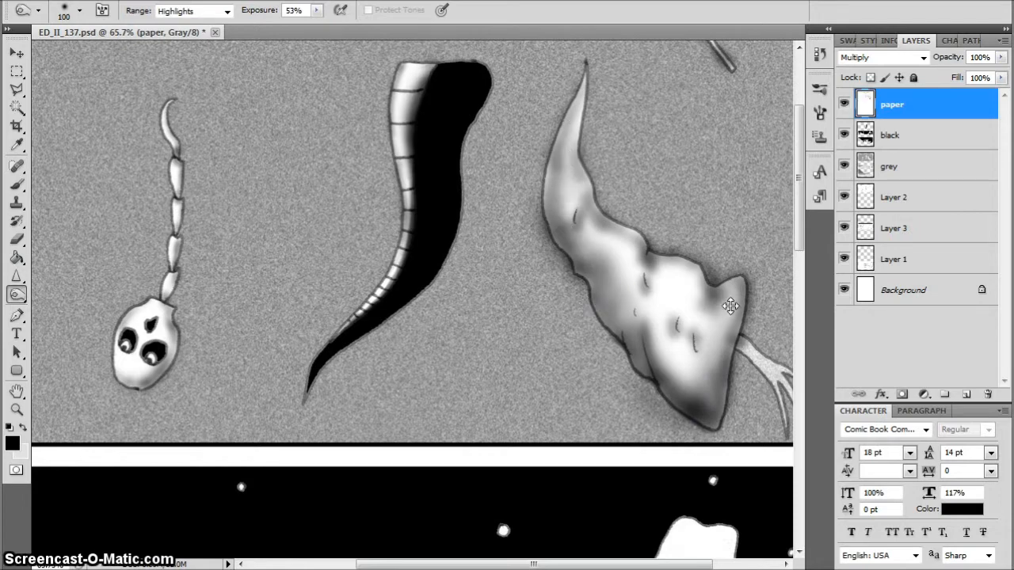
Dodge the burn spill off the grey background around the right-hand tail with a size 25 brush at 100% exposure
click(26, 296)
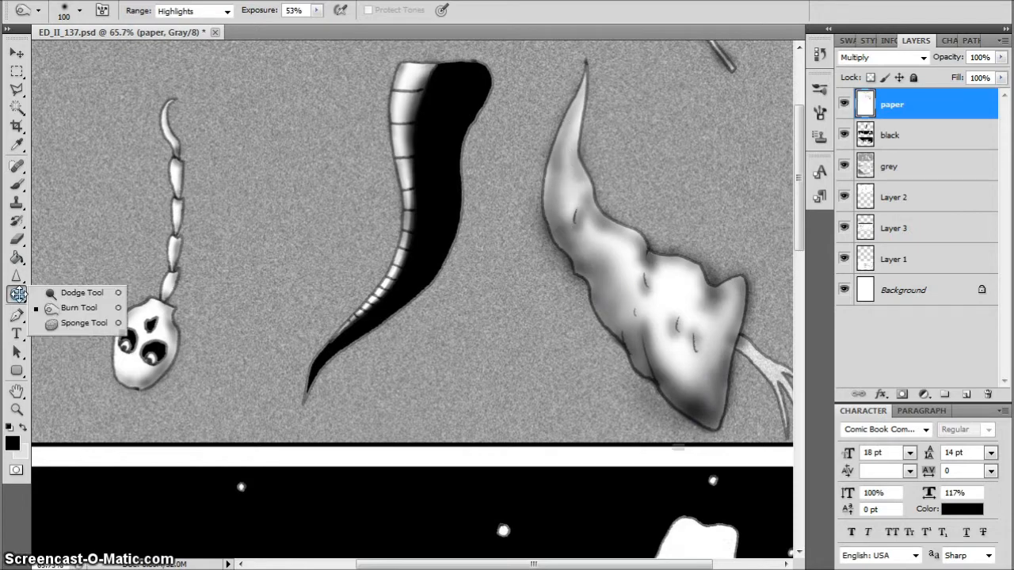
click(50, 292)
drag(615, 409, 639, 399)
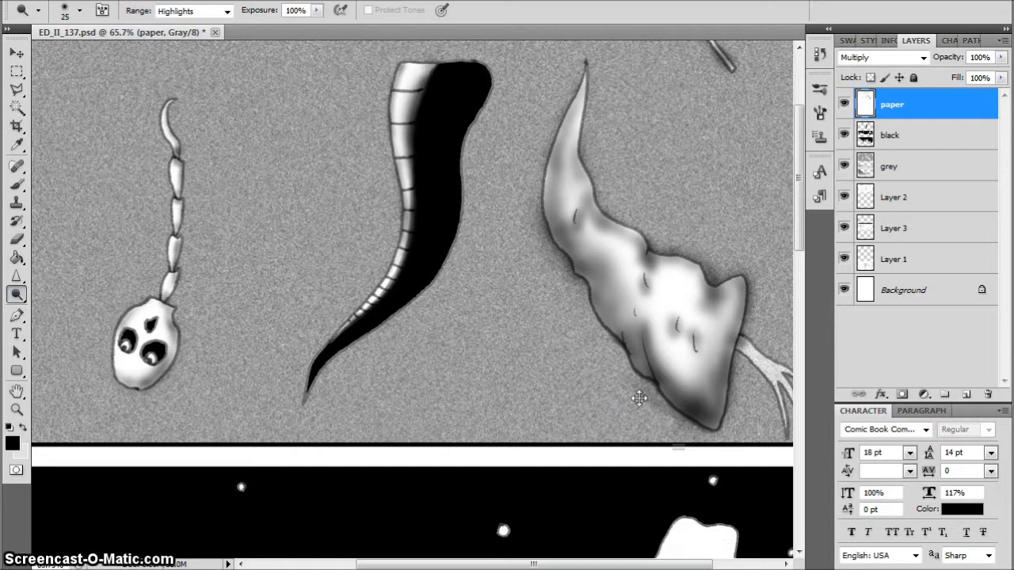
drag(691, 434, 670, 419)
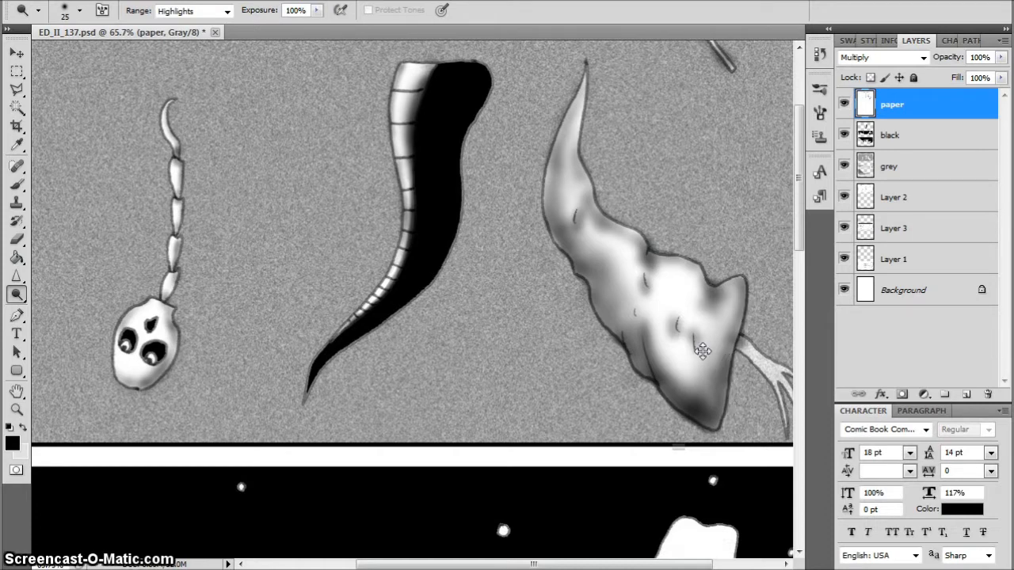
drag(607, 565, 667, 564)
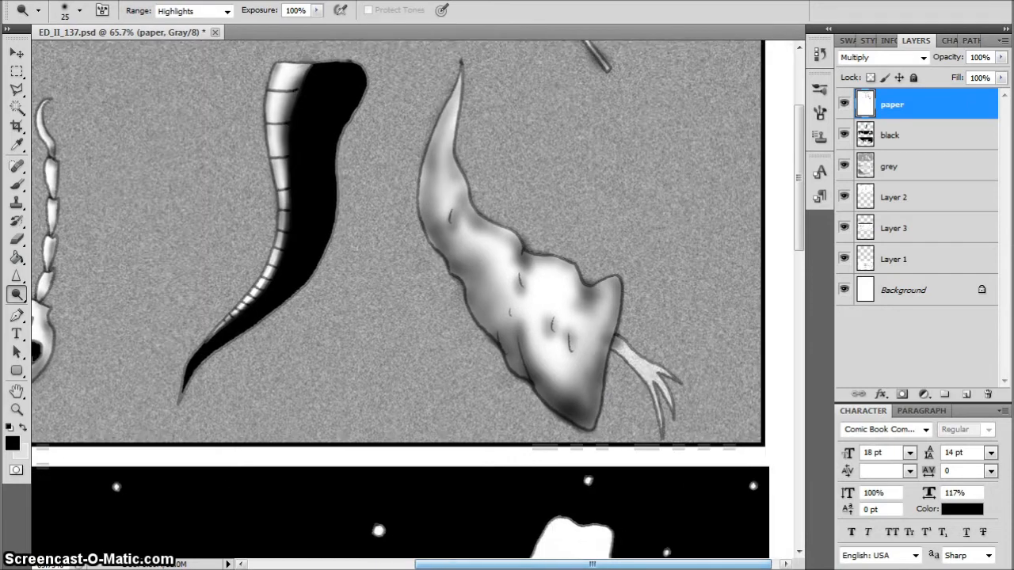
Burn a soft shadow onto the grey background beside the upper left curve of the right-hand tail with a size 100 brush
click(17, 294)
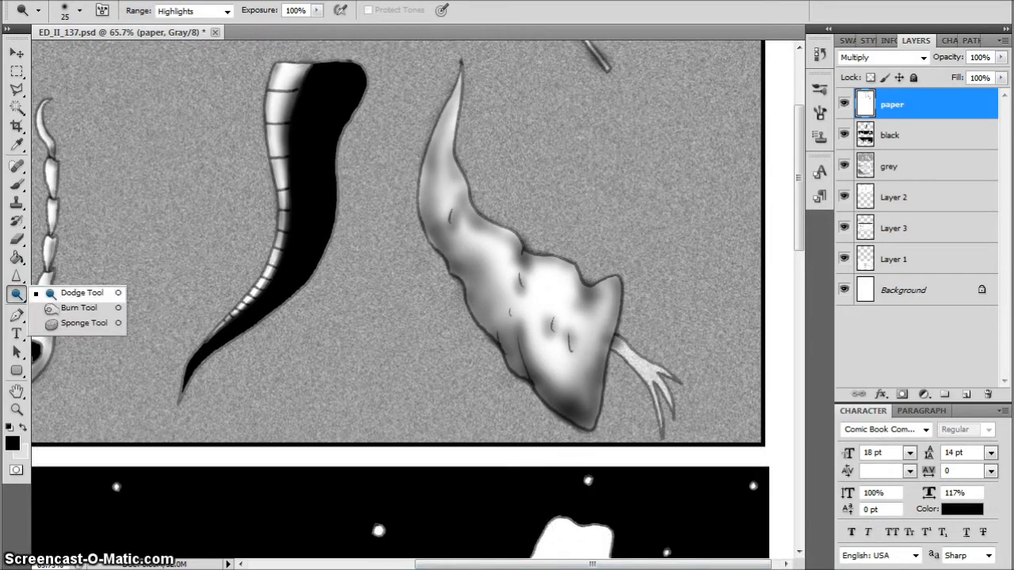
click(59, 310)
drag(422, 224, 433, 248)
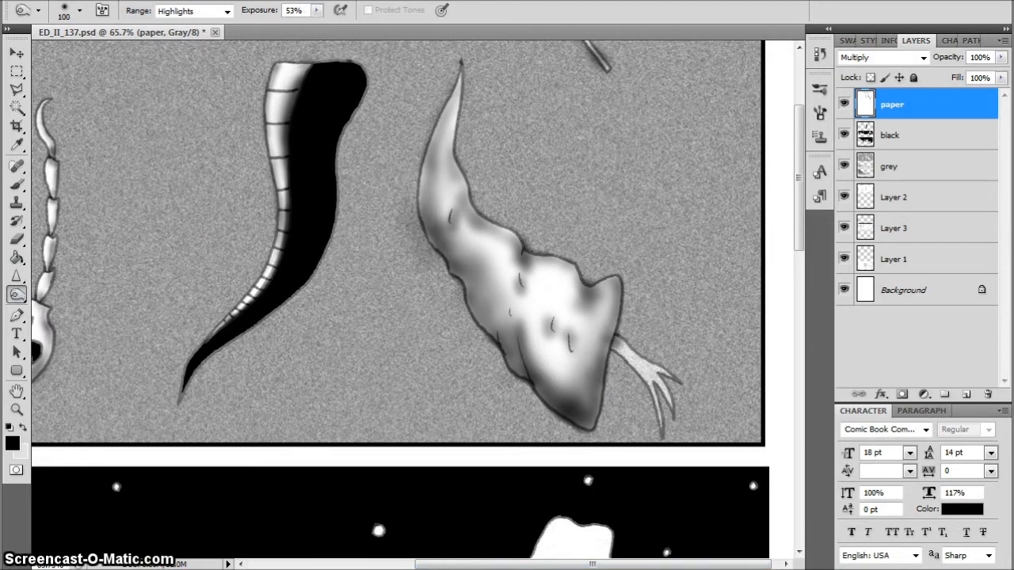
Burn shading onto the claw beside the right-hand tail and along its fingers with size 10 and 20 brushes
scroll(636, 345, up, 3)
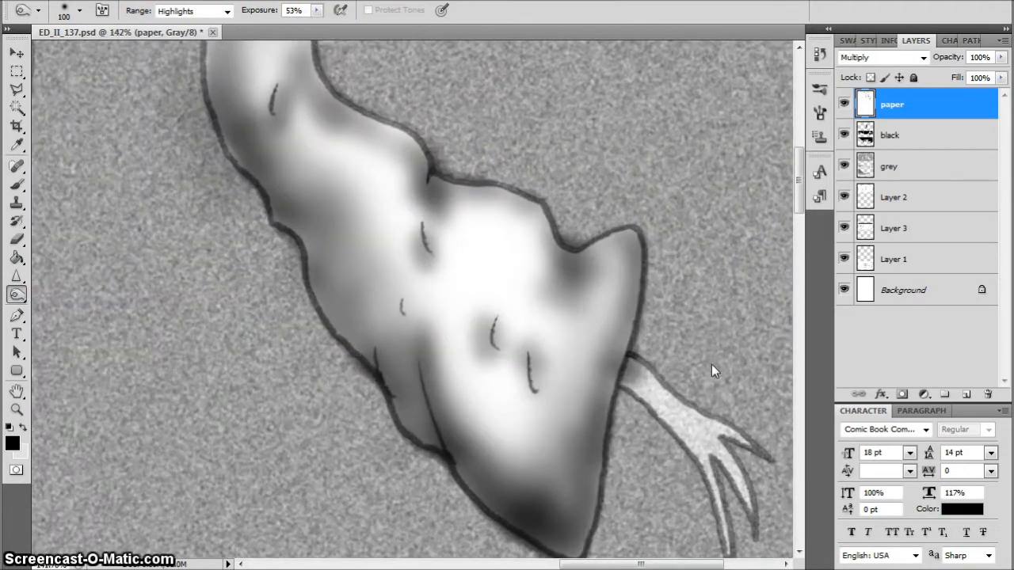
key(bracketleft)
key(bracketleft)
key(bracketleft)
key(bracketleft)
key(bracketleft)
key(bracketleft)
key(bracketleft)
key(bracketleft)
key(bracketleft)
key(bracketleft)
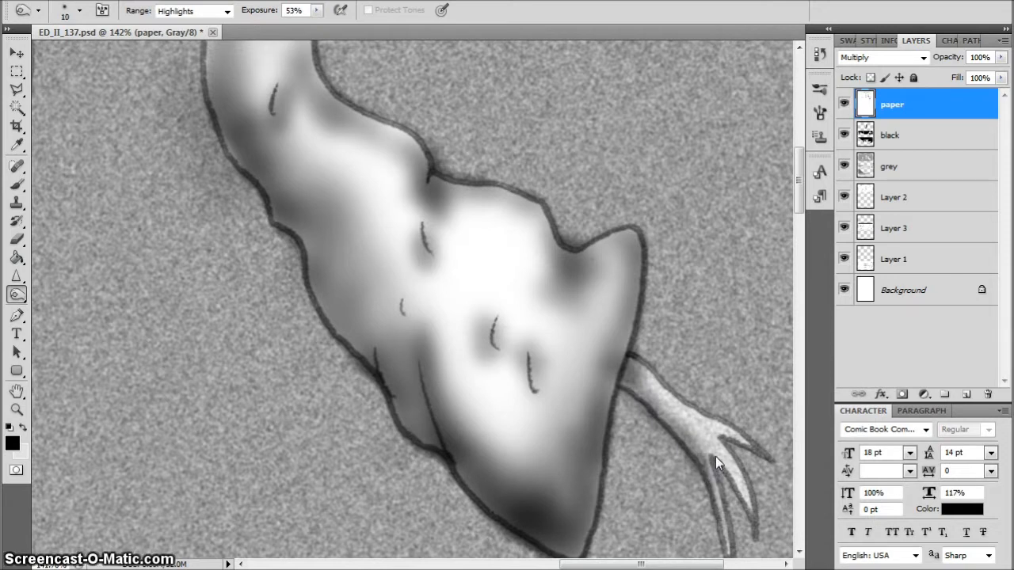
key(bracketright)
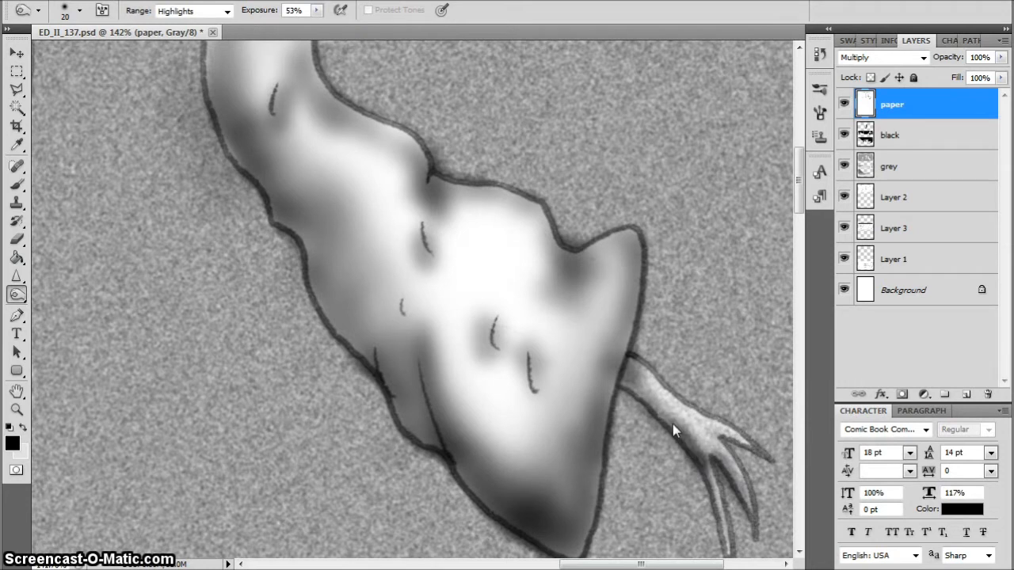
Burn shading at the base of the claw's stem and along the tail's lower right edge with a small brush
key(bracketleft)
key(bracketleft)
mouse_move(636, 364)
mouse_down()
mouse_move(620, 370)
mouse_move(628, 378)
mouse_up()
drag(797, 200, 727, 250)
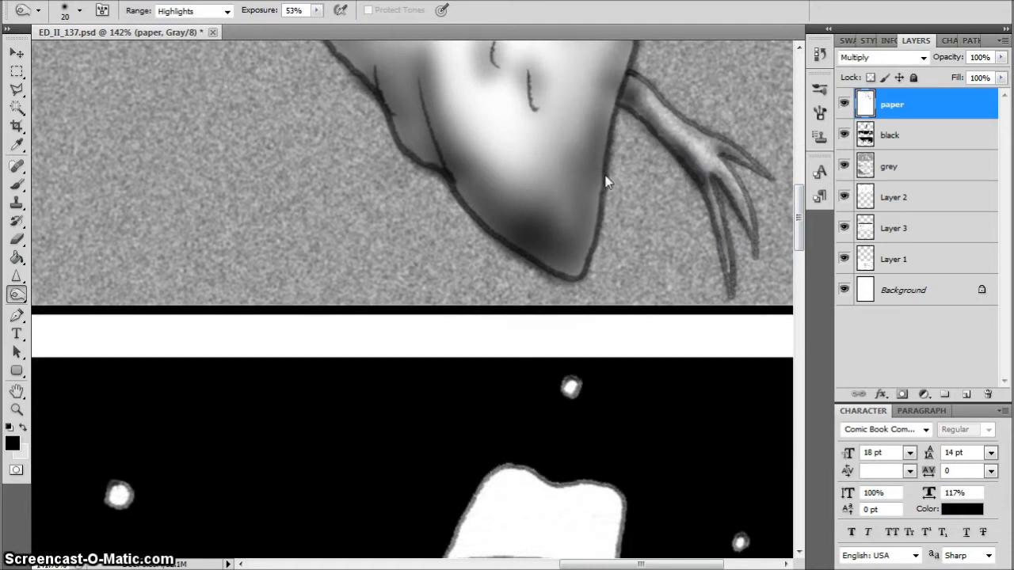
drag(606, 182, 581, 271)
Burn a soft dark vignette around the edges of the first panel with a size 400 brush at 53% exposure
key(ctrl+0)
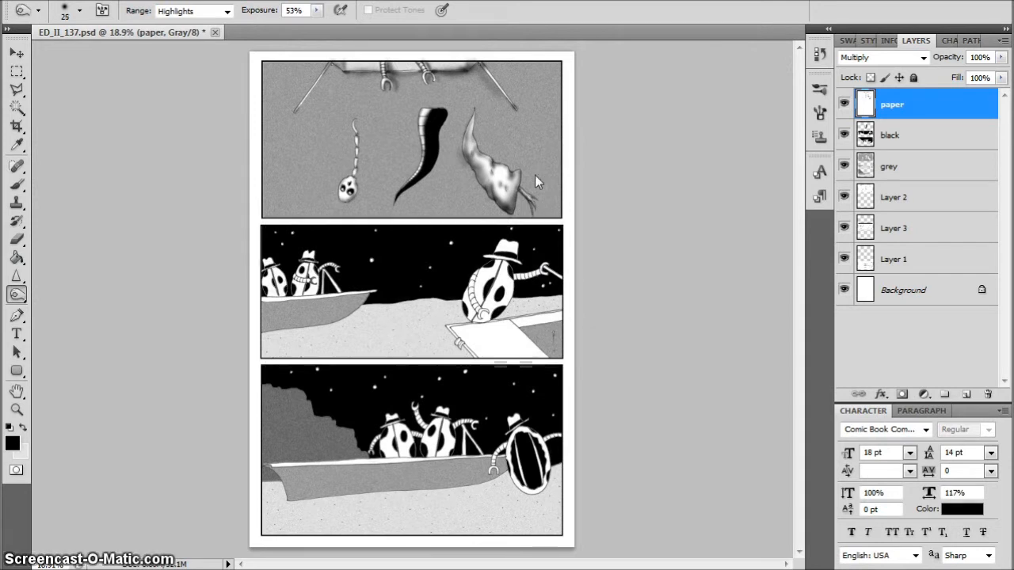
key(bracketright)
key(bracketright)
key(bracketright)
key(bracketright)
key(bracketright)
key(bracketright)
key(bracketright)
key(bracketright)
key(bracketright)
key(bracketright)
key(bracketright)
key(bracketright)
key(bracketright)
key(bracketright)
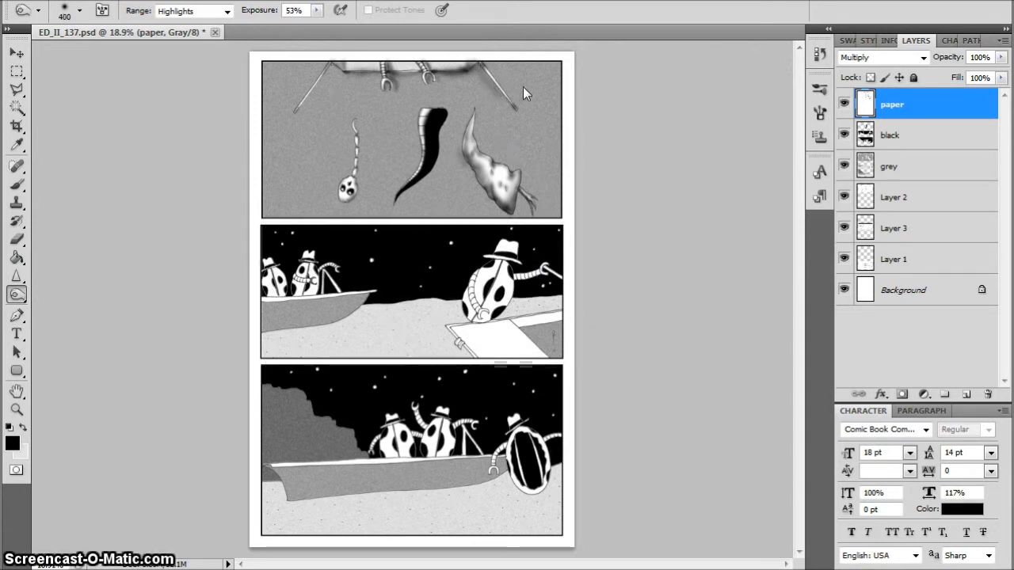
mouse_move(543, 80)
mouse_down()
mouse_move(566, 125)
mouse_move(560, 202)
mouse_move(451, 211)
mouse_move(483, 220)
mouse_move(312, 216)
mouse_move(282, 196)
mouse_move(269, 161)
mouse_move(264, 85)
mouse_up()
drag(308, 115, 322, 88)
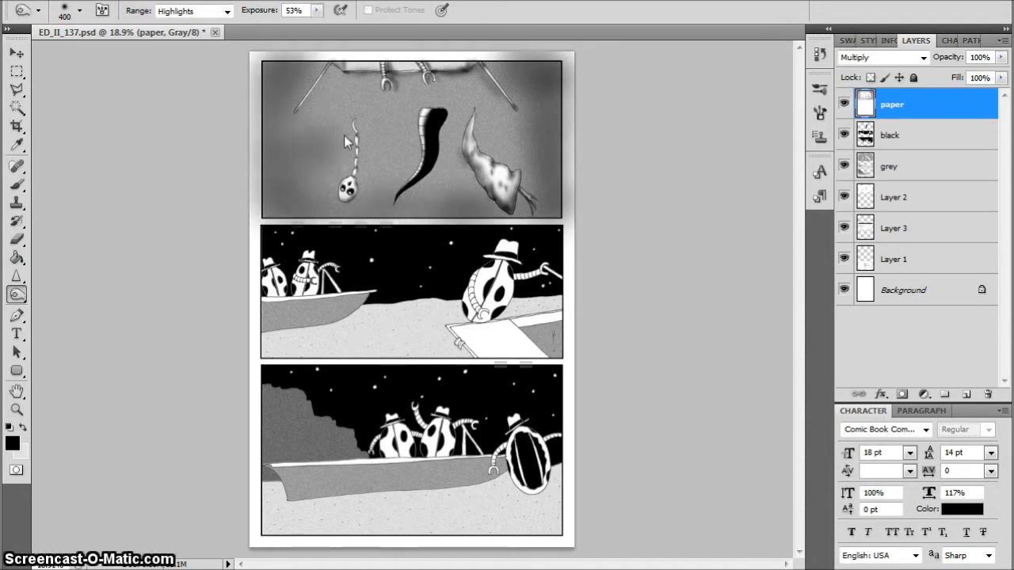
Burn soft dark patches between the first panel's left and middle tails and along its upper edge with the size 400 brush
drag(372, 165, 368, 185)
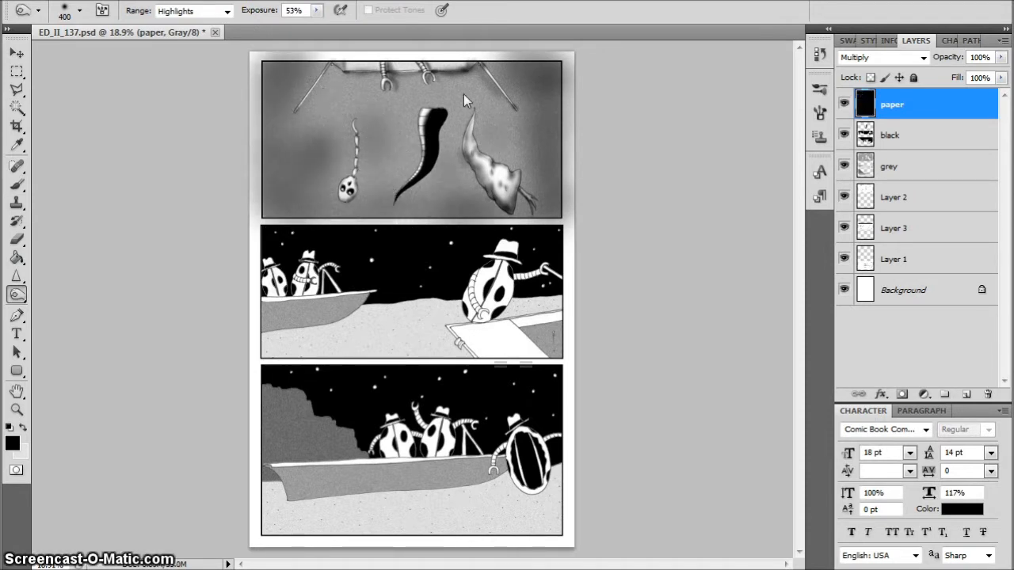
mouse_move(399, 73)
mouse_down()
mouse_move(365, 69)
mouse_move(479, 69)
mouse_up()
mouse_move(553, 73)
mouse_down()
mouse_move(556, 173)
mouse_move(534, 183)
mouse_move(489, 154)
mouse_move(538, 126)
mouse_move(483, 107)
mouse_move(385, 135)
mouse_move(440, 187)
mouse_move(366, 202)
mouse_move(309, 157)
mouse_move(374, 161)
mouse_move(253, 212)
mouse_move(272, 224)
mouse_move(270, 116)
mouse_move(257, 109)
mouse_move(567, 175)
mouse_move(537, 207)
mouse_move(554, 215)
mouse_move(576, 168)
mouse_move(563, 77)
mouse_move(530, 62)
mouse_up()
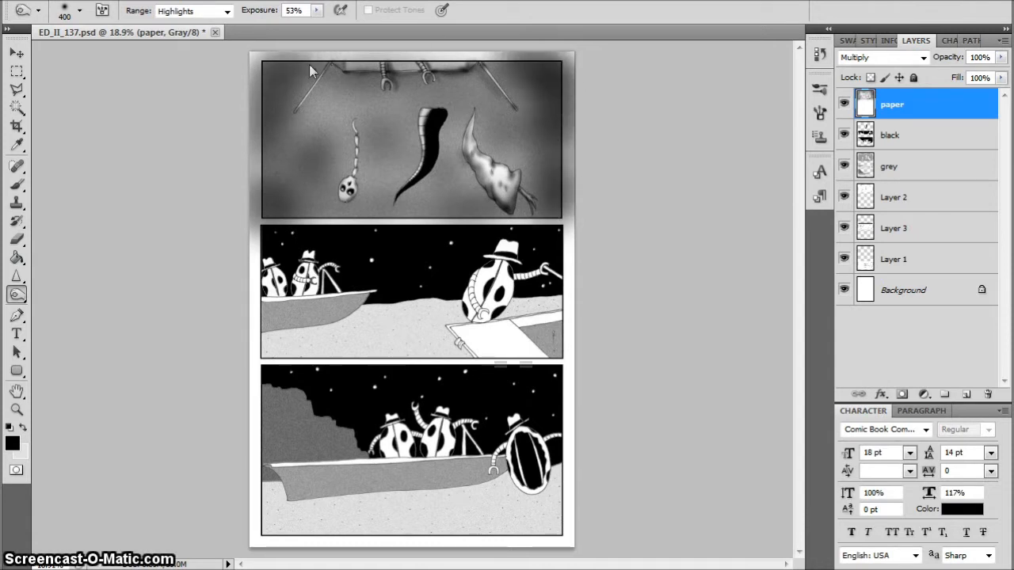
Switch to the Dodge tool, enlarge its brush to size 70 and set its range to Midtones
right_click(16, 294)
click(67, 290)
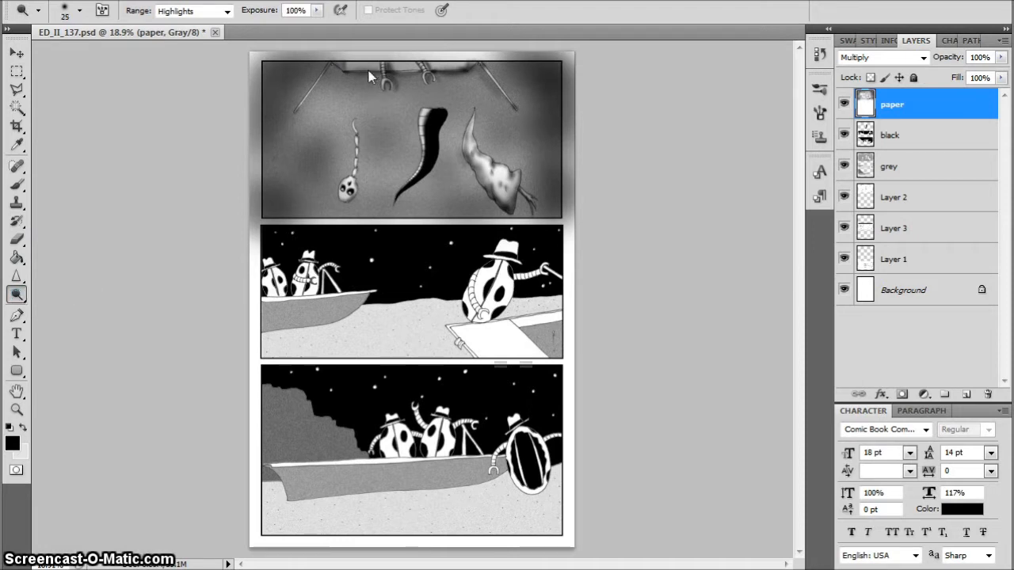
key(bracketright)
click(227, 11)
click(168, 38)
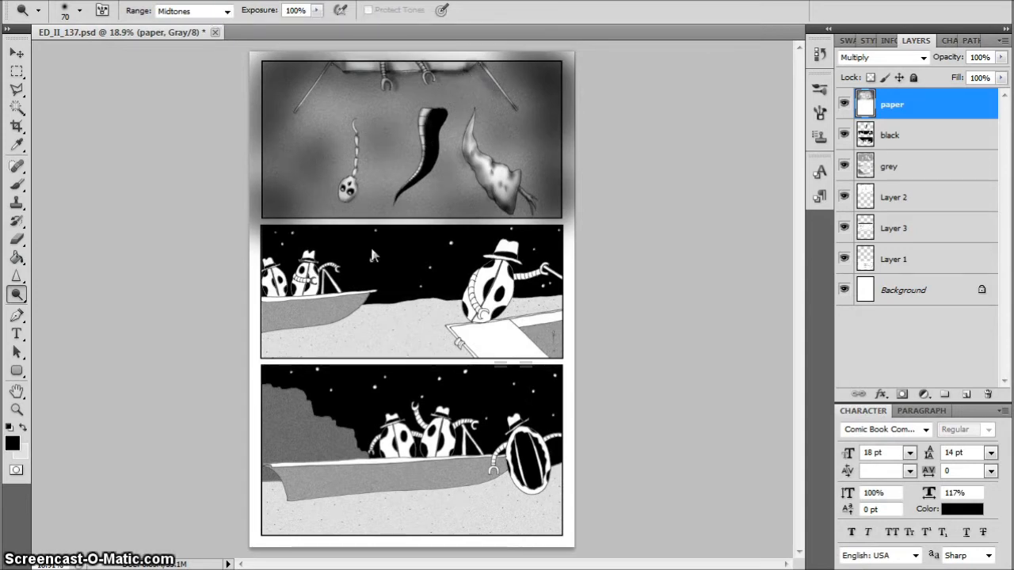
scroll(384, 144, up, 3)
click(275, 287)
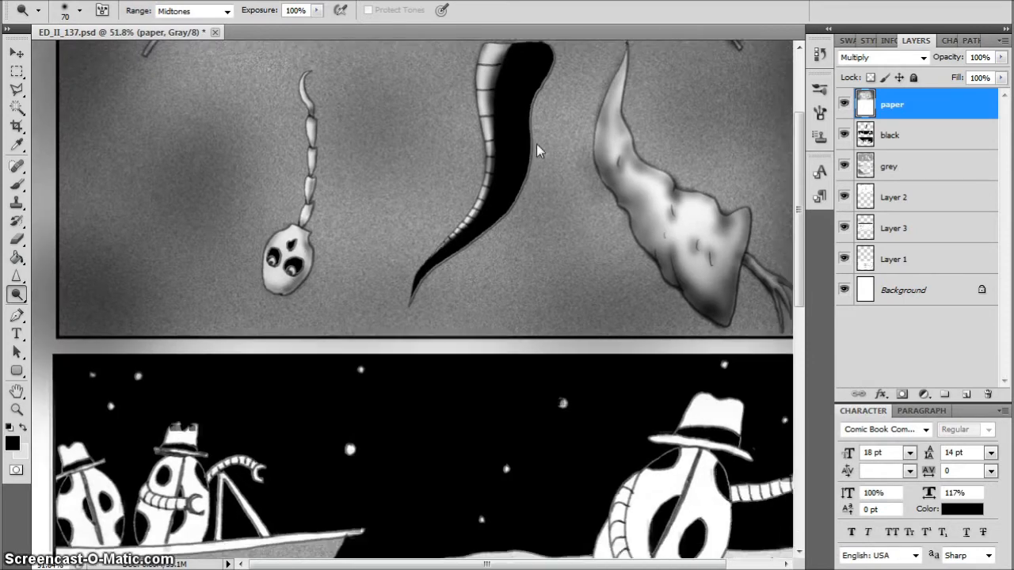
scroll(536, 143, down, 3)
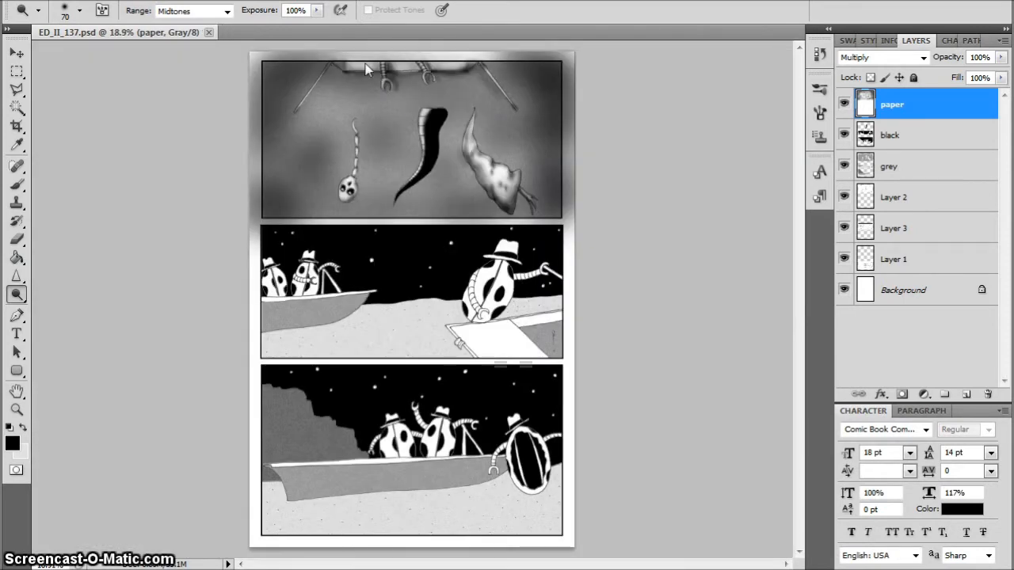
scroll(254, 131, up, 3)
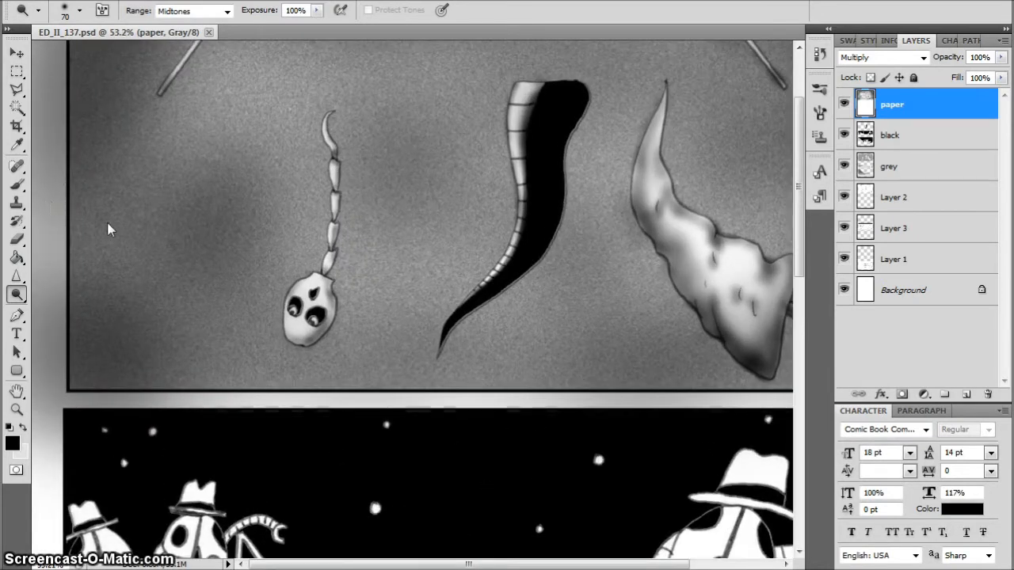
scroll(108, 229, down, 3)
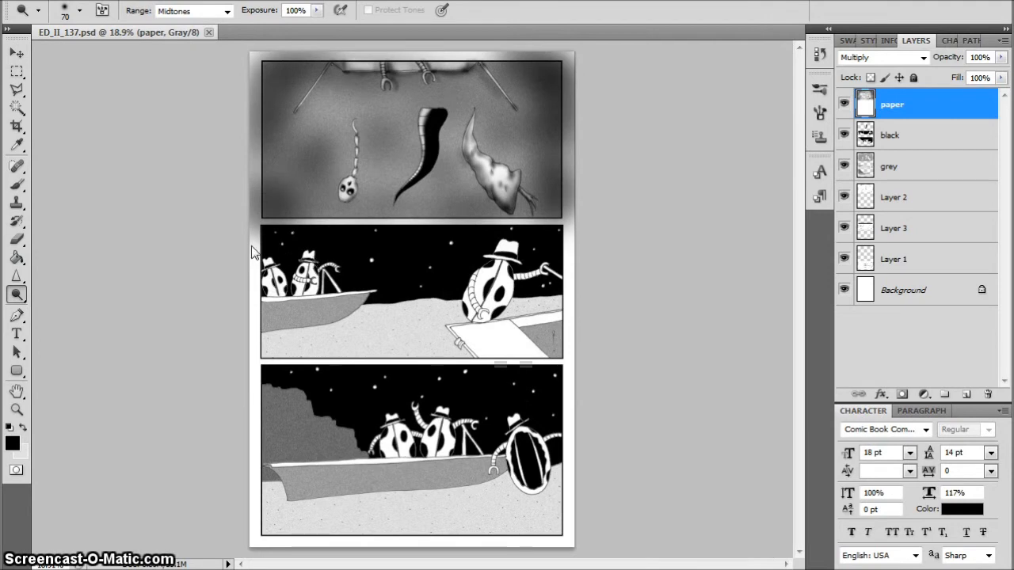
Burn shading around the body of the leftmost beetle in the second panel with a size 45 brush at 53% exposure
scroll(312, 289, up, 4)
drag(449, 566, 448, 566)
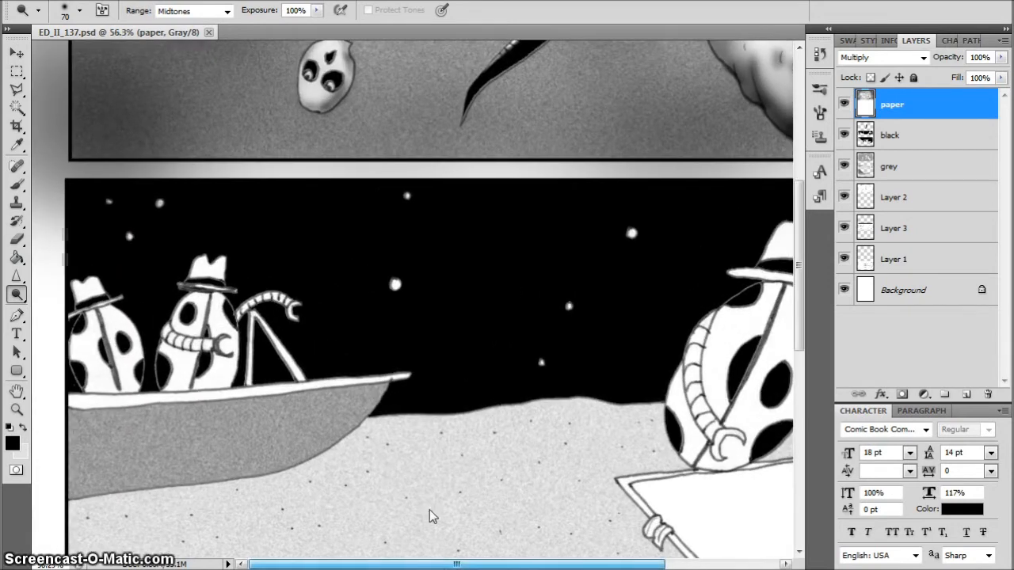
drag(17, 299, 71, 312)
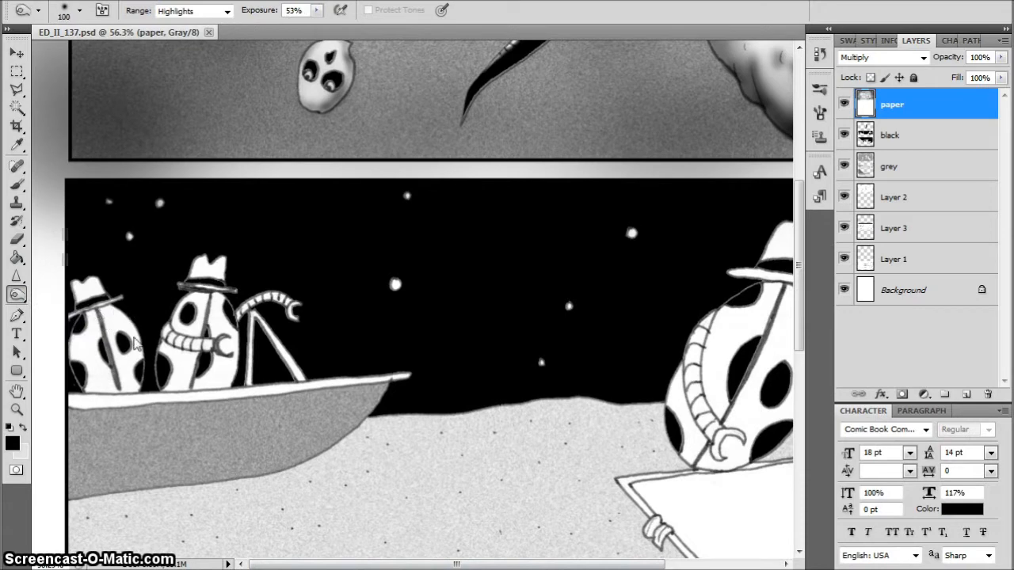
key(bracketright)
mouse_move(139, 385)
mouse_down()
mouse_move(107, 312)
mouse_move(128, 319)
mouse_move(145, 380)
mouse_move(137, 394)
mouse_move(119, 380)
mouse_move(100, 313)
mouse_move(95, 328)
mouse_move(88, 317)
mouse_move(88, 387)
mouse_up()
mouse_move(78, 351)
mouse_down()
mouse_move(88, 385)
mouse_move(73, 372)
mouse_up()
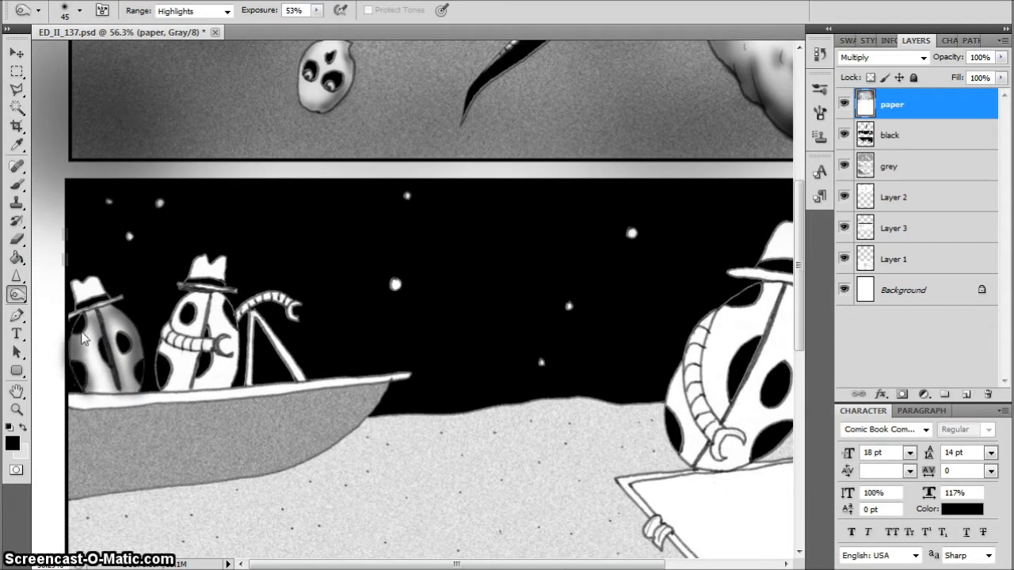
mouse_move(108, 317)
mouse_down()
mouse_move(133, 339)
mouse_move(141, 382)
mouse_move(88, 394)
mouse_move(135, 392)
mouse_move(76, 391)
mouse_move(68, 316)
mouse_up()
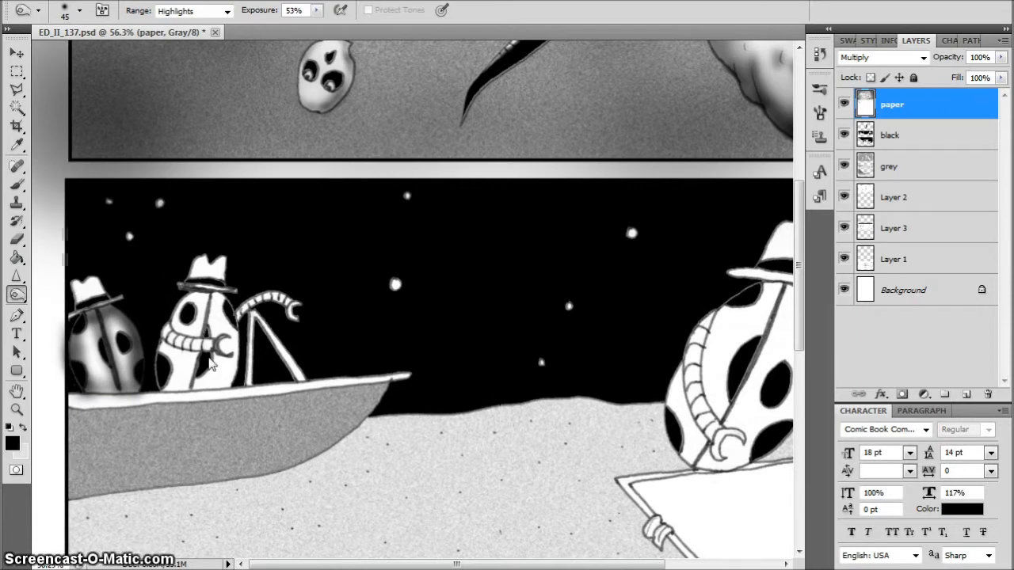
Burn shading around the crown of the leftmost beetle's hat with a size 30 brush
scroll(54, 275, up, 4)
scroll(103, 311, up, 3)
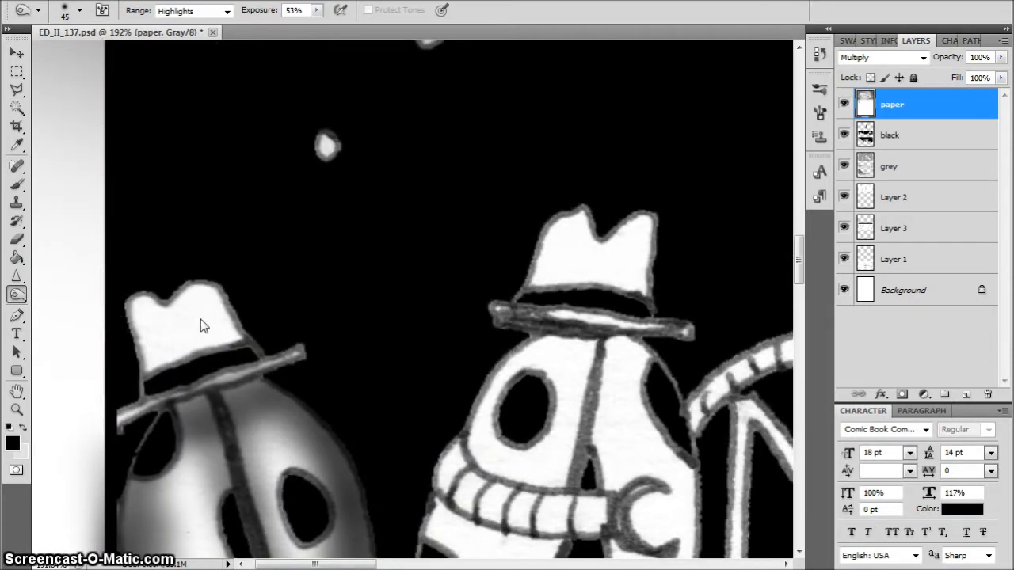
key(bracketleft)
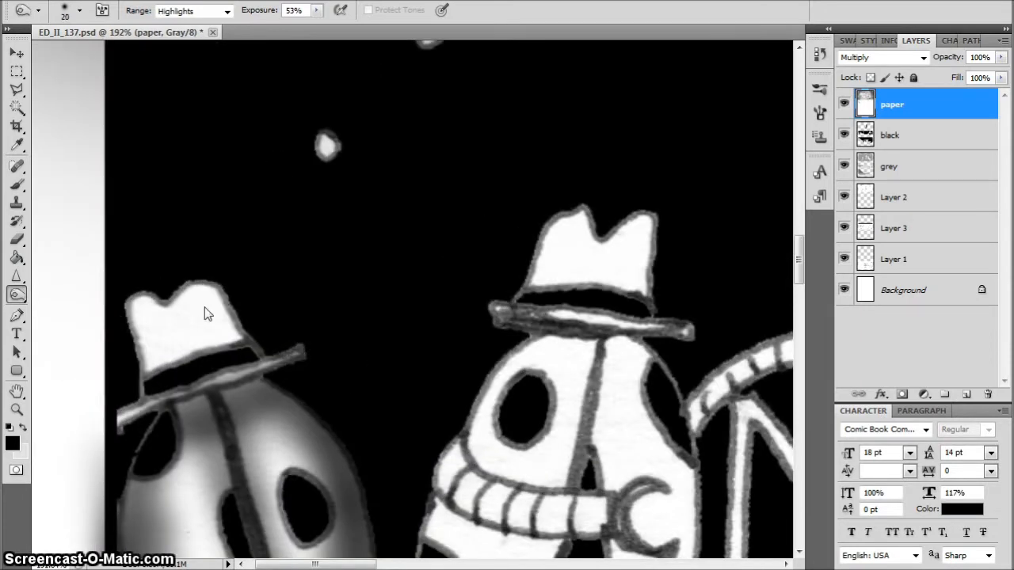
drag(220, 301, 231, 320)
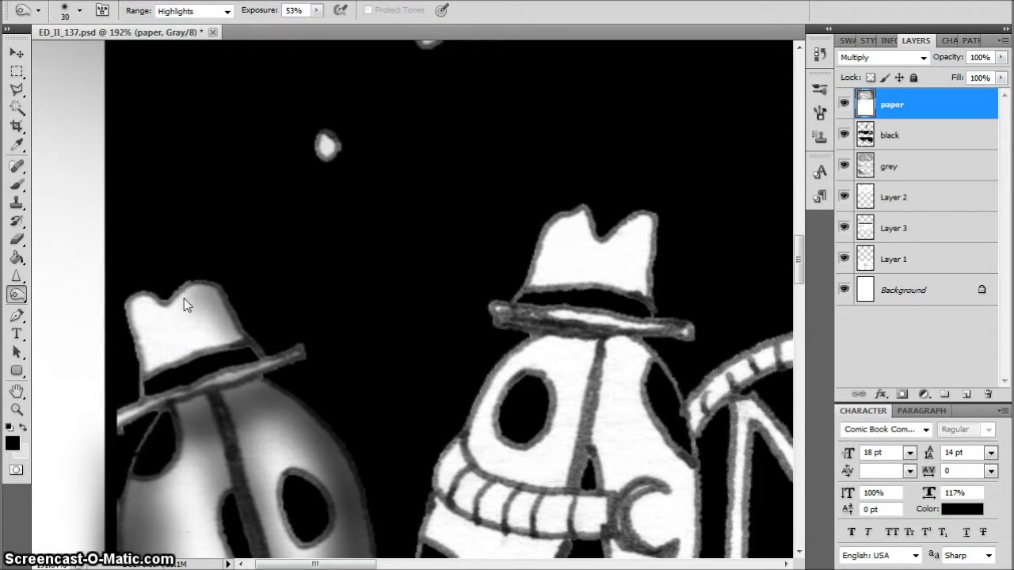
mouse_move(183, 298)
mouse_down()
mouse_move(126, 314)
mouse_move(138, 297)
mouse_move(145, 385)
mouse_move(134, 340)
mouse_move(145, 321)
mouse_move(175, 292)
mouse_move(228, 295)
mouse_up()
Raise the burn exposure to 65% and burn shading onto the second beetle's hat and the body just below its brim
click(317, 10)
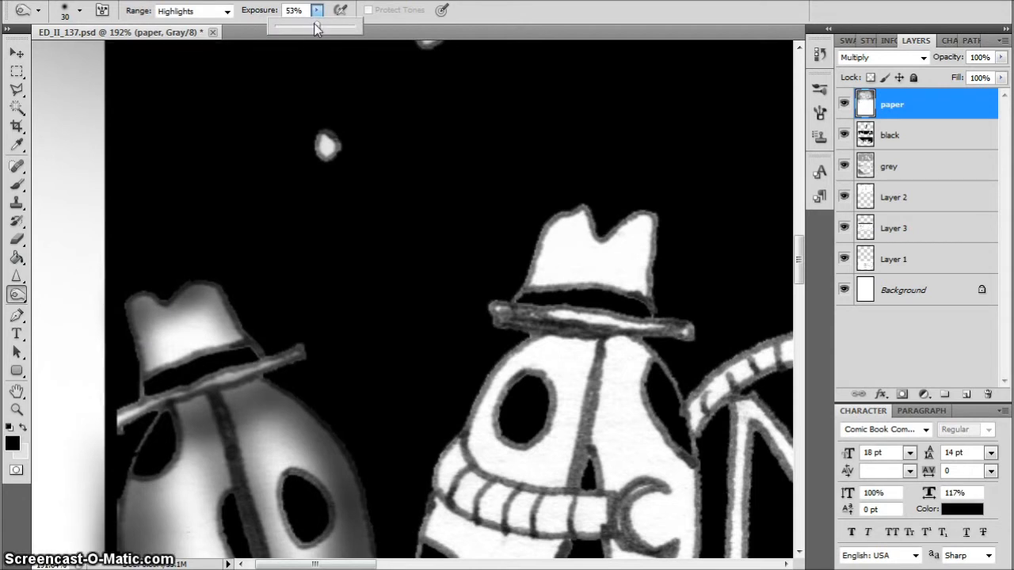
drag(316, 28, 327, 29)
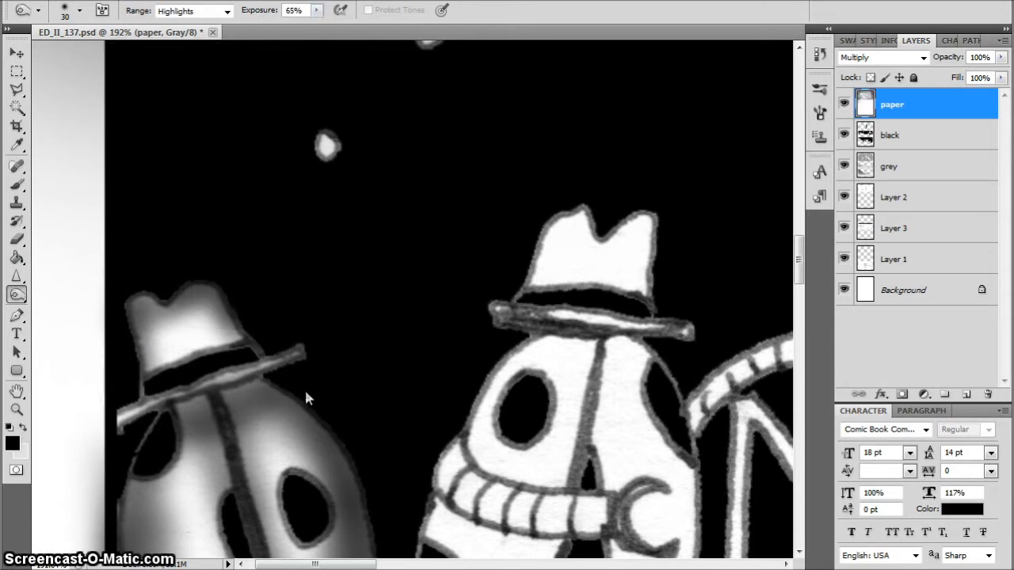
drag(306, 392, 279, 379)
mouse_move(516, 286)
mouse_down()
mouse_move(570, 214)
mouse_move(599, 196)
mouse_move(585, 230)
mouse_move(647, 263)
mouse_move(663, 207)
mouse_move(667, 296)
mouse_move(651, 304)
mouse_move(702, 322)
mouse_move(627, 326)
mouse_move(529, 355)
mouse_up()
Burn shading along the second beetle's left shoulder, its folded arm and its central body line with a size 20 brush
key(ctrl+0)
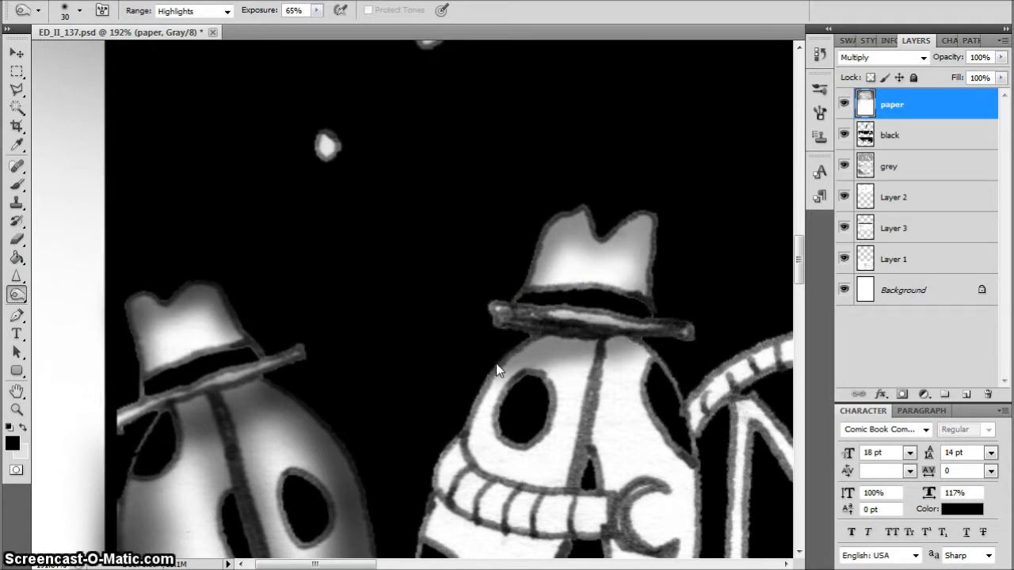
scroll(330, 305, up, 10)
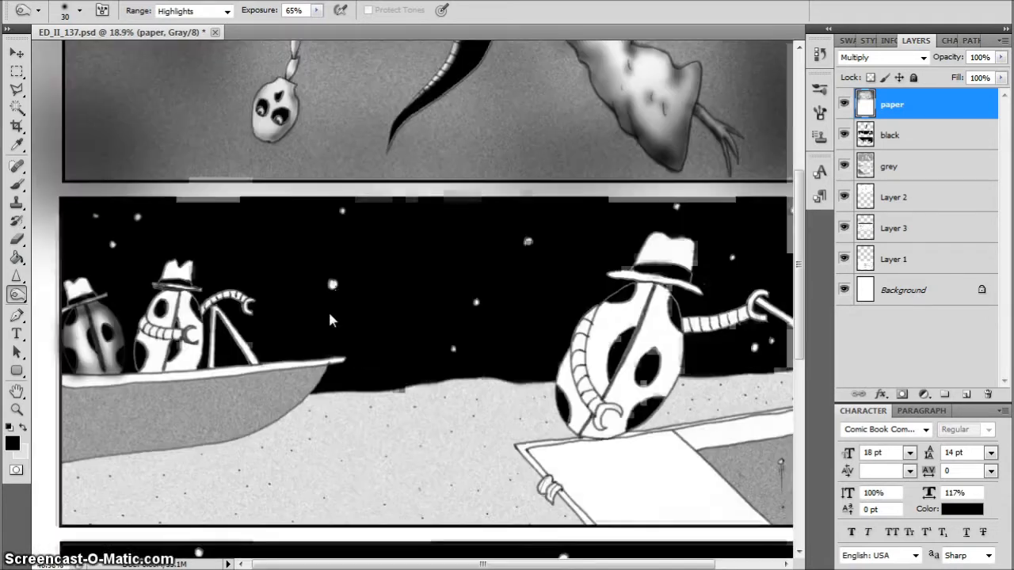
mouse_move(334, 376)
mouse_down()
mouse_move(293, 380)
mouse_move(251, 415)
mouse_up()
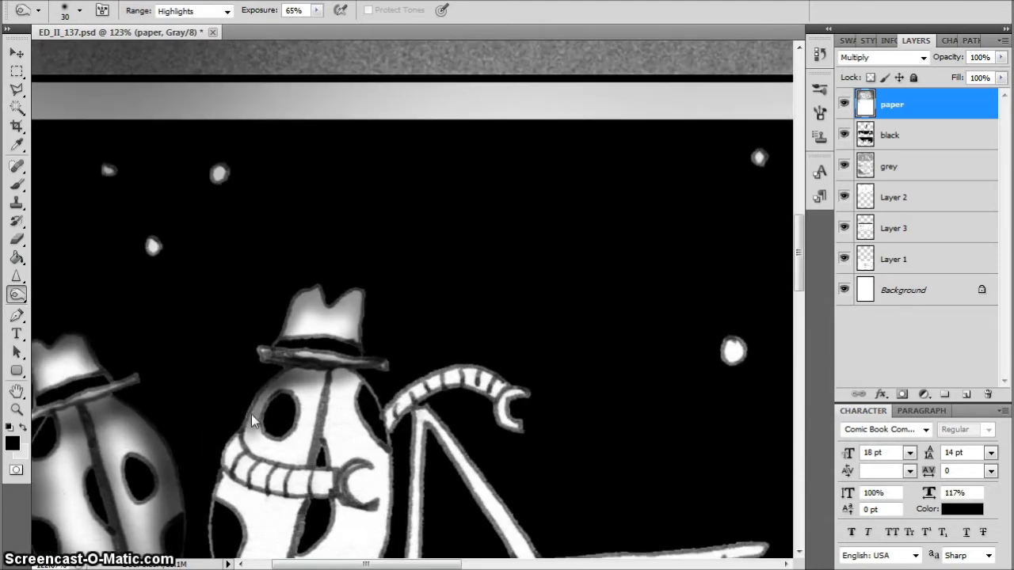
key(bracketleft)
mouse_move(332, 497)
mouse_down()
mouse_move(263, 489)
mouse_move(227, 460)
mouse_move(304, 477)
mouse_move(325, 493)
mouse_move(246, 473)
mouse_up()
mouse_move(305, 505)
mouse_down()
mouse_move(260, 499)
mouse_move(224, 477)
mouse_up()
drag(311, 444, 306, 473)
drag(325, 374, 306, 469)
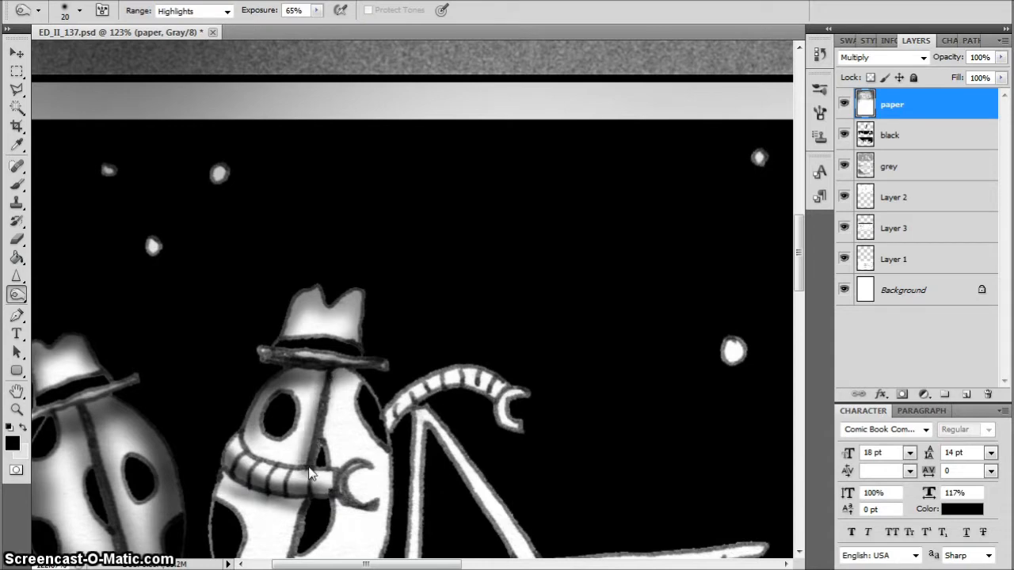
Burn shading around the second beetle's lower body and sides with a size 35 brush
drag(797, 248, 798, 290)
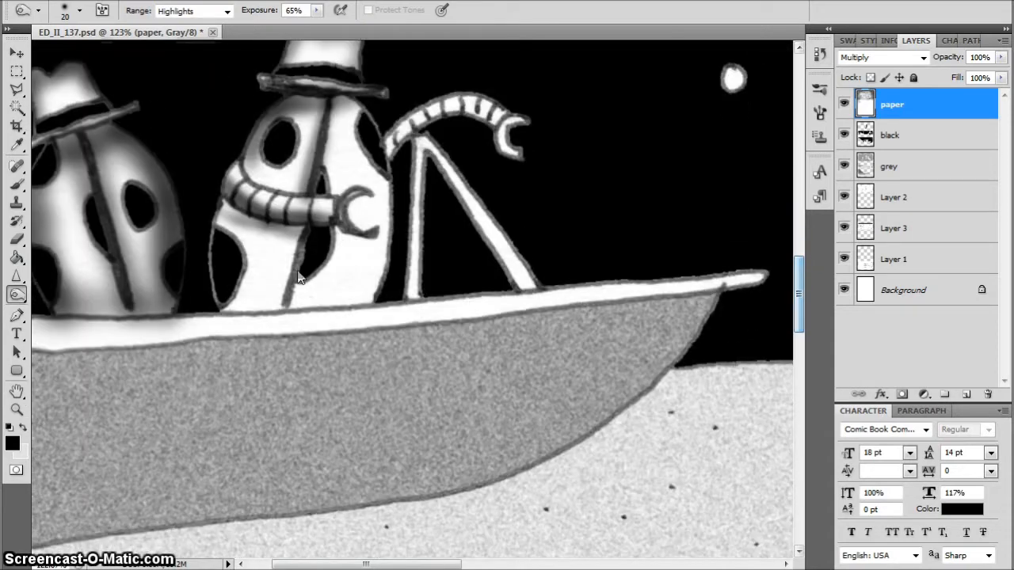
key(bracketleft)
key(bracketright)
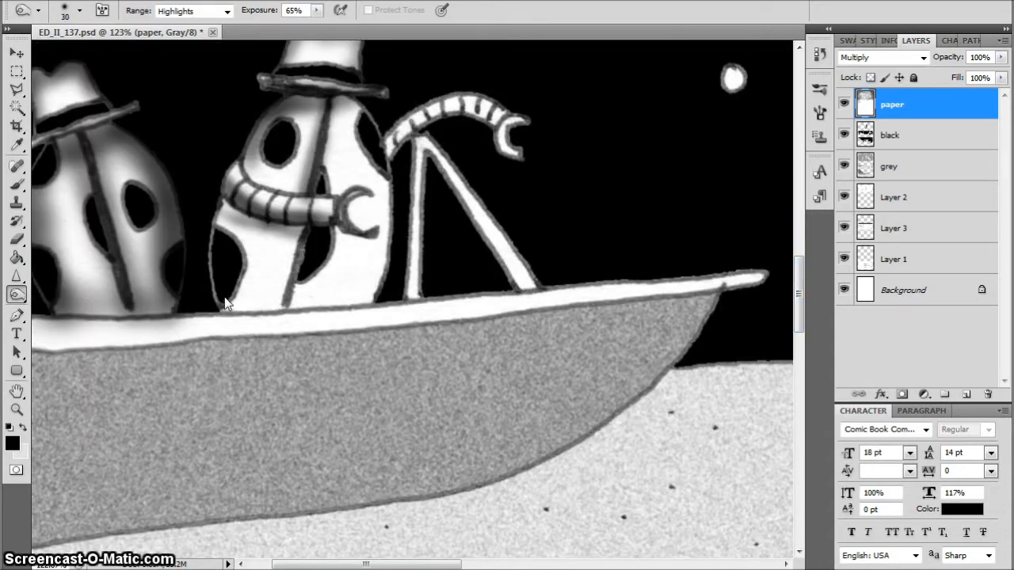
key(bracketright)
mouse_move(226, 313)
mouse_down()
mouse_move(223, 291)
mouse_move(247, 305)
mouse_move(292, 302)
mouse_move(280, 299)
mouse_up()
mouse_move(373, 287)
mouse_down()
mouse_move(379, 127)
mouse_move(364, 107)
mouse_move(374, 262)
mouse_move(360, 293)
mouse_up()
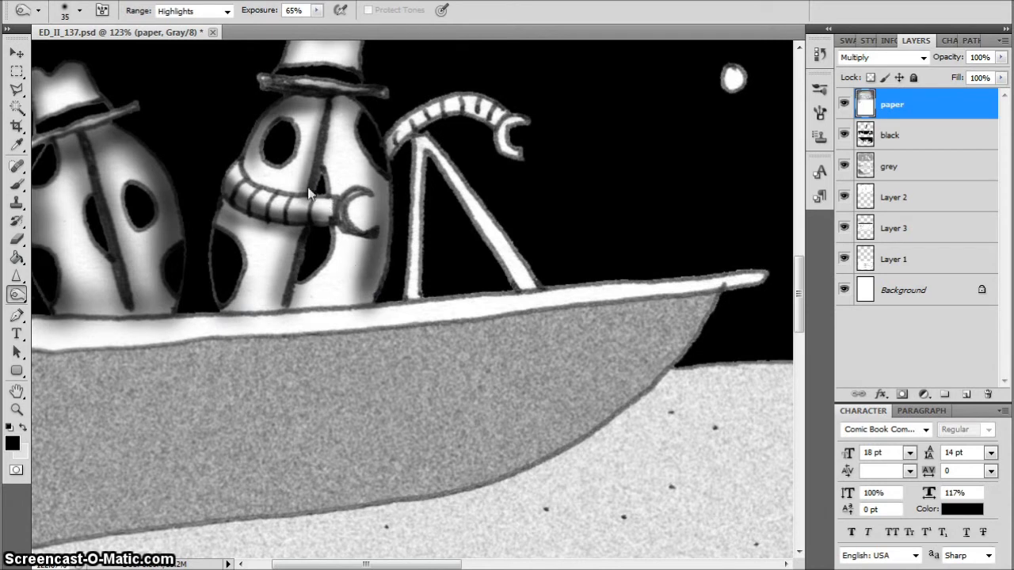
key(bracketright)
mouse_move(328, 159)
mouse_down()
mouse_move(332, 141)
mouse_move(372, 243)
mouse_move(271, 285)
mouse_move(242, 254)
mouse_move(231, 162)
mouse_up()
Burn shading along the second beetle's raised arm and claw with a size 25 brush
mouse_move(406, 150)
mouse_down()
mouse_move(438, 119)
mouse_move(421, 127)
mouse_move(471, 115)
mouse_move(489, 130)
mouse_up()
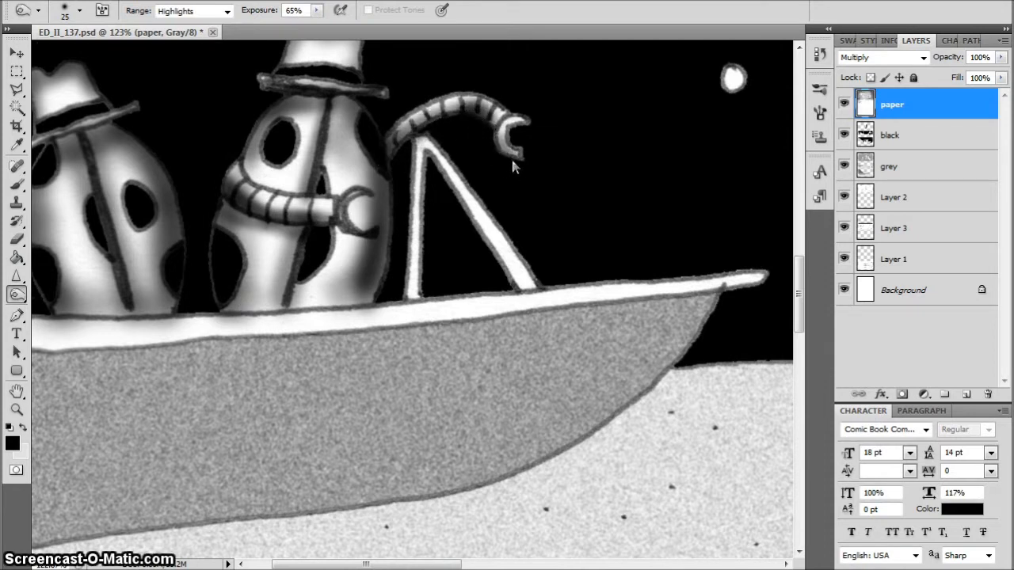
drag(511, 157, 511, 134)
drag(433, 119, 396, 146)
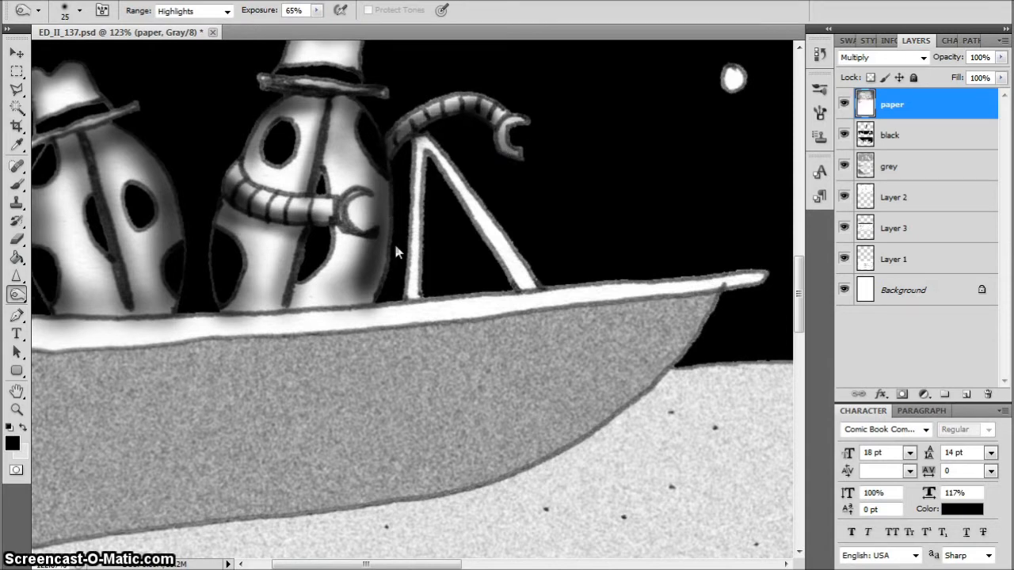
Deepen the shading at the second beetle's right shoulder and base and on the boat rim beneath it with a size 50 brush
drag(373, 302, 337, 284)
key(bracketright)
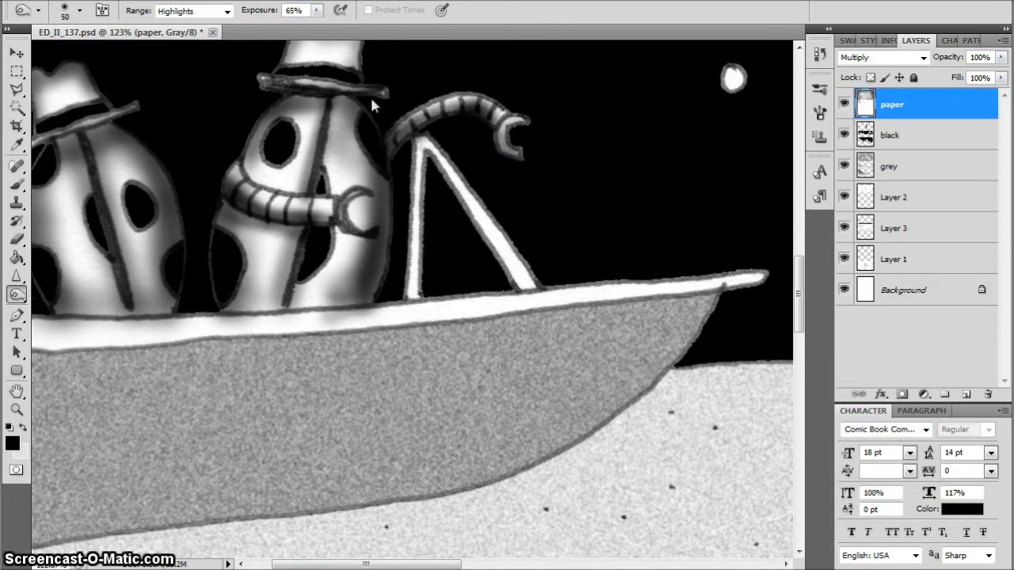
drag(361, 88, 345, 119)
mouse_move(372, 314)
mouse_down()
mouse_move(357, 293)
mouse_move(181, 301)
mouse_move(129, 335)
mouse_up()
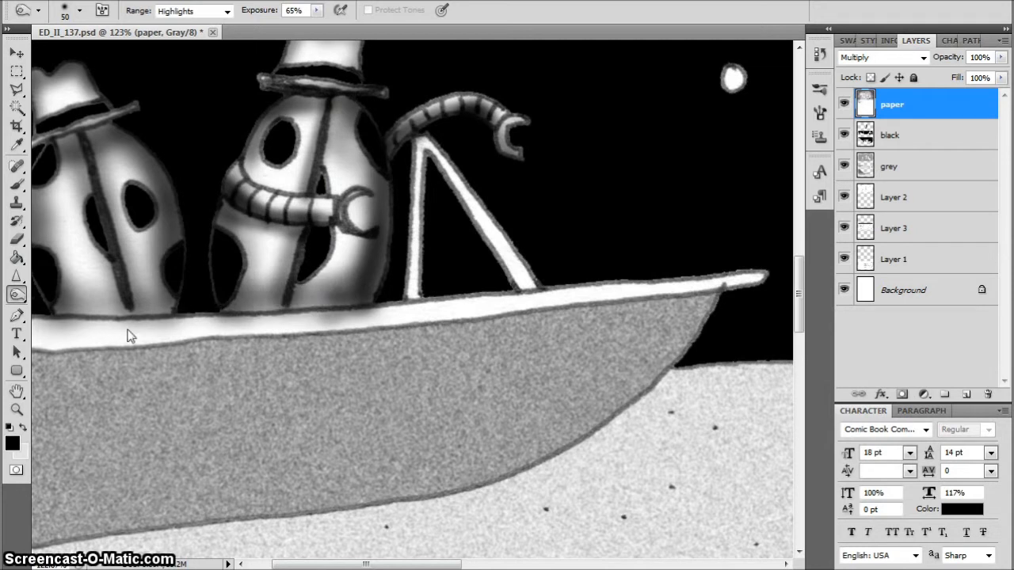
drag(310, 288, 221, 268)
Burn shading onto the two poles beside the second beetle and along the boat's rim with the size 50 brush
drag(410, 301, 420, 131)
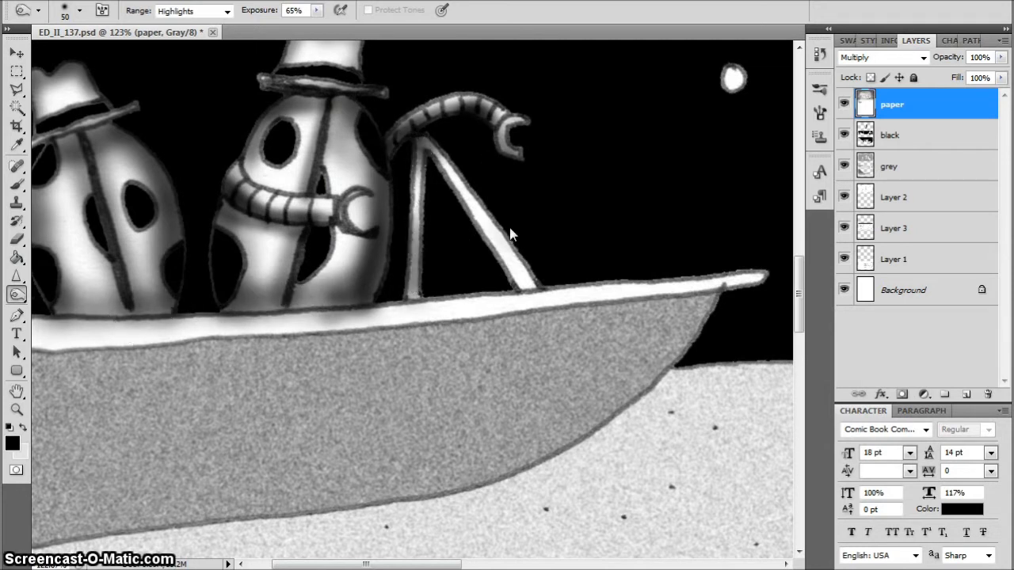
mouse_move(550, 280)
mouse_down()
mouse_move(513, 276)
mouse_move(508, 205)
mouse_move(449, 156)
mouse_move(501, 160)
mouse_move(525, 273)
mouse_up()
mouse_move(775, 288)
mouse_down()
mouse_move(709, 273)
mouse_move(539, 298)
mouse_move(600, 278)
mouse_move(519, 290)
mouse_up()
mouse_move(406, 311)
mouse_down()
mouse_move(225, 317)
mouse_move(367, 322)
mouse_up()
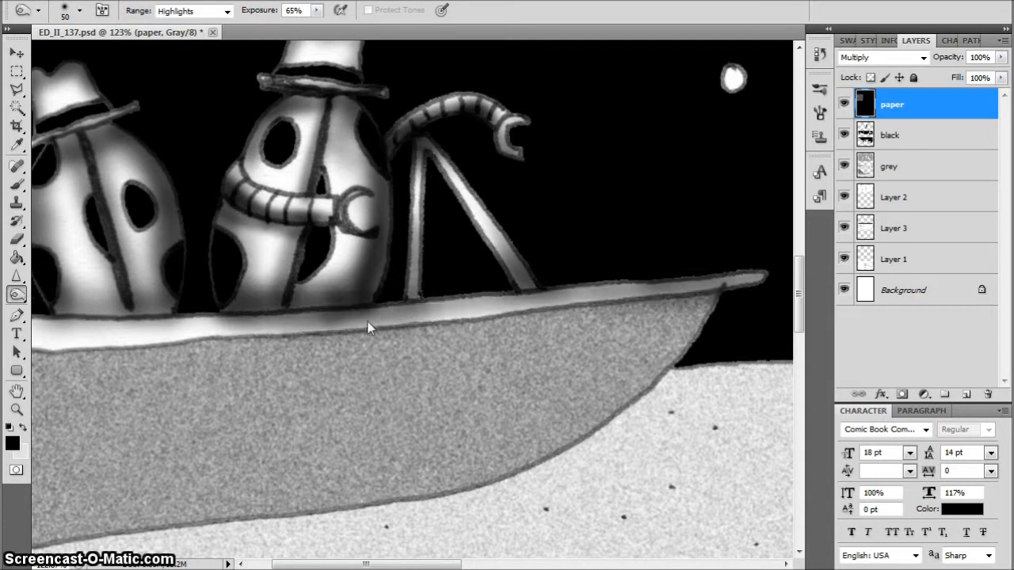
mouse_move(202, 318)
mouse_down()
mouse_move(113, 335)
mouse_move(41, 332)
mouse_up()
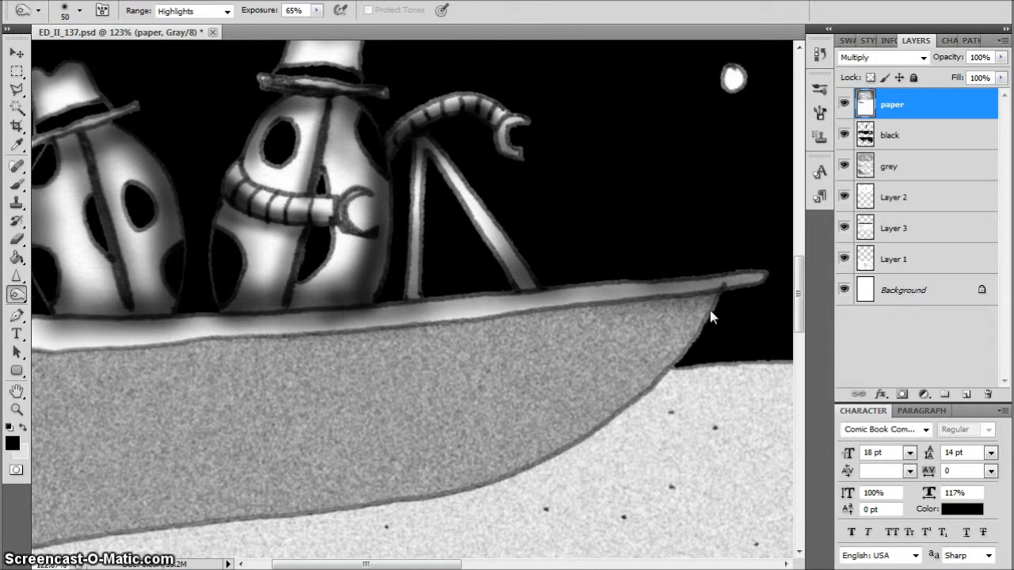
Burn shading along the boat hull's curved bow and lower edge, widening the soft shadow toward the stern with a size 70 brush
mouse_move(697, 339)
mouse_down()
mouse_move(523, 455)
mouse_move(534, 426)
mouse_up()
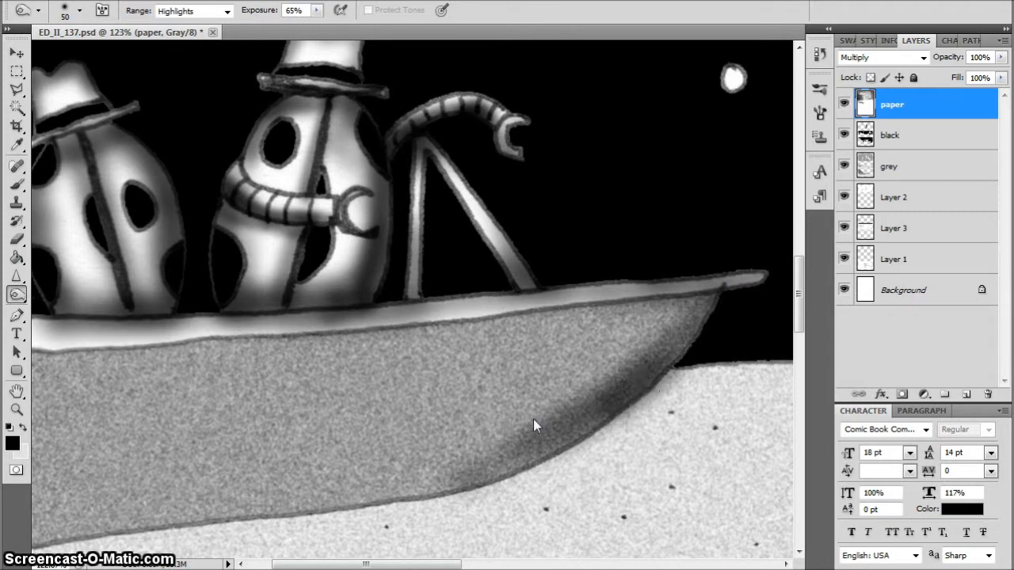
key(ctrl+z)
mouse_move(719, 289)
mouse_down()
mouse_move(579, 430)
mouse_move(519, 464)
mouse_move(178, 530)
mouse_up()
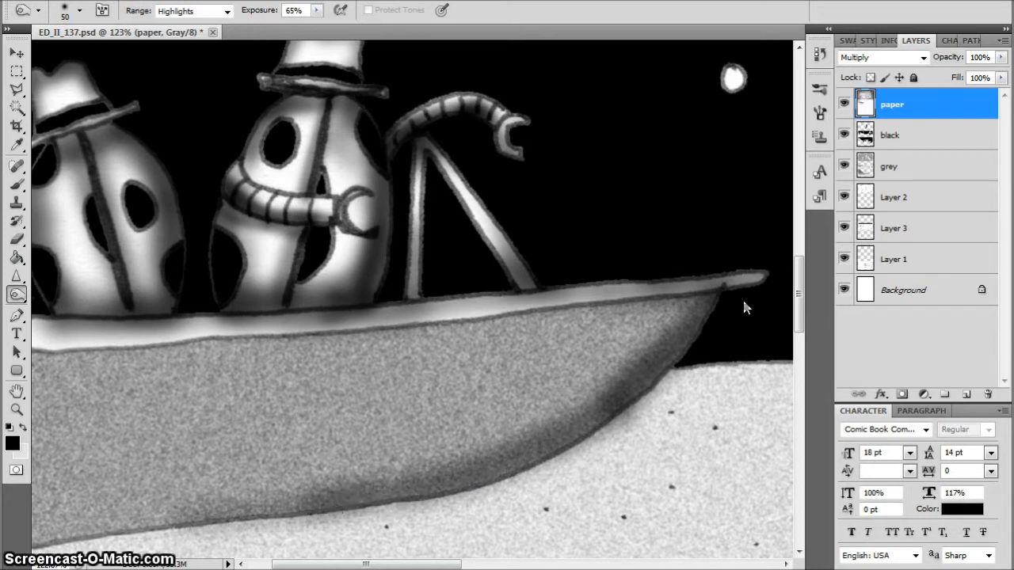
drag(729, 287, 567, 302)
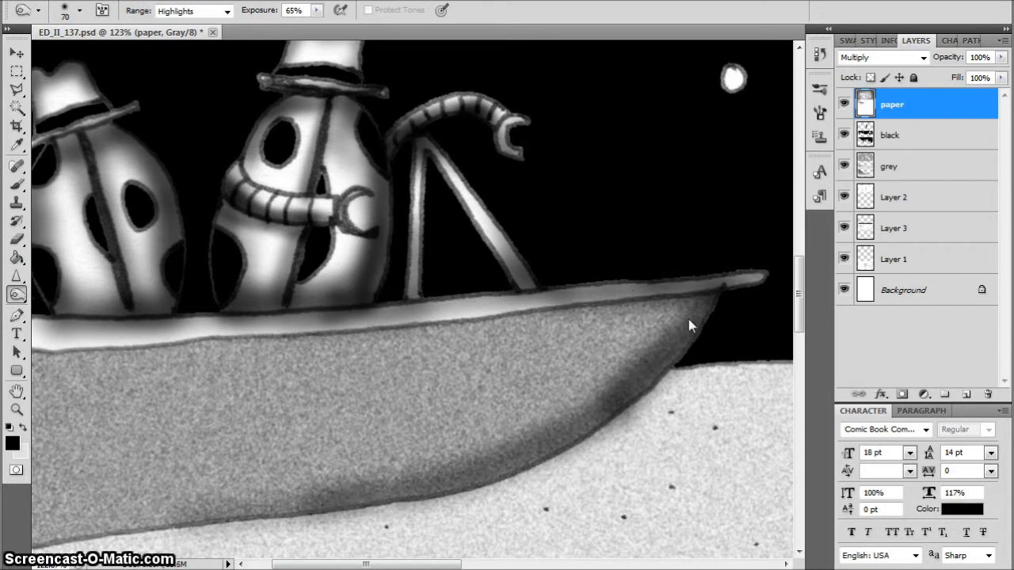
mouse_move(718, 293)
mouse_down()
mouse_move(657, 378)
mouse_move(47, 559)
mouse_up()
drag(406, 564, 383, 564)
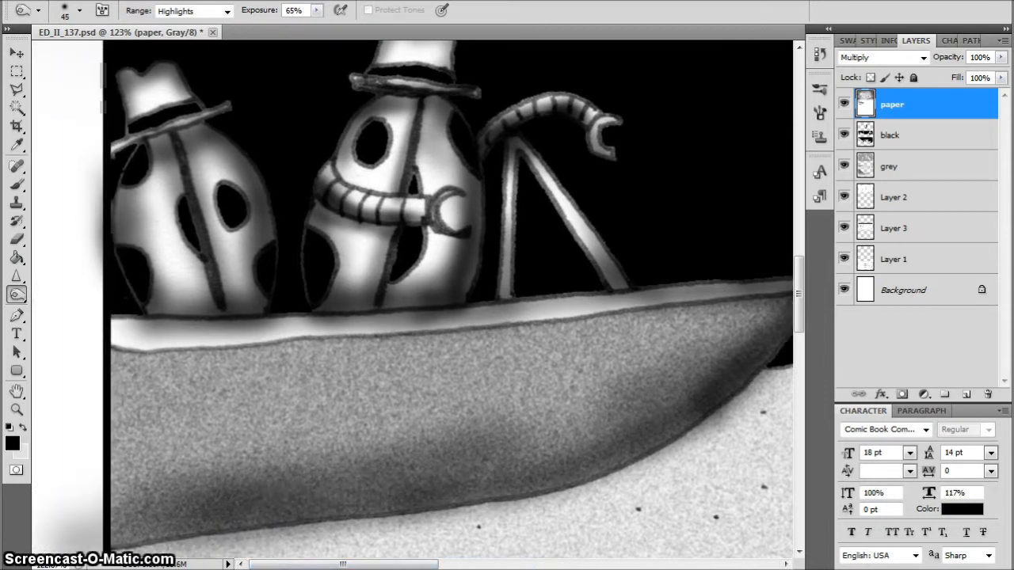
mouse_move(119, 550)
mouse_down()
mouse_move(515, 490)
mouse_move(650, 434)
mouse_up()
Burn shading along the hull's upper edge beneath the rim, and darken the middle of the hull with a size 90 brush
drag(771, 310, 306, 348)
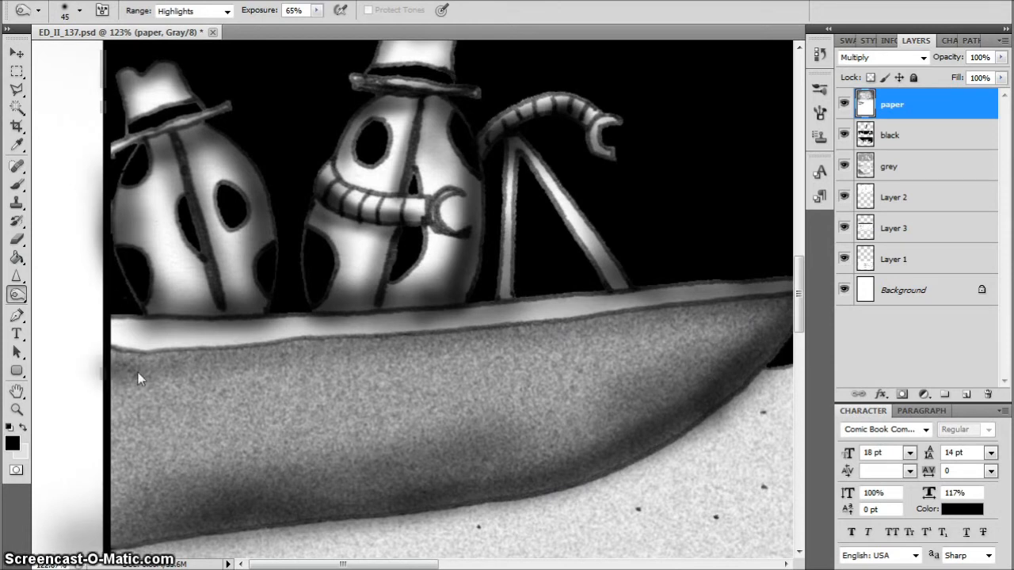
mouse_move(138, 372)
mouse_down()
mouse_move(351, 363)
mouse_move(794, 308)
mouse_move(199, 369)
mouse_up()
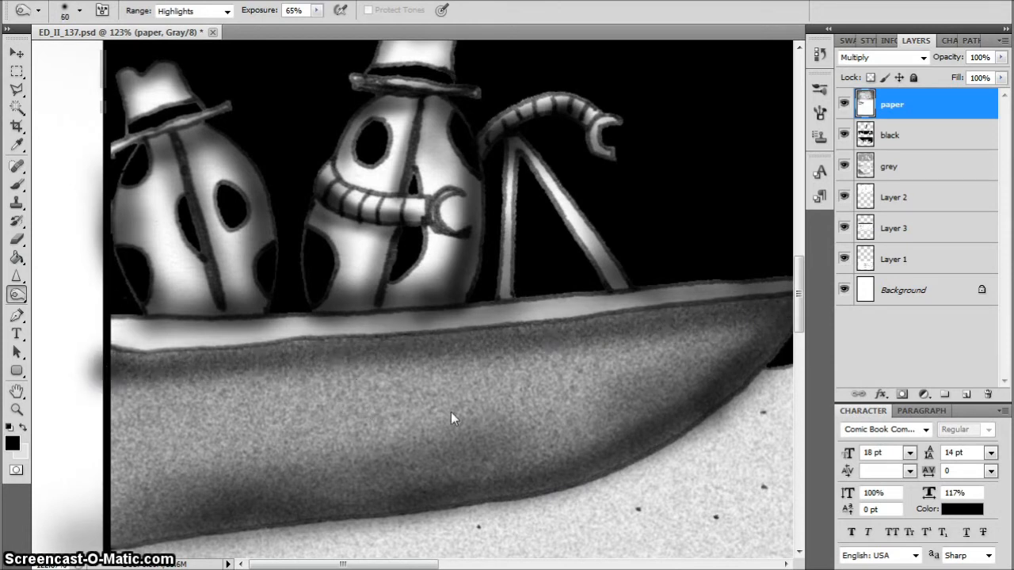
mouse_move(705, 347)
mouse_down()
mouse_move(102, 425)
mouse_move(143, 446)
mouse_move(159, 484)
mouse_up()
mouse_move(670, 351)
mouse_down()
mouse_move(607, 441)
mouse_move(444, 441)
mouse_move(461, 386)
mouse_up()
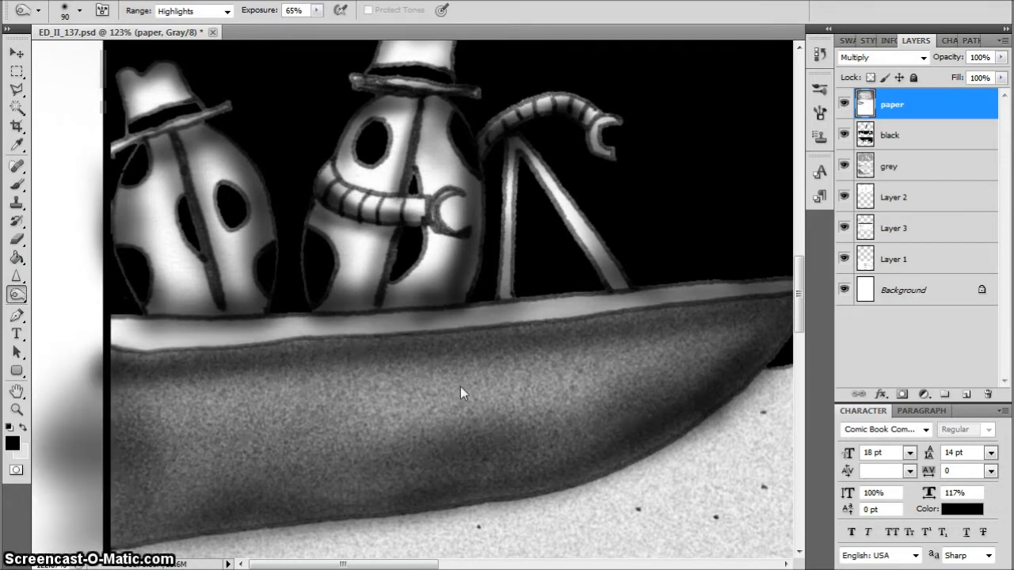
drag(202, 340, 91, 332)
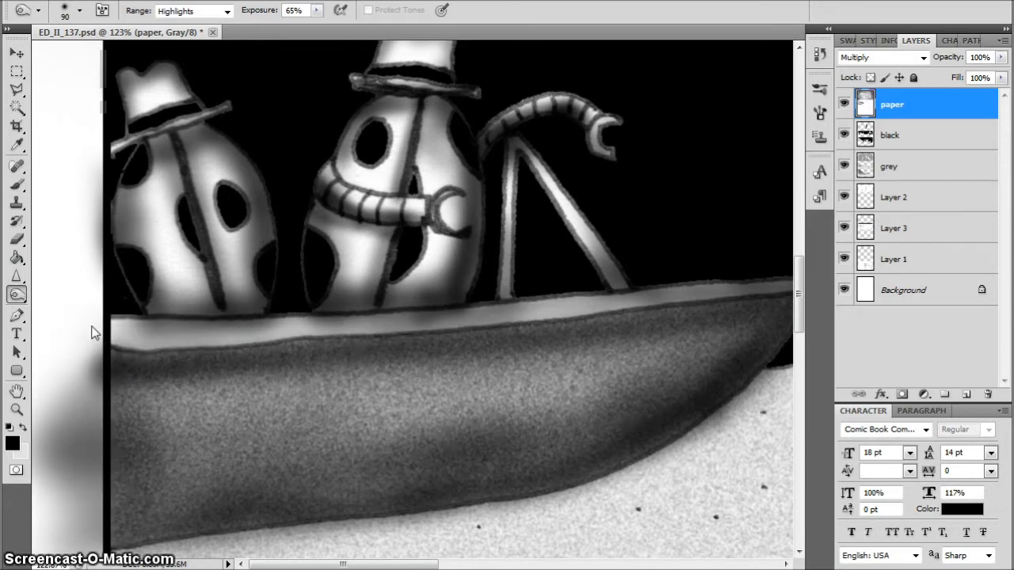
Burn shading onto the ground beneath the boat, along the horizon and along the middle panel's lower border, using size 90 and 200 brushes
key(ctrl+0)
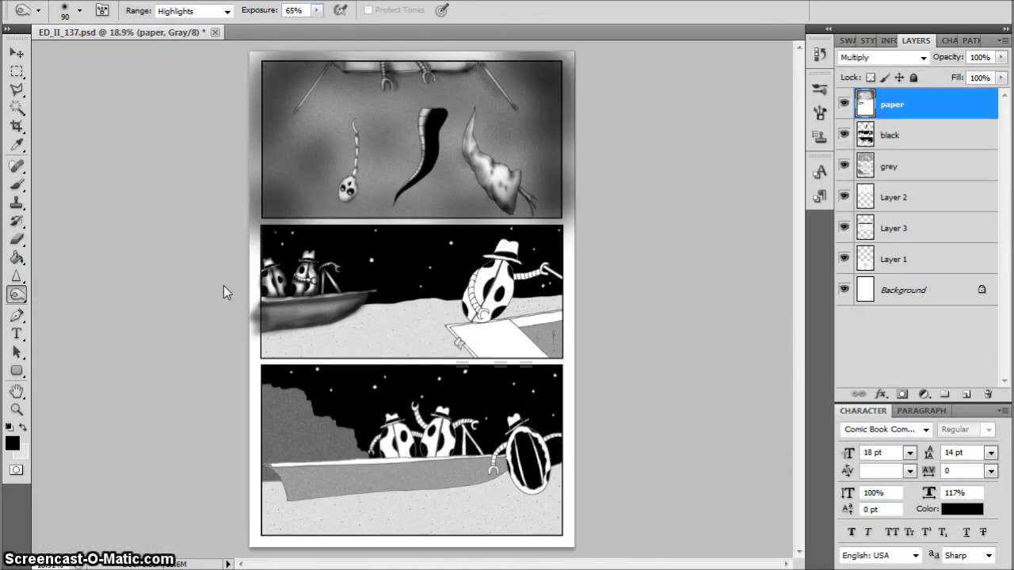
scroll(223, 285, up, 5)
mouse_move(388, 346)
mouse_down()
mouse_move(315, 400)
mouse_move(123, 428)
mouse_up()
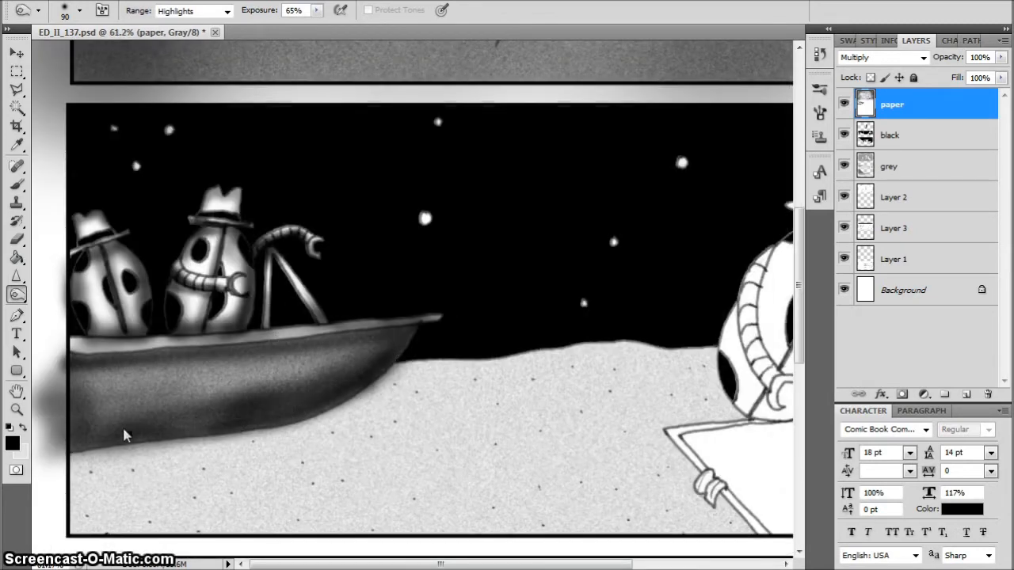
mouse_move(419, 361)
mouse_down()
mouse_move(367, 403)
mouse_move(243, 446)
mouse_move(95, 464)
mouse_move(389, 403)
mouse_move(388, 389)
mouse_move(577, 342)
mouse_move(711, 349)
mouse_up()
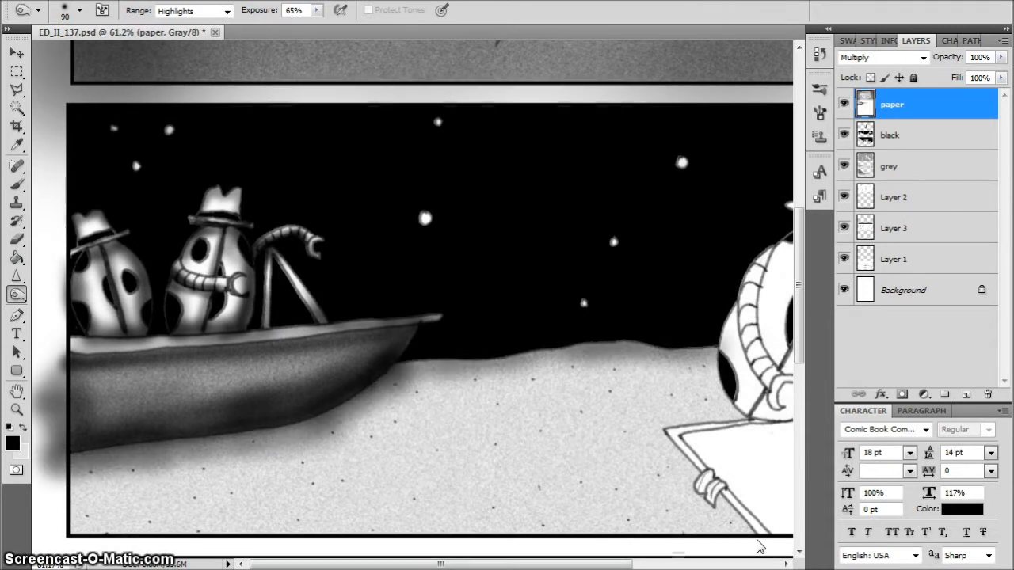
mouse_move(758, 544)
mouse_down()
mouse_move(45, 532)
mouse_move(56, 475)
mouse_up()
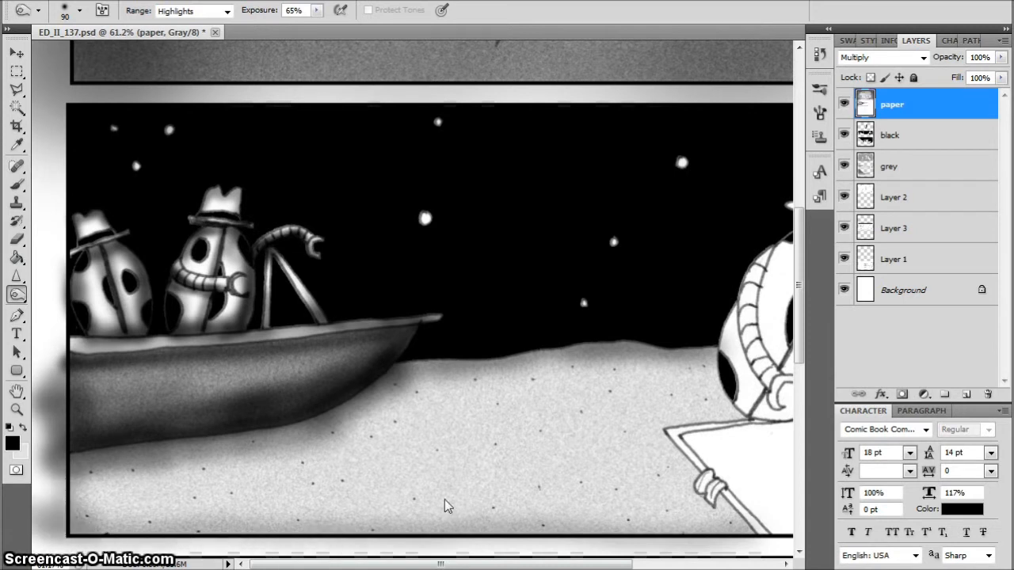
drag(703, 523, 49, 503)
drag(291, 368, 7, 425)
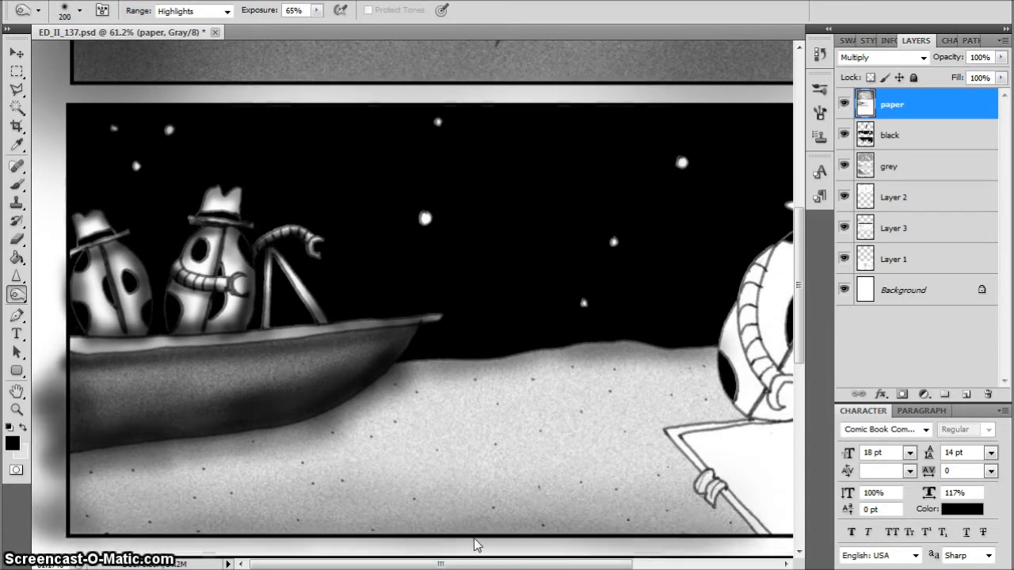
Burn shading onto the crown and brim of the large beetle's hat in the middle panel with a smaller brush
drag(440, 564, 586, 565)
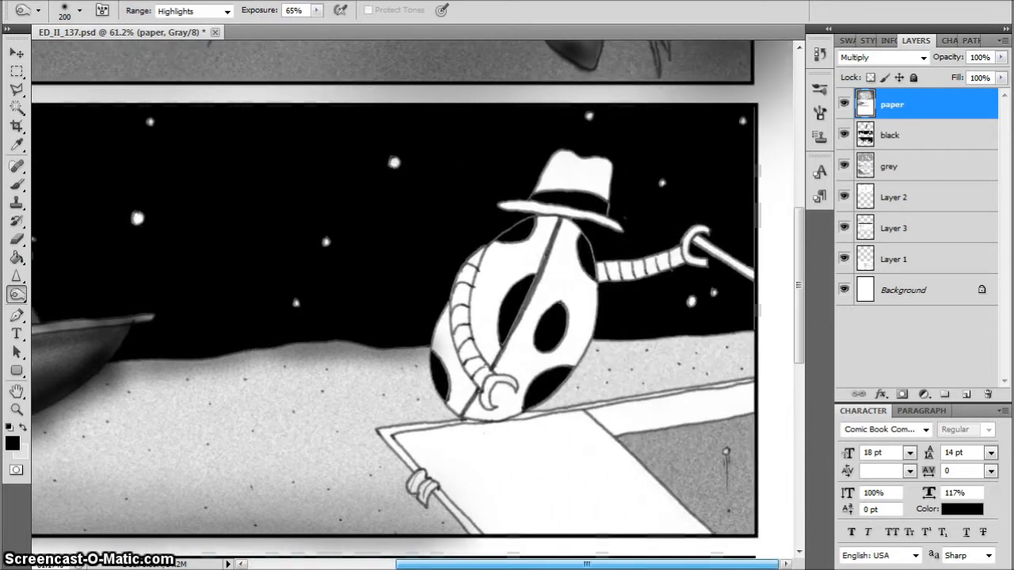
key(bracketleft)
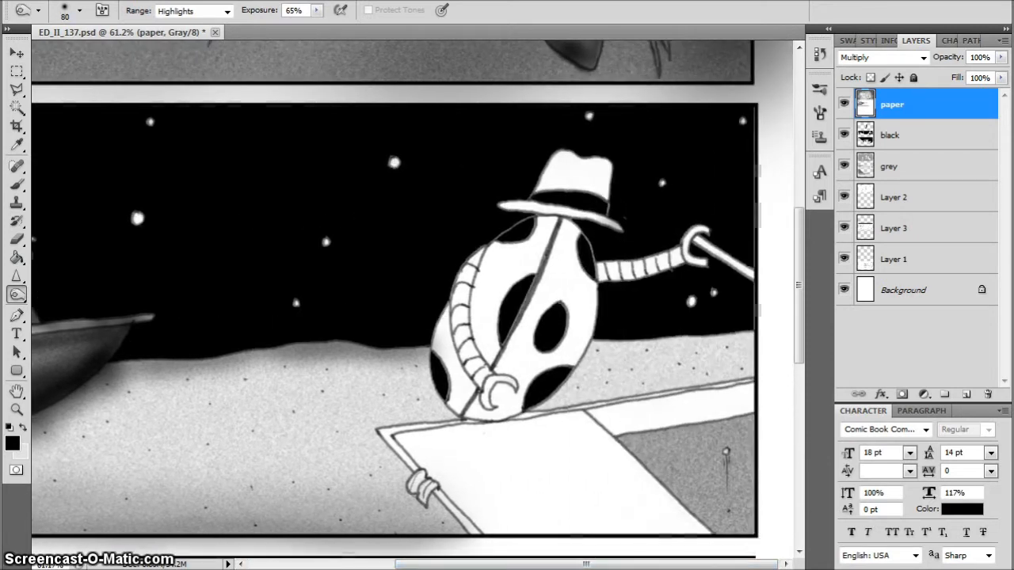
mouse_move(606, 225)
mouse_down()
mouse_move(600, 167)
mouse_move(569, 157)
mouse_move(570, 141)
mouse_move(508, 192)
mouse_move(555, 156)
mouse_move(598, 182)
mouse_up()
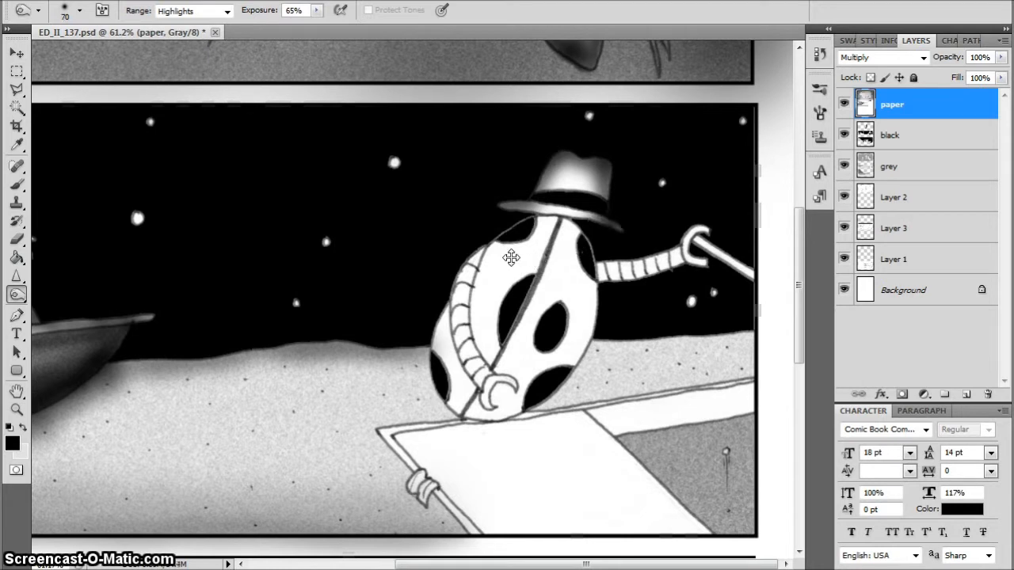
Burn shading around the large beetle's body and along its bent arm, using brush sizes between 30 and 50
mouse_move(592, 246)
mouse_down()
mouse_move(573, 225)
mouse_move(534, 218)
mouse_move(547, 222)
mouse_move(498, 239)
mouse_up()
mouse_move(547, 217)
mouse_down()
mouse_move(599, 278)
mouse_move(596, 338)
mouse_move(606, 287)
mouse_move(594, 329)
mouse_move(522, 405)
mouse_move(502, 415)
mouse_move(450, 406)
mouse_move(460, 415)
mouse_move(440, 392)
mouse_move(432, 348)
mouse_move(446, 302)
mouse_move(460, 408)
mouse_move(515, 340)
mouse_move(522, 318)
mouse_move(502, 353)
mouse_move(555, 233)
mouse_move(487, 250)
mouse_up()
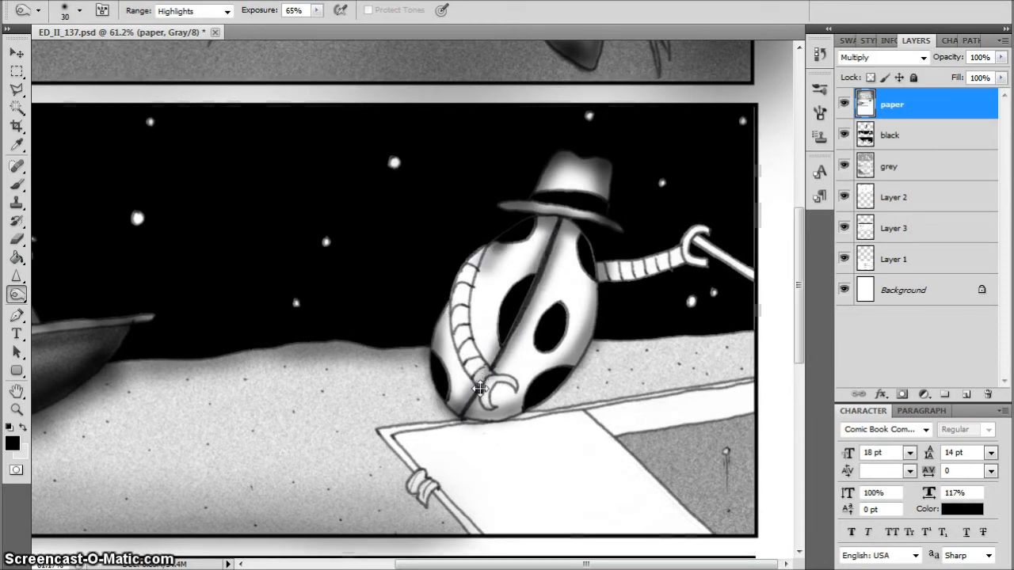
mouse_move(483, 392)
mouse_down()
mouse_move(460, 342)
mouse_move(455, 286)
mouse_move(463, 353)
mouse_move(448, 325)
mouse_up()
mouse_move(474, 383)
mouse_down()
mouse_move(502, 417)
mouse_move(546, 392)
mouse_move(593, 295)
mouse_move(589, 259)
mouse_up()
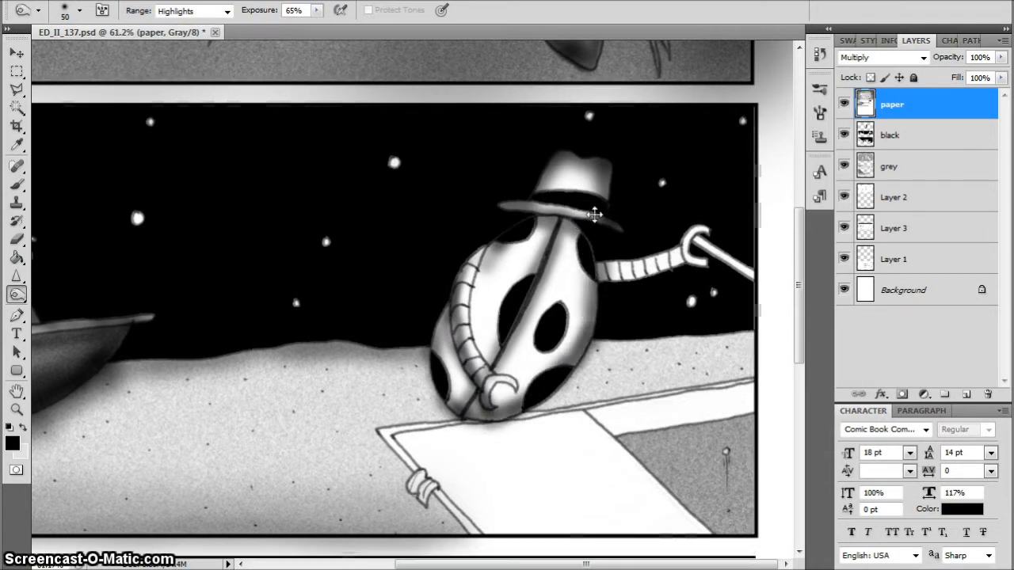
drag(470, 264, 451, 309)
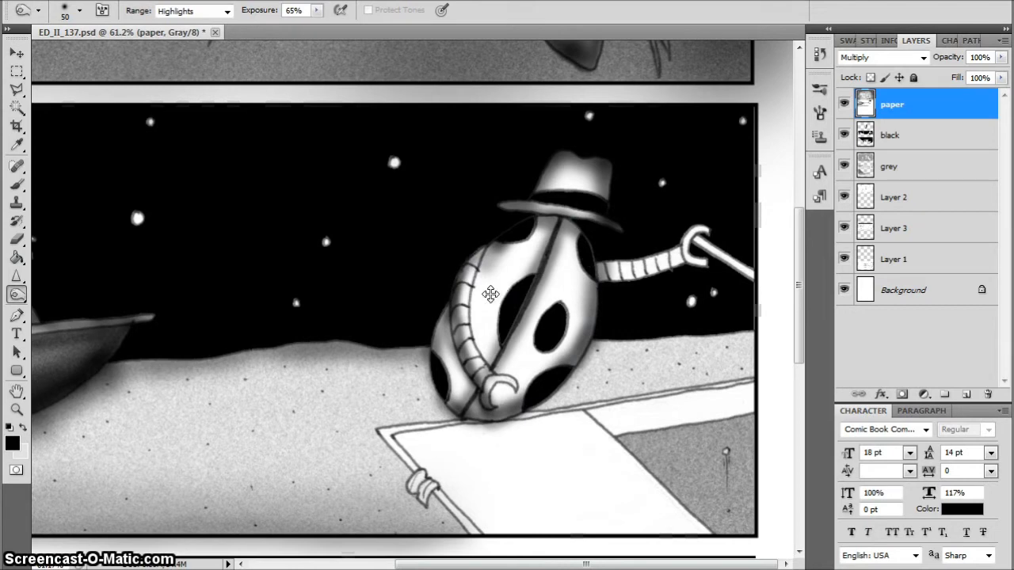
mouse_move(491, 246)
mouse_down()
mouse_move(464, 327)
mouse_move(469, 301)
mouse_move(476, 335)
mouse_move(504, 352)
mouse_move(502, 385)
mouse_move(485, 409)
mouse_up()
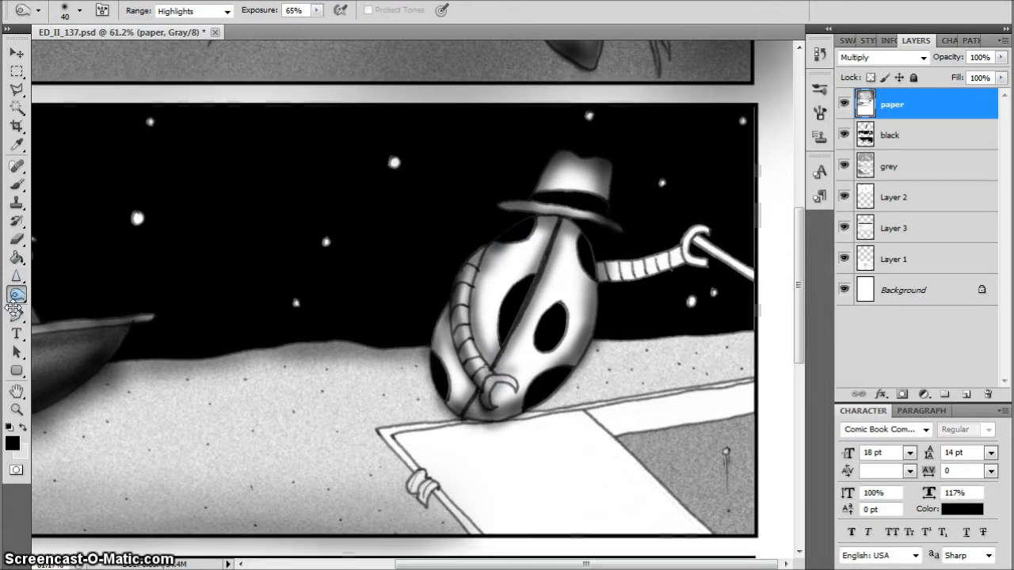
Dodge highlights along the large beetle's bent arm with a small brush, using the Midtones range and 100% exposure
drag(17, 295, 62, 294)
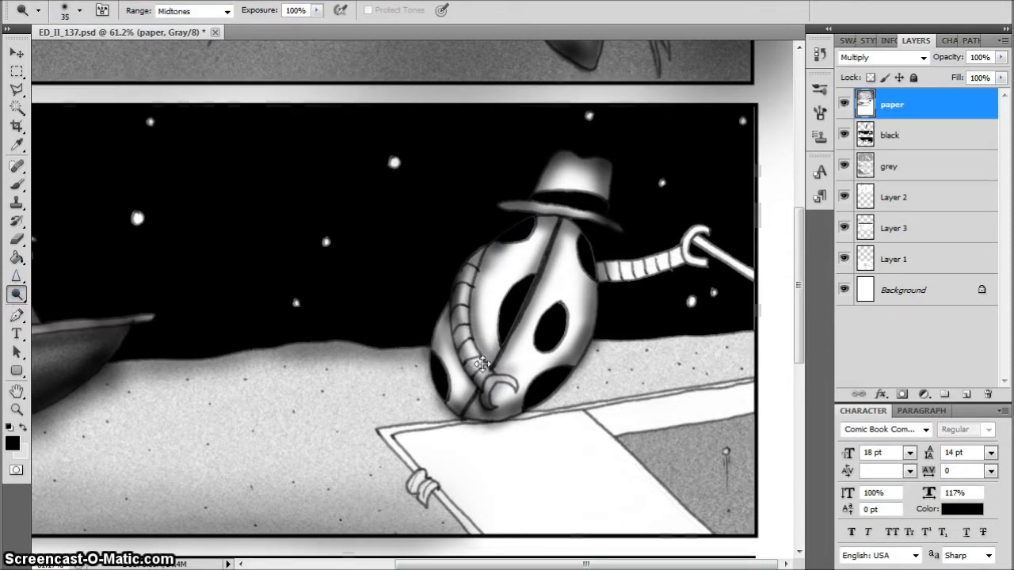
drag(473, 348, 460, 320)
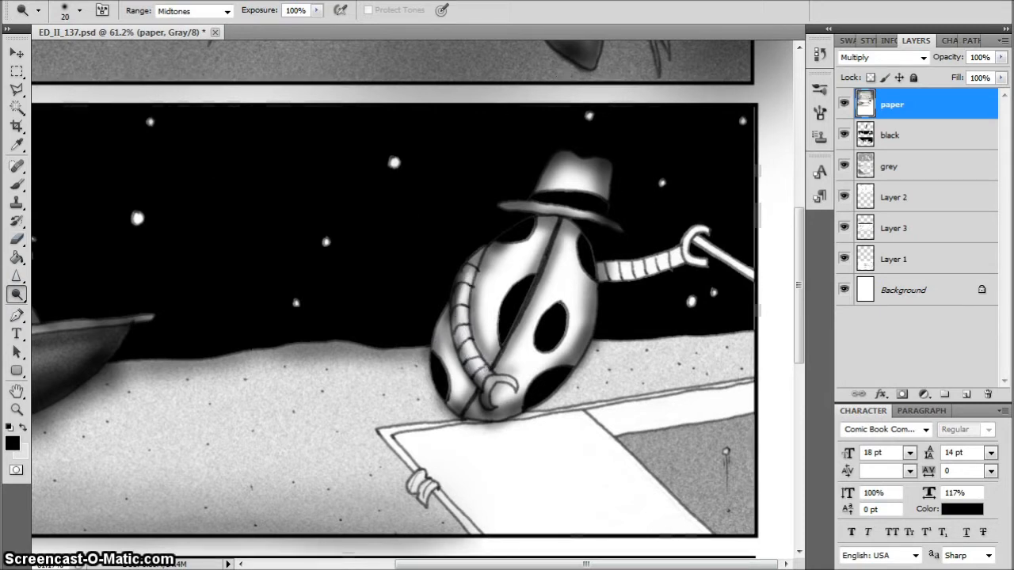
Burn deeper shading onto the large beetle's body sides, and shade its outstretched arm, claw and pole with a size 40 brush
drag(16, 295, 65, 298)
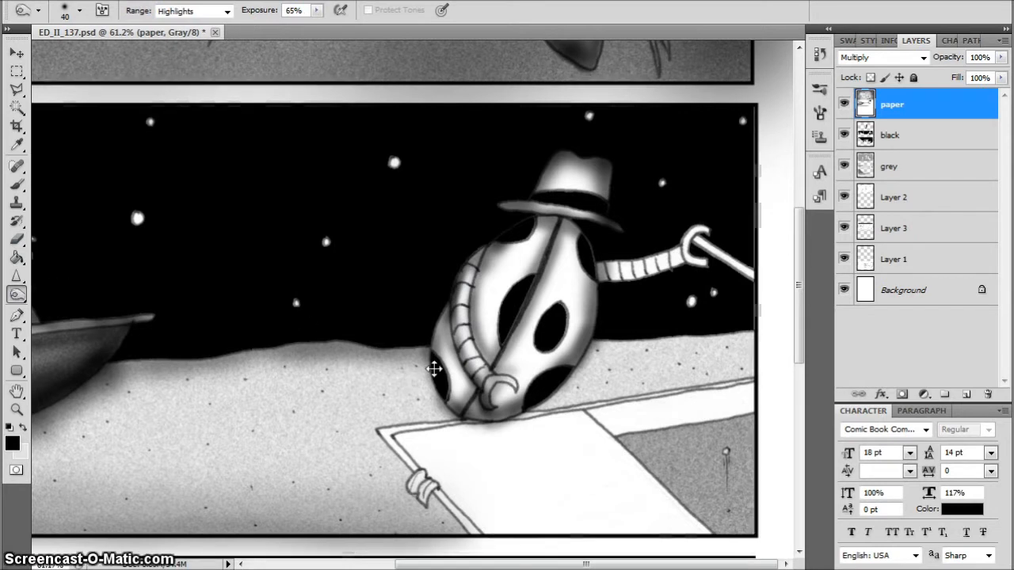
mouse_move(456, 404)
mouse_down()
mouse_move(459, 278)
mouse_move(595, 262)
mouse_move(586, 312)
mouse_move(640, 301)
mouse_up()
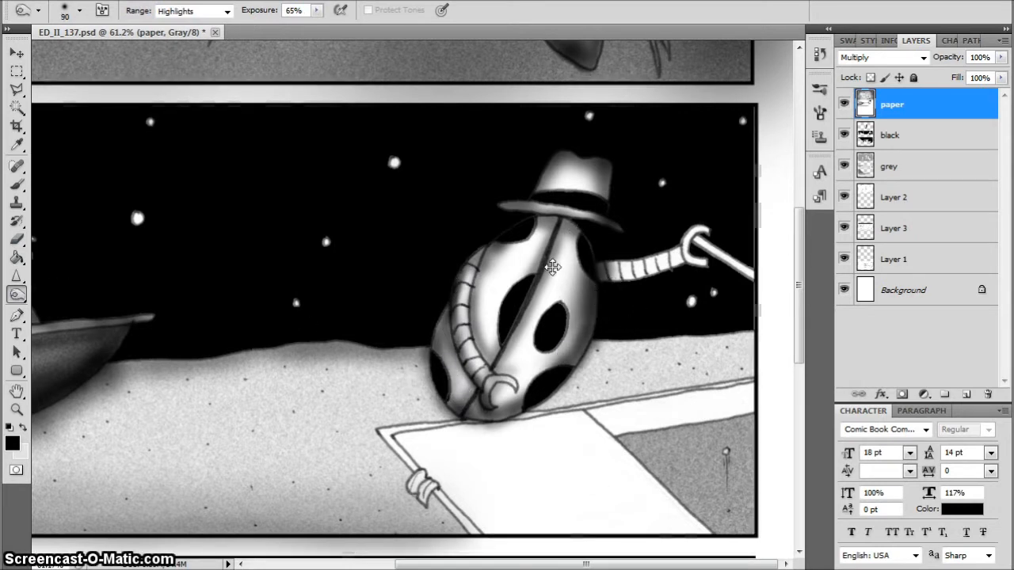
key(bracketleft)
key(bracketleft)
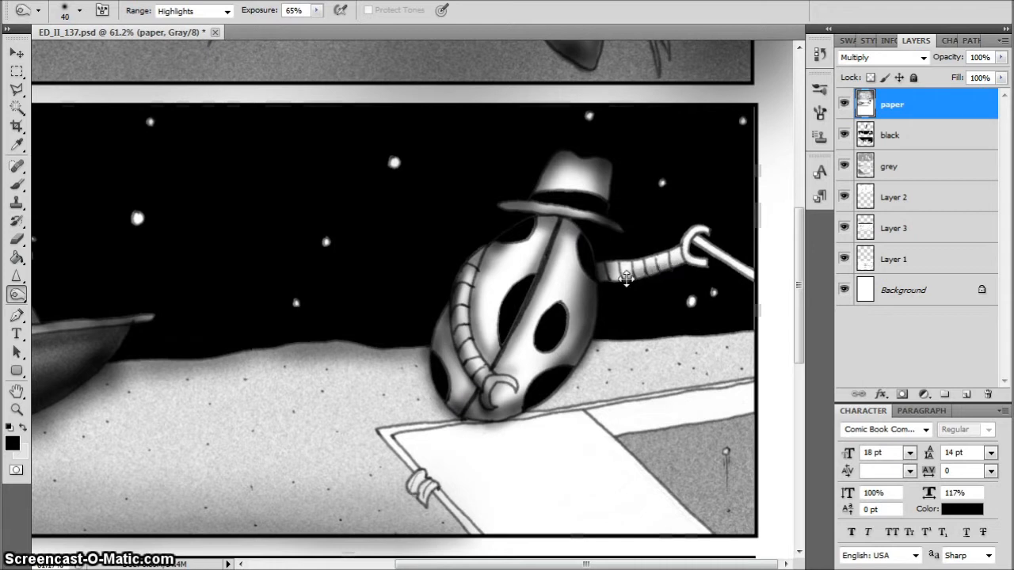
drag(626, 279, 604, 280)
drag(684, 261, 602, 278)
mouse_move(705, 268)
mouse_down()
mouse_move(703, 239)
mouse_move(690, 247)
mouse_move(705, 234)
mouse_move(695, 249)
mouse_move(706, 237)
mouse_move(732, 261)
mouse_move(706, 231)
mouse_up()
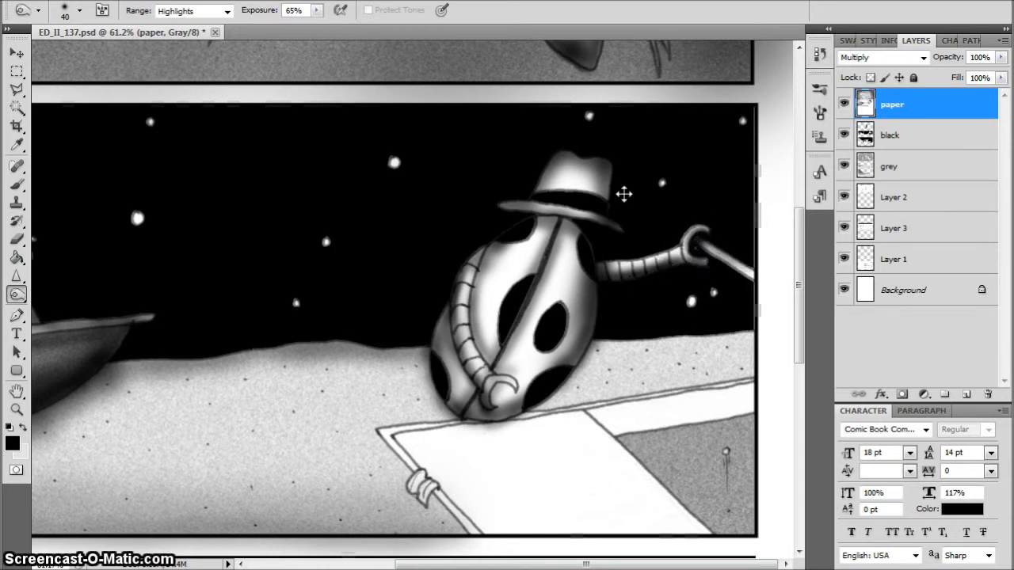
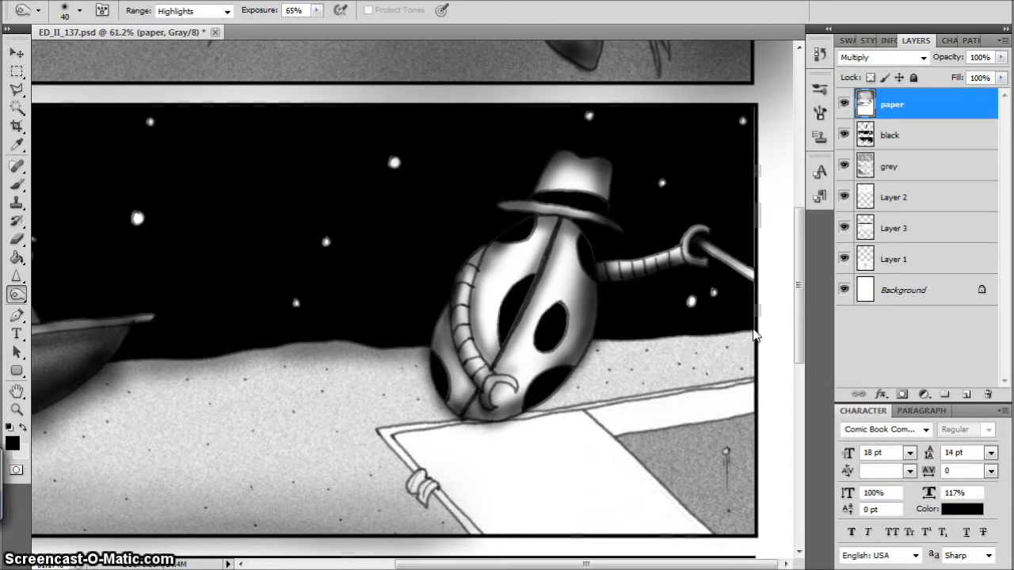
Burn shading onto the sand and ground around the large beetle's base in the middle panel with a size 90 brush
key(bracketright)
key(bracketright)
key(bracketright)
key(bracketright)
key(bracketright)
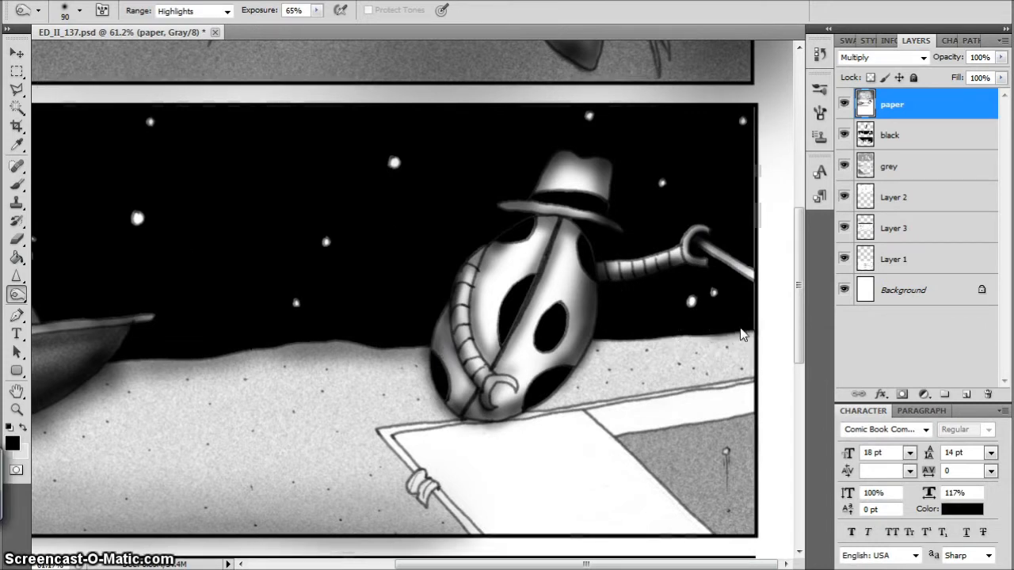
mouse_move(762, 327)
mouse_down()
mouse_move(699, 350)
mouse_move(607, 345)
mouse_move(553, 400)
mouse_up()
mouse_move(493, 392)
mouse_down()
mouse_move(568, 405)
mouse_move(518, 418)
mouse_move(560, 420)
mouse_move(612, 400)
mouse_move(492, 425)
mouse_move(513, 423)
mouse_move(390, 424)
mouse_up()
mouse_move(412, 347)
mouse_down()
mouse_move(361, 357)
mouse_move(436, 400)
mouse_up()
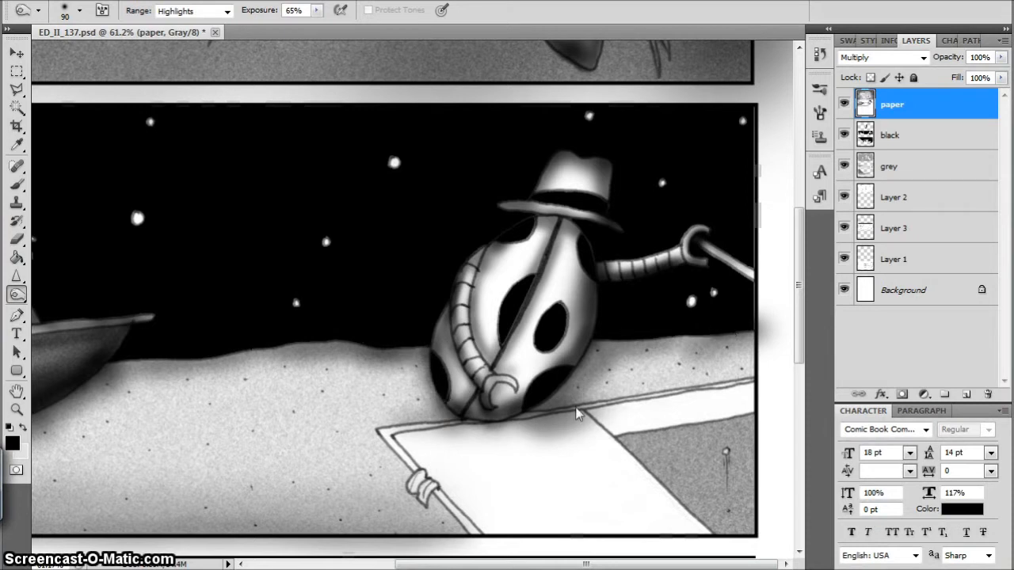
Burn shading along the rim and inner edge strip of the boat beneath the large beetle with a size 60 brush
key(bracketleft)
key(bracketleft)
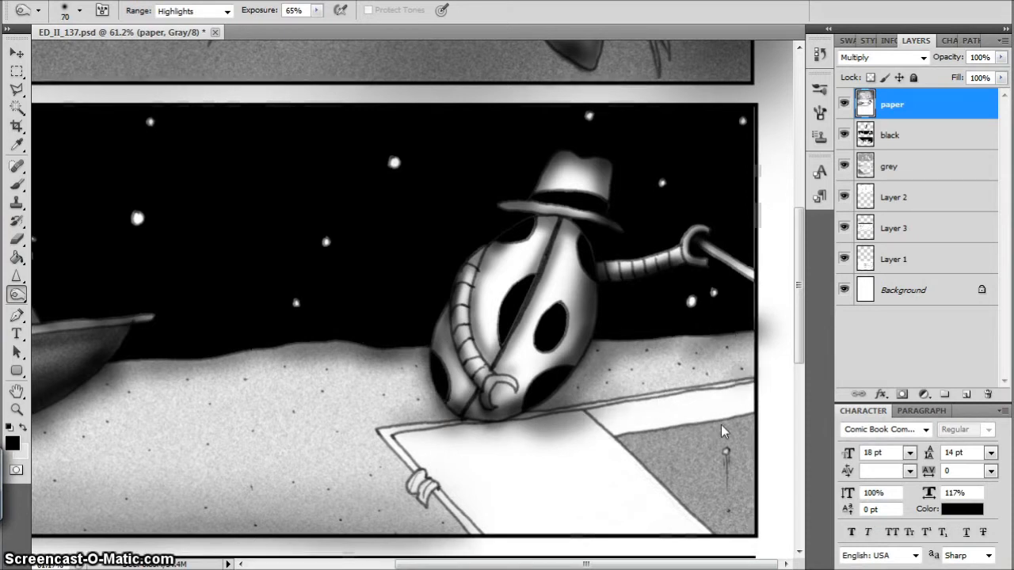
drag(756, 415, 612, 433)
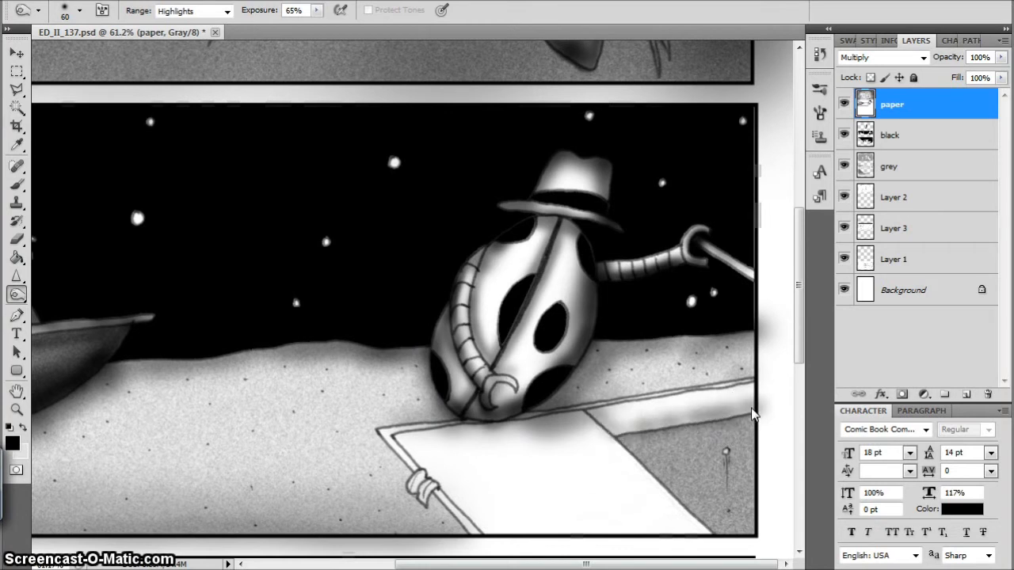
drag(753, 414, 623, 428)
drag(755, 404, 547, 417)
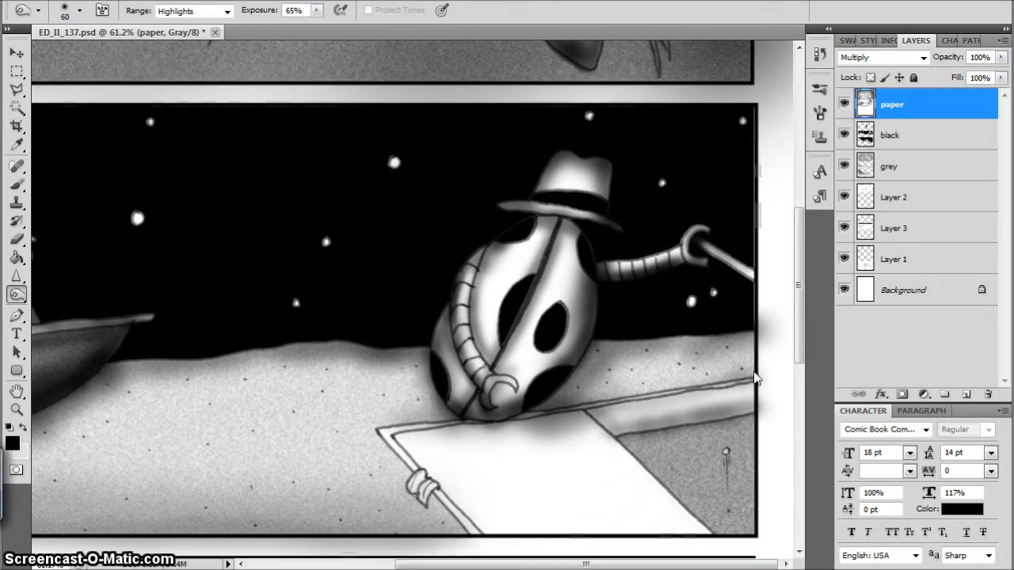
mouse_move(756, 379)
mouse_down()
mouse_move(519, 424)
mouse_move(615, 410)
mouse_move(532, 412)
mouse_up()
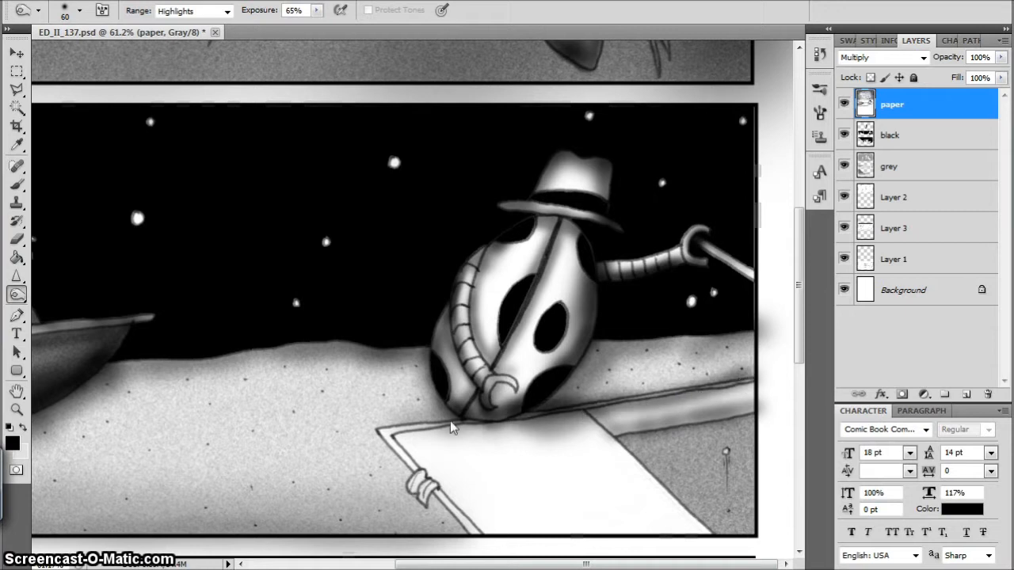
mouse_move(468, 420)
mouse_down()
mouse_move(435, 474)
mouse_move(444, 471)
mouse_move(440, 495)
mouse_move(414, 489)
mouse_move(440, 503)
mouse_move(432, 488)
mouse_move(463, 528)
mouse_move(385, 438)
mouse_move(410, 470)
mouse_move(395, 439)
mouse_up()
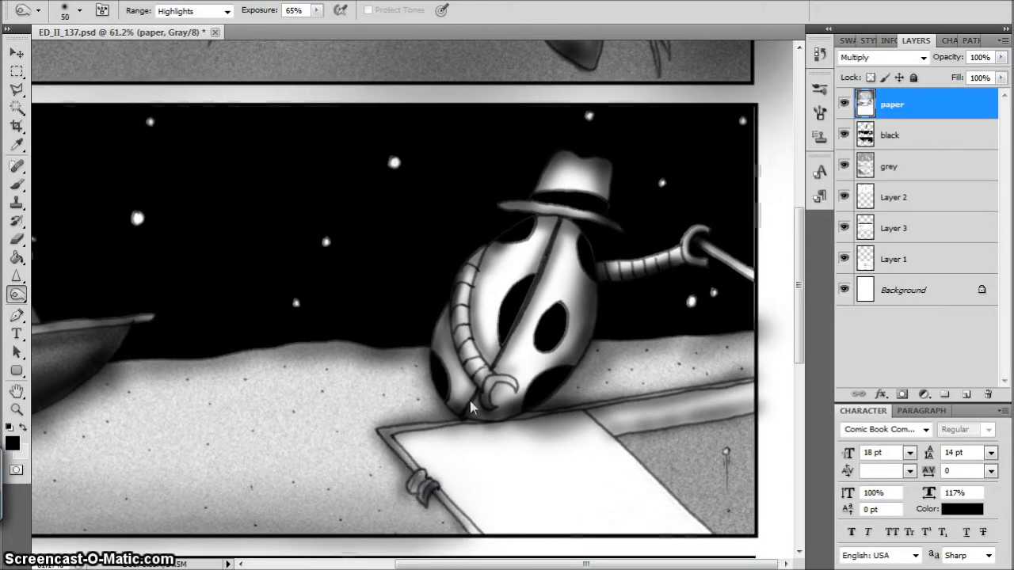
Burn soft shading around the edges of the boat's white surface below the large beetle, using brush sizes 90 and 200
drag(596, 428, 701, 538)
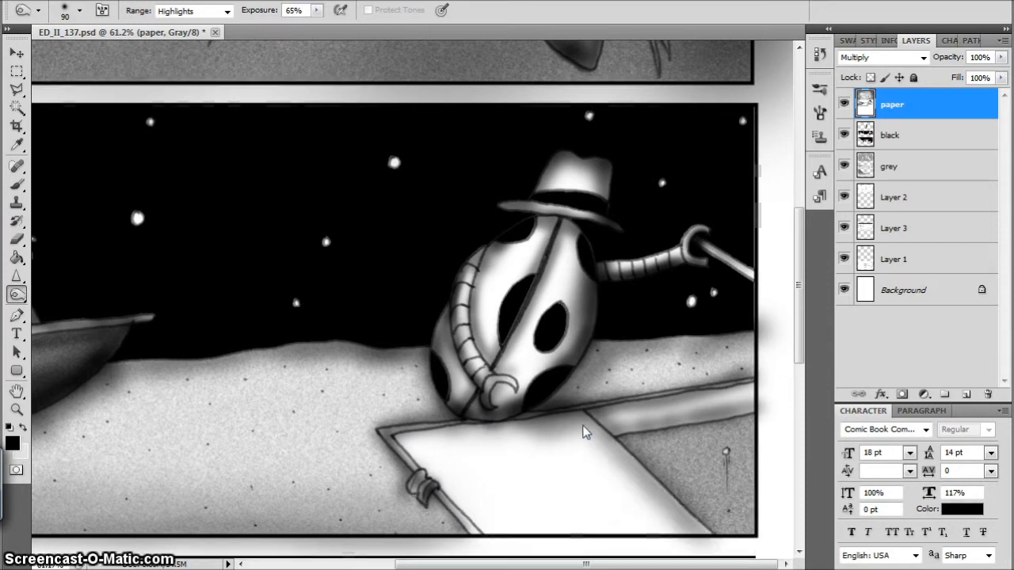
mouse_move(531, 428)
mouse_down()
mouse_move(435, 434)
mouse_move(420, 480)
mouse_move(430, 453)
mouse_move(512, 535)
mouse_up()
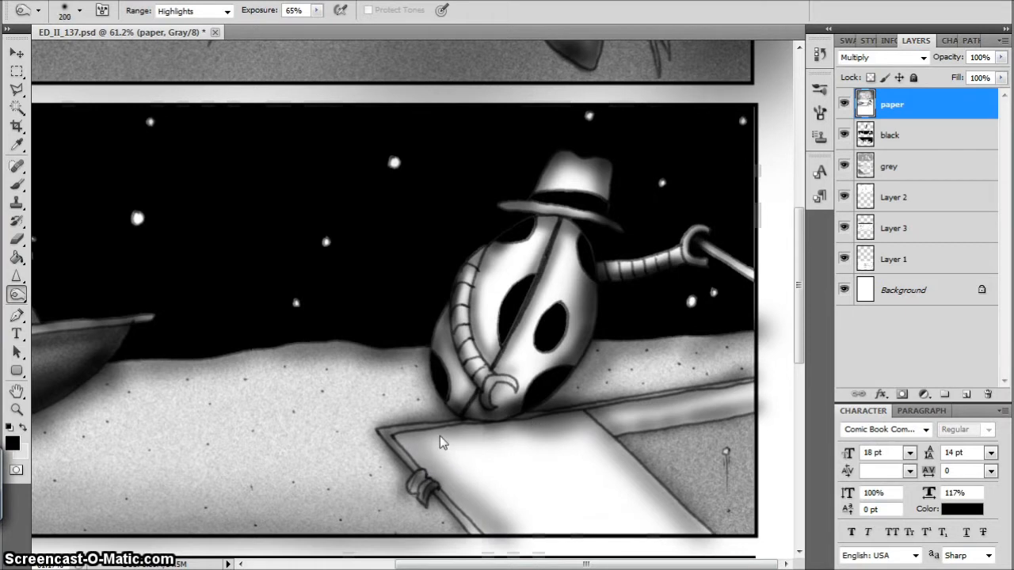
drag(442, 442, 547, 531)
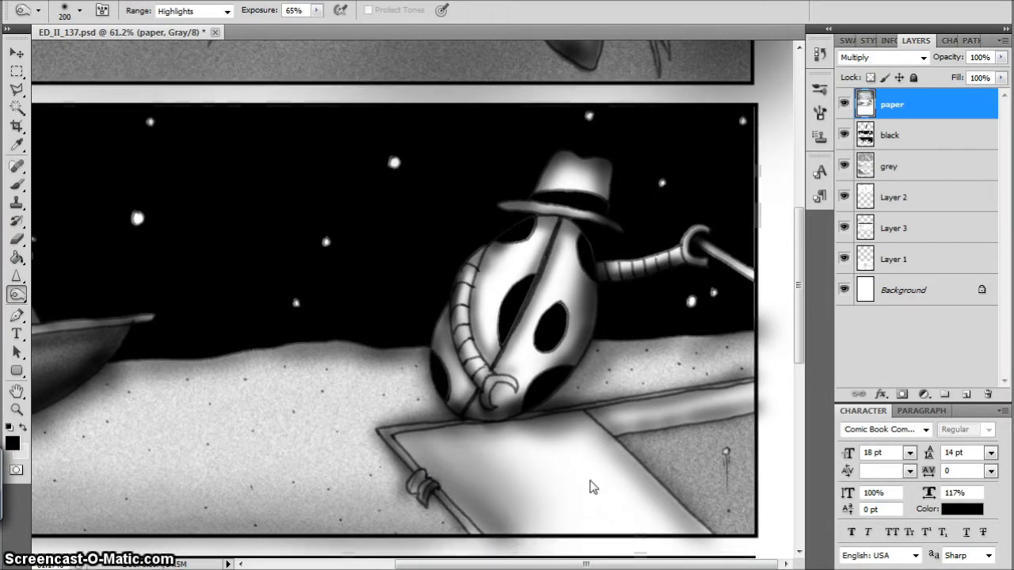
mouse_move(713, 547)
mouse_down()
mouse_move(615, 471)
mouse_move(626, 452)
mouse_up()
Burn dark shading around the edges of the boat's grey interior and along its diagonal divider with a size 90 brush
key(bracketleft)
key(bracketleft)
key(bracketleft)
key(bracketleft)
key(bracketleft)
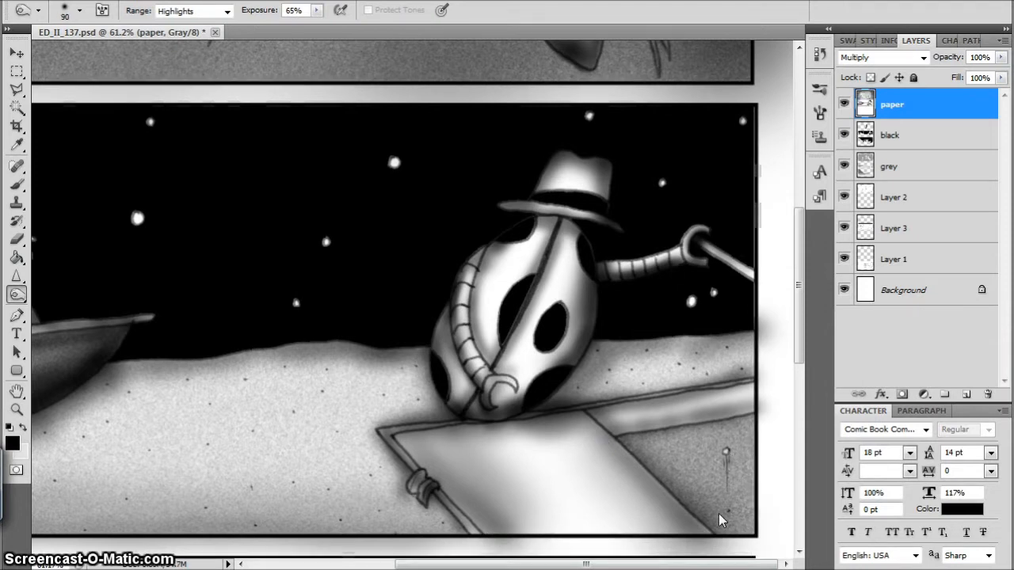
drag(722, 516, 753, 523)
mouse_move(746, 429)
mouse_down()
mouse_move(738, 421)
mouse_move(674, 426)
mouse_move(642, 439)
mouse_move(745, 489)
mouse_move(693, 440)
mouse_move(657, 444)
mouse_move(742, 444)
mouse_move(643, 453)
mouse_up()
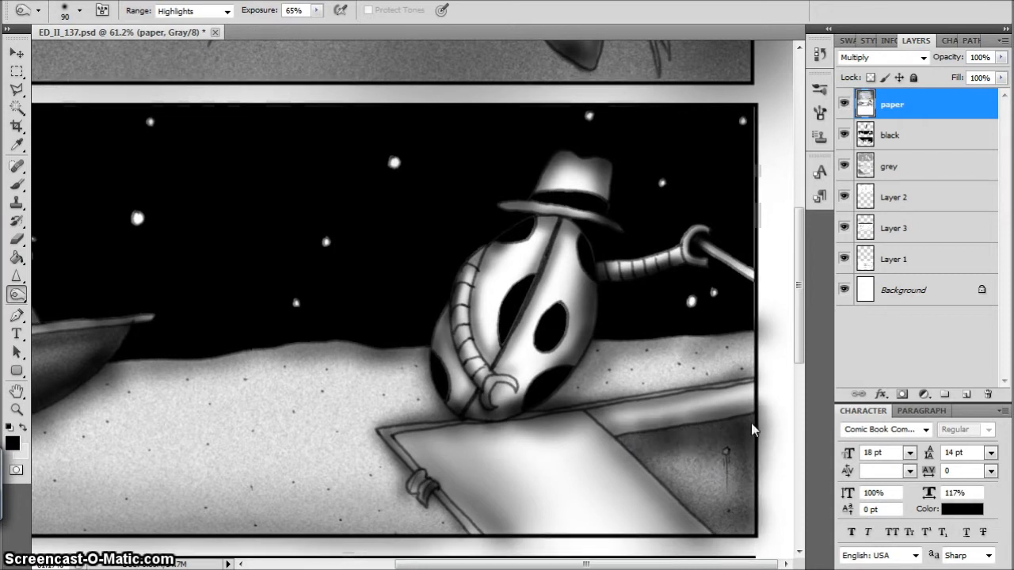
drag(752, 430, 744, 465)
drag(656, 463, 623, 448)
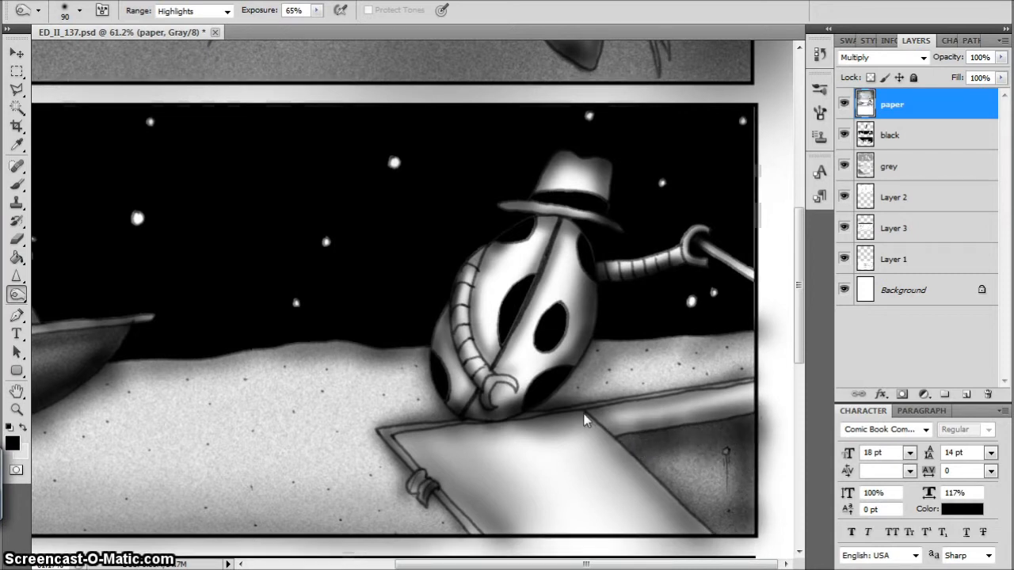
drag(584, 420, 719, 535)
Burn more shading along the large beetle's back and body and outside the near boat's edge, and save the file
drag(759, 341, 764, 301)
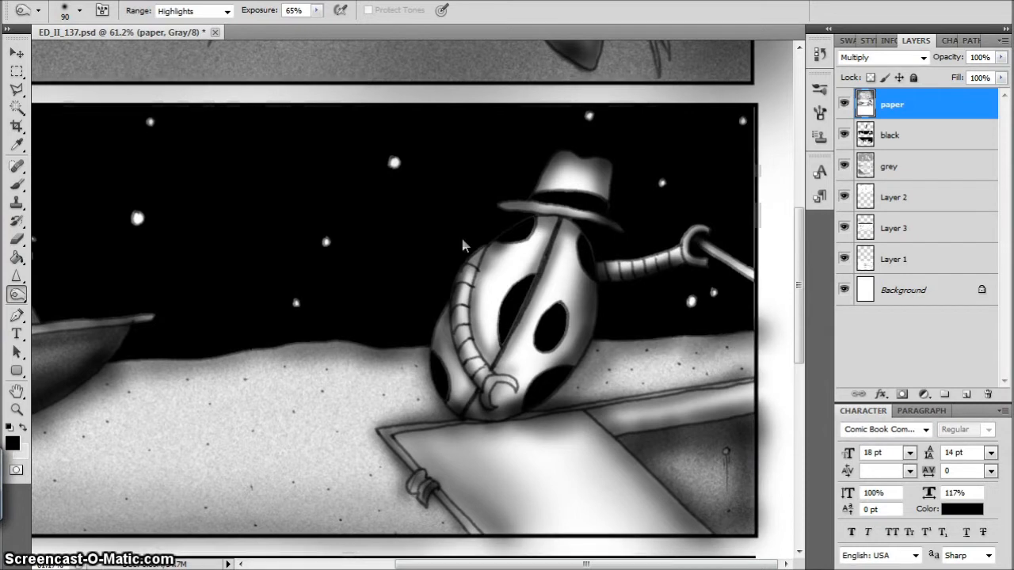
drag(500, 239, 423, 333)
drag(800, 224, 800, 270)
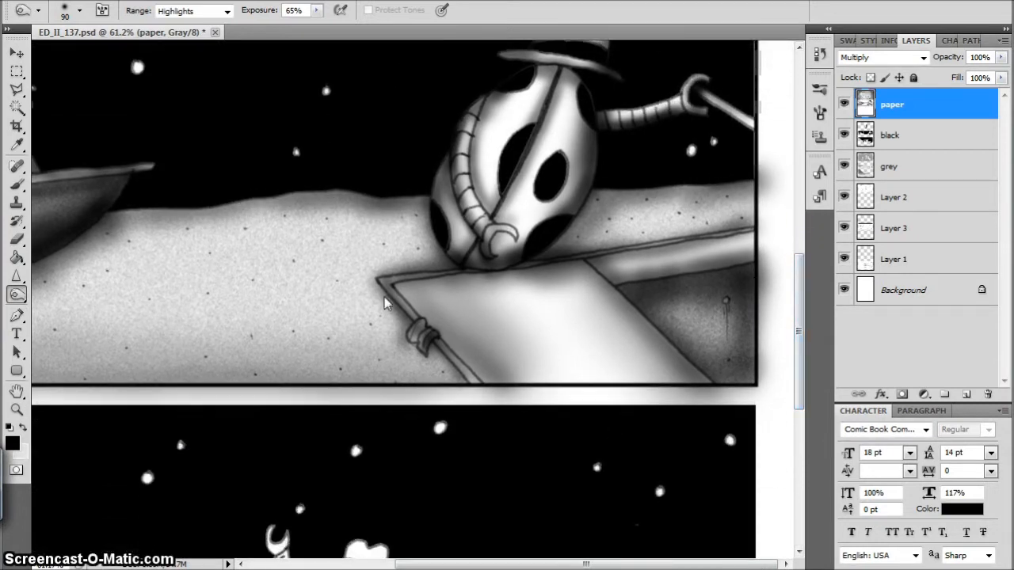
drag(385, 298, 437, 363)
drag(558, 565, 539, 564)
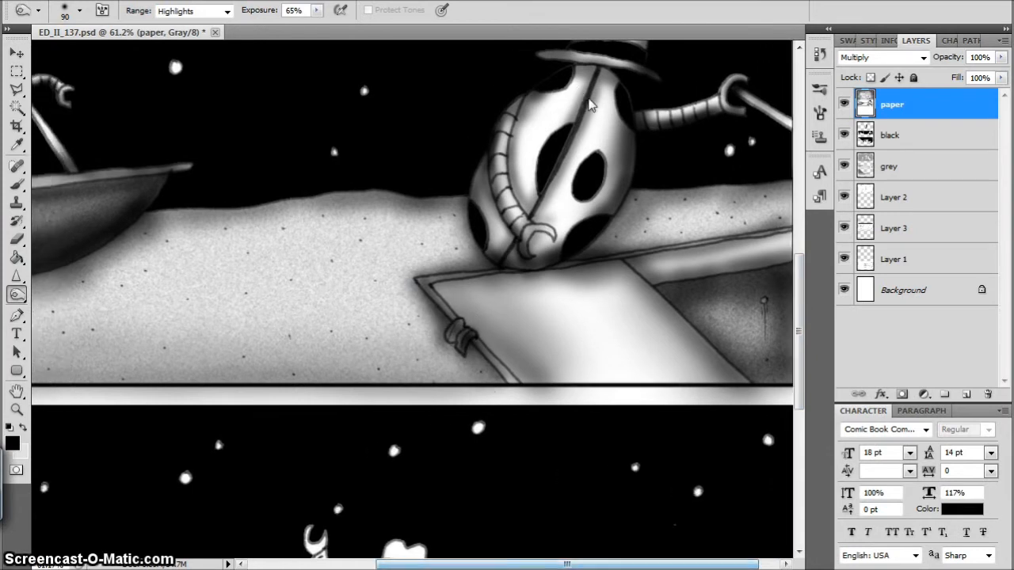
drag(590, 105, 611, 206)
key(ctrl+0)
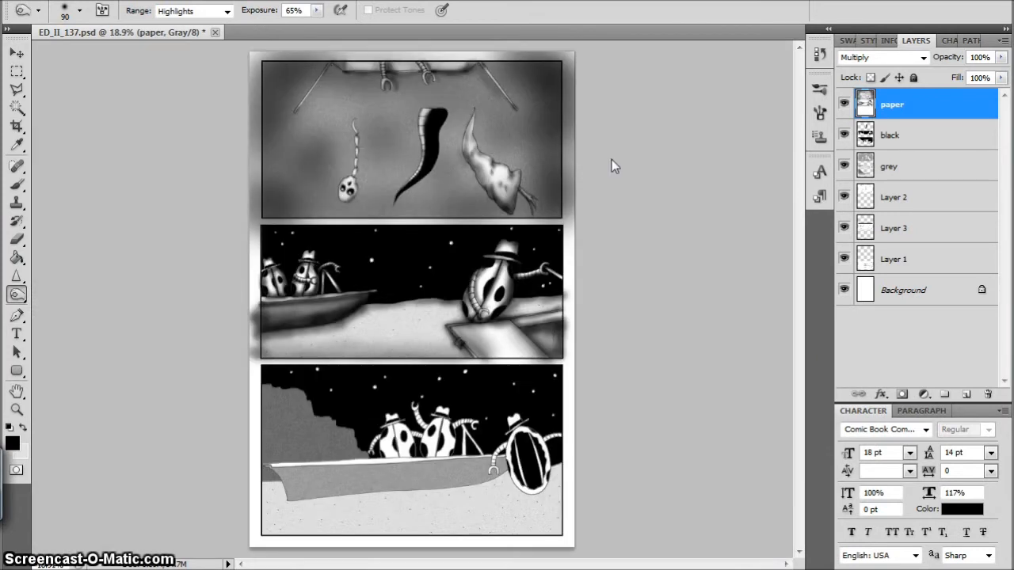
key(ctrl+s)
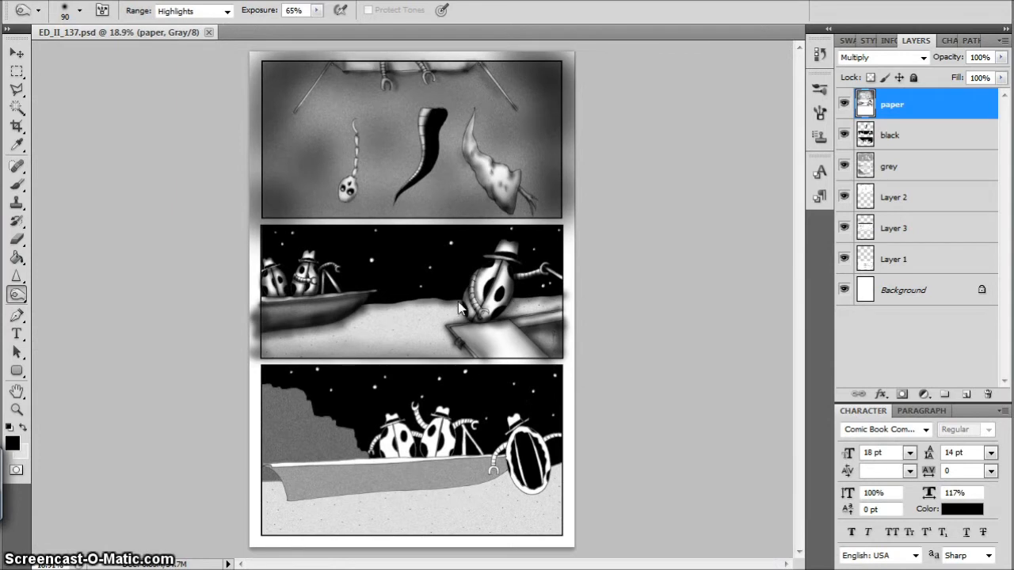
Burn broad, soft shading onto the sand between the two boats in the middle panel with a size 300 brush
key(bracketright)
key(bracketright)
key(bracketright)
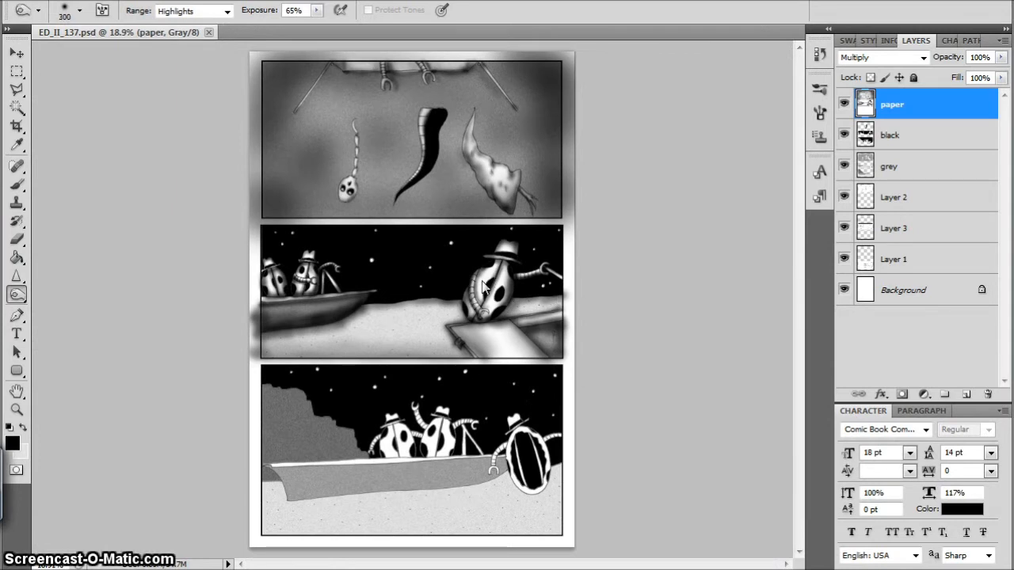
drag(481, 285, 487, 288)
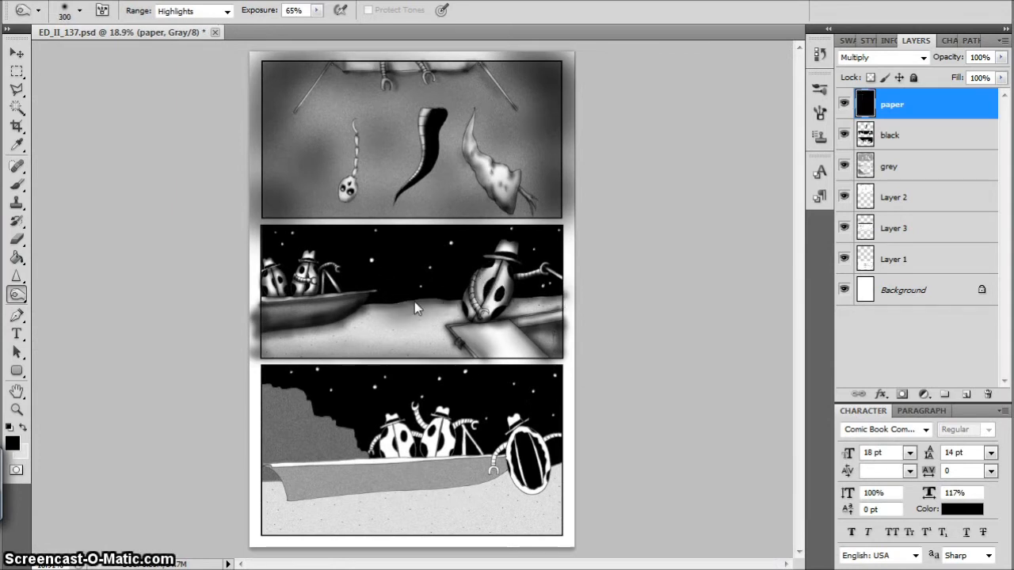
Dodge highlights along the rim of the far boat in the middle panel with a size 20 brush, Midtones range and 100% exposure
scroll(300, 301, up, 5)
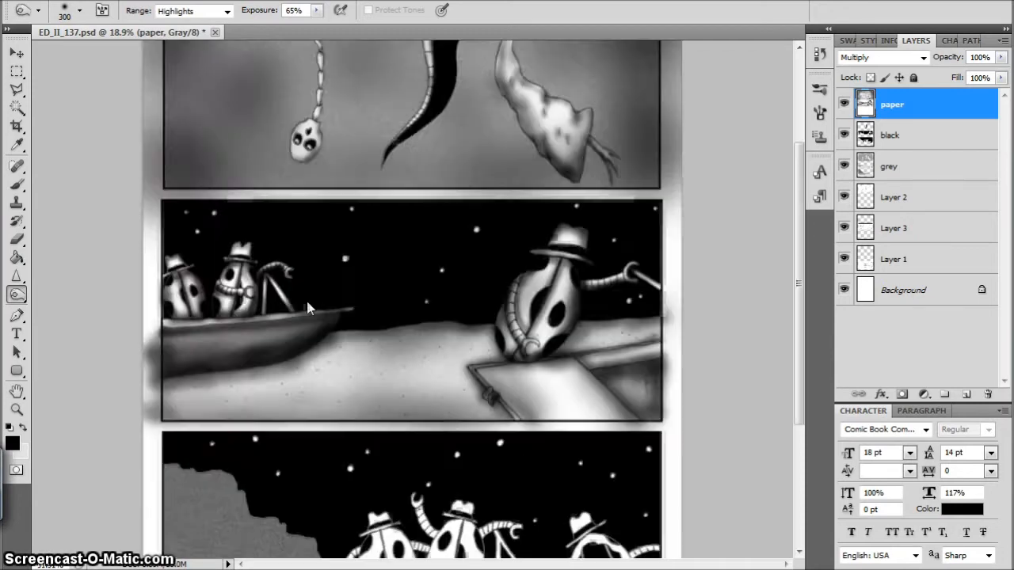
drag(16, 297, 70, 307)
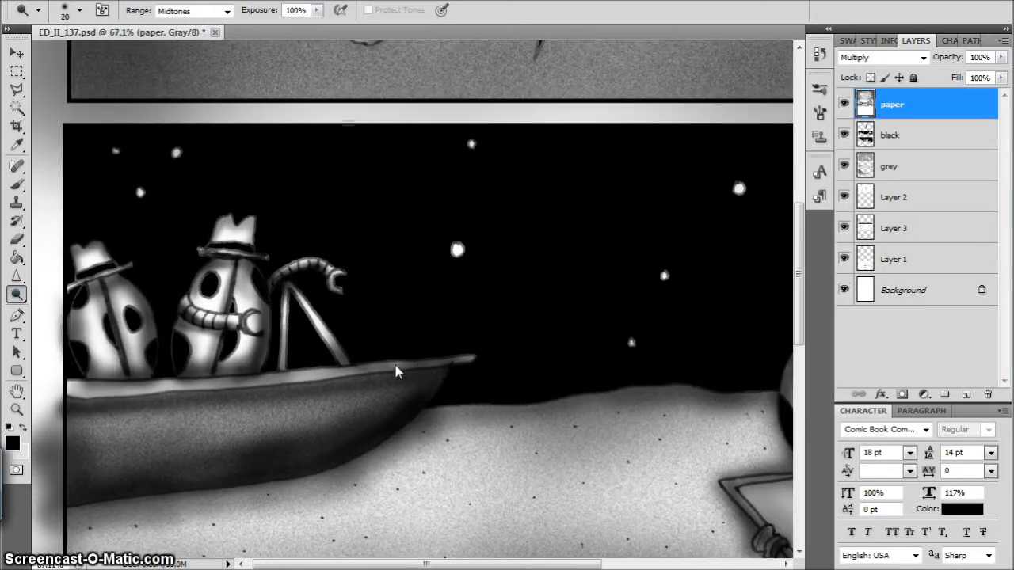
drag(320, 379, 391, 370)
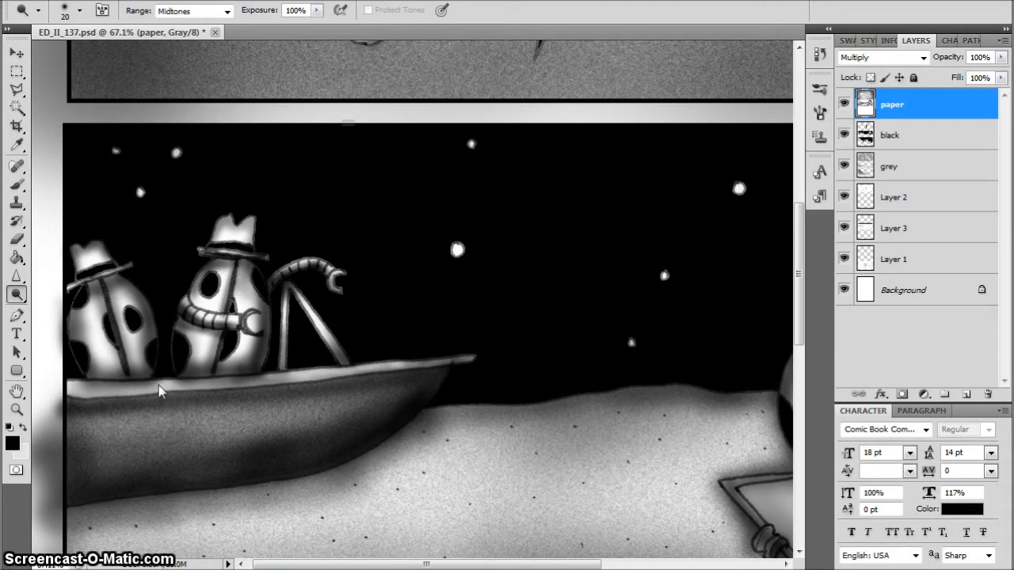
drag(80, 394, 67, 387)
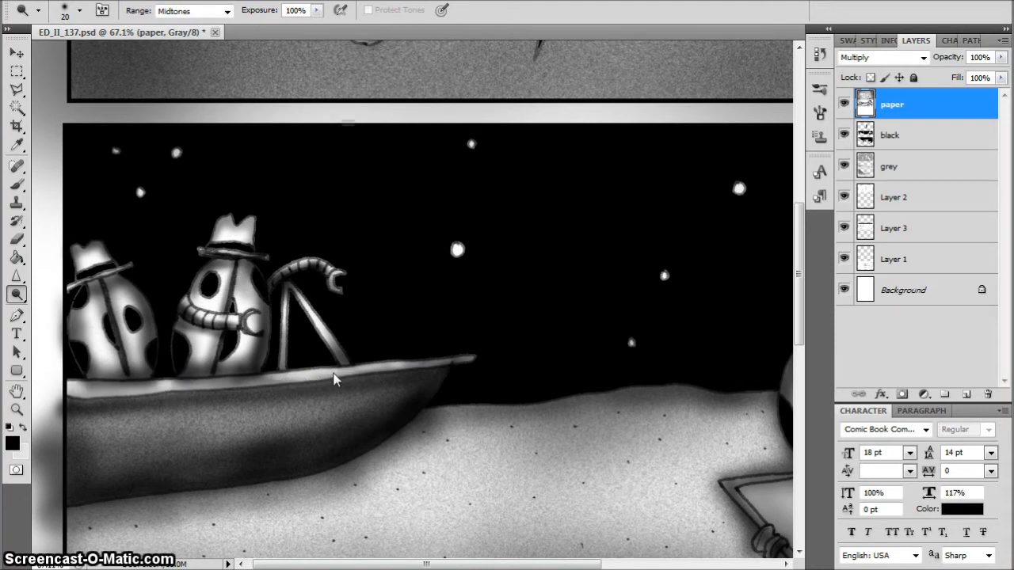
drag(332, 380, 401, 370)
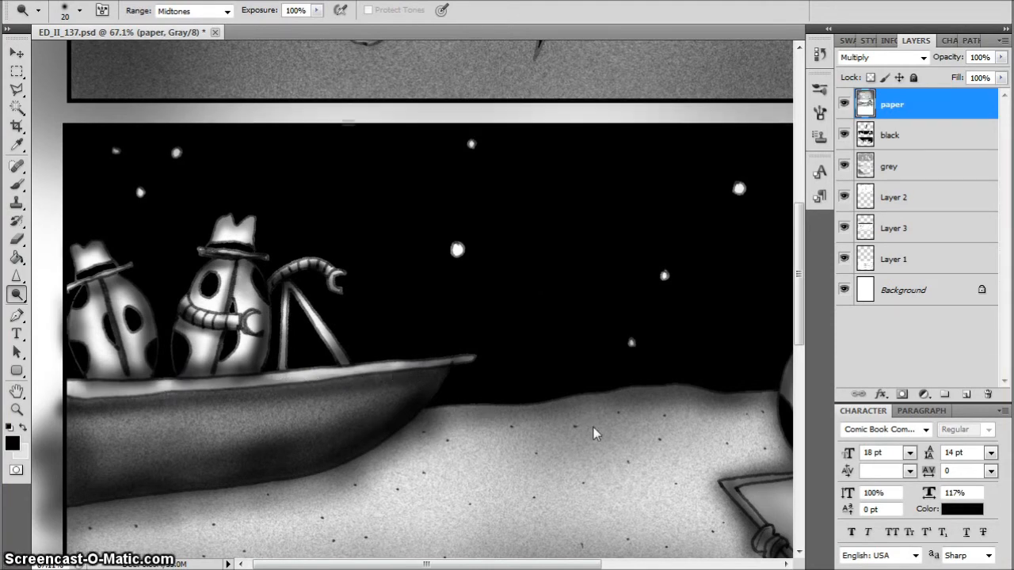
key(ctrl+0)
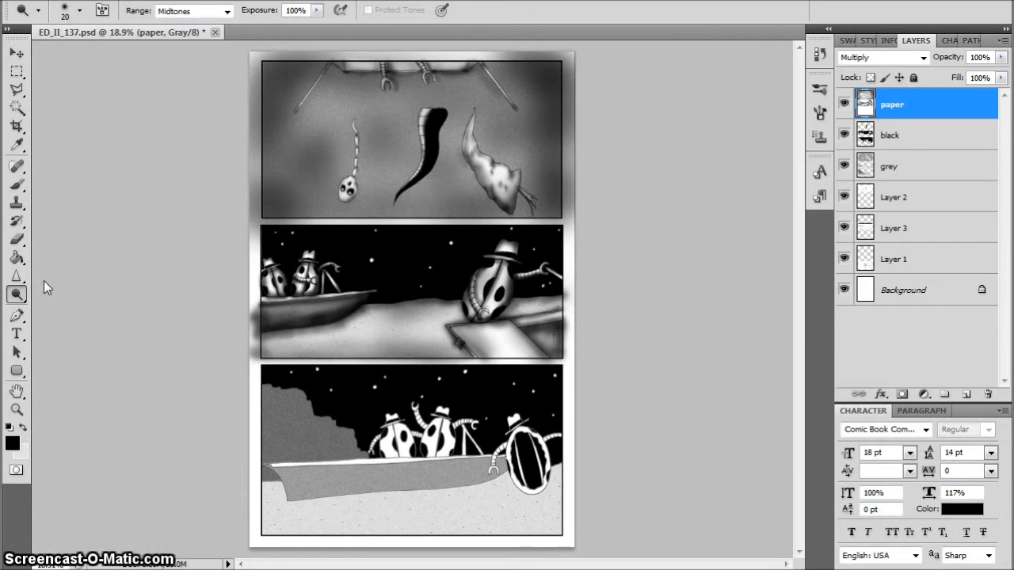
Burn vertical streaks down the stepped right side of the third panel's cliff with a size 50 brush, Highlights range and 65% exposure
drag(16, 297, 79, 290)
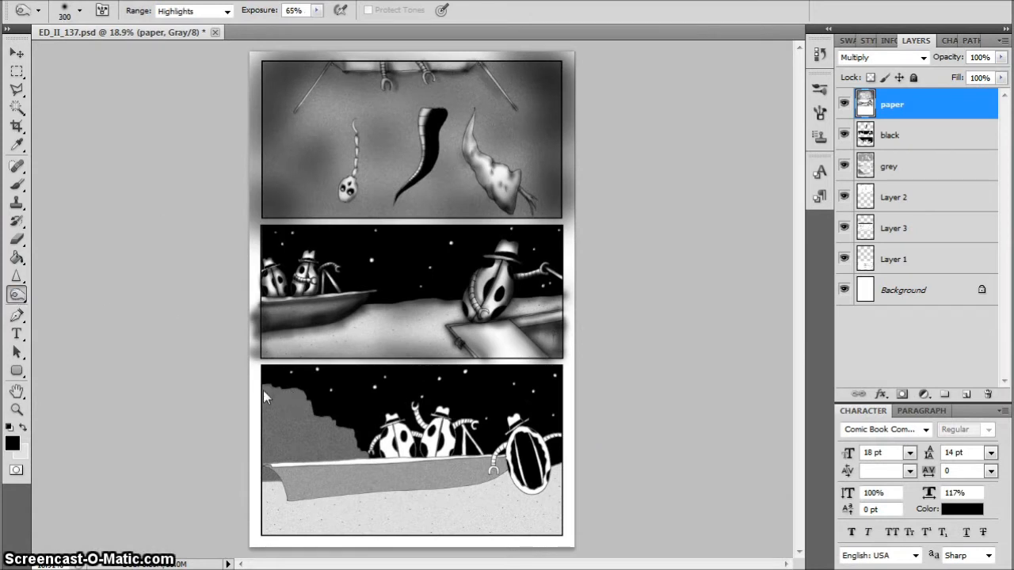
key(bracketleft)
key(bracketleft)
key(bracketleft)
key(bracketleft)
scroll(309, 403, up, 7)
drag(803, 316, 794, 382)
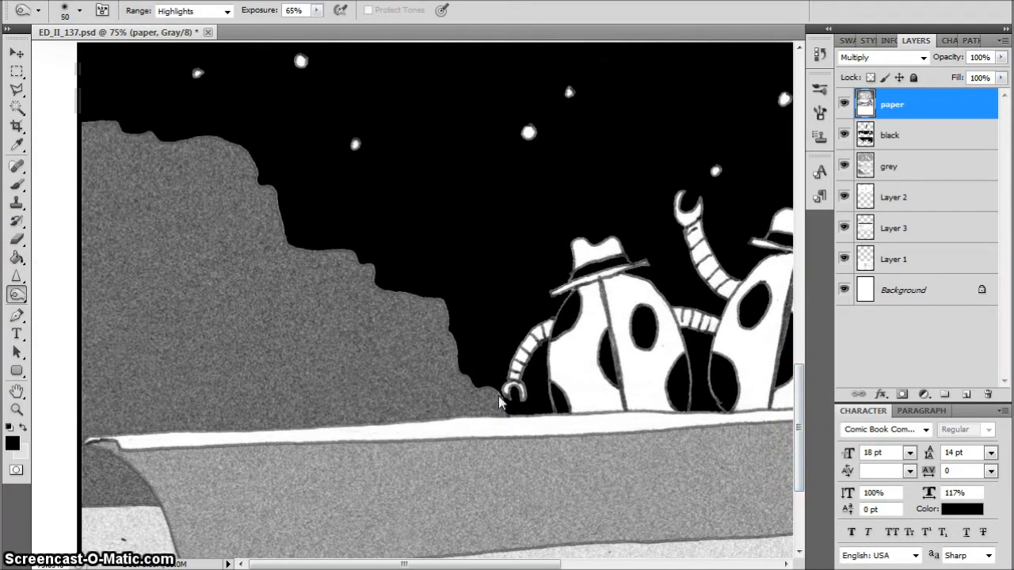
mouse_move(452, 372)
mouse_down()
mouse_move(435, 282)
mouse_move(379, 372)
mouse_move(355, 293)
mouse_move(335, 274)
mouse_move(335, 238)
mouse_move(280, 244)
mouse_move(283, 316)
mouse_up()
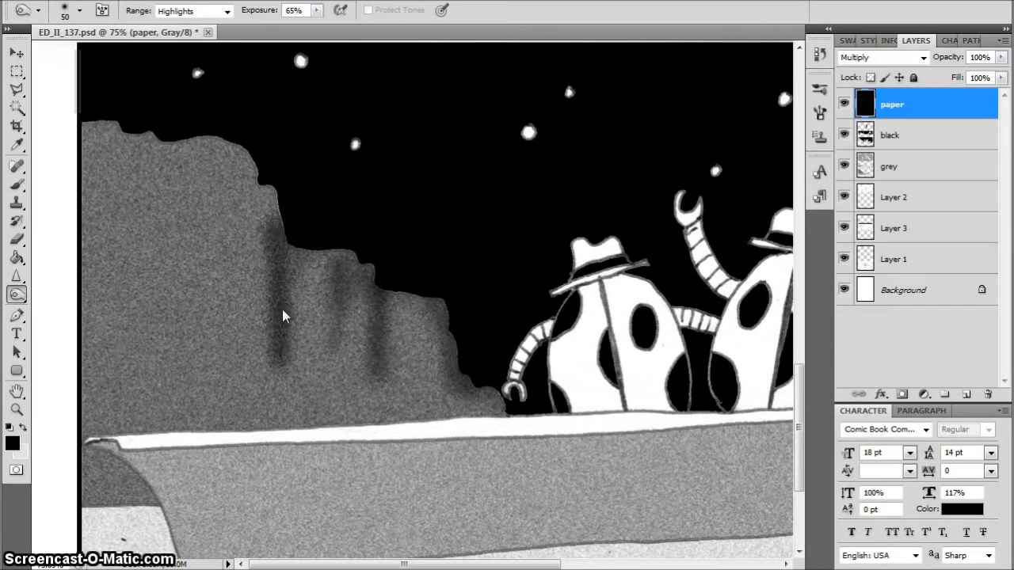
drag(248, 192, 283, 389)
drag(265, 216, 252, 153)
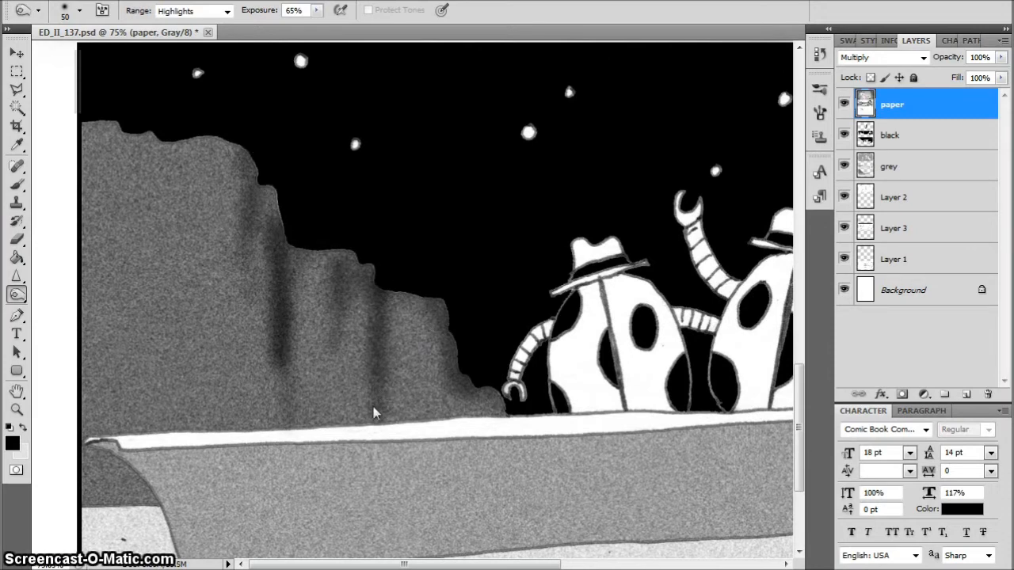
drag(264, 373, 263, 420)
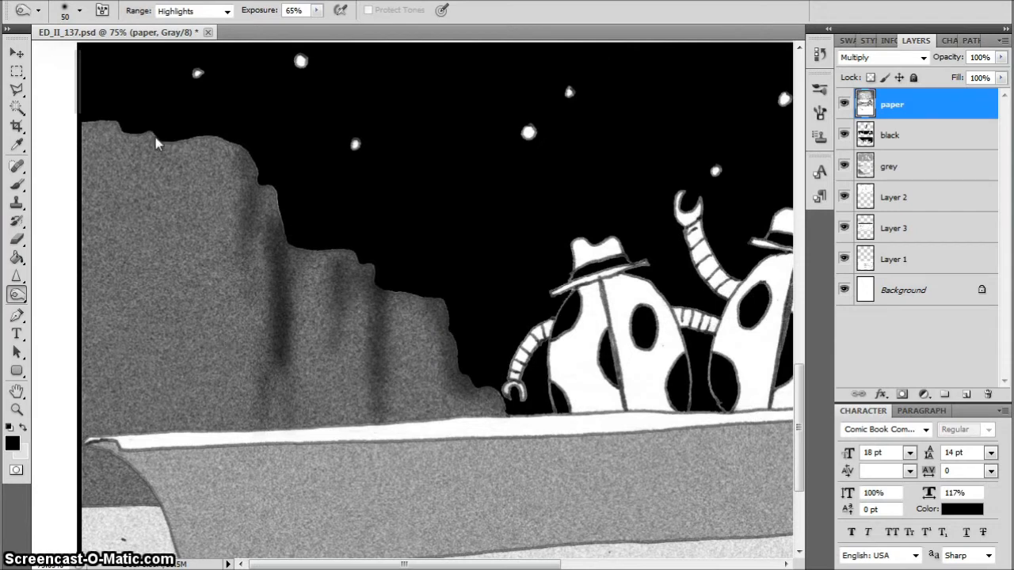
Burn short vertical streaks into the upper and lower left parts of the third panel's cliff with the size 50 brush
mouse_move(152, 142)
mouse_down()
mouse_move(150, 206)
mouse_move(95, 184)
mouse_move(91, 202)
mouse_up()
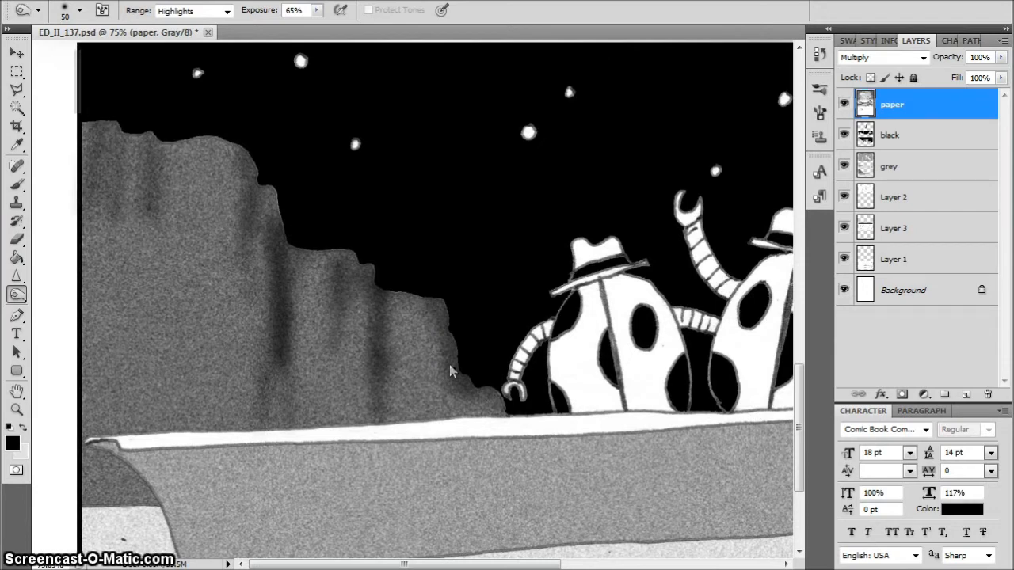
drag(183, 311, 179, 372)
drag(132, 315, 124, 370)
drag(114, 301, 118, 400)
Burn broader shading along the outline and base of the third panel's cliff, enlarging the brush to 125
key(bracketright)
key(bracketright)
key(bracketright)
key(bracketright)
key(bracketright)
key(bracketright)
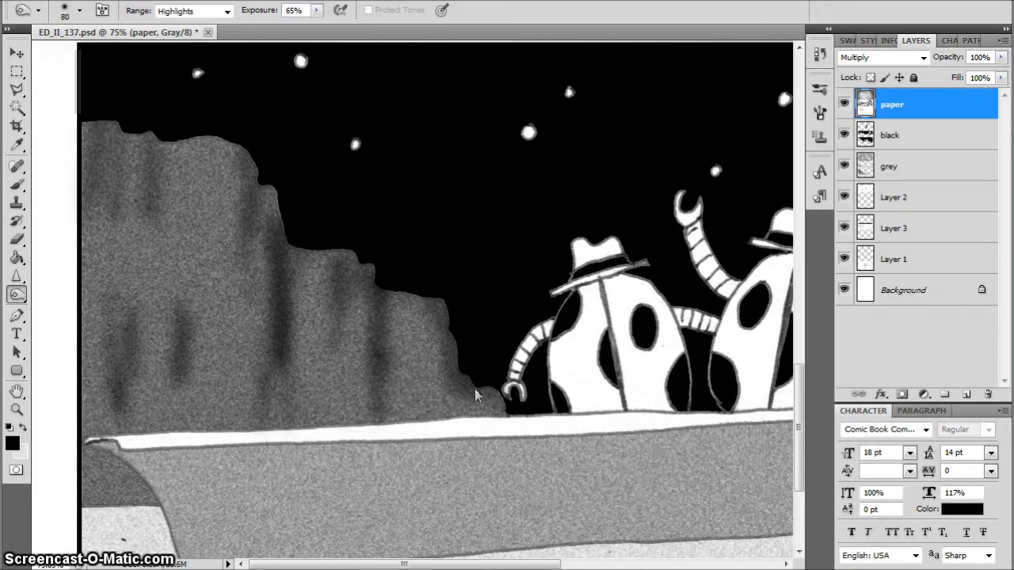
drag(420, 269, 384, 290)
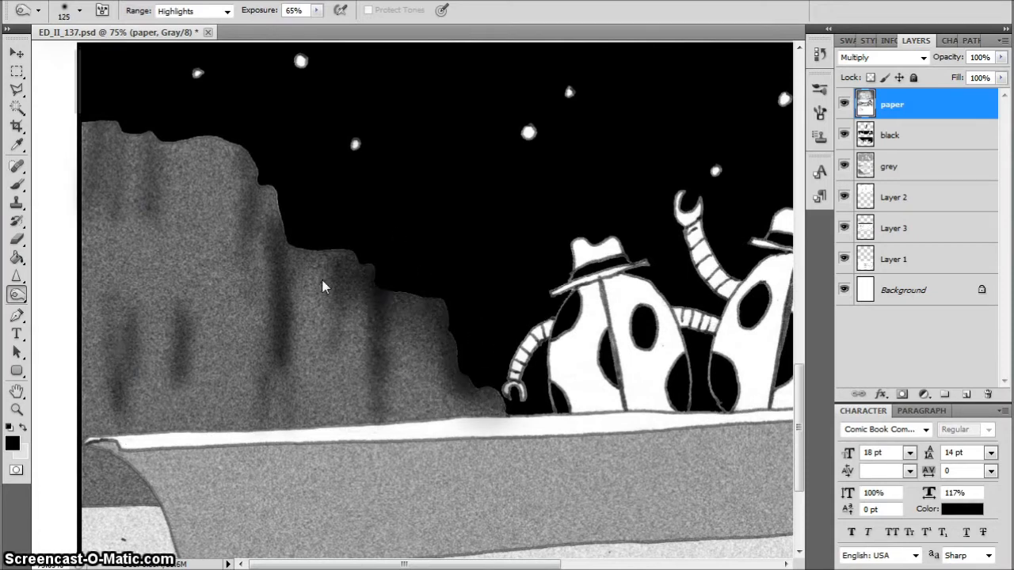
mouse_move(321, 280)
mouse_down()
mouse_move(236, 226)
mouse_move(190, 136)
mouse_move(138, 84)
mouse_move(76, 295)
mouse_move(102, 391)
mouse_move(94, 493)
mouse_move(105, 484)
mouse_move(77, 382)
mouse_move(158, 406)
mouse_move(179, 329)
mouse_move(162, 367)
mouse_move(220, 288)
mouse_move(185, 416)
mouse_move(169, 418)
mouse_move(283, 415)
mouse_move(258, 370)
mouse_move(165, 424)
mouse_move(107, 431)
mouse_move(121, 416)
mouse_move(441, 406)
mouse_move(359, 422)
mouse_move(306, 242)
mouse_move(239, 222)
mouse_move(404, 407)
mouse_move(432, 369)
mouse_move(507, 434)
mouse_up()
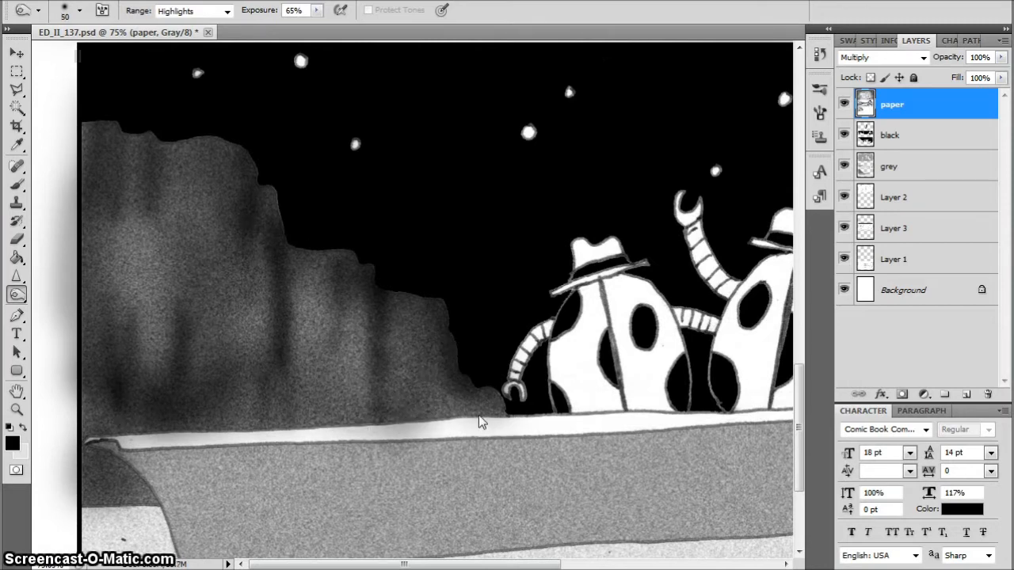
Burn along the rim and the curved left end of the third panel's boat with a size 45 brush
drag(464, 419, 156, 438)
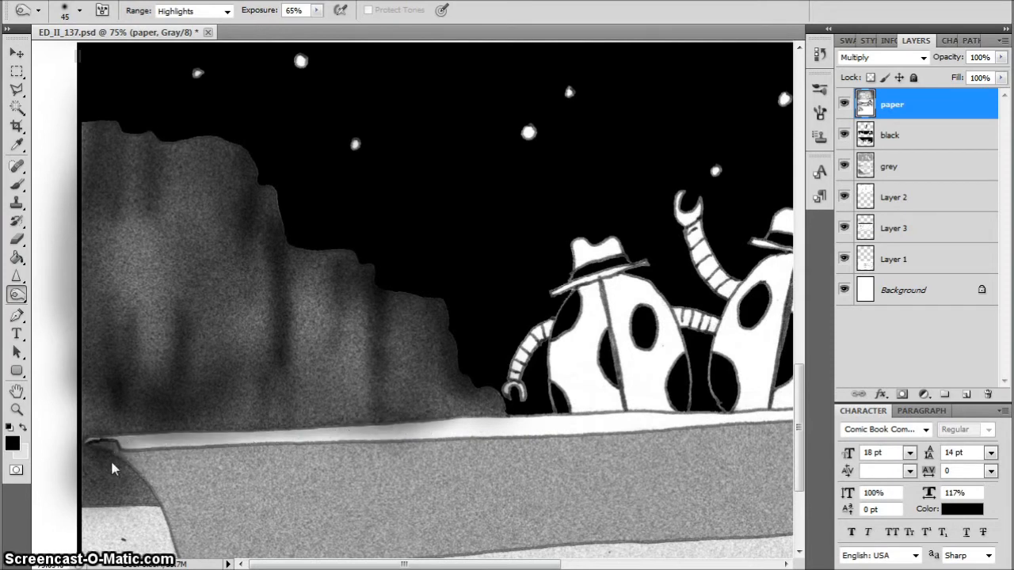
drag(111, 468, 180, 554)
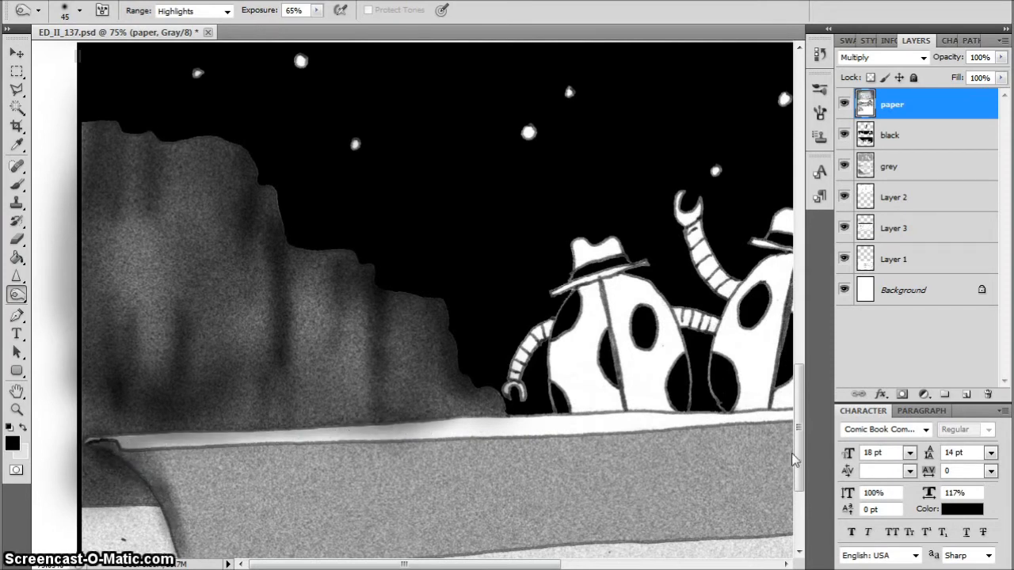
scroll(795, 459, down, 3)
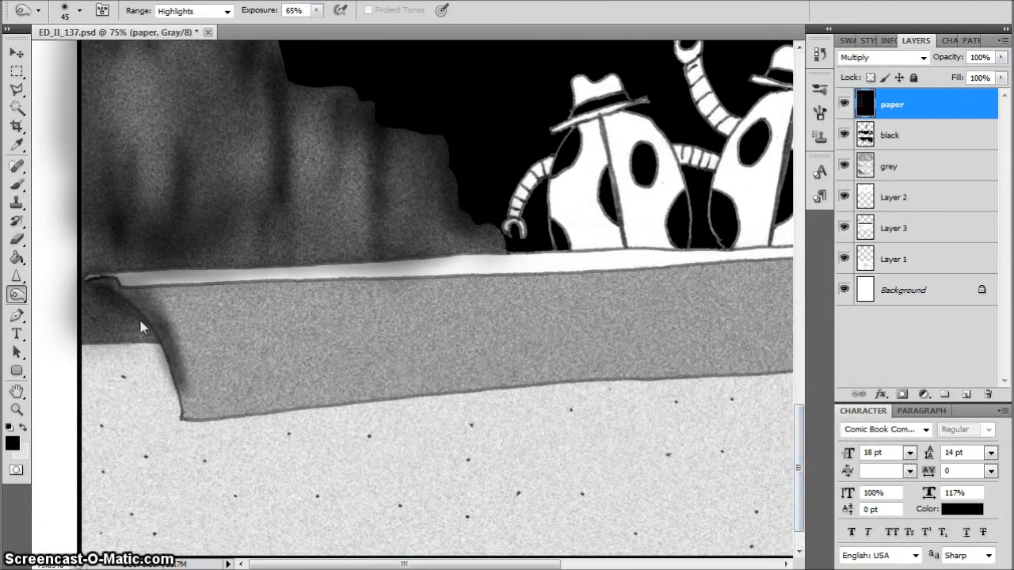
mouse_move(141, 327)
mouse_down()
mouse_move(125, 340)
mouse_move(154, 334)
mouse_up()
drag(131, 301, 185, 379)
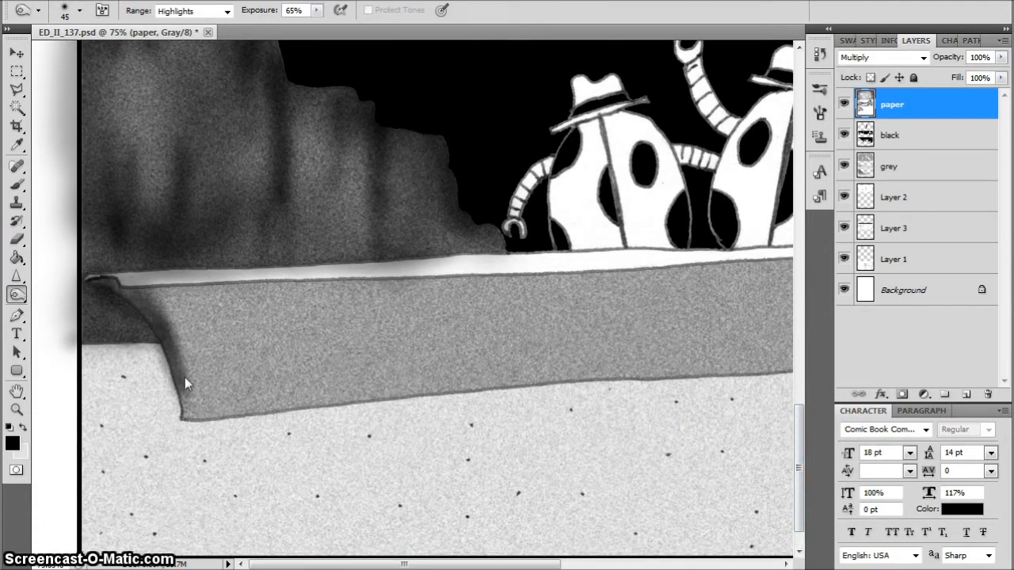
drag(190, 415, 240, 412)
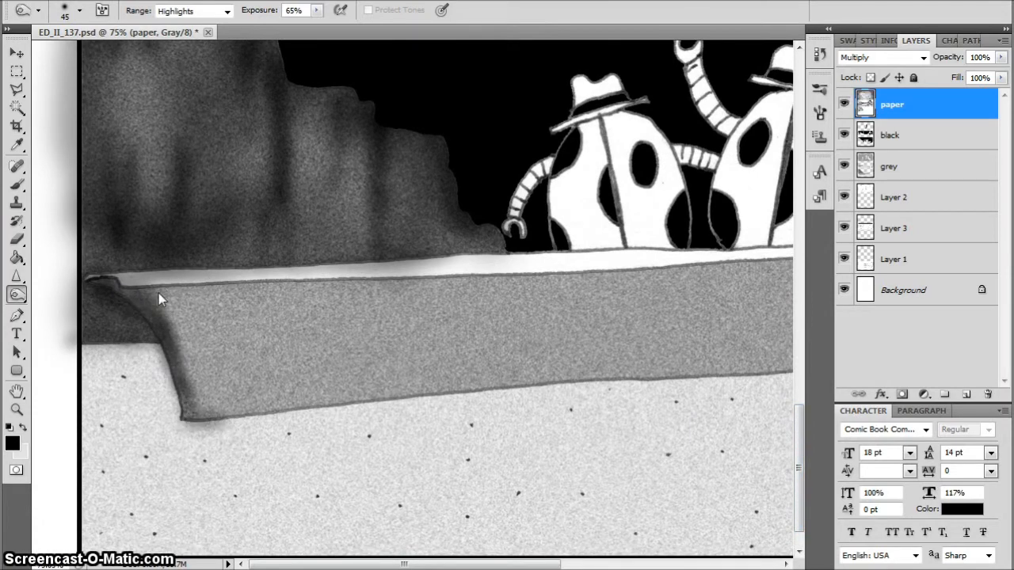
Burn broader shading along the upper and lower edges of the third panel's boat hull, enlarging the brush to 125
drag(172, 299, 265, 295)
key(bracketright)
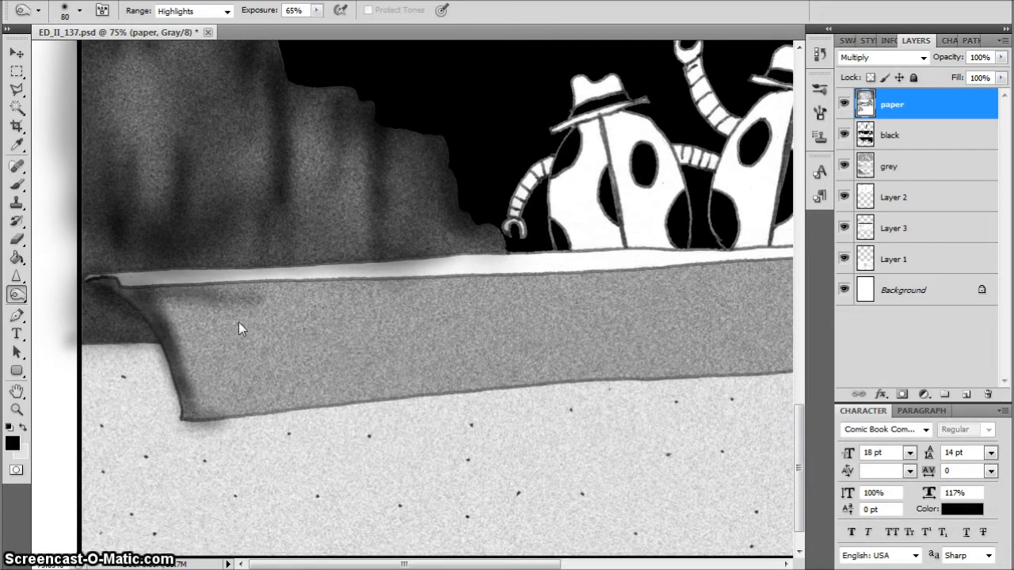
mouse_move(163, 302)
mouse_down()
mouse_move(206, 410)
mouse_move(374, 403)
mouse_move(179, 315)
mouse_move(332, 408)
mouse_move(507, 400)
mouse_up()
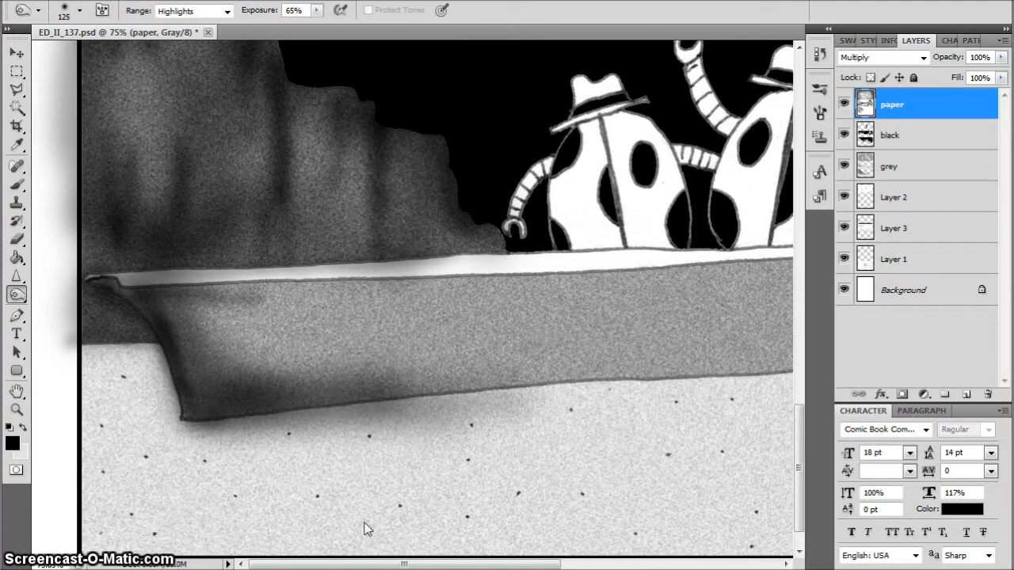
key(ctrl+0)
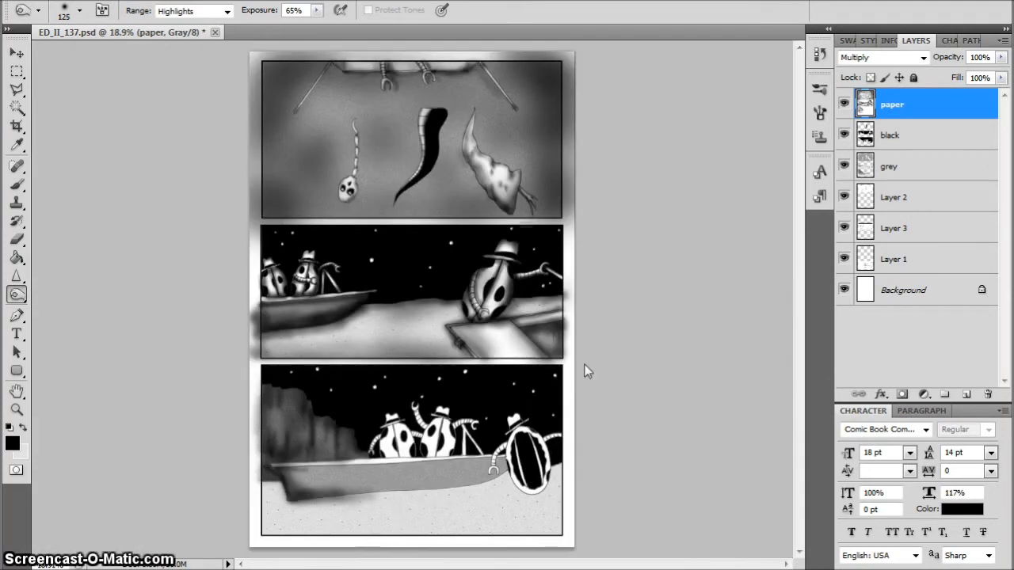
key(ctrl+plus)
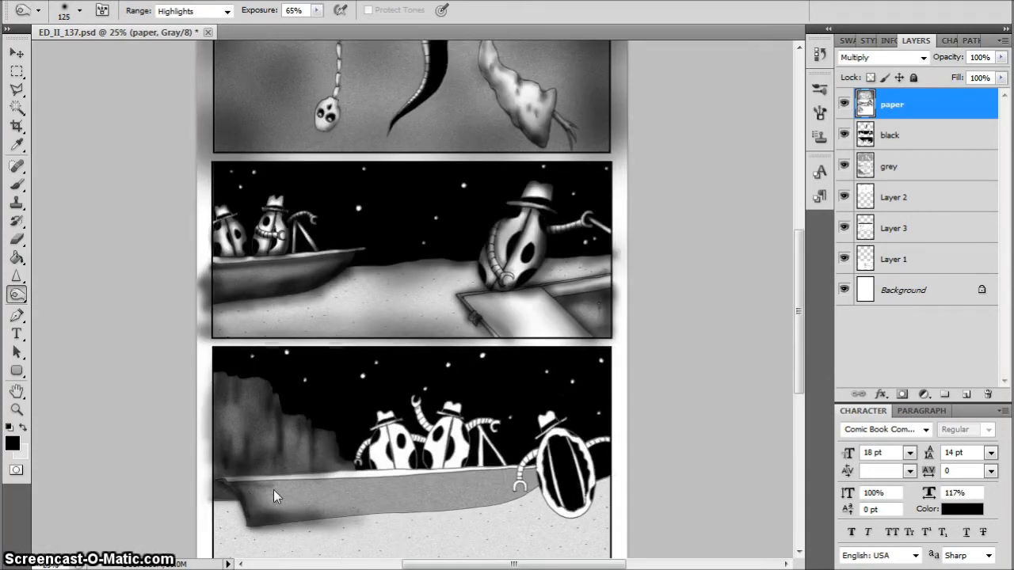
mouse_move(274, 490)
mouse_down()
mouse_move(505, 474)
mouse_move(554, 496)
mouse_move(540, 476)
mouse_move(534, 496)
mouse_move(507, 504)
mouse_move(313, 515)
mouse_up()
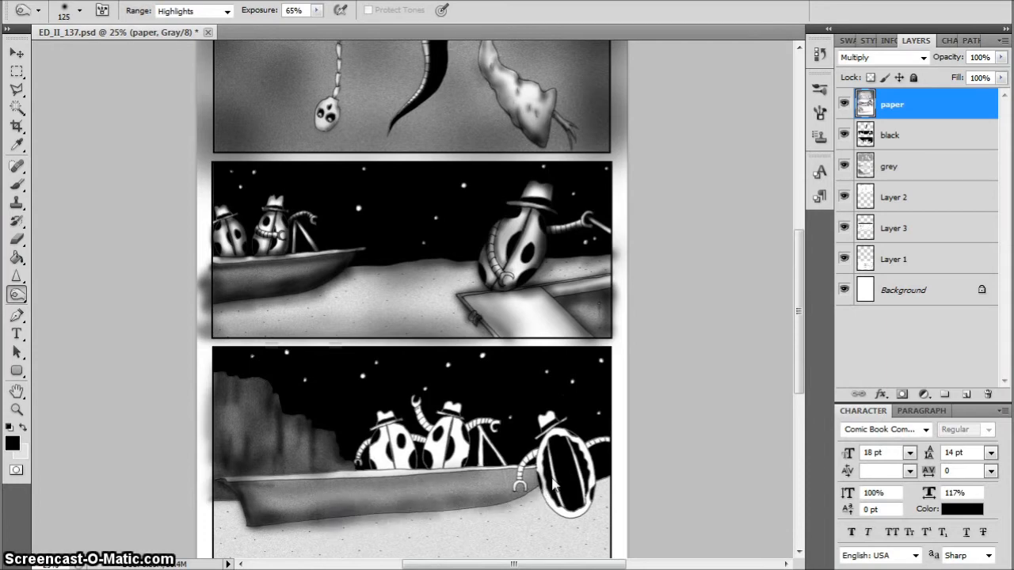
Darken the full length of the third panel's boat hull by burning broad strokes, enlarging the brush to 250
key(bracketright)
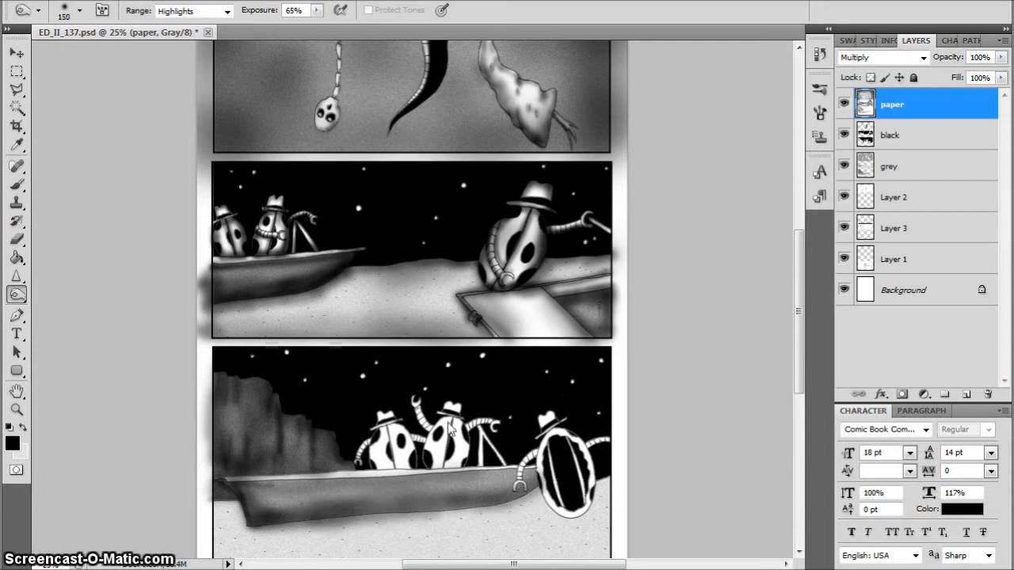
drag(470, 501, 262, 508)
drag(519, 474, 247, 519)
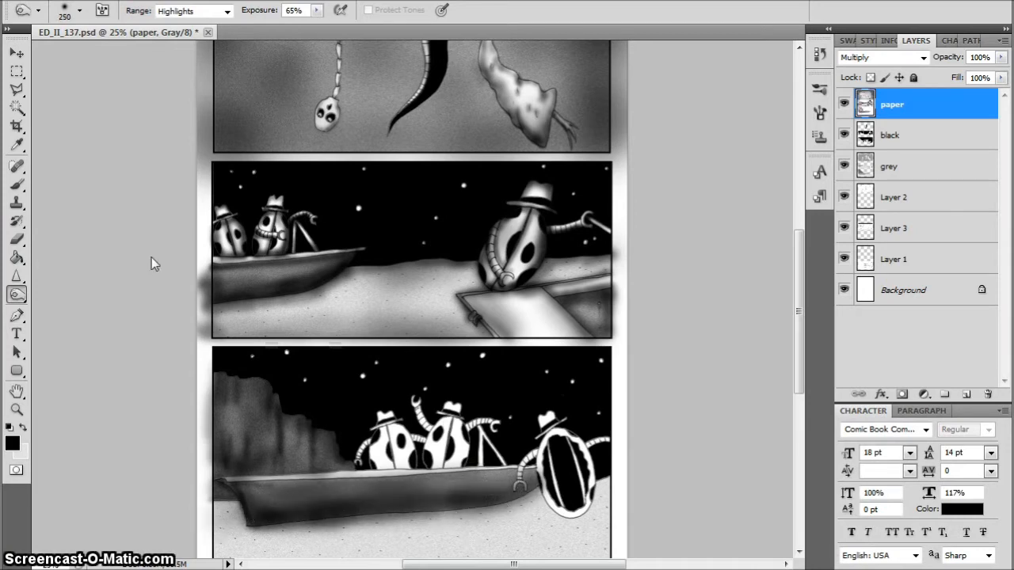
drag(492, 494, 356, 511)
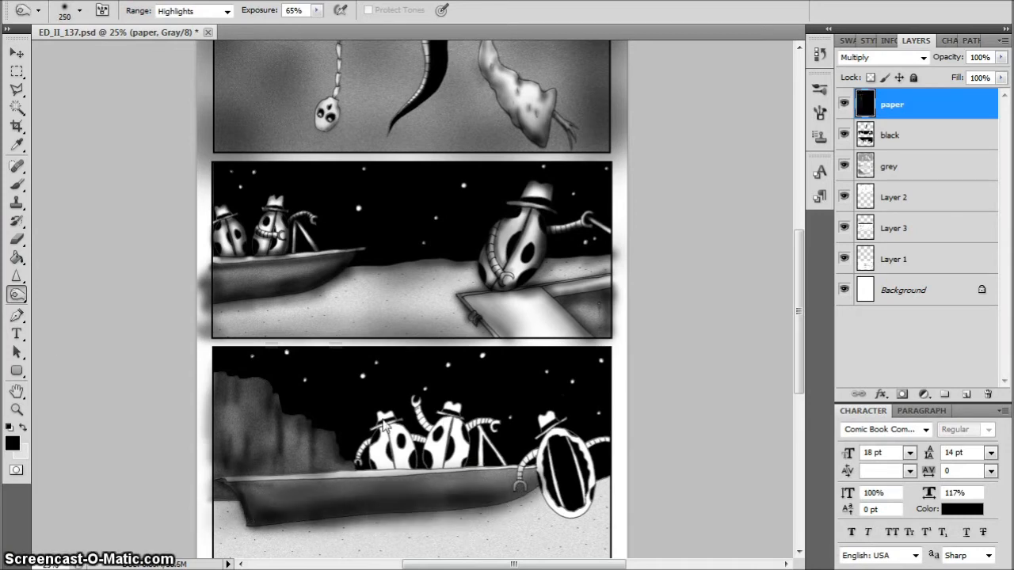
Dodge a soft highlight along the middle of the third panel's boat hull with a size 175 brush, Midtones range and 100% exposure
right_click(19, 298)
click(75, 294)
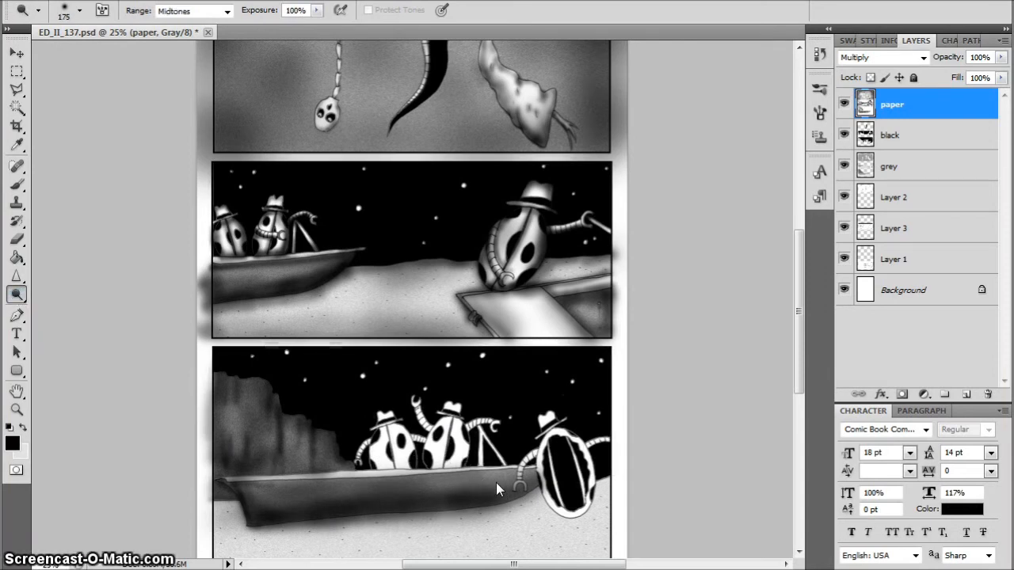
drag(496, 484, 309, 493)
drag(480, 480, 357, 494)
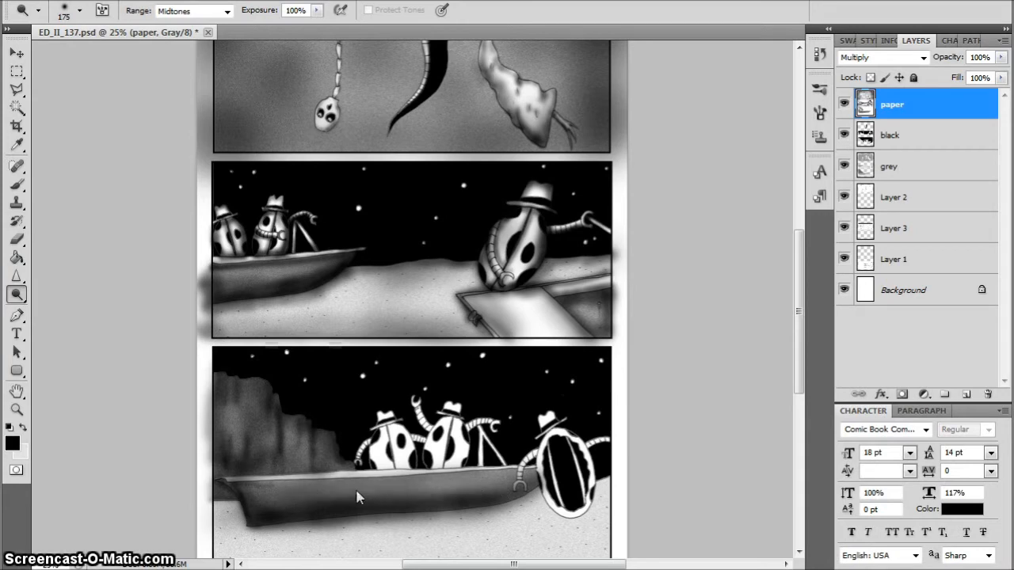
drag(482, 480, 267, 501)
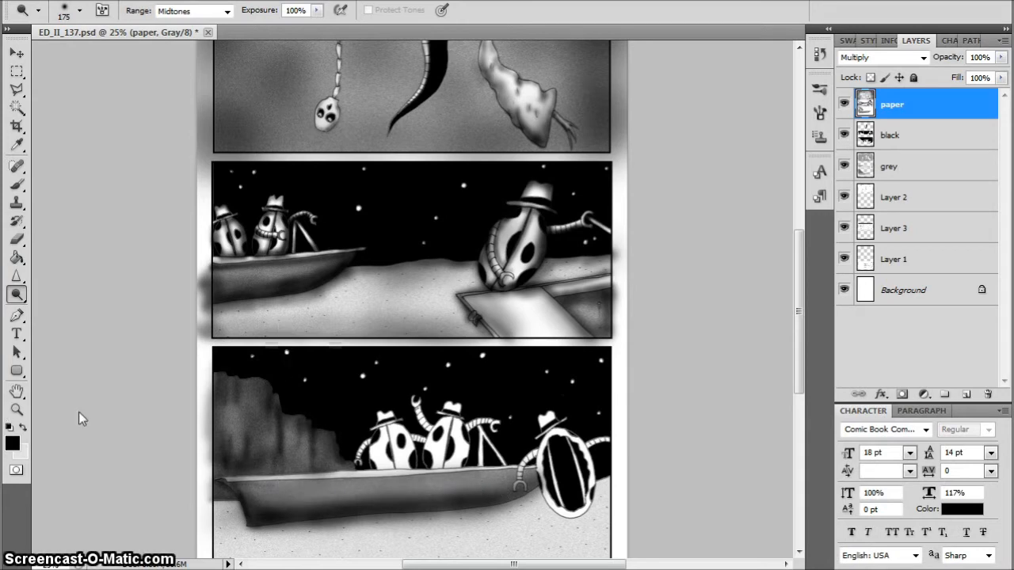
drag(475, 503, 262, 499)
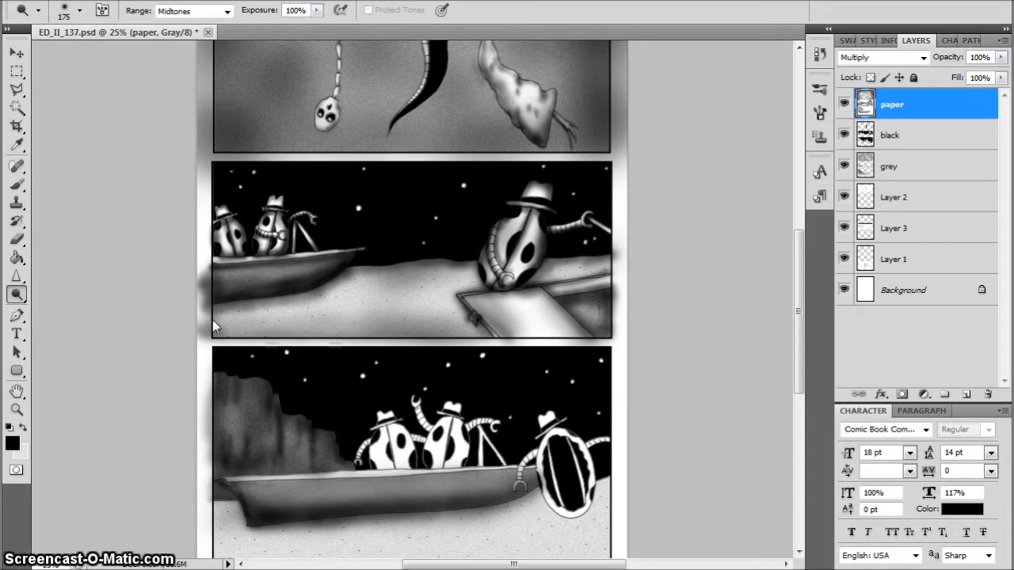
Burn a narrow shadow beneath the third panel's boat rim with a size 35 brush, Highlights range and 65% exposure
right_click(19, 296)
click(75, 308)
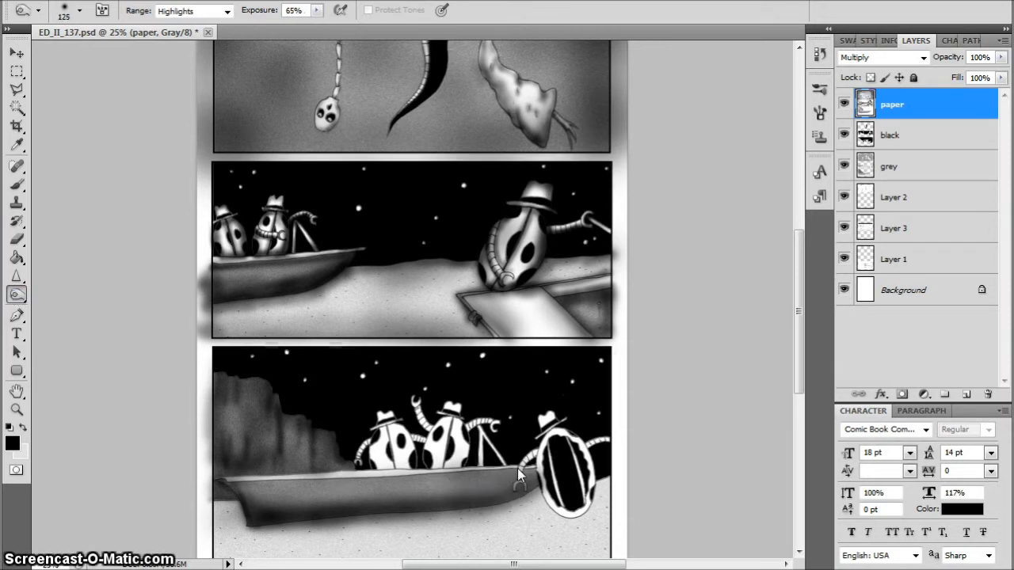
key(bracketleft)
key(bracketleft)
key(bracketleft)
key(bracketleft)
key(bracketleft)
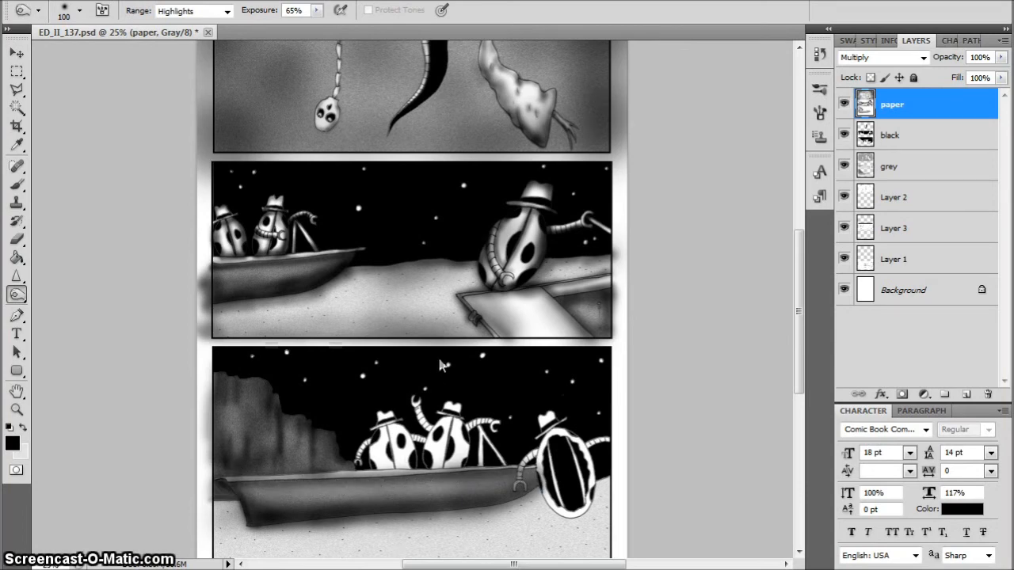
scroll(379, 412, up, 4)
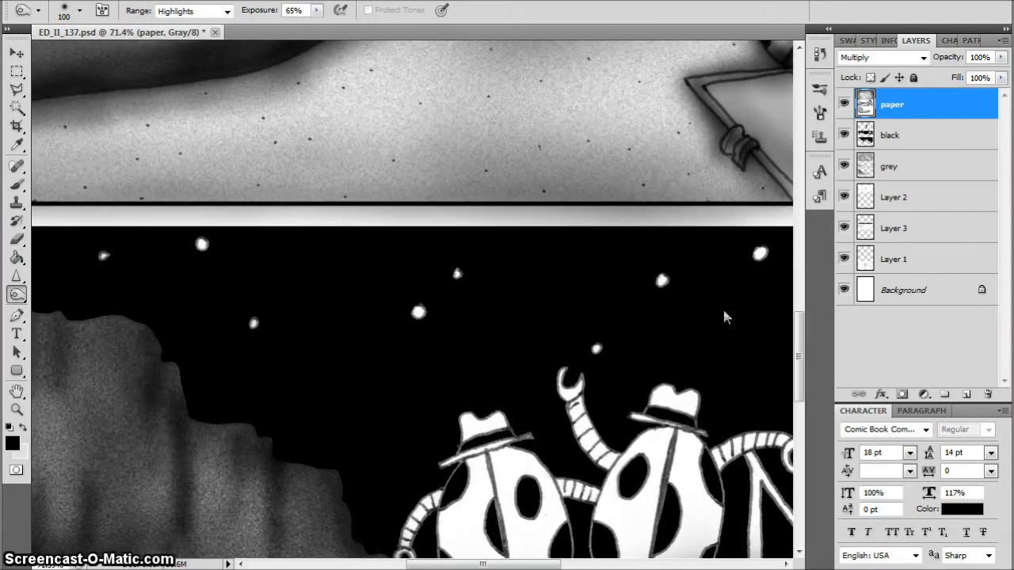
drag(798, 336, 798, 371)
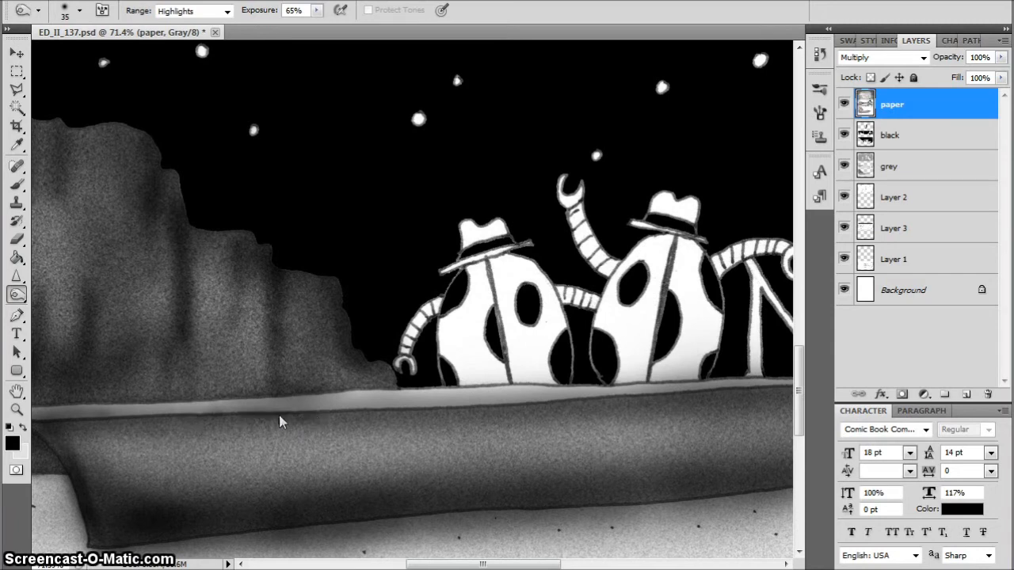
mouse_move(338, 413)
mouse_down()
mouse_move(419, 412)
mouse_move(63, 417)
mouse_up()
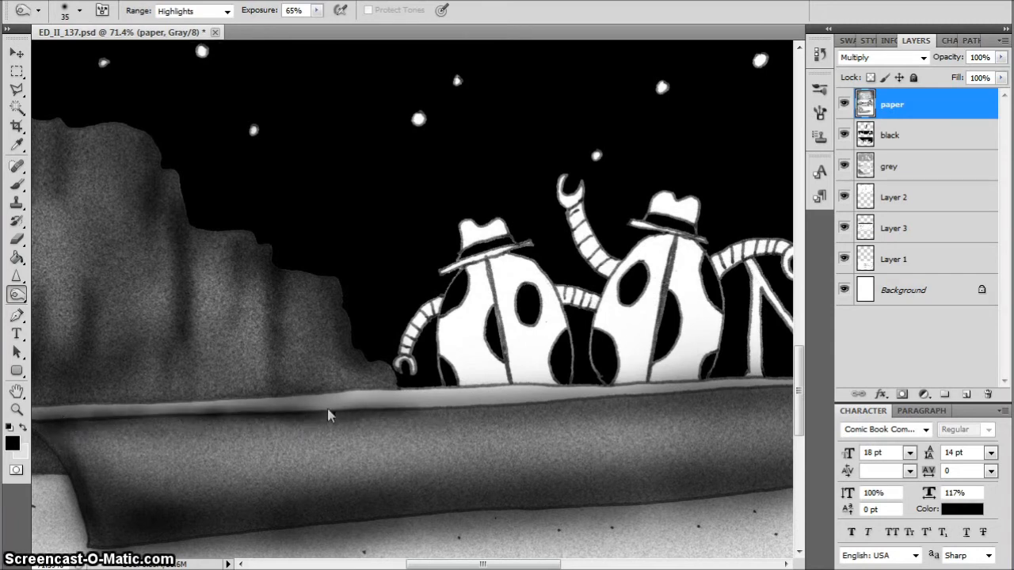
mouse_move(327, 409)
mouse_down()
mouse_move(569, 406)
mouse_move(447, 410)
mouse_move(645, 389)
mouse_move(534, 413)
mouse_move(682, 400)
mouse_up()
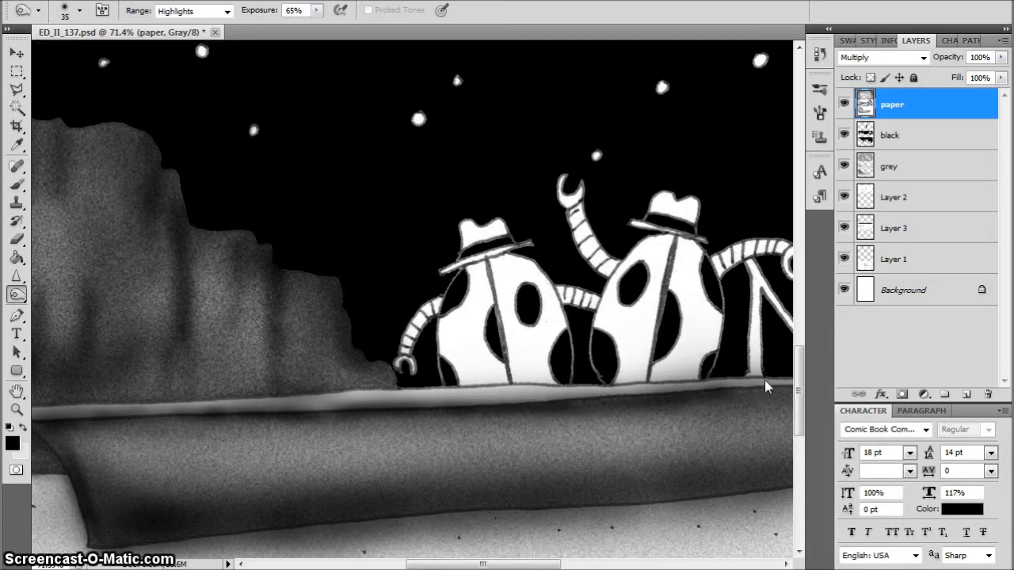
Burn the shadow under the boat rim toward the hull's right end and along its length, enlarging the brush from 40 to 125
drag(453, 565, 515, 565)
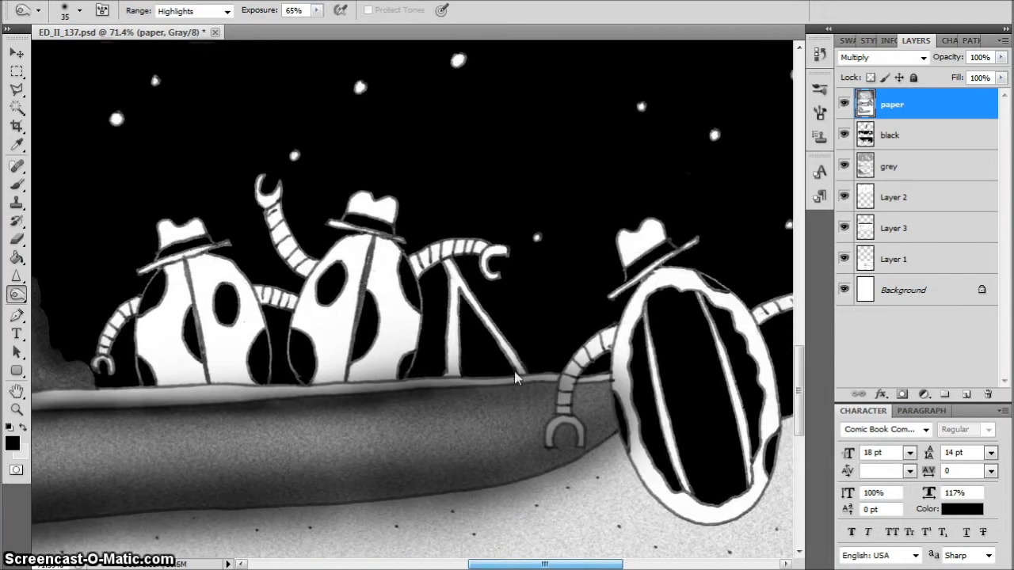
key(bracketright)
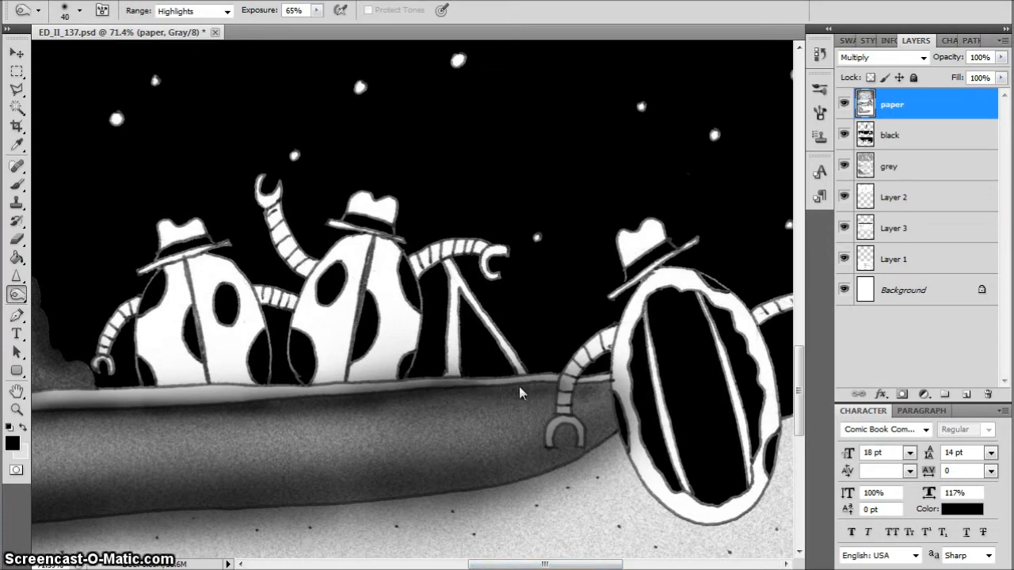
mouse_move(603, 402)
mouse_down()
mouse_move(536, 385)
mouse_move(390, 383)
mouse_up()
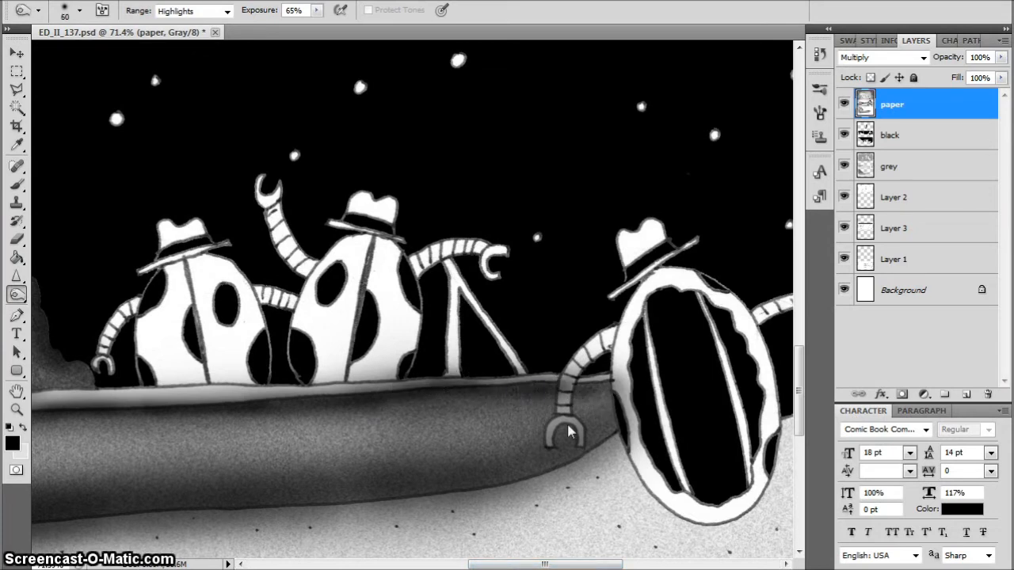
drag(552, 401, 61, 420)
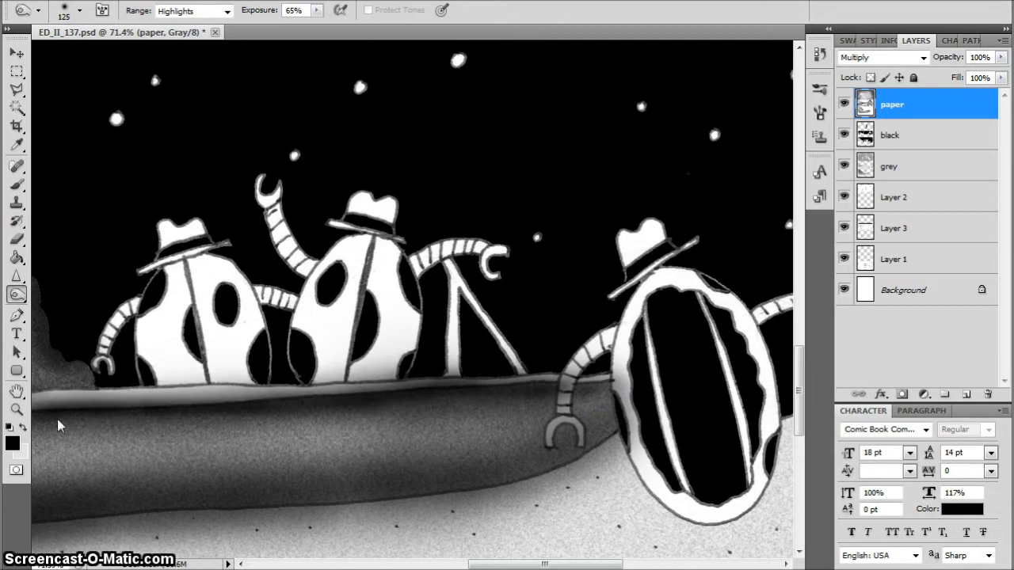
drag(504, 567, 449, 567)
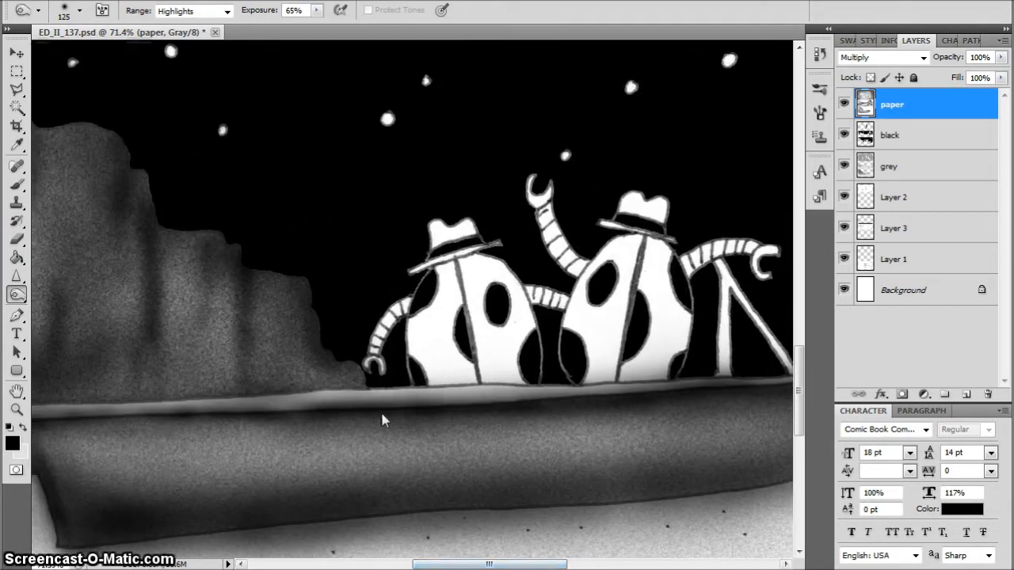
drag(358, 391, 339, 390)
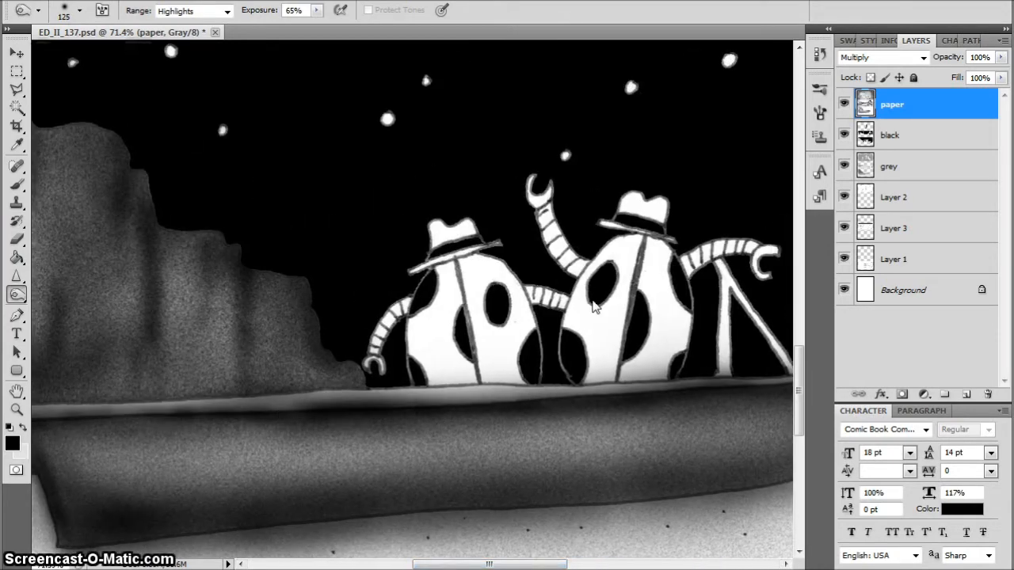
Burn shading on the arms, hat and body outlines of the leftmost figure in the third panel's boat with a size 30 brush
key(bracketleft)
key(bracketleft)
key(bracketleft)
key(bracketleft)
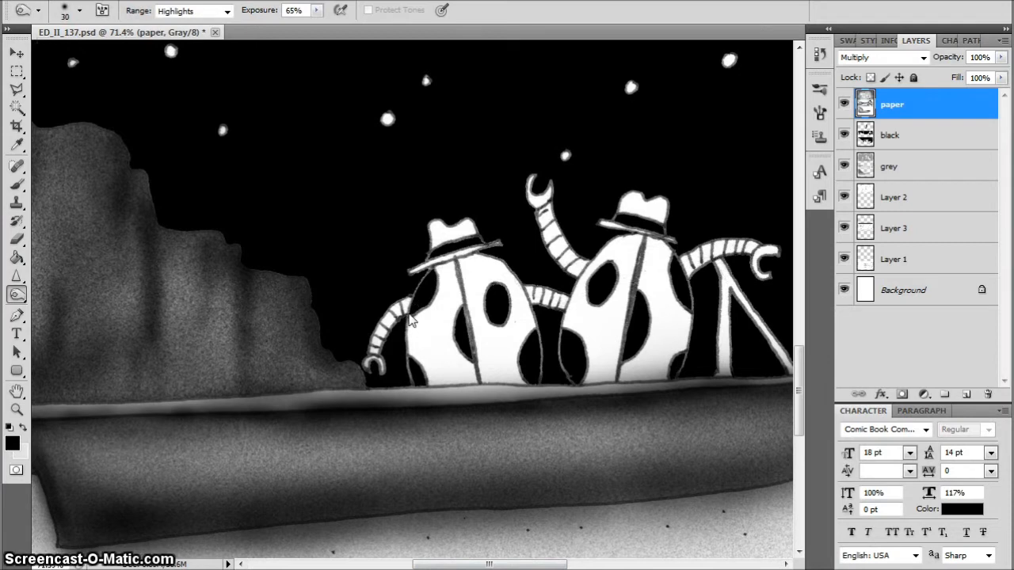
mouse_move(401, 328)
mouse_down()
mouse_move(384, 375)
mouse_move(376, 359)
mouse_move(404, 311)
mouse_up()
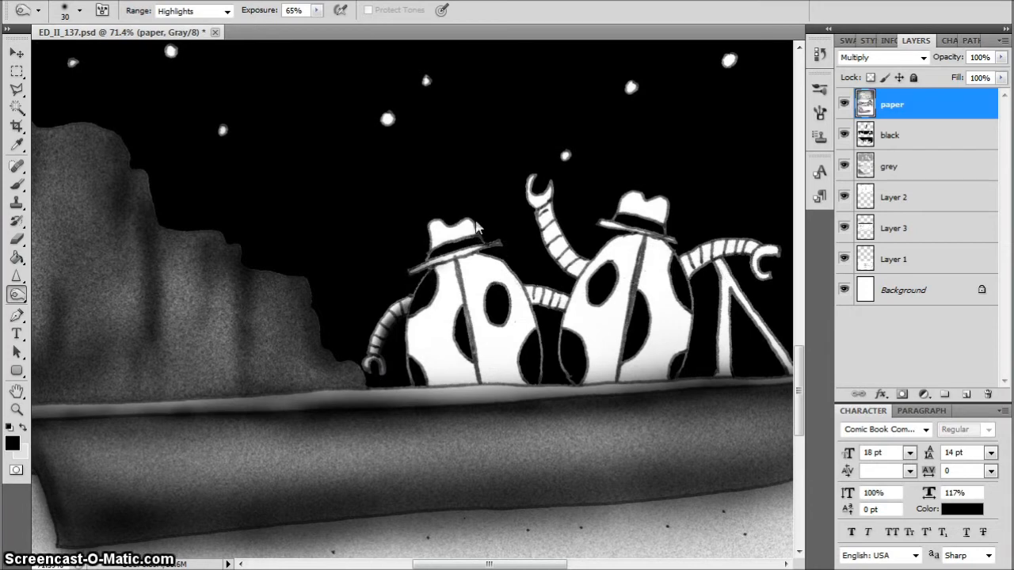
mouse_move(434, 225)
mouse_down()
mouse_move(462, 226)
mouse_move(476, 216)
mouse_move(480, 240)
mouse_up()
mouse_move(412, 270)
mouse_down()
mouse_move(437, 259)
mouse_move(428, 265)
mouse_move(472, 336)
mouse_up()
mouse_move(458, 274)
mouse_down()
mouse_move(480, 371)
mouse_move(465, 274)
mouse_up()
mouse_move(412, 315)
mouse_down()
mouse_move(436, 272)
mouse_move(417, 298)
mouse_move(409, 380)
mouse_move(487, 389)
mouse_move(545, 369)
mouse_move(519, 278)
mouse_move(492, 258)
mouse_move(535, 299)
mouse_up()
mouse_move(494, 262)
mouse_down()
mouse_move(441, 274)
mouse_move(525, 351)
mouse_move(515, 378)
mouse_move(385, 362)
mouse_move(416, 317)
mouse_move(487, 389)
mouse_up()
Burn broader shading over the leftmost figure's body, enlarging the brush to 90
key(bracketright)
key(bracketright)
key(bracketright)
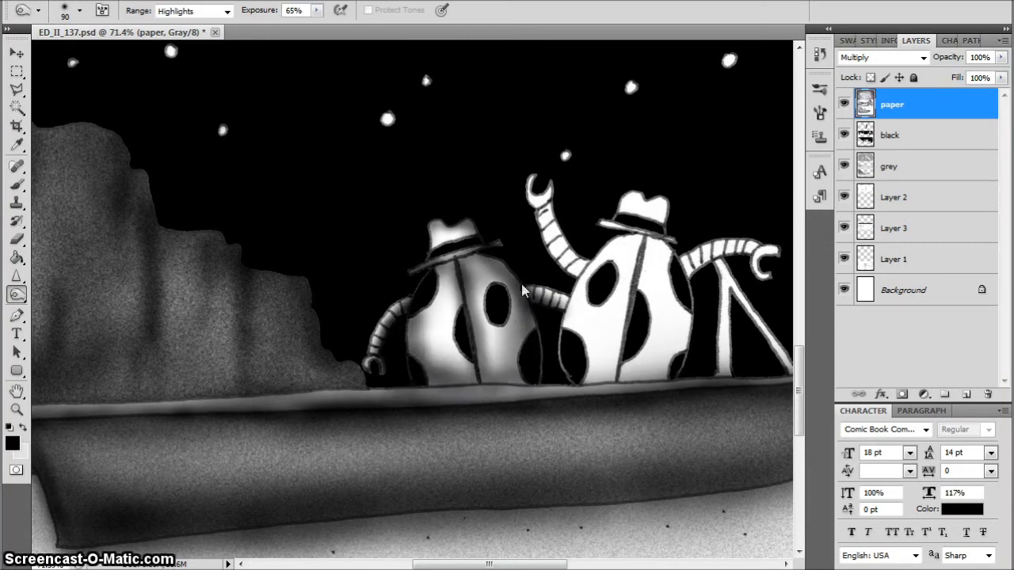
mouse_move(522, 291)
mouse_down()
mouse_move(500, 392)
mouse_move(543, 396)
mouse_move(500, 258)
mouse_move(476, 265)
mouse_up()
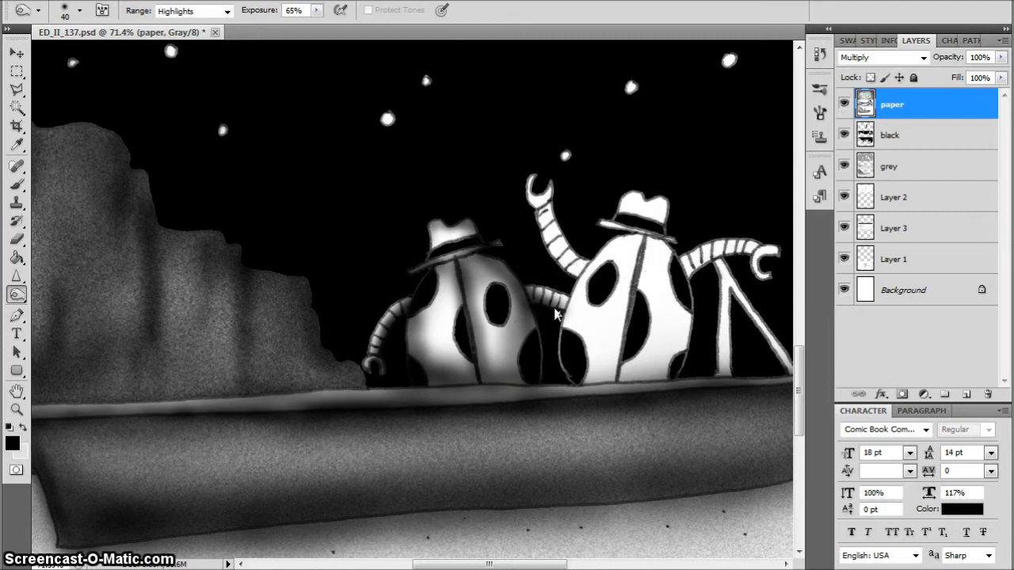
Burn the second figure's raised arm and left body edge, reducing the brush to 20, and switch to the Dodge tool
mouse_move(574, 308)
mouse_down()
mouse_move(572, 292)
mouse_move(611, 247)
mouse_move(552, 351)
mouse_move(563, 378)
mouse_move(591, 265)
mouse_move(548, 269)
mouse_move(541, 225)
mouse_move(558, 202)
mouse_up()
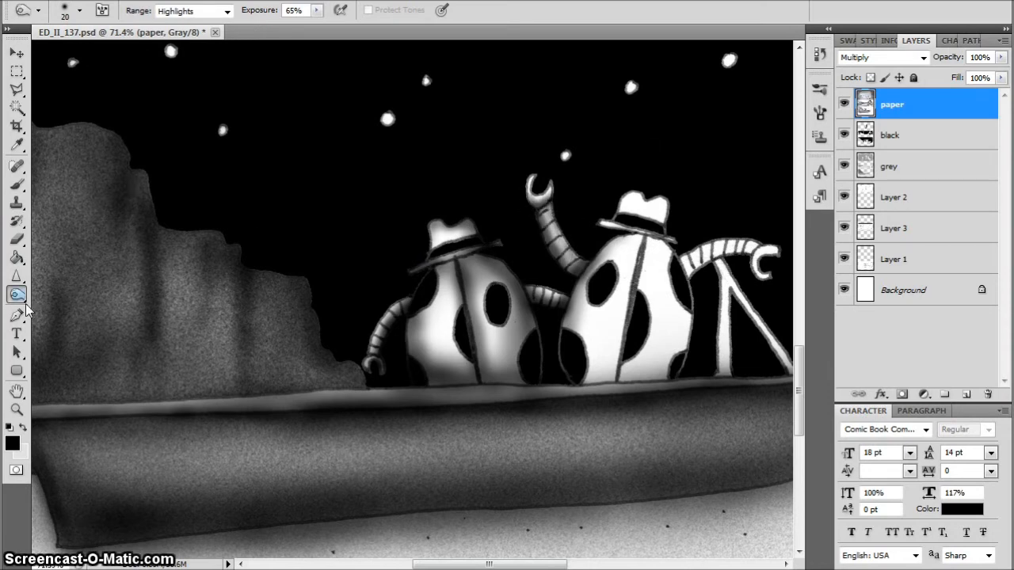
drag(26, 309, 53, 294)
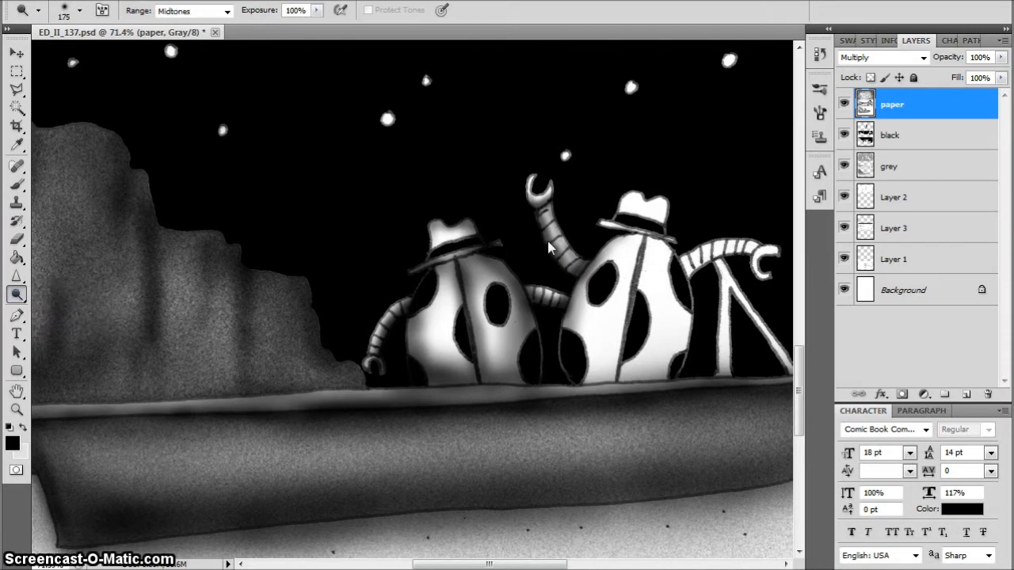
Dodge highlights along the second figure's raised arm in the third panel with a size 25 brush
key(bracketleft)
key(bracketleft)
key(bracketleft)
key(bracketleft)
key(bracketleft)
key(bracketleft)
key(bracketleft)
key(bracketleft)
key(bracketleft)
key(bracketleft)
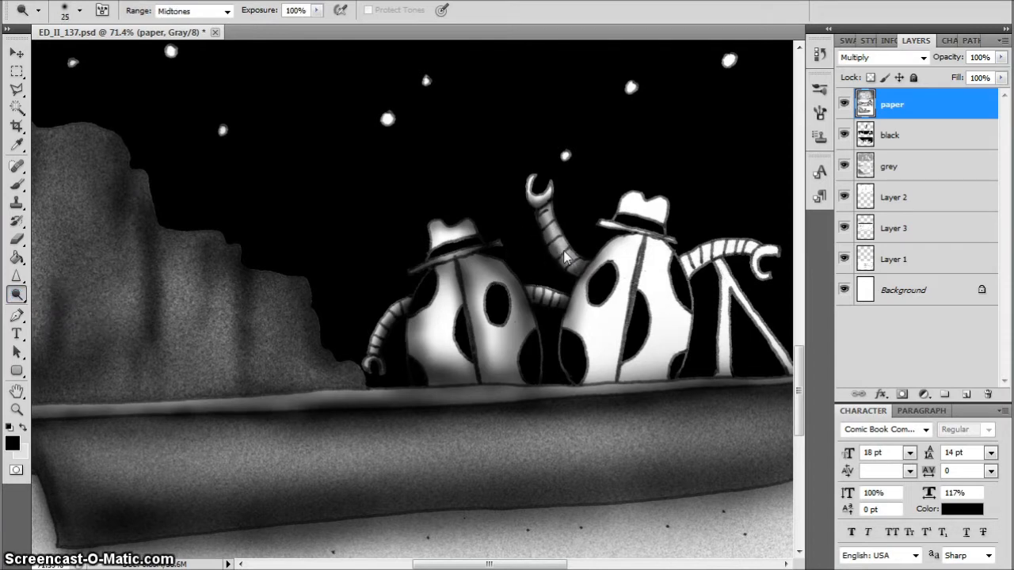
drag(560, 247, 557, 240)
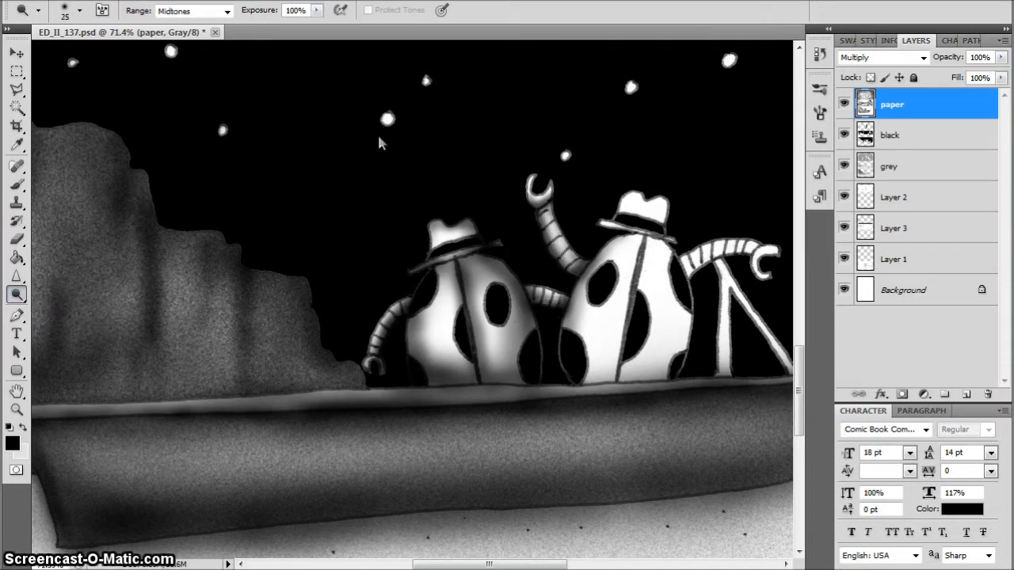
Burn shading on the second figure's body and hat with the Burn tool, enlarging the brush to 45
drag(24, 293, 64, 309)
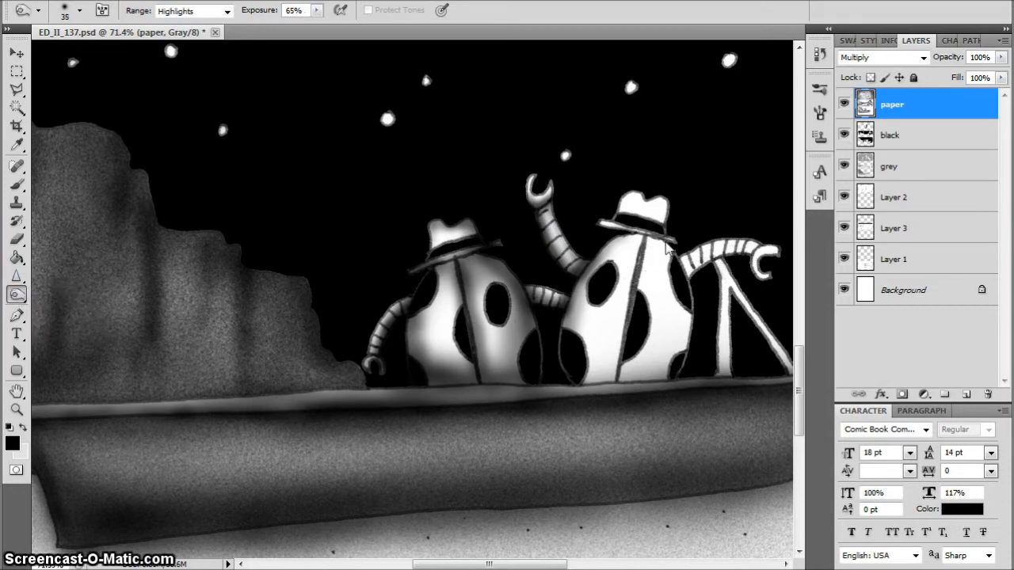
mouse_move(646, 257)
mouse_down()
mouse_move(634, 325)
mouse_move(600, 388)
mouse_move(679, 378)
mouse_move(686, 293)
mouse_move(665, 233)
mouse_move(615, 222)
mouse_move(567, 316)
mouse_move(587, 373)
mouse_up()
mouse_move(693, 251)
mouse_down()
mouse_move(674, 190)
mouse_move(673, 199)
mouse_move(626, 187)
mouse_up()
drag(593, 226, 636, 187)
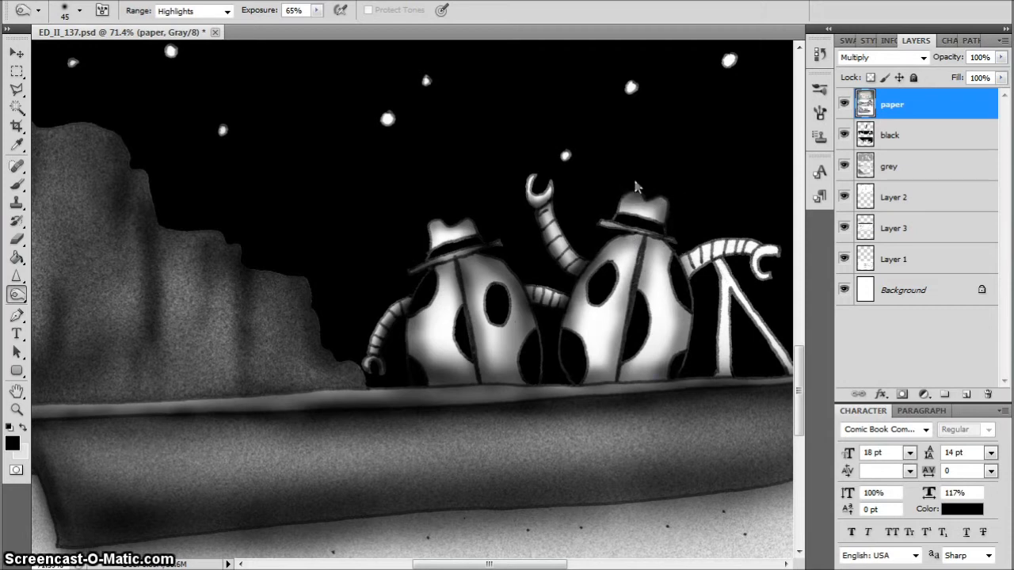
Burn the second figure's outstretched arm and claw and the tripod legs beside it, using size 25 for the claw and up to 50 for the legs
mouse_move(713, 269)
mouse_down()
mouse_move(694, 261)
mouse_move(733, 247)
mouse_move(717, 274)
mouse_move(714, 265)
mouse_up()
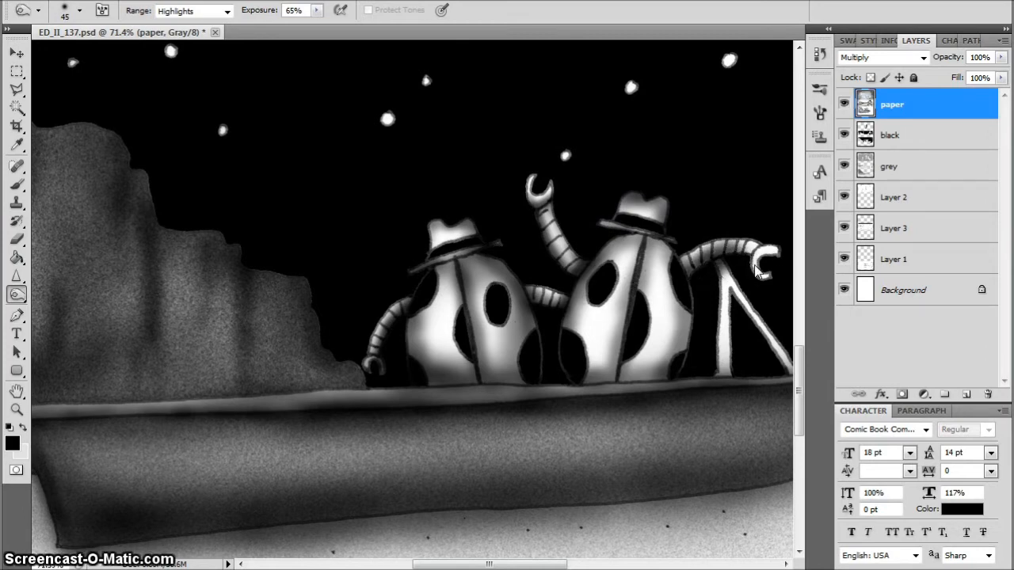
key(bracketleft)
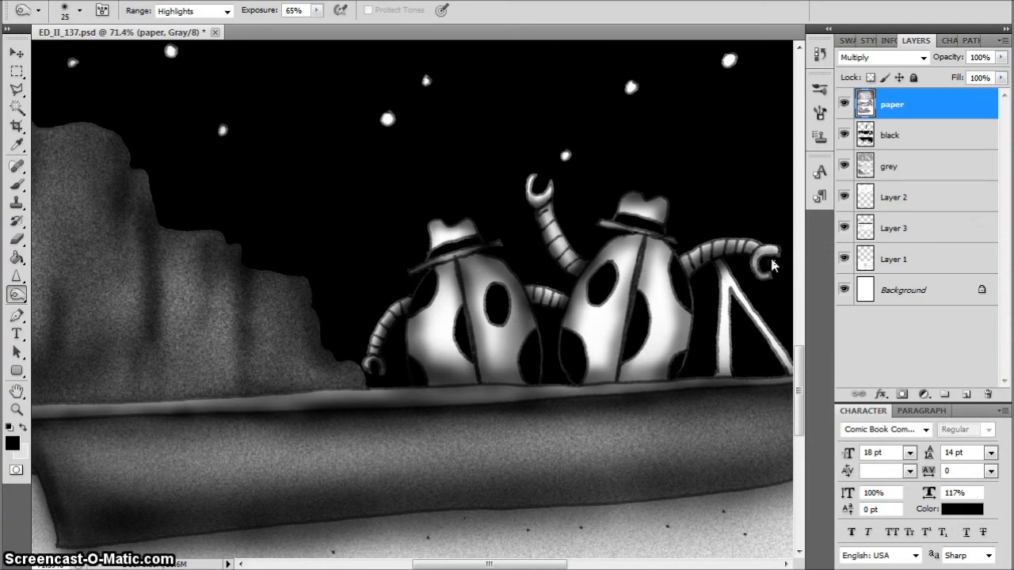
drag(773, 262, 763, 252)
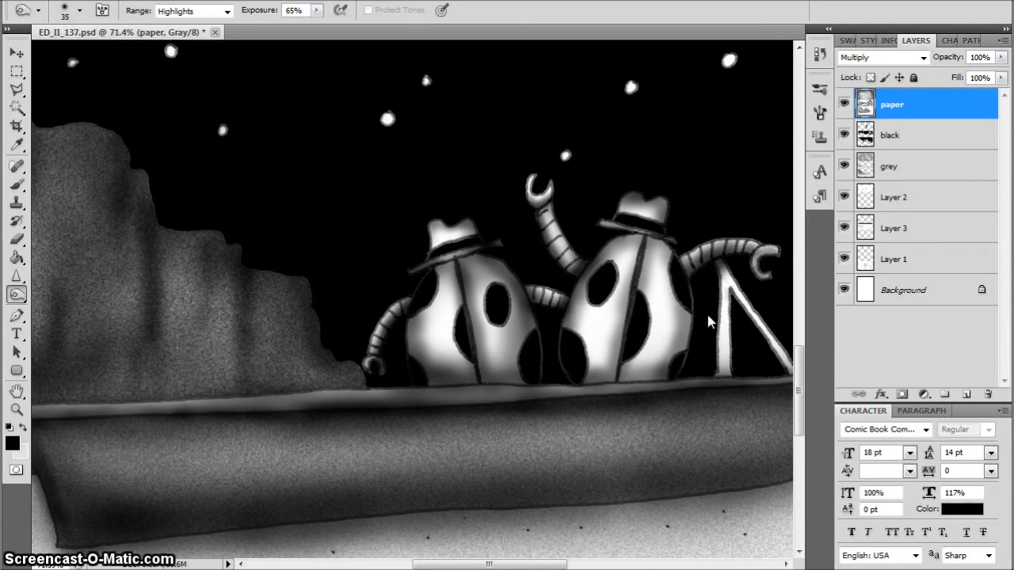
mouse_move(741, 377)
mouse_down()
mouse_move(724, 373)
mouse_move(729, 269)
mouse_move(757, 322)
mouse_up()
drag(560, 564, 602, 565)
drag(515, 363, 518, 276)
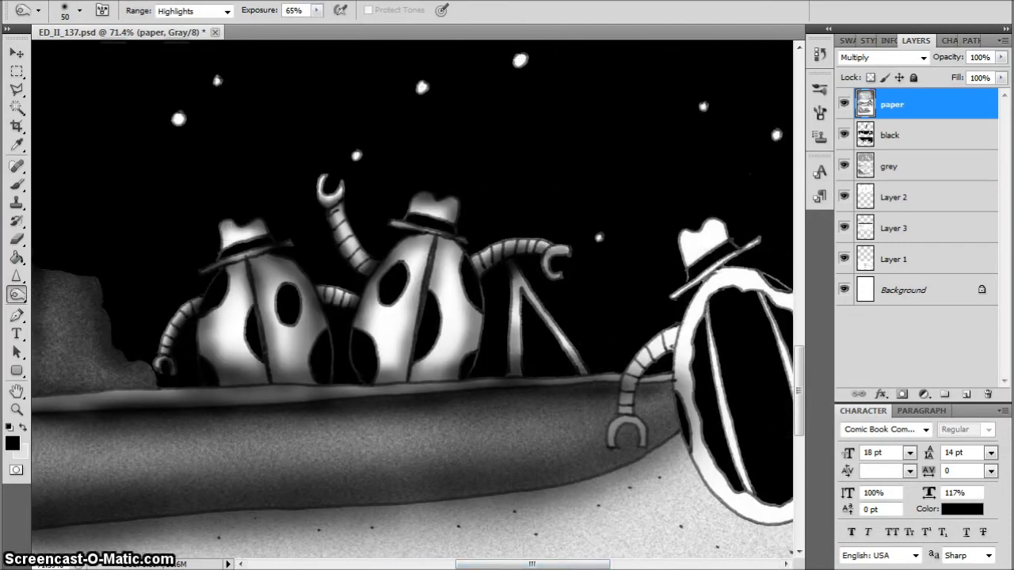
Burn the segmented arm and claw of the rightmost figure that overlap the boat with a size 30 brush
key([)
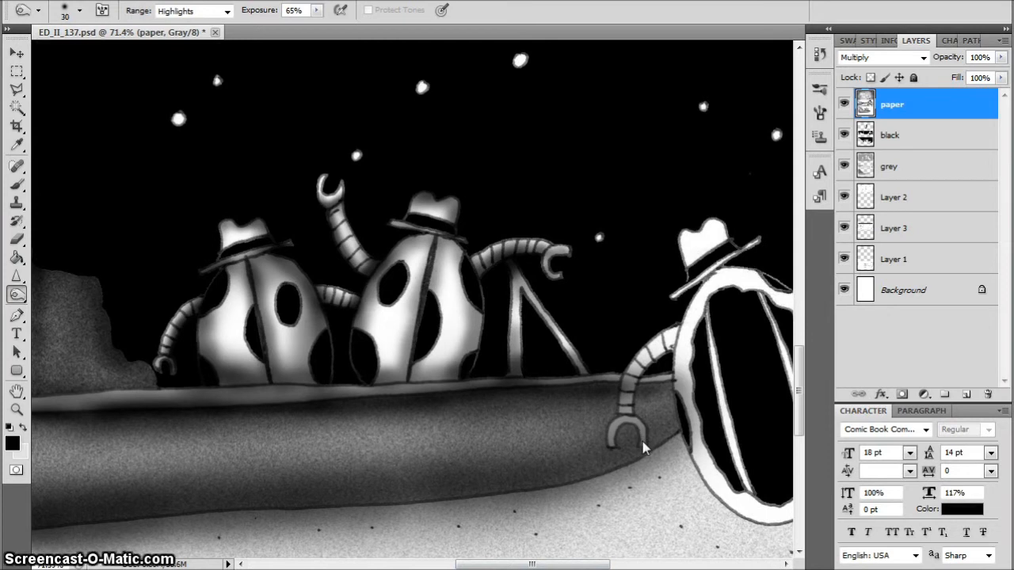
mouse_move(641, 437)
mouse_down()
mouse_move(632, 424)
mouse_move(614, 432)
mouse_up()
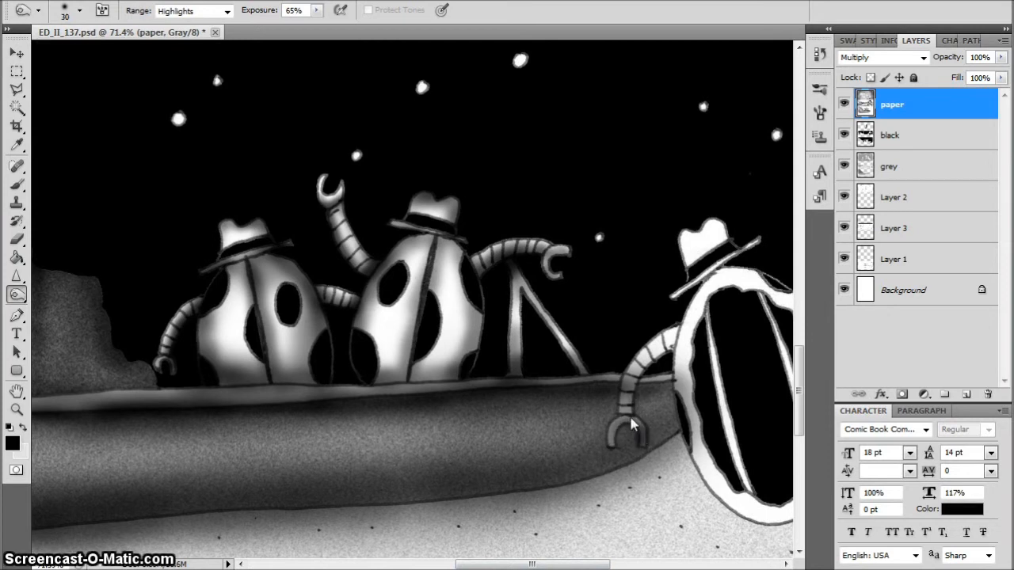
drag(638, 367, 642, 375)
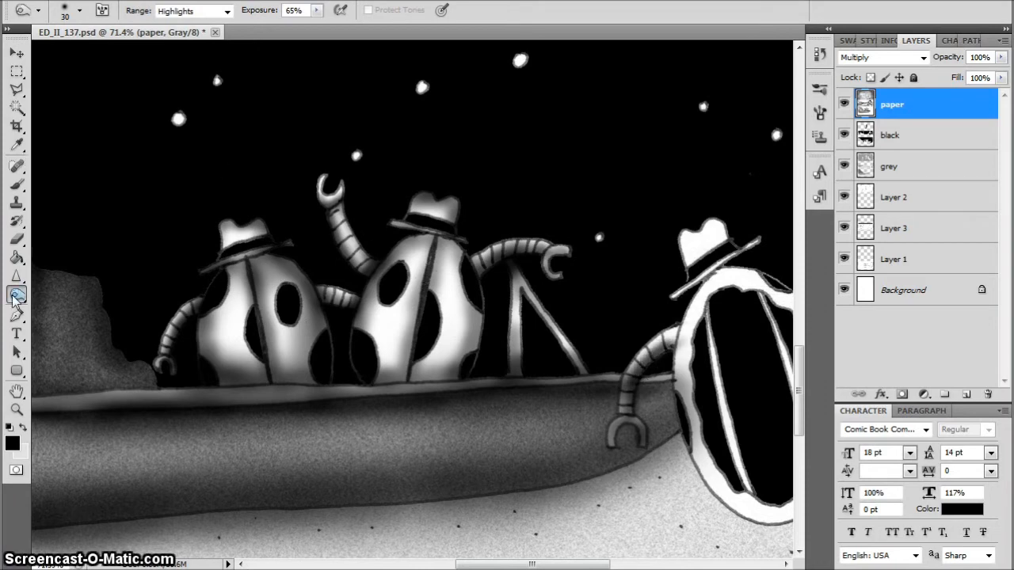
Dodge highlights on the rightmost figure's arm segments with a brush reduced to 8 and on its claw with size 10
drag(16, 297, 76, 310)
scroll(597, 394, up, 3)
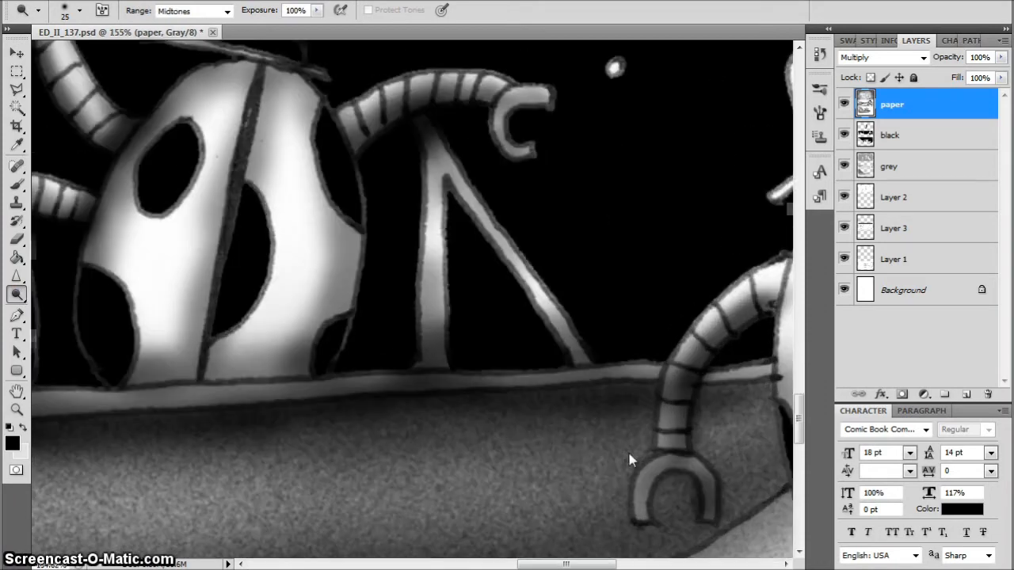
key(bracketleft)
key(bracketleft)
key(bracketleft)
key(bracketleft)
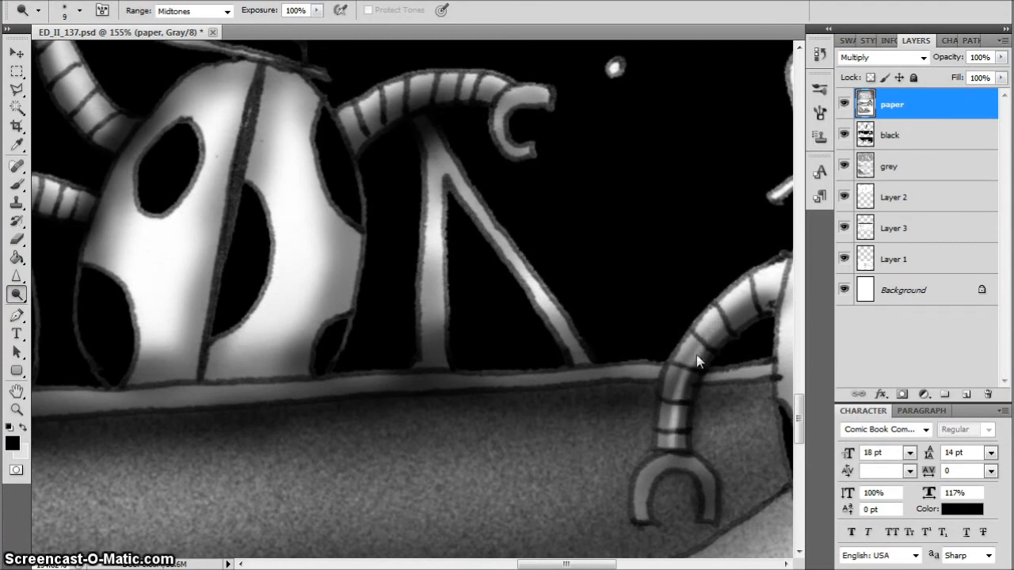
mouse_move(674, 431)
mouse_down()
mouse_move(688, 356)
mouse_move(691, 387)
mouse_up()
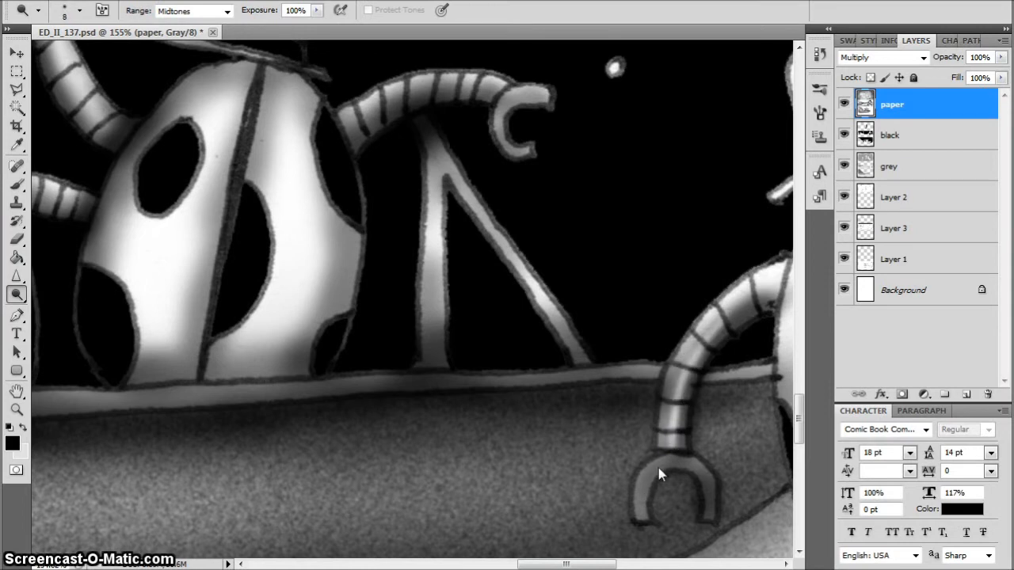
key(bracketright)
key(bracketright)
mouse_move(663, 464)
mouse_down()
mouse_move(642, 500)
mouse_move(660, 457)
mouse_up()
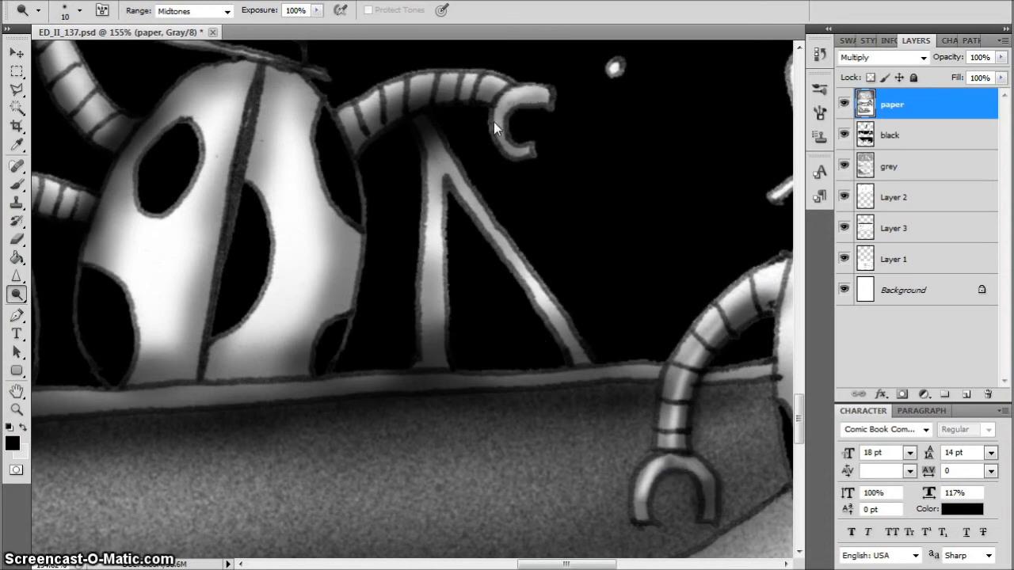
Switch back to the Burn tool and darken both ends of the rightmost figure's hat brim with a size 25 brush
key(ctrl+0)
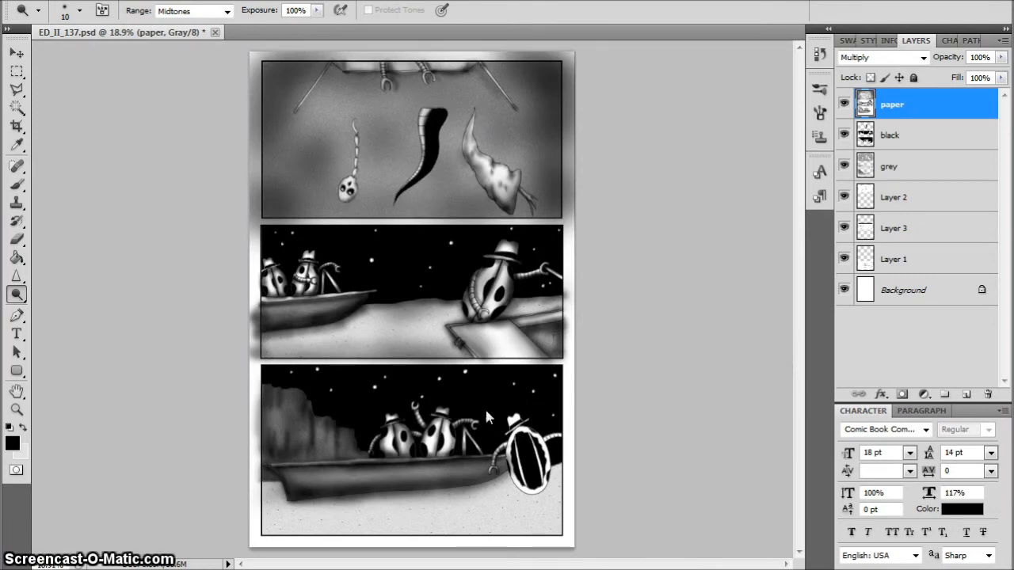
scroll(486, 412, up, 5)
drag(556, 565, 584, 564)
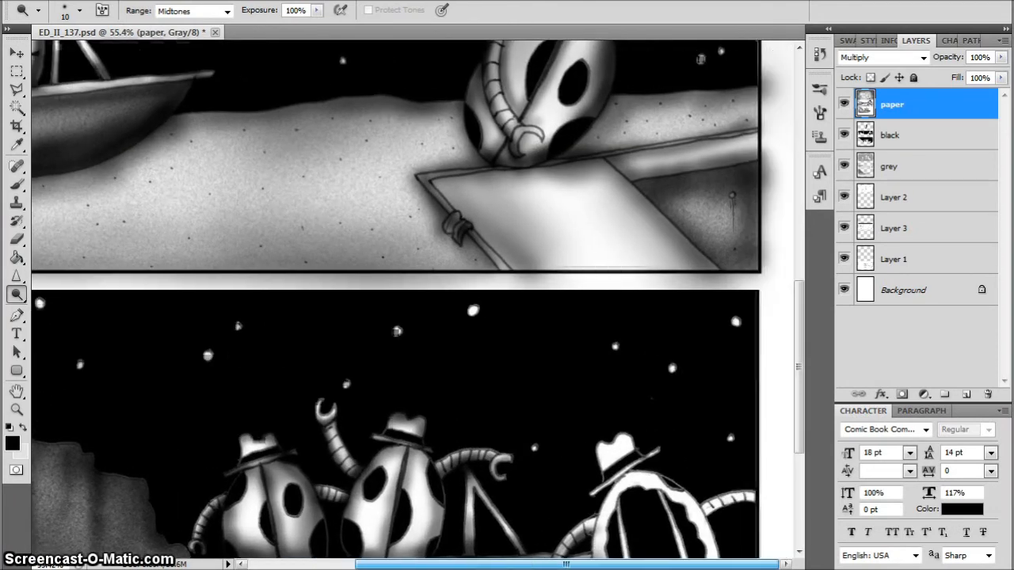
drag(17, 294, 75, 310)
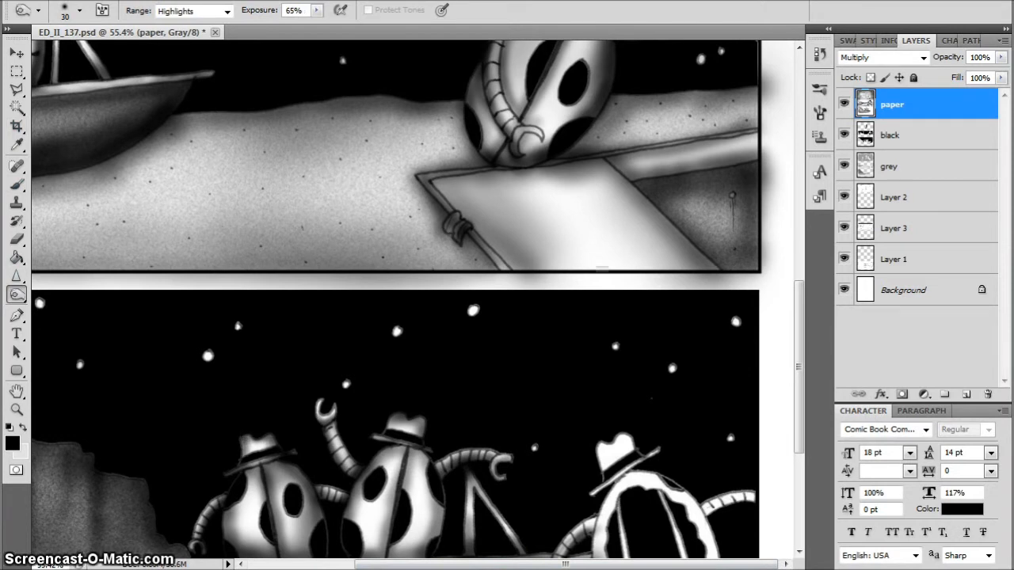
drag(799, 372, 799, 442)
scroll(571, 244, up, 3)
scroll(550, 227, up, 3)
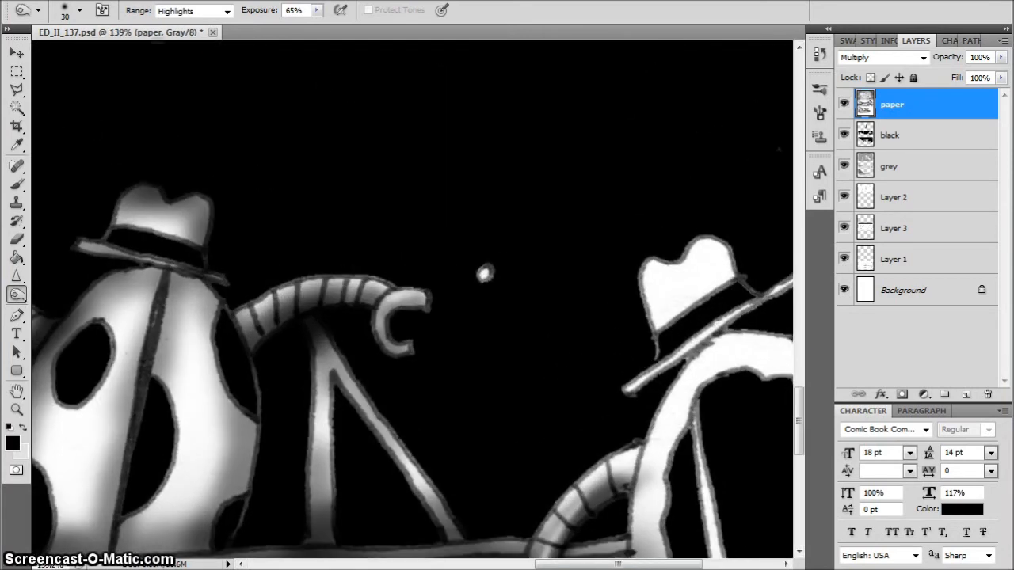
drag(618, 565, 662, 564)
key([)
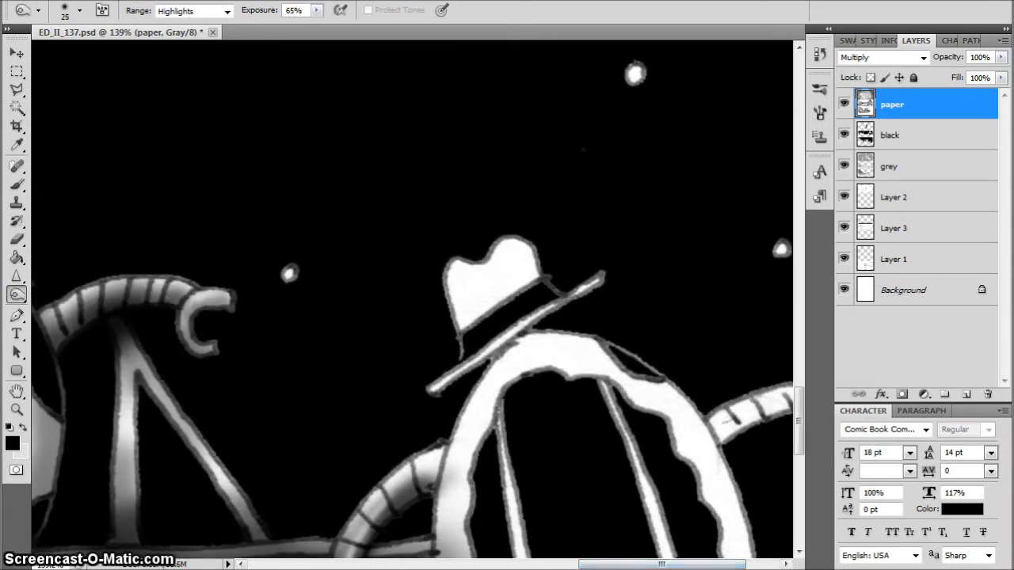
mouse_move(600, 278)
mouse_down()
mouse_move(564, 299)
mouse_move(594, 281)
mouse_up()
drag(435, 389, 477, 356)
Burn shading on the rightmost figure's hat crown, brim and the shell edge beneath it with a size 35 brush
key(])
key(])
mouse_move(461, 288)
mouse_down()
mouse_move(464, 332)
mouse_move(463, 286)
mouse_move(493, 261)
mouse_move(531, 261)
mouse_move(452, 249)
mouse_move(460, 293)
mouse_up()
mouse_move(453, 374)
mouse_down()
mouse_move(415, 401)
mouse_move(485, 354)
mouse_up()
drag(589, 290, 600, 280)
mouse_move(545, 336)
mouse_down()
mouse_move(574, 329)
mouse_move(451, 412)
mouse_move(586, 297)
mouse_up()
Burn the two inner stripes and the surrounding shell rim of the rightmost figure with the size 35 brush
scroll(784, 393, down, 5)
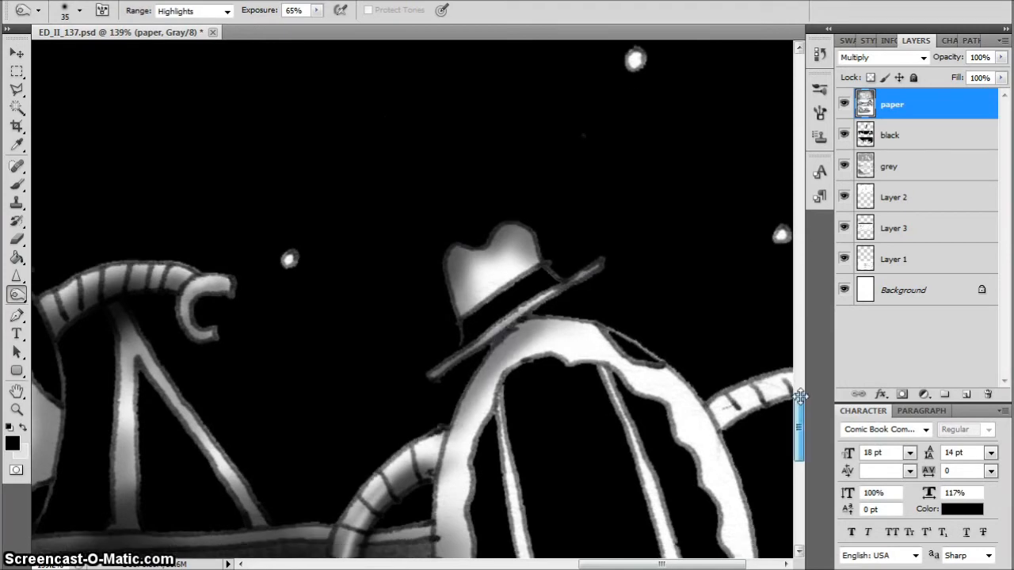
mouse_move(493, 253)
mouse_down()
mouse_move(492, 222)
mouse_move(512, 175)
mouse_move(514, 414)
mouse_move(544, 483)
mouse_move(597, 532)
mouse_move(566, 481)
mouse_move(594, 550)
mouse_up()
mouse_move(606, 147)
mouse_down()
mouse_move(640, 215)
mouse_move(652, 412)
mouse_move(693, 507)
mouse_move(693, 348)
mouse_move(656, 451)
mouse_up()
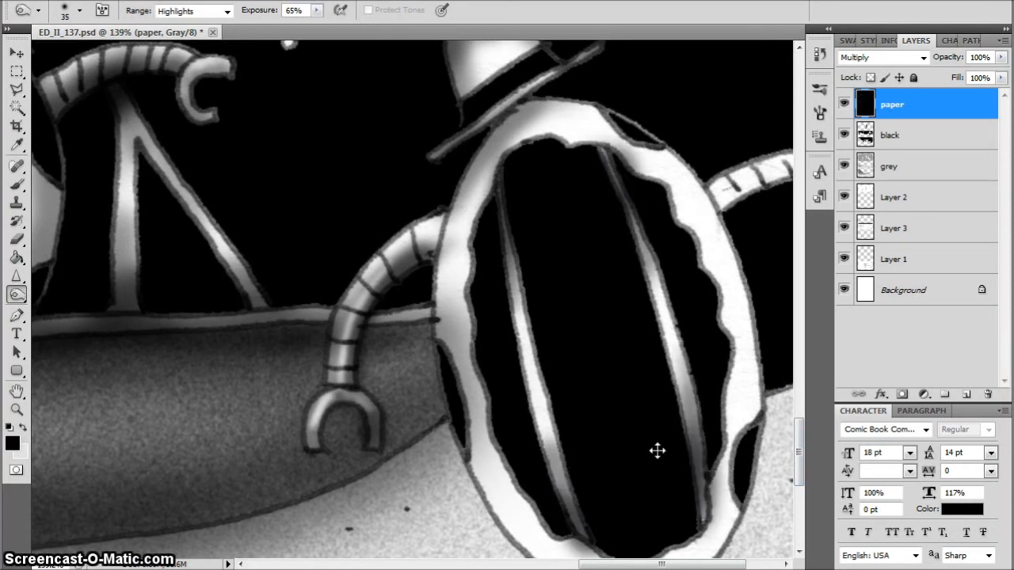
mouse_move(454, 311)
mouse_down()
mouse_move(425, 389)
mouse_move(447, 414)
mouse_move(446, 319)
mouse_move(470, 176)
mouse_move(438, 263)
mouse_move(470, 193)
mouse_move(434, 298)
mouse_move(547, 105)
mouse_move(522, 110)
mouse_move(671, 143)
mouse_move(698, 160)
mouse_move(667, 130)
mouse_move(715, 207)
mouse_move(722, 186)
mouse_move(734, 278)
mouse_move(705, 170)
mouse_move(669, 120)
mouse_move(752, 311)
mouse_move(757, 395)
mouse_move(731, 417)
mouse_move(804, 432)
mouse_move(800, 455)
mouse_up()
mouse_move(763, 203)
mouse_down()
mouse_move(746, 274)
mouse_move(753, 292)
mouse_move(737, 317)
mouse_move(689, 369)
mouse_move(614, 392)
mouse_move(506, 340)
mouse_move(450, 211)
mouse_move(558, 383)
mouse_move(710, 353)
mouse_move(729, 336)
mouse_up()
drag(587, 417, 609, 365)
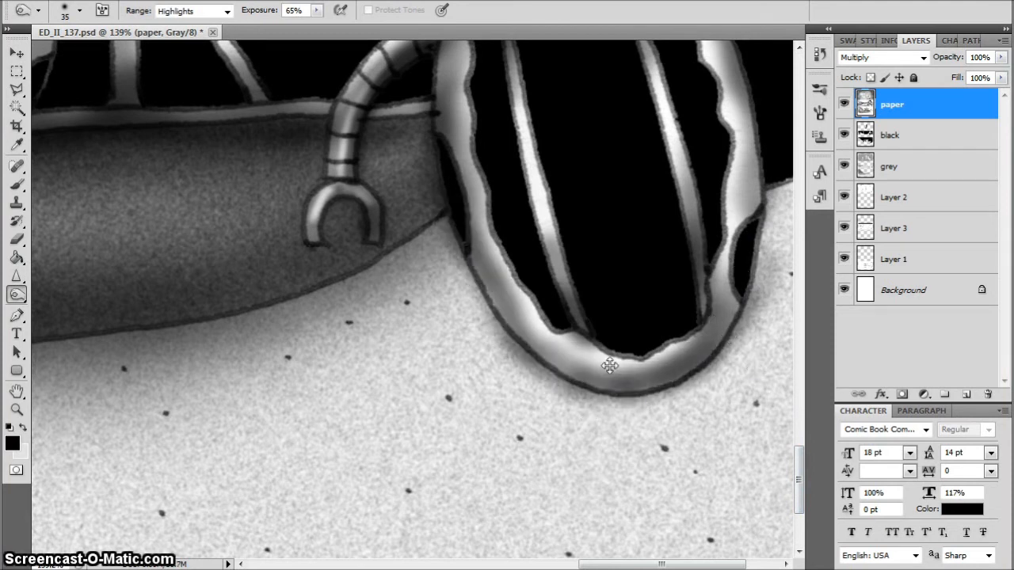
Burn shadows around the bottom of the rightmost figure's shell and on the sand under the hull's end with a size 70 brush
key(])
key(])
key(])
mouse_move(745, 310)
mouse_down()
mouse_move(674, 371)
mouse_move(581, 379)
mouse_move(574, 369)
mouse_up()
drag(455, 217, 377, 250)
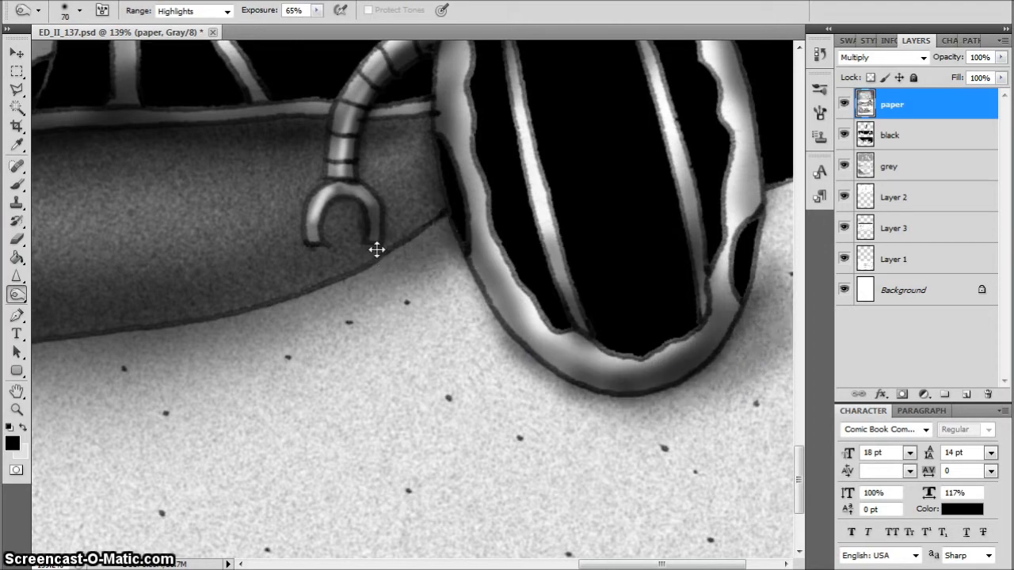
Burn broad shadows beneath the boats in the second and third panels, enlarging the brush to 250
key(ctrl+0)
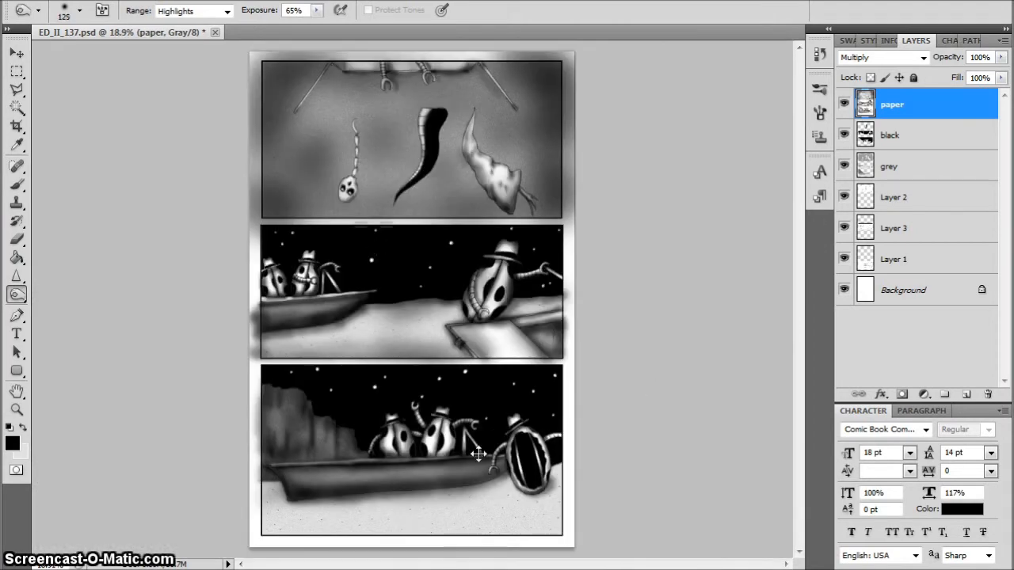
key(])
key(])
key(])
key(])
mouse_move(373, 300)
mouse_down()
mouse_move(363, 317)
mouse_move(256, 336)
mouse_up()
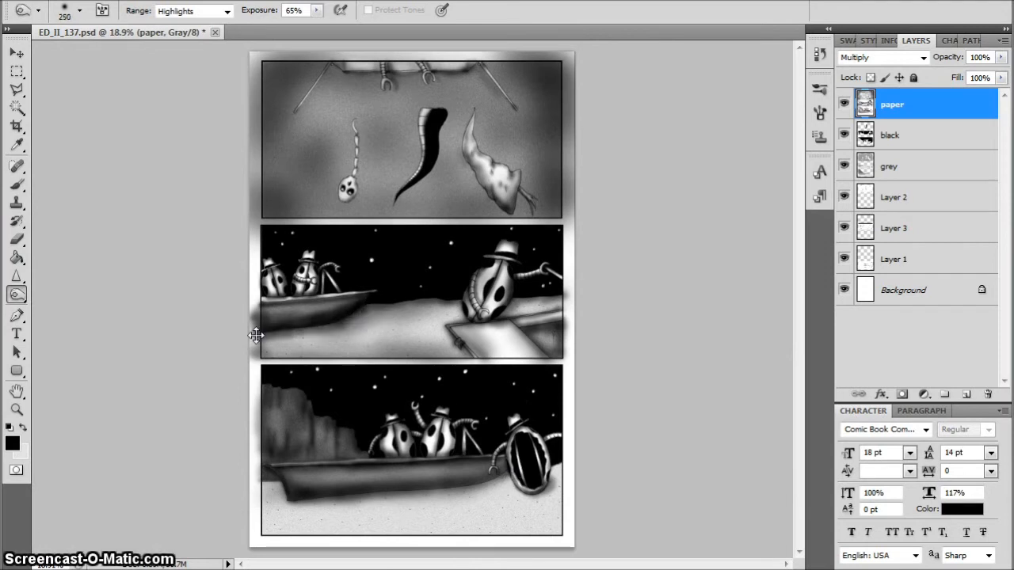
drag(498, 488, 278, 488)
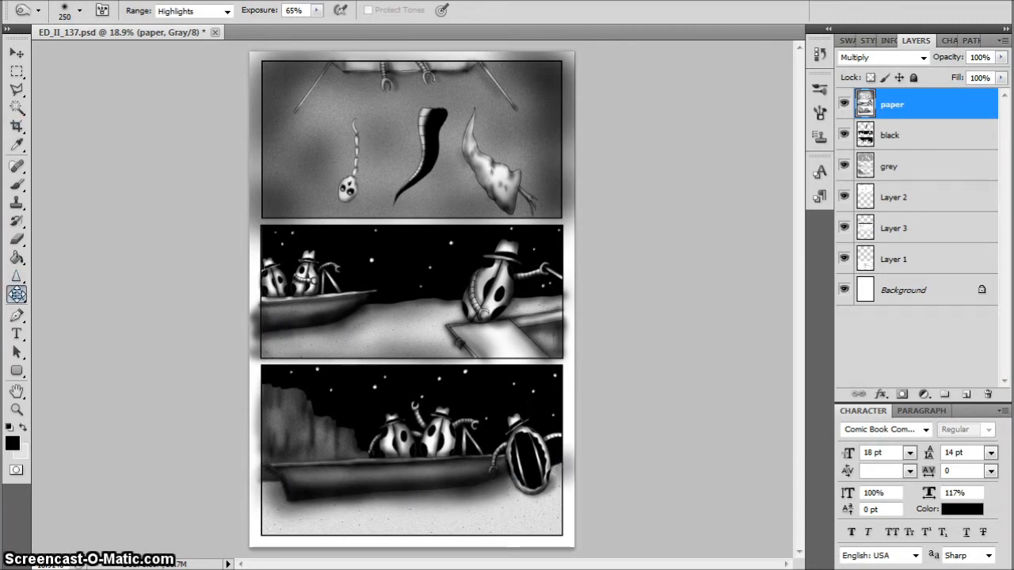
Dodge the sand beneath the third panel's boat with a size 150 brush
drag(17, 294, 66, 285)
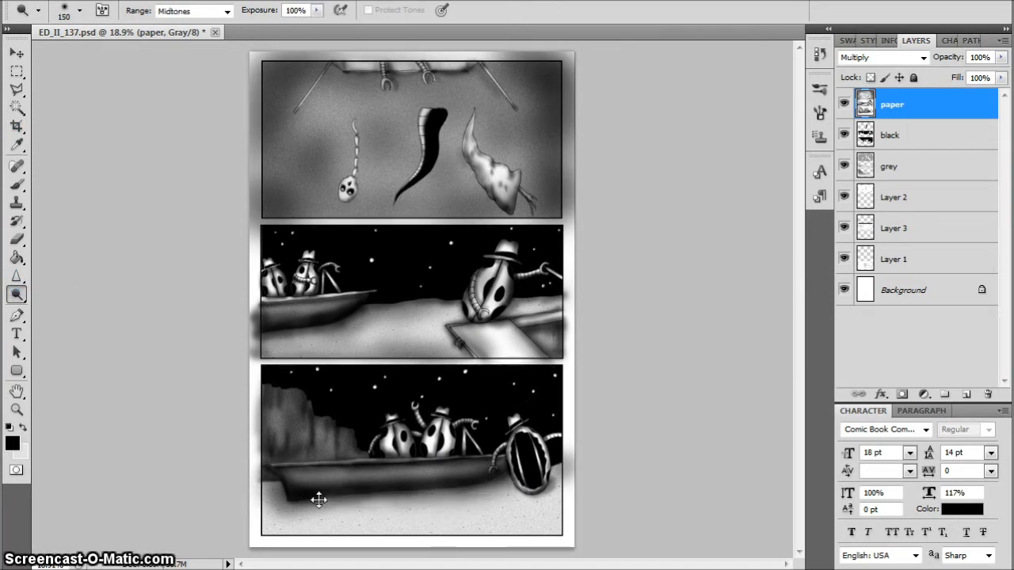
mouse_move(496, 492)
mouse_down()
mouse_move(387, 493)
mouse_move(291, 511)
mouse_up()
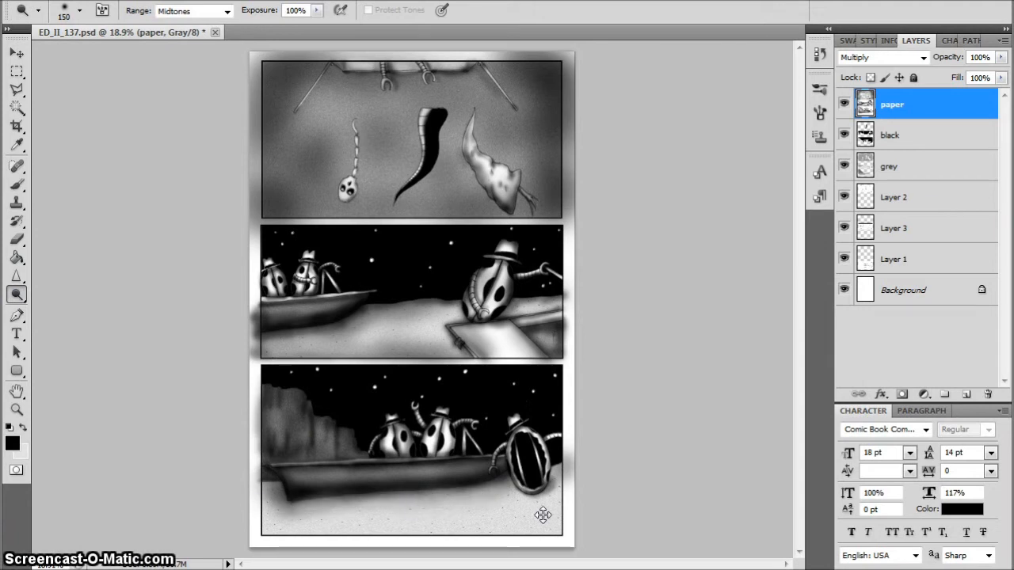
Burn the rightmost figure's far arm reaching the panel edge, using the Burn tool with a brush reduced to 60
right_click(18, 294)
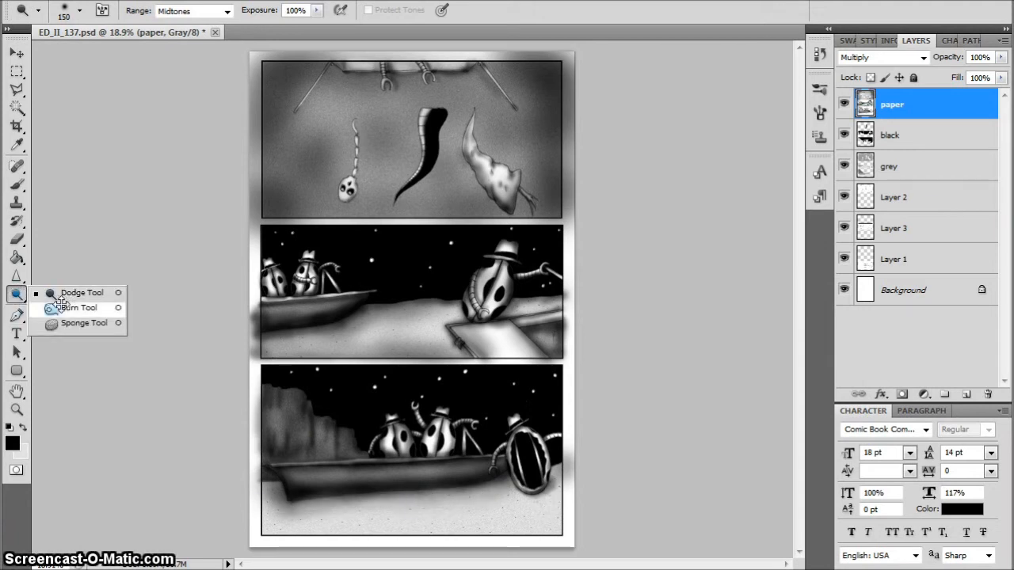
click(77, 305)
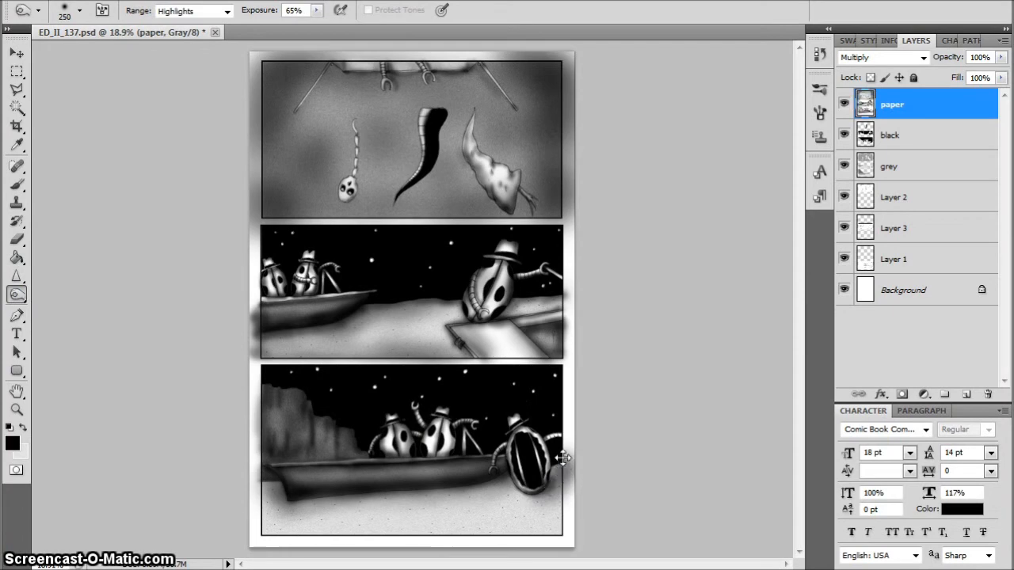
scroll(563, 464, up, 5)
drag(591, 564, 603, 564)
drag(798, 420, 798, 501)
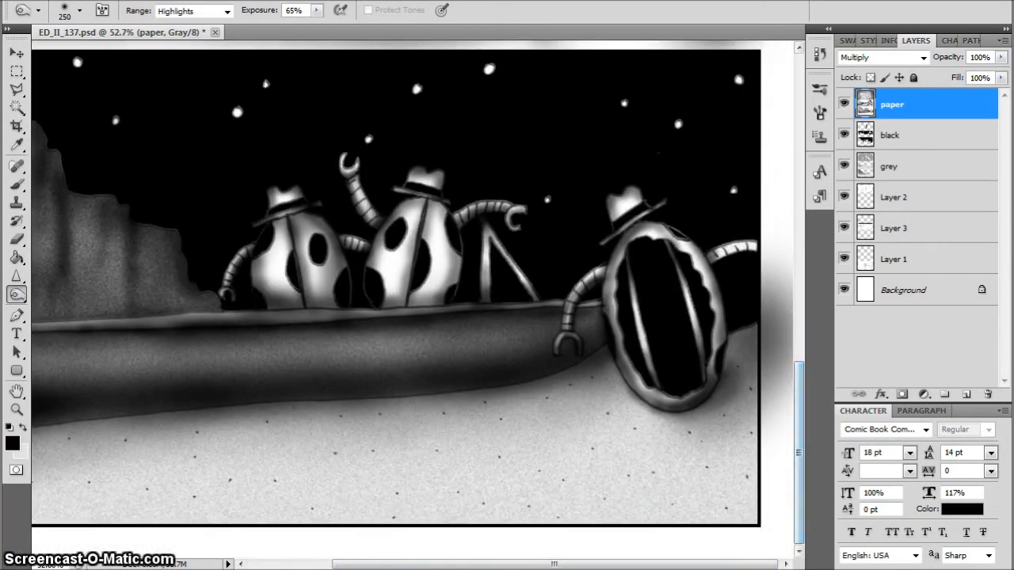
key(bracketleft)
key(bracketleft)
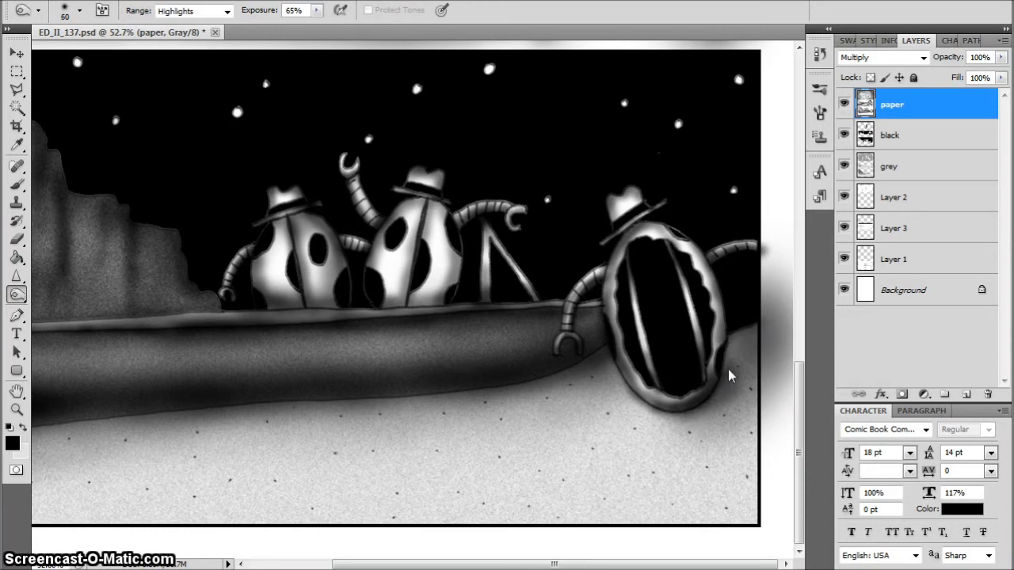
Burn the sand around the rightmost figure and the adjoining hull end with a brush enlarged to 175, using size 100 under the rim
key(bracketright)
key(bracketright)
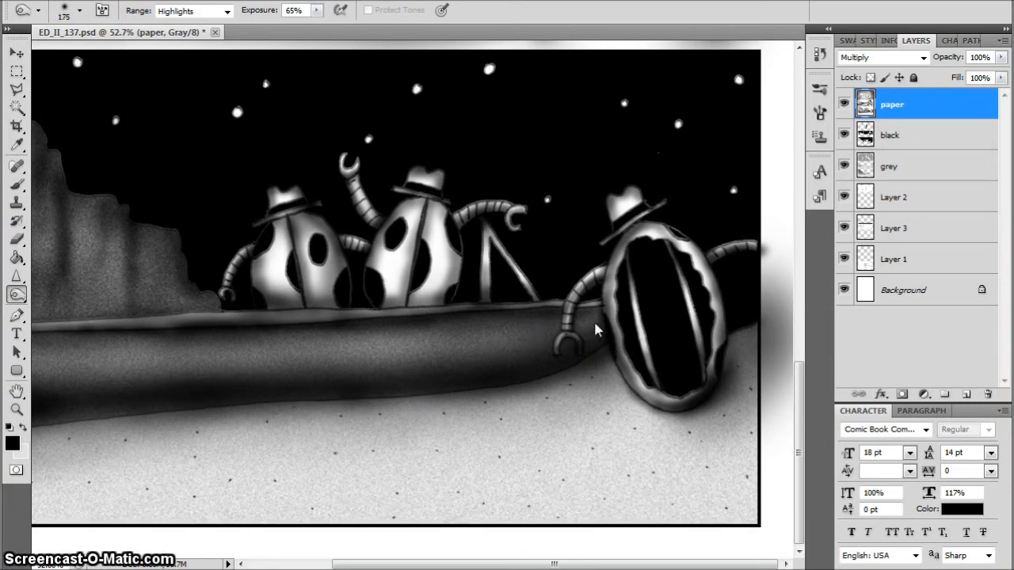
drag(540, 325, 484, 318)
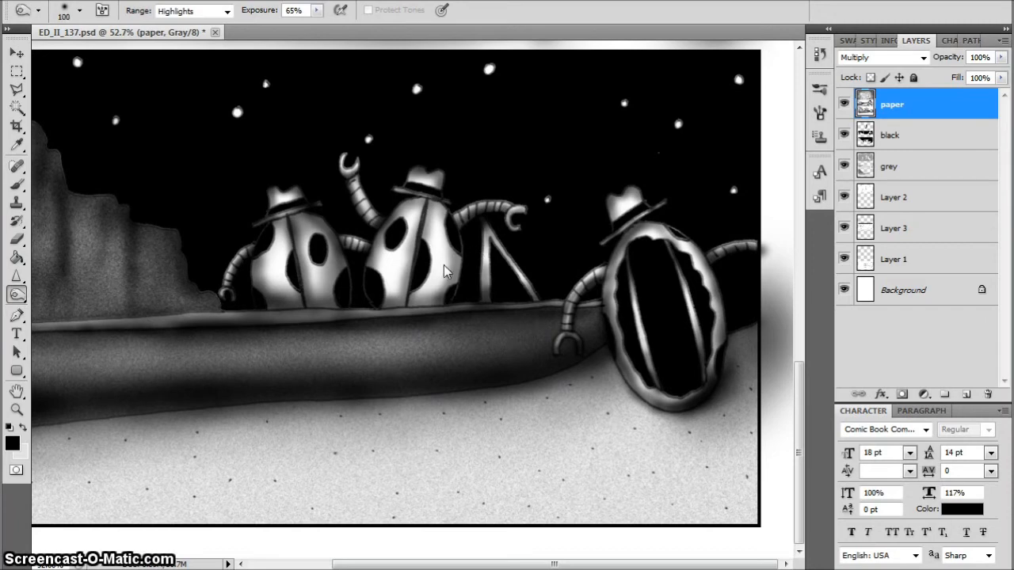
Burn the sides of the two hatted figures standing in the third panel's boat, enlarging the brush to 125
drag(446, 208, 455, 296)
drag(342, 241, 383, 286)
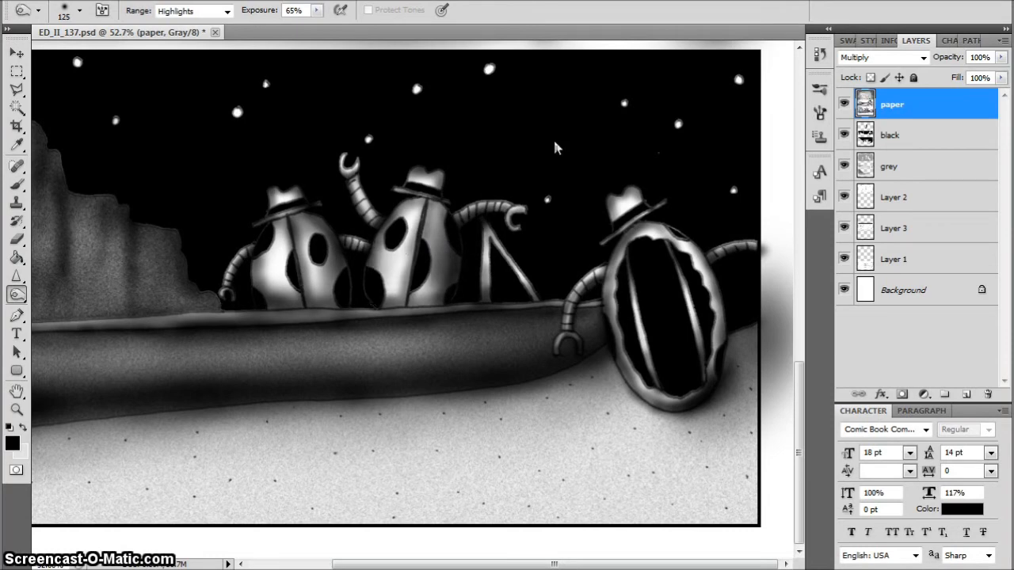
Burn broad shading over the third panel's foreground sand and touch up the two upper panels with a size 400 brush
key(ctrl+0)
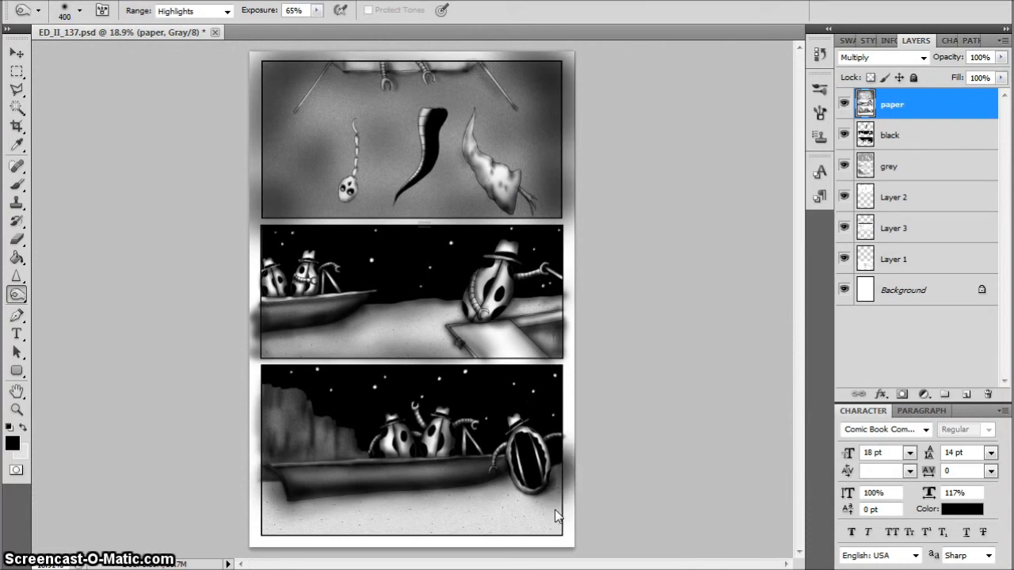
key(bracketright)
key(bracketright)
mouse_move(421, 538)
mouse_down()
mouse_move(291, 531)
mouse_move(266, 519)
mouse_move(261, 488)
mouse_move(288, 533)
mouse_move(368, 550)
mouse_move(501, 554)
mouse_move(559, 530)
mouse_move(255, 528)
mouse_move(533, 519)
mouse_up()
drag(415, 511, 295, 449)
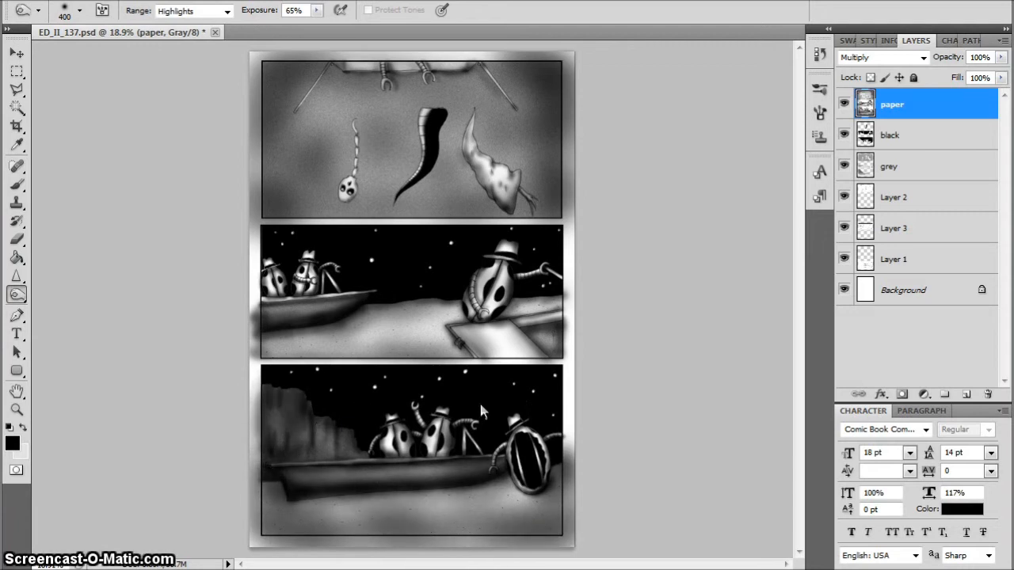
mouse_move(324, 246)
mouse_down()
mouse_move(265, 264)
mouse_move(401, 323)
mouse_move(441, 310)
mouse_up()
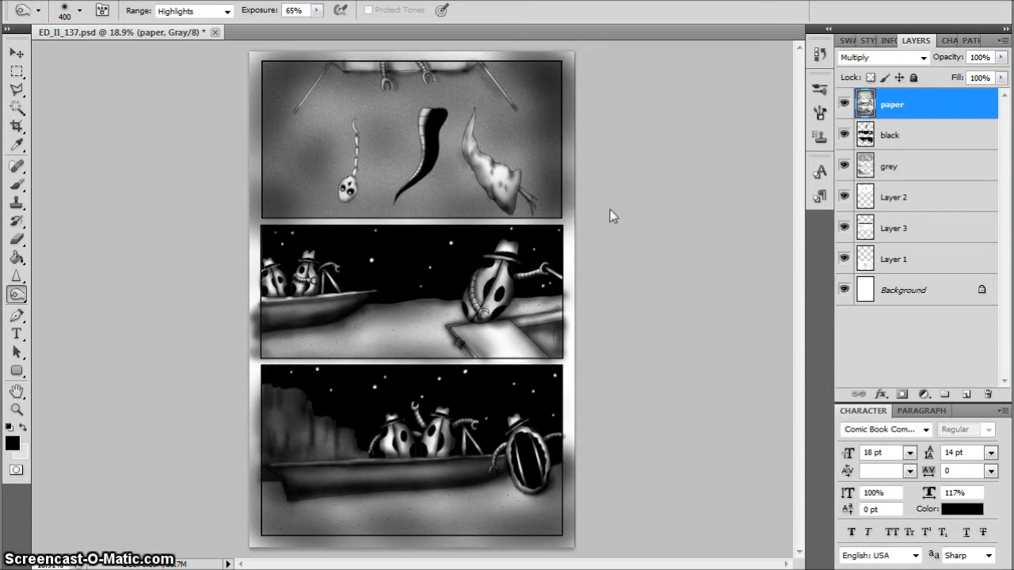
mouse_move(543, 239)
mouse_down()
mouse_move(475, 212)
mouse_move(305, 207)
mouse_move(281, 134)
mouse_move(559, 106)
mouse_up()
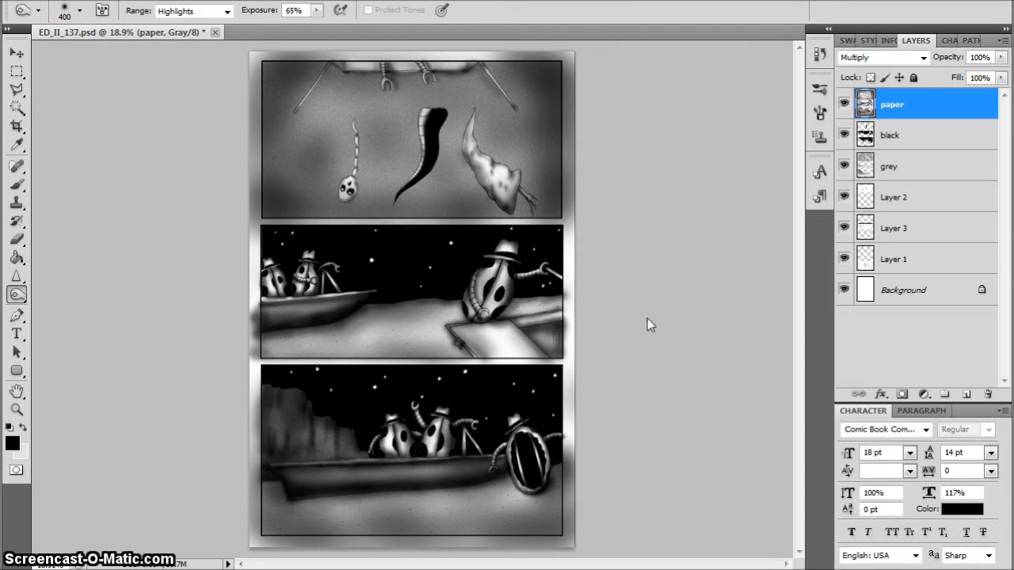
Delete the stray shading outside the three panel borders from the paper layer, using an inverted panel selection, and save the file
scroll(565, 461, up, 3)
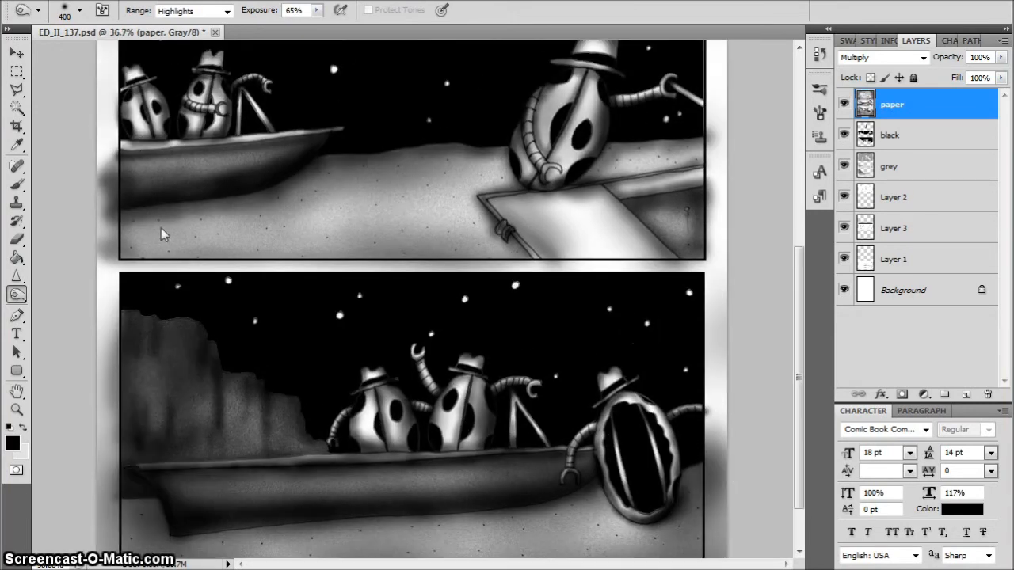
key(ctrl+s)
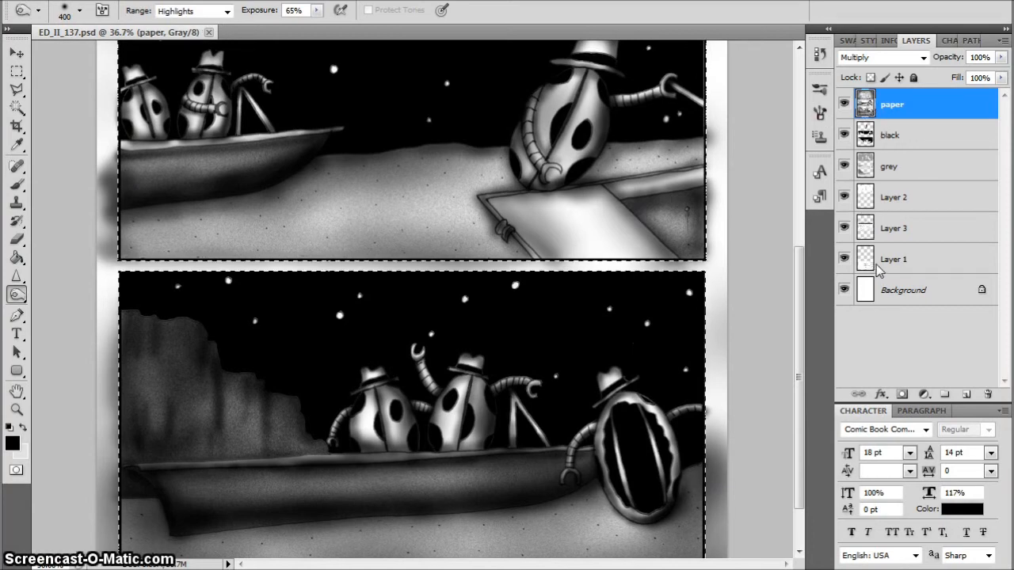
key(ctrl+0)
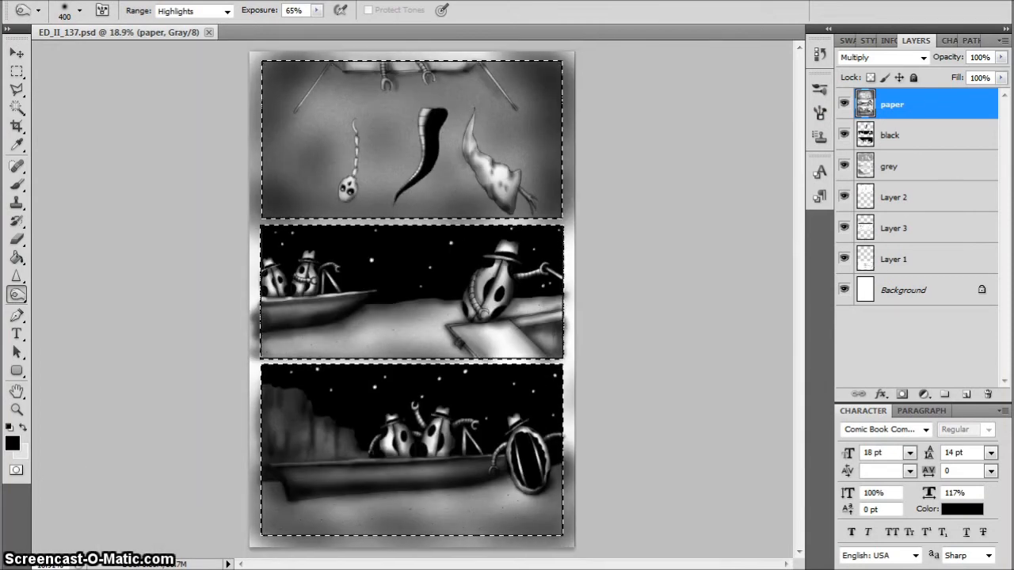
key(alt+s)
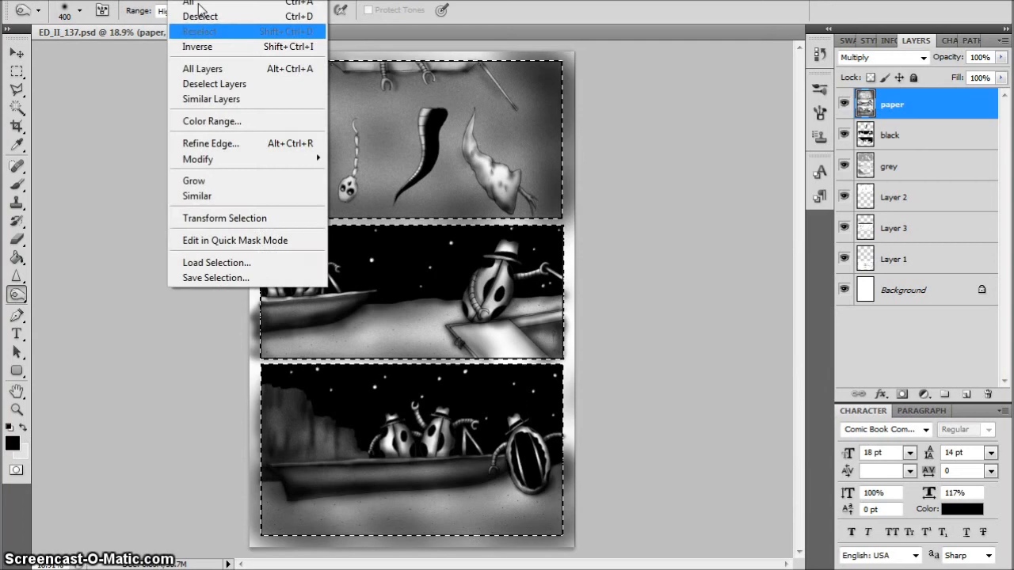
click(224, 46)
key(Delete)
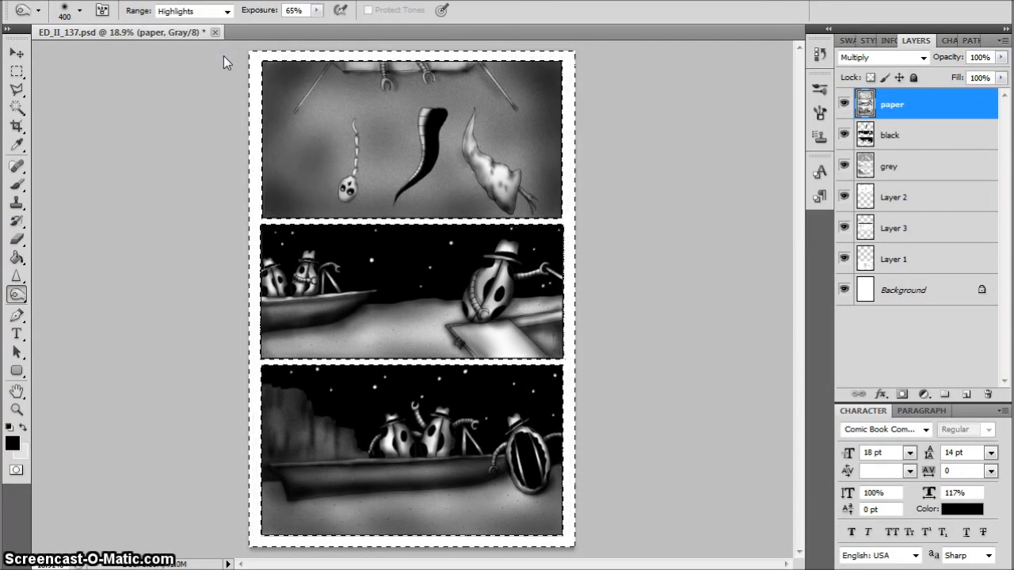
key(ctrl+d)
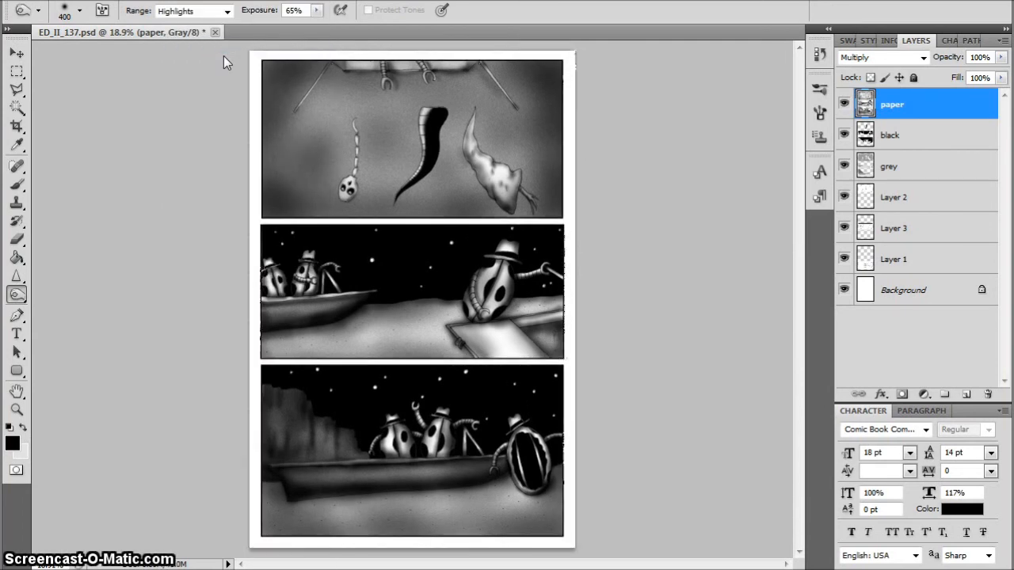
key(ctrl+plus)
key(ctrl+plus)
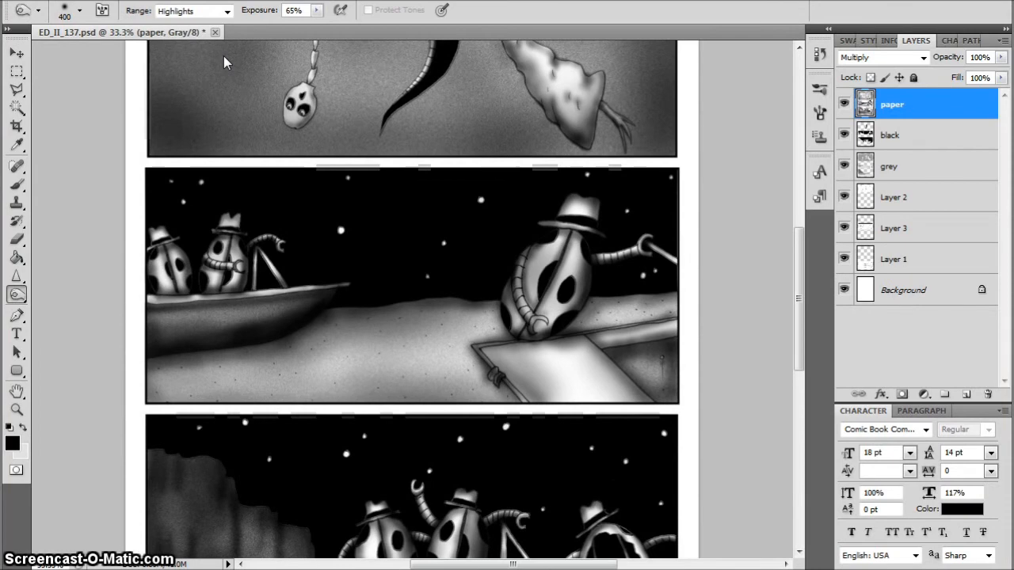
key(ctrl+0)
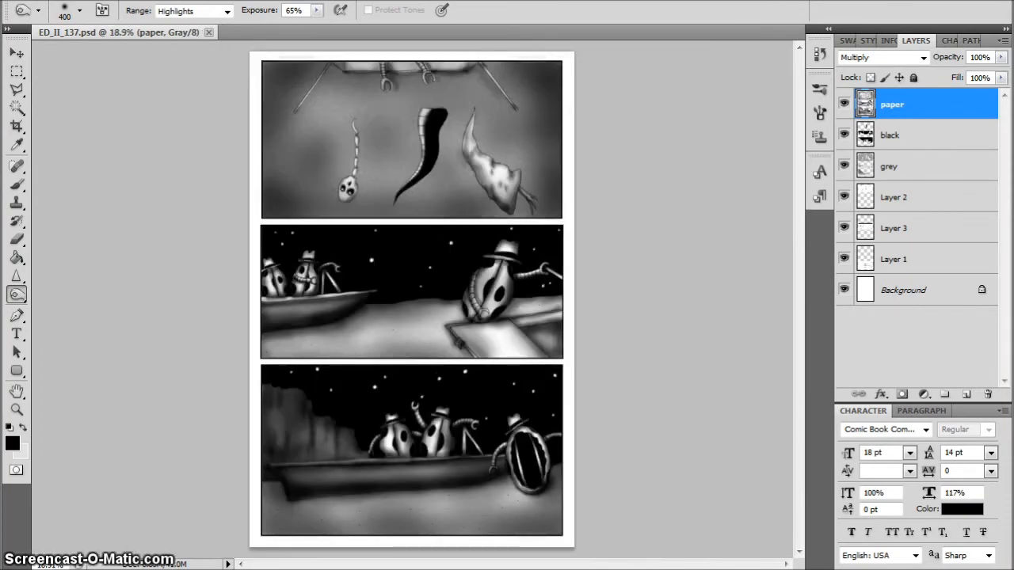
Compare the second panel's artwork with the paper layer hidden and shown
key(ctrl+plus)
key(ctrl+plus)
key(ctrl+plus)
key(ctrl+plus)
key(ctrl+plus)
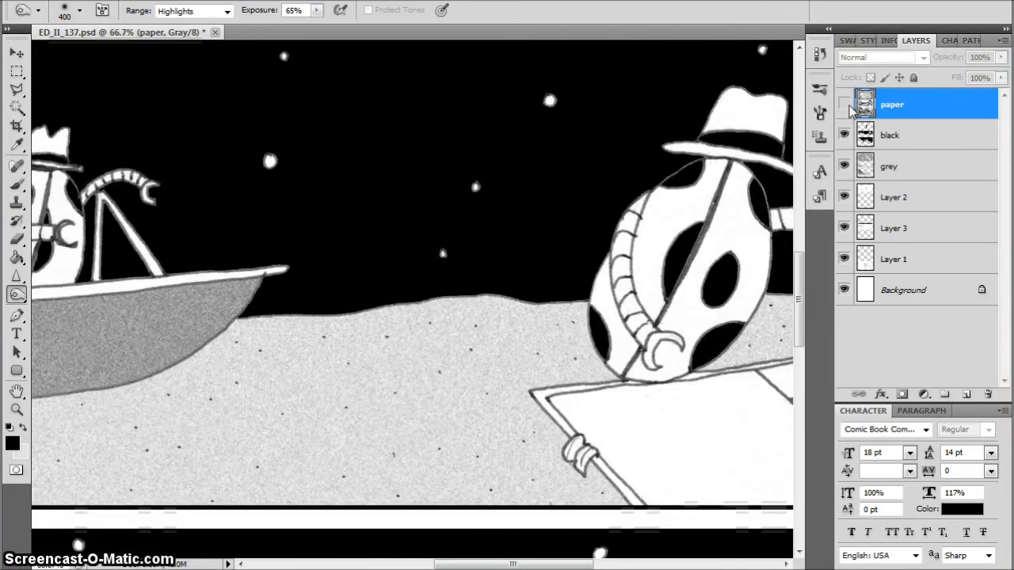
click(844, 103)
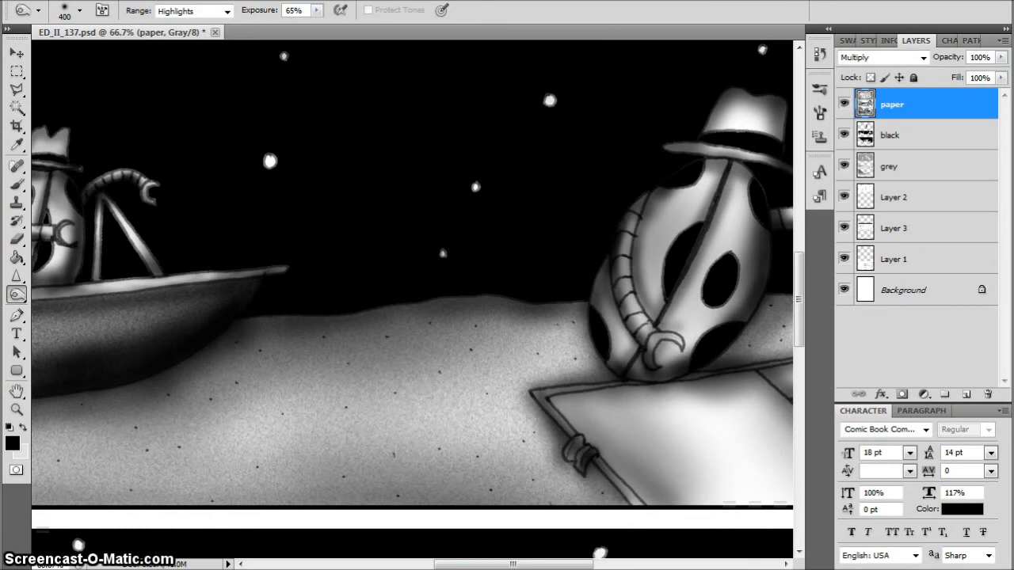
Add 15% Gaussian noise to the paper layer and soften the grain with Blur More
click(220, 0)
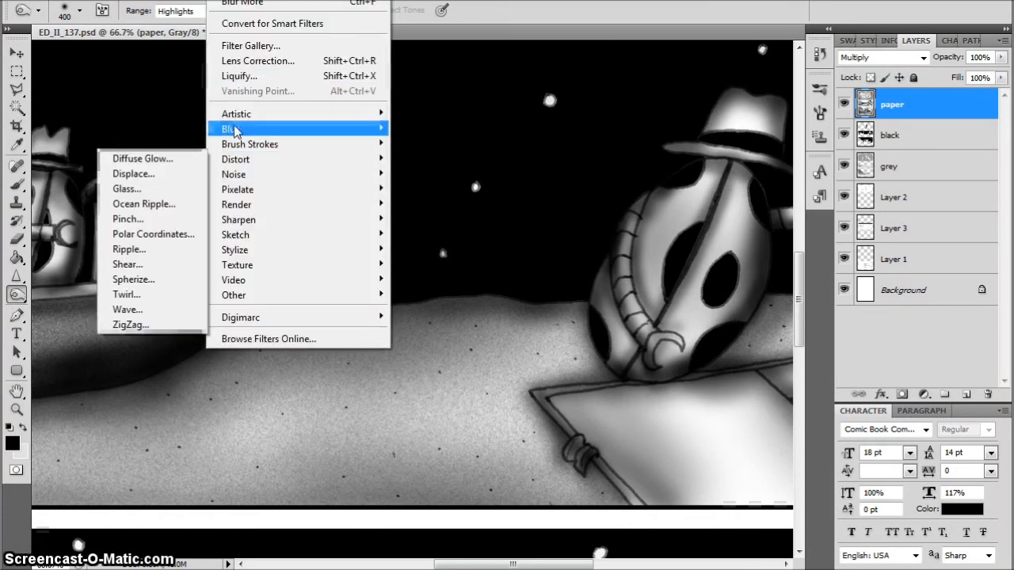
mouse_move(238, 175)
click(147, 171)
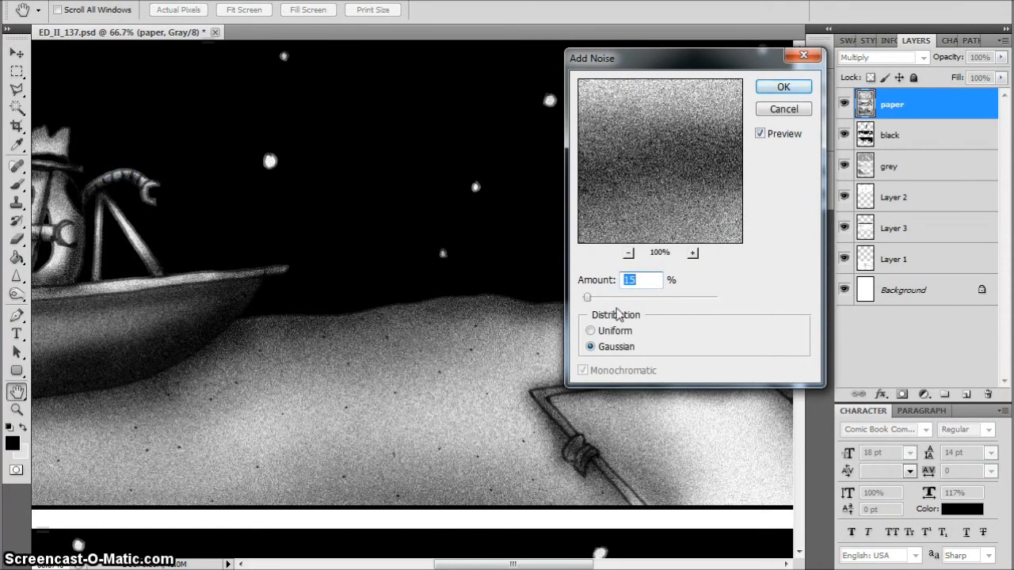
click(784, 110)
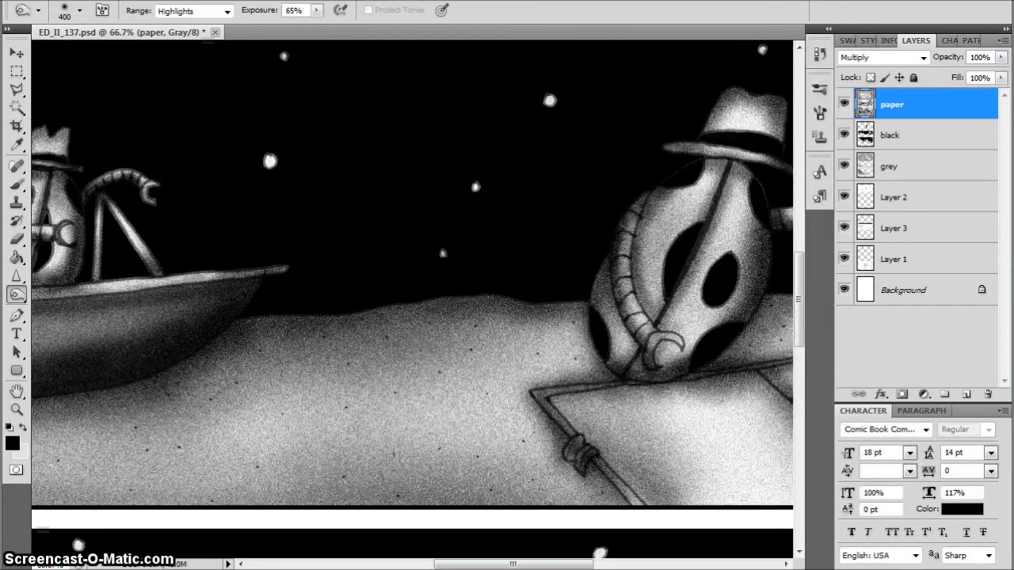
key(alt+t)
mouse_move(237, 130)
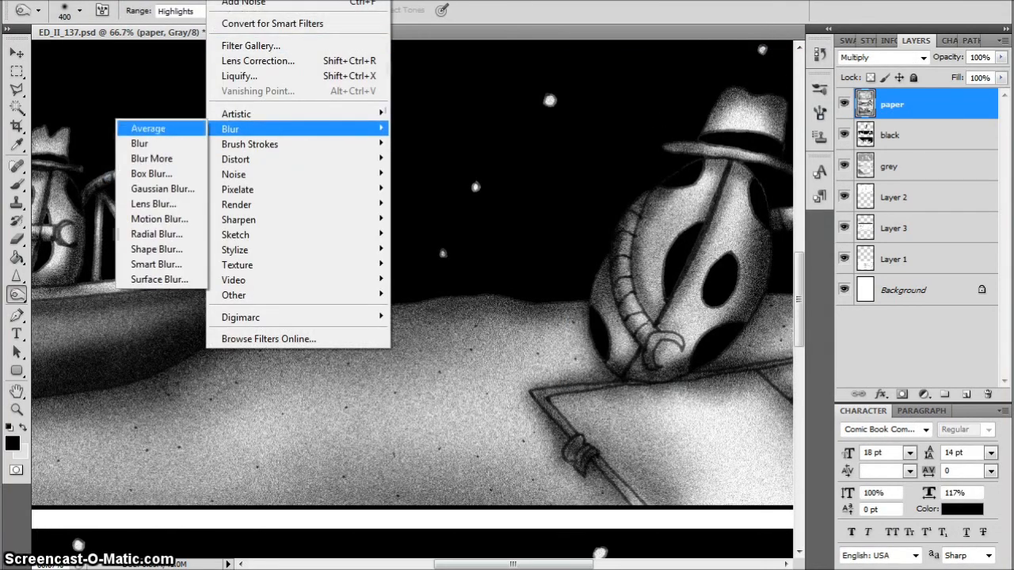
click(151, 159)
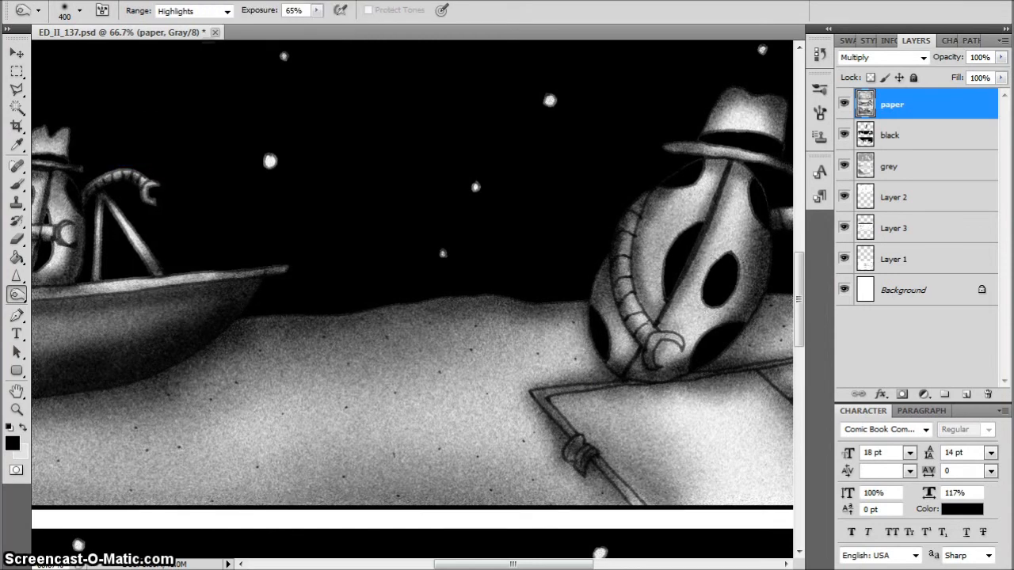
Burn the outer edges and background of the top panel with the size 400 brush
key(ctrl+0)
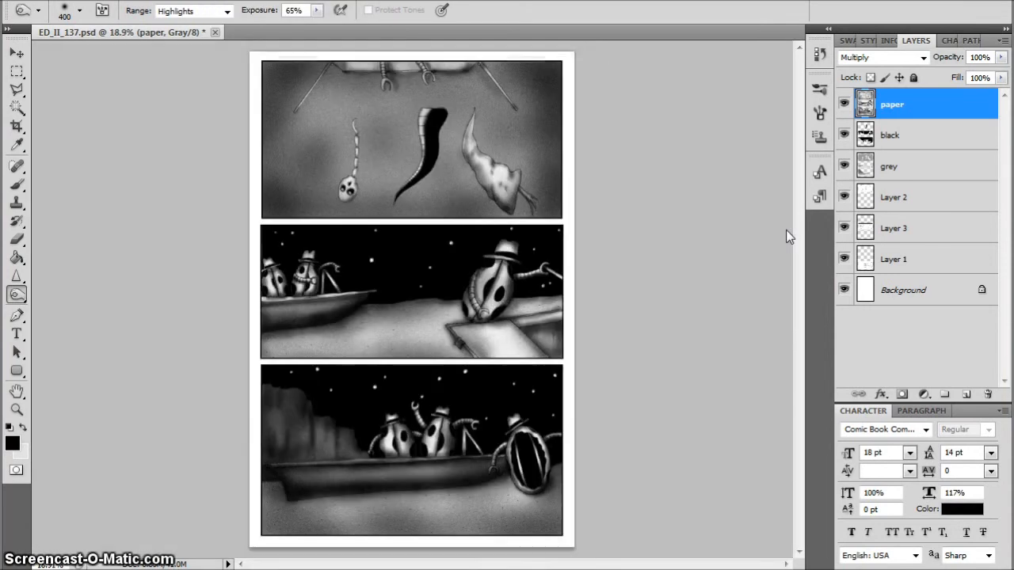
key(ctrl+plus)
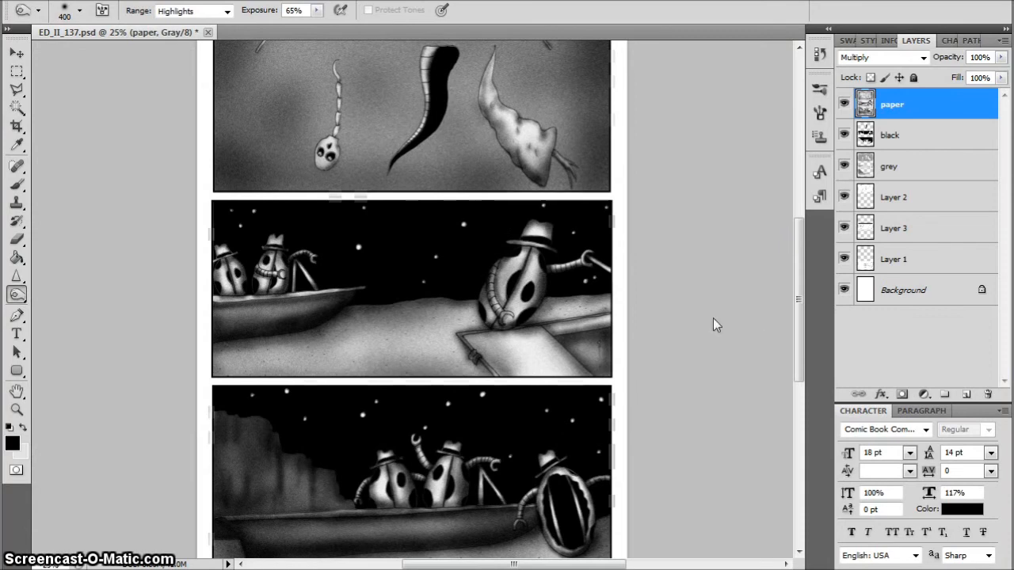
drag(801, 228, 800, 264)
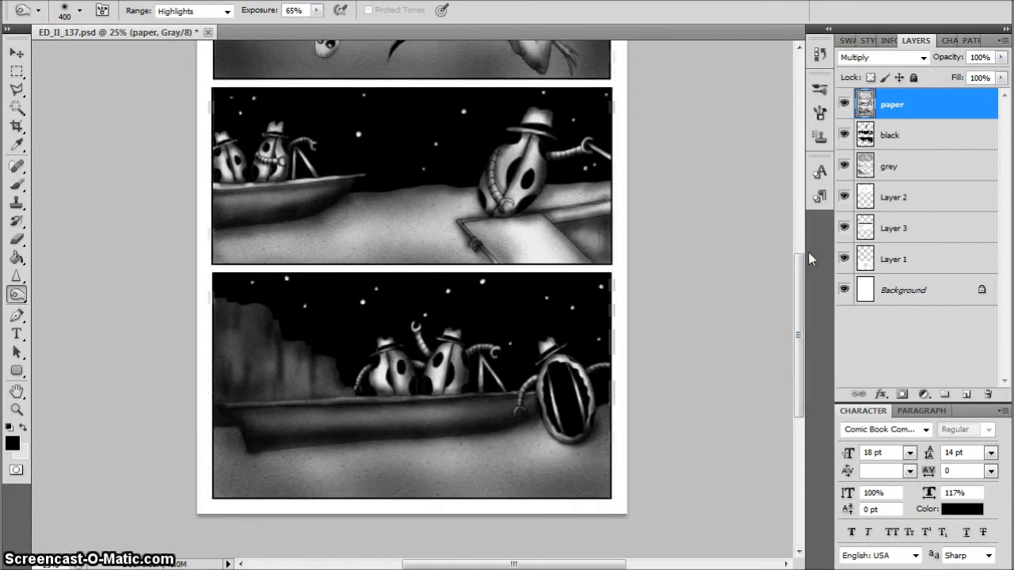
key(ctrl+0)
key(ctrl+plus)
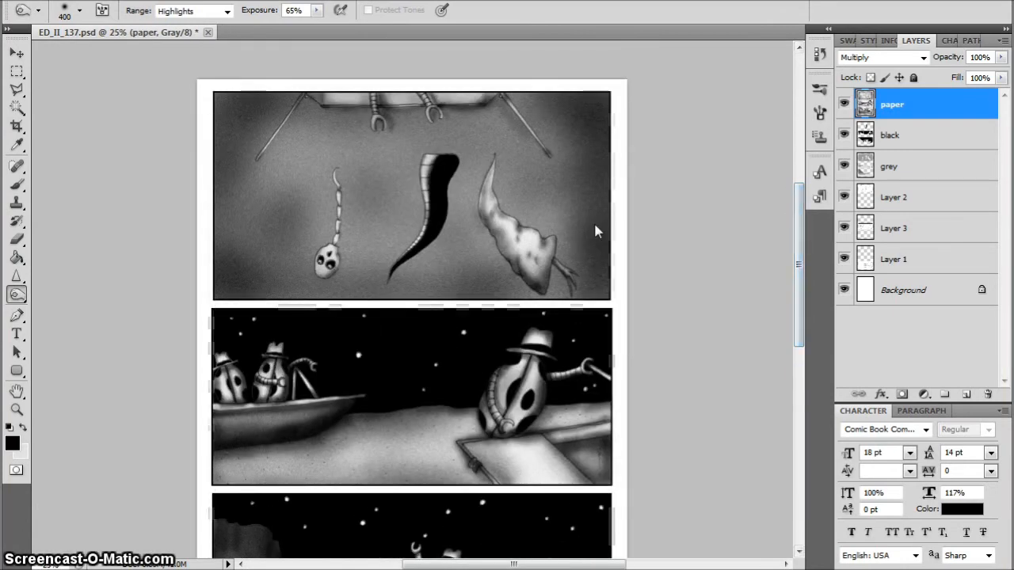
mouse_move(577, 283)
mouse_down()
mouse_move(433, 285)
mouse_move(381, 276)
mouse_move(360, 260)
mouse_move(289, 287)
mouse_move(200, 229)
mouse_up()
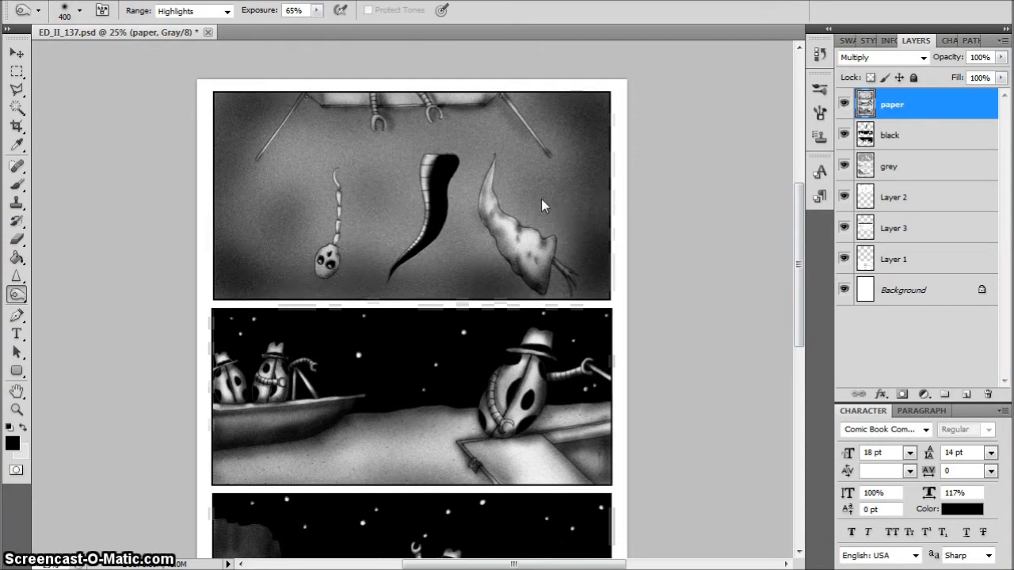
mouse_move(368, 233)
mouse_down()
mouse_move(320, 246)
mouse_move(220, 176)
mouse_move(442, 122)
mouse_move(317, 165)
mouse_move(273, 142)
mouse_move(309, 153)
mouse_move(286, 117)
mouse_move(222, 183)
mouse_move(272, 109)
mouse_move(543, 104)
mouse_move(603, 38)
mouse_up()
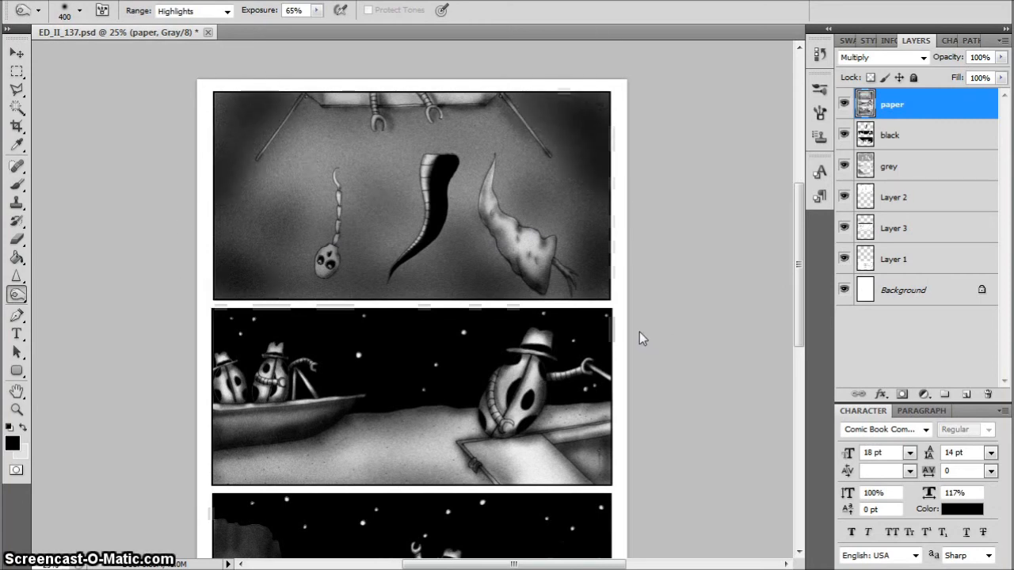
Select the whole top panel area with a rectangular marquee and apply Add Noise to it
key(m)
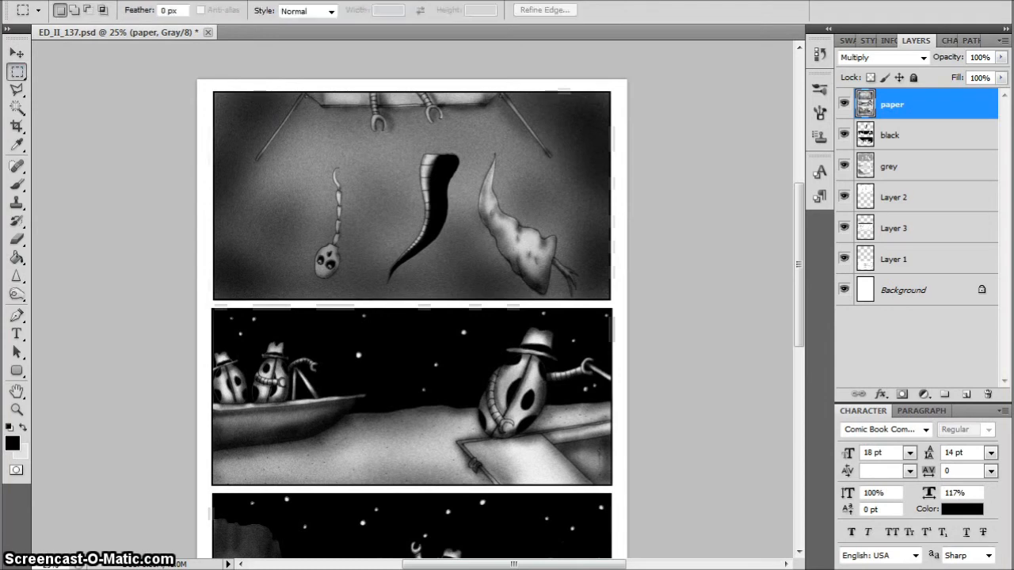
mouse_move(197, 80)
mouse_down()
mouse_move(332, 214)
mouse_move(627, 305)
mouse_up()
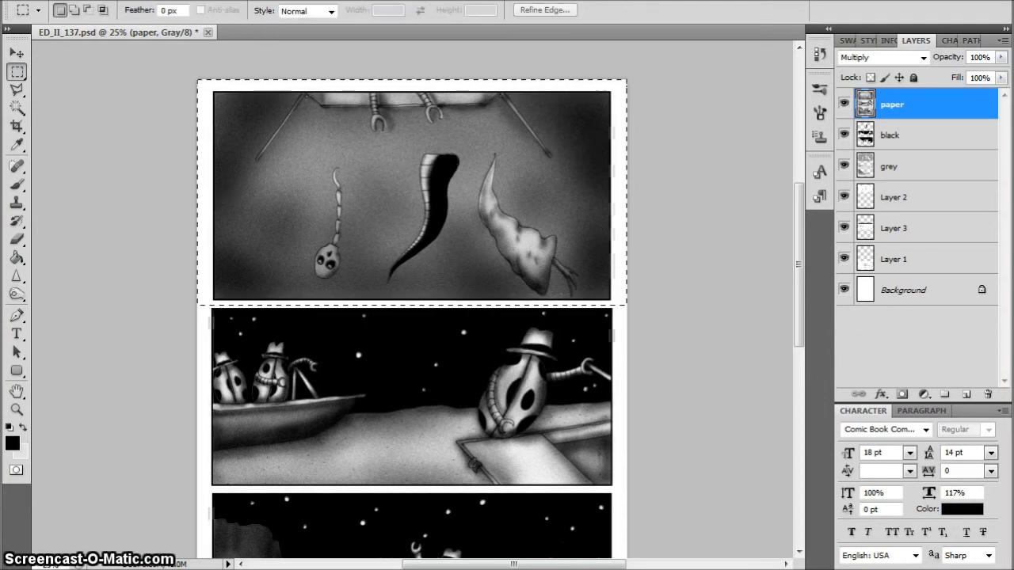
click(221, 0)
mouse_move(234, 174)
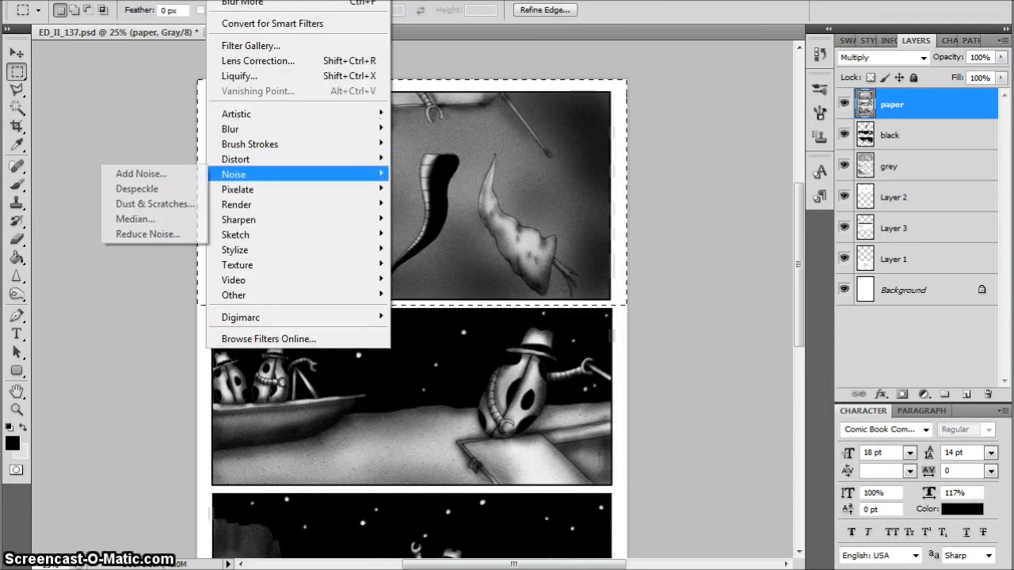
click(147, 172)
key(Return)
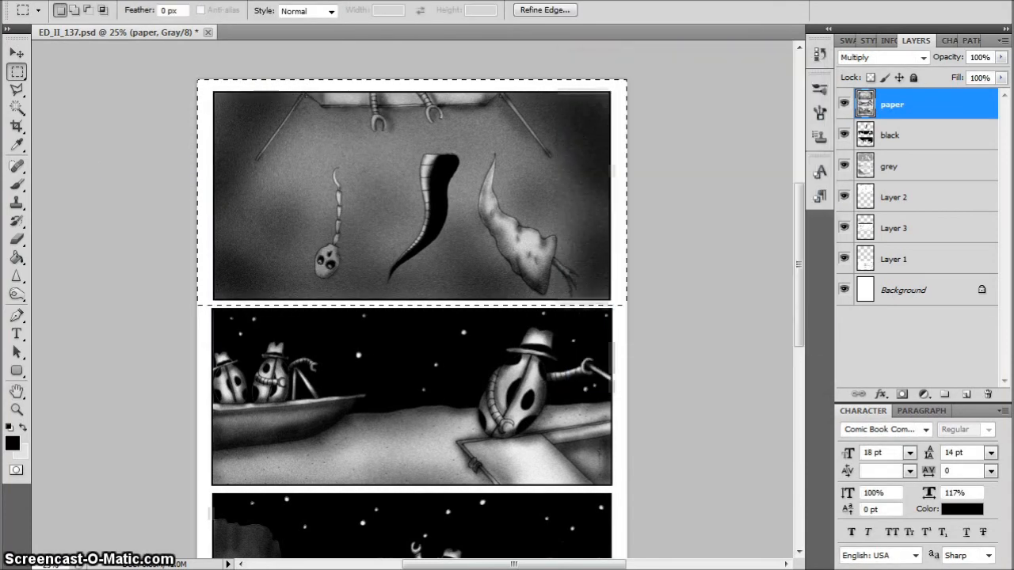
Apply Blur More to the selected top panel area and clear the selection
click(220, 0)
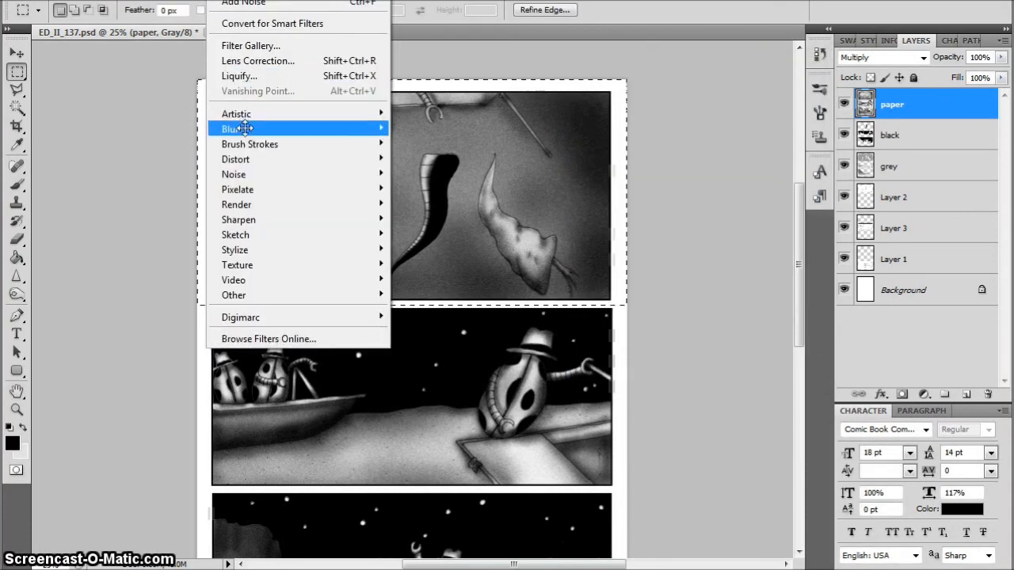
mouse_move(230, 129)
click(158, 156)
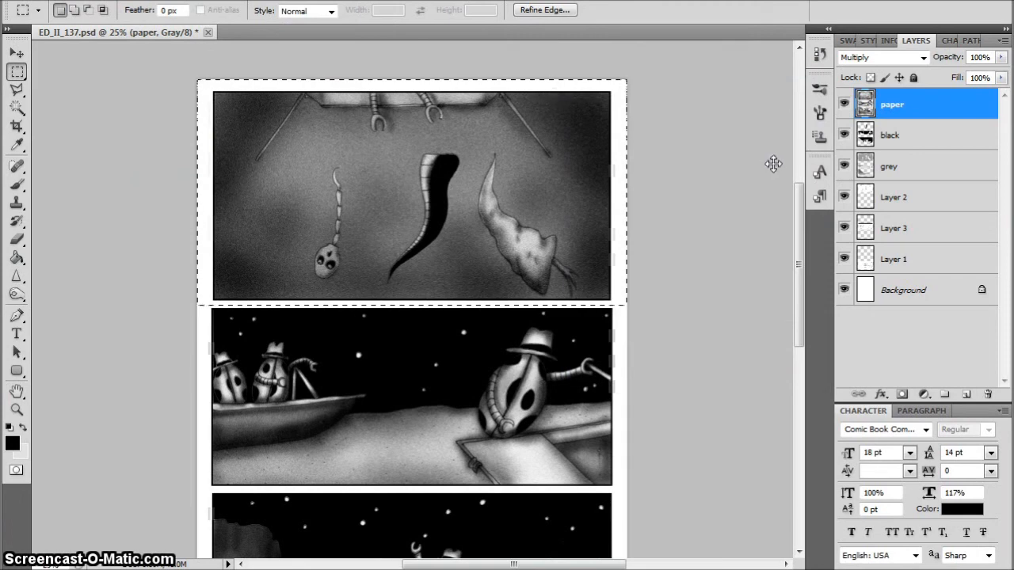
key(ctrl+d)
Lighten the skull in the top panel with the Dodge tool, using a size 90 brush, Midtones range and 100% exposure
key(ctrl+plus)
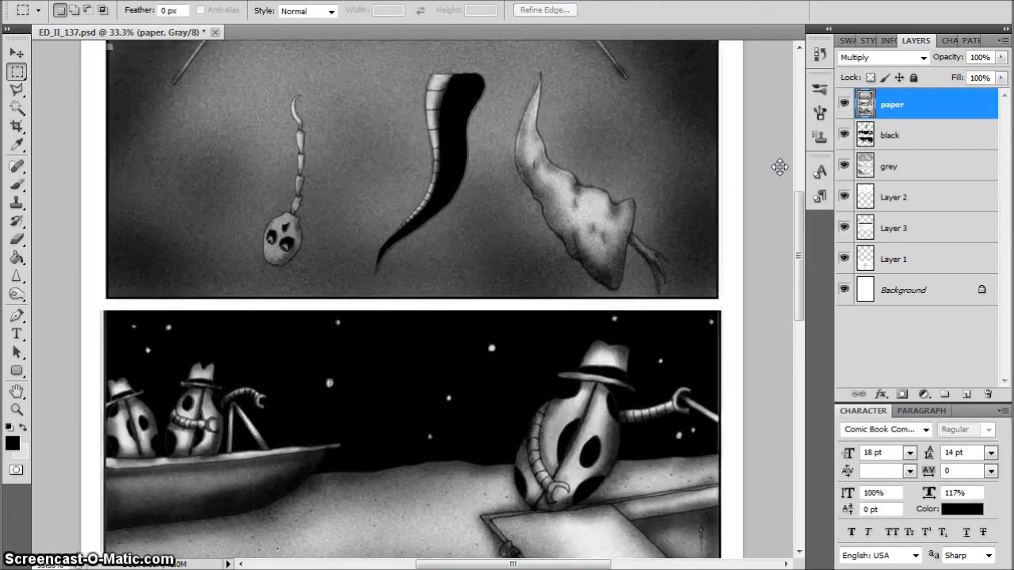
click(17, 294)
right_click(17, 294)
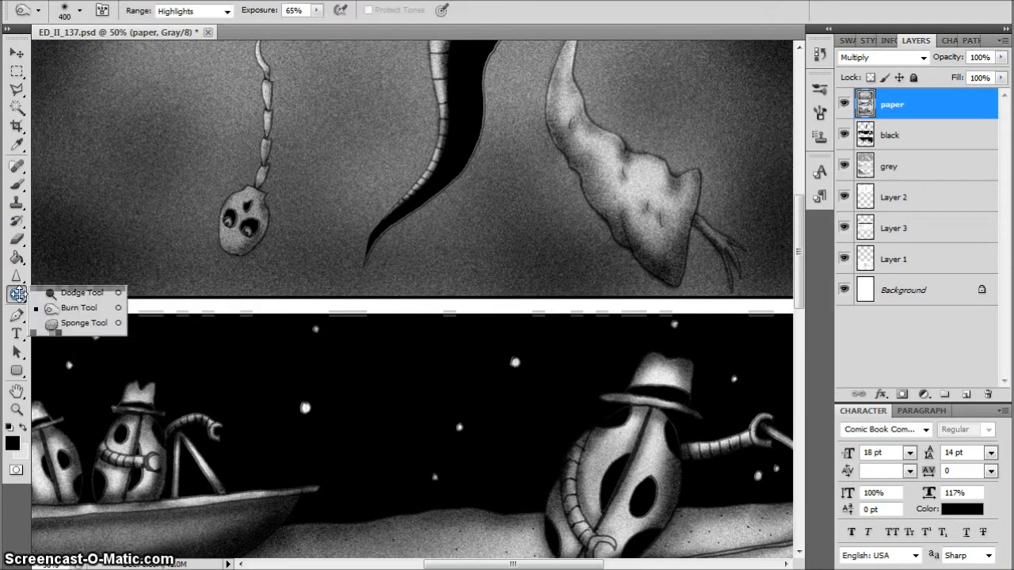
click(60, 291)
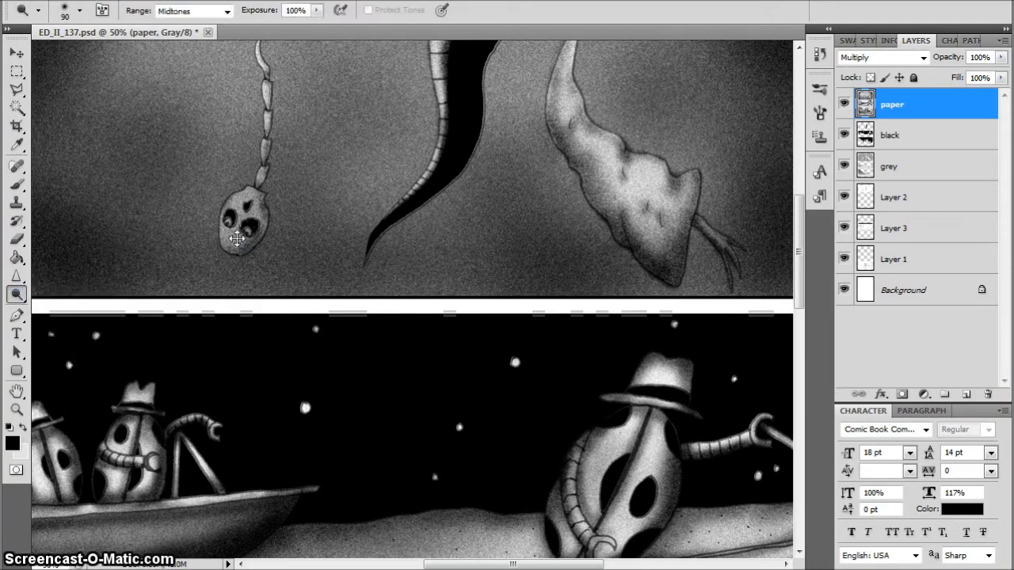
key(ctrl+z)
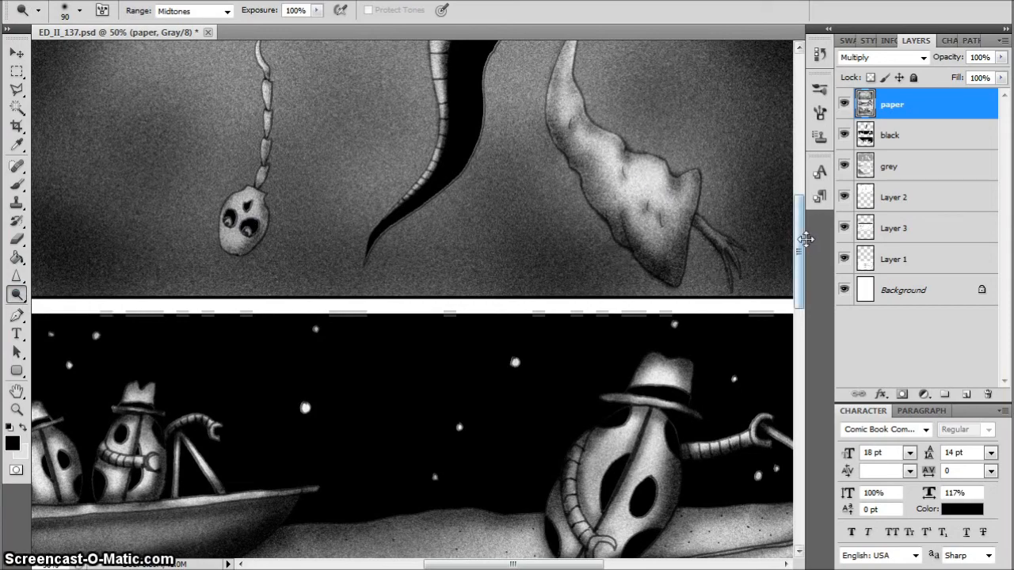
scroll(805, 239, up, 3)
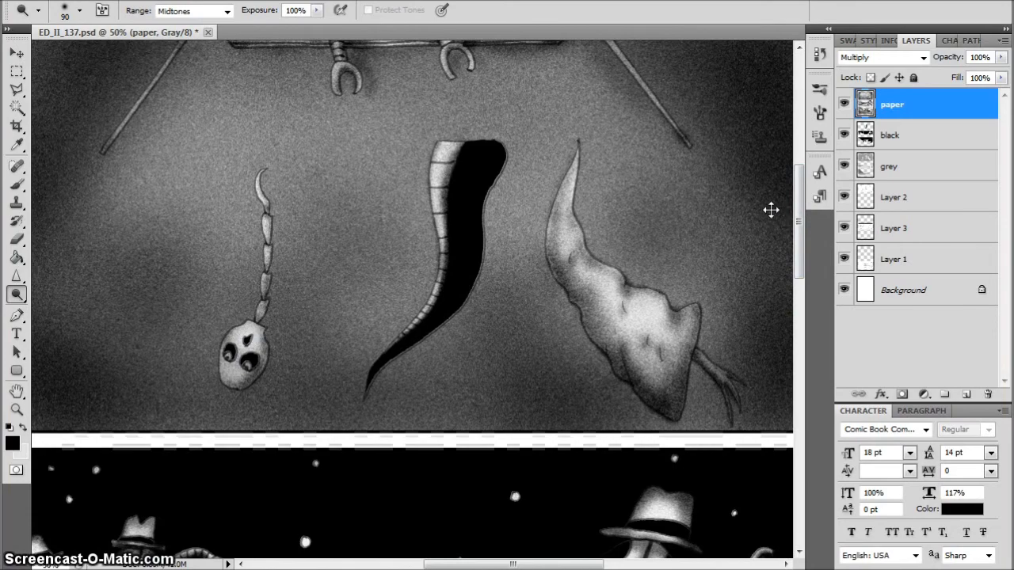
key(ctrl+0)
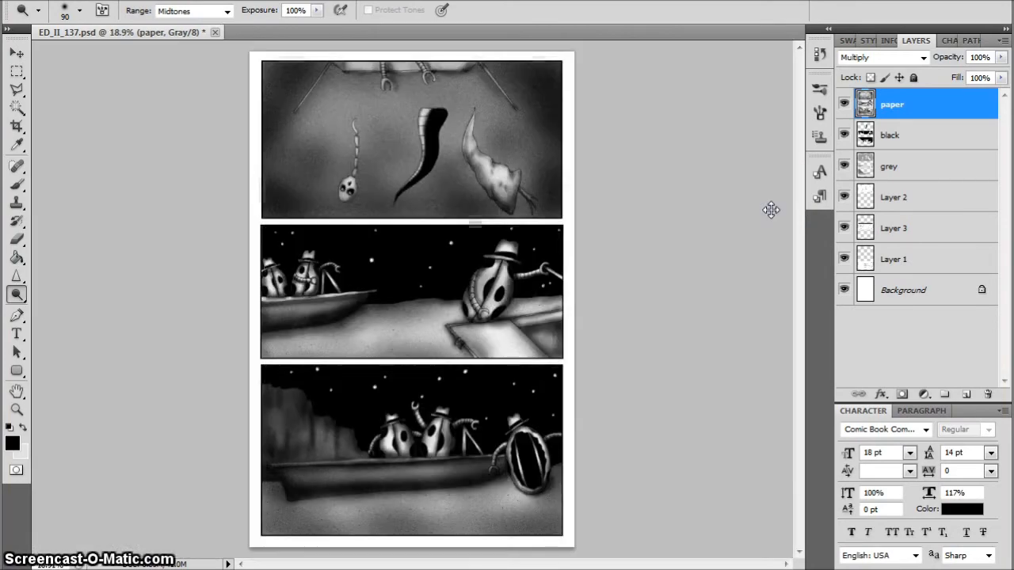
Add a new layer above the paper layer and name it balloons
click(962, 393)
double_click(895, 105)
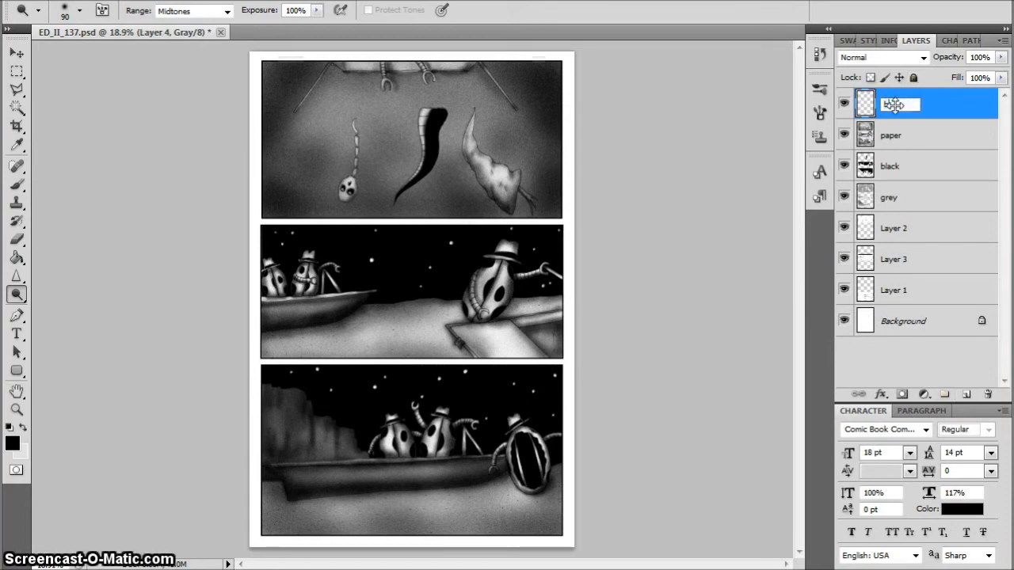
key(Return)
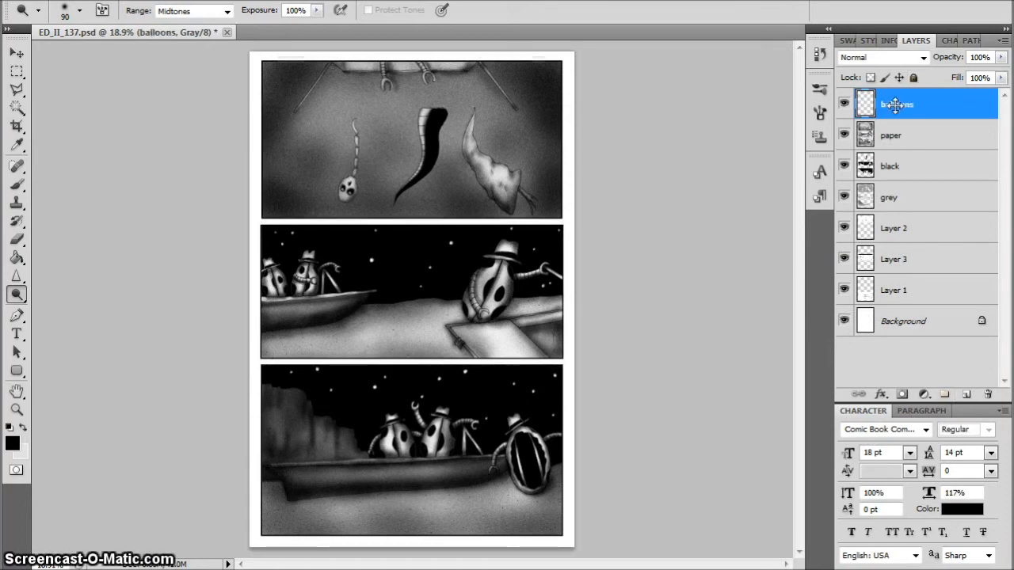
Select a wide oval in the top panel's upper-left corner and add a pointed tail rising to the panel's upper edge
drag(21, 75, 68, 82)
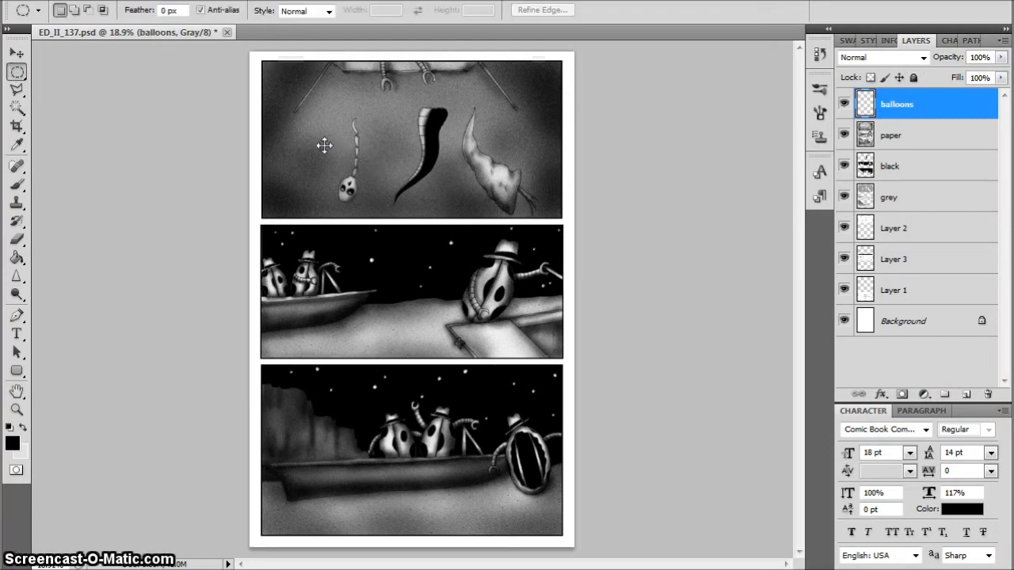
drag(265, 108, 320, 104)
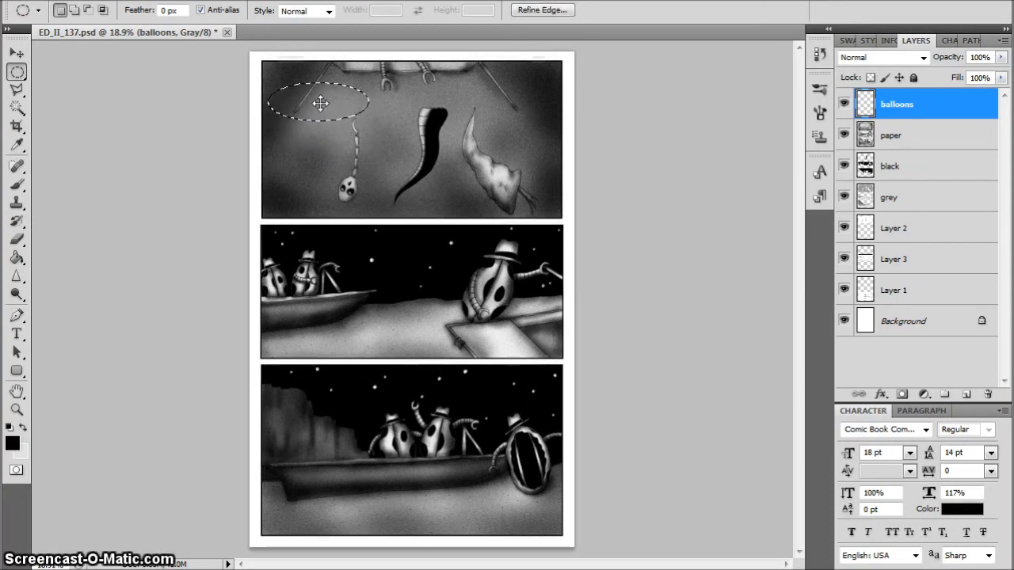
click(17, 90)
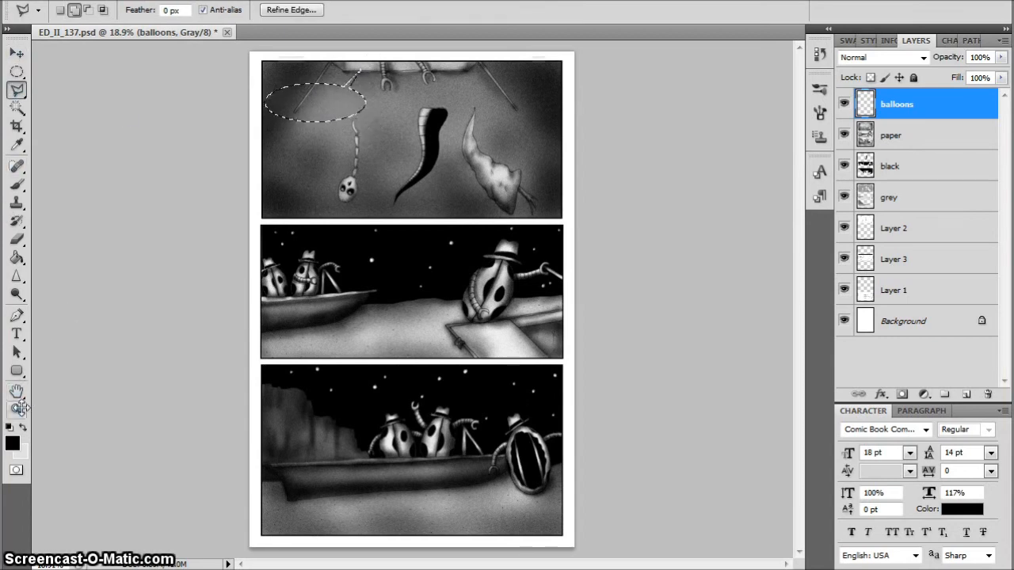
Set the foreground colour to white and fill the top panel's balloon selection on the balloons layer
key(x)
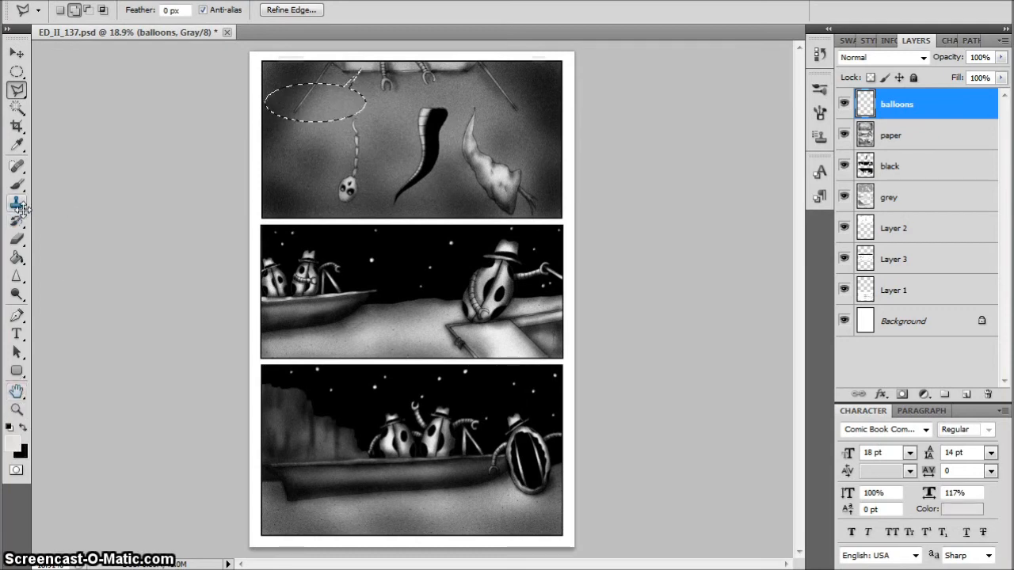
click(17, 257)
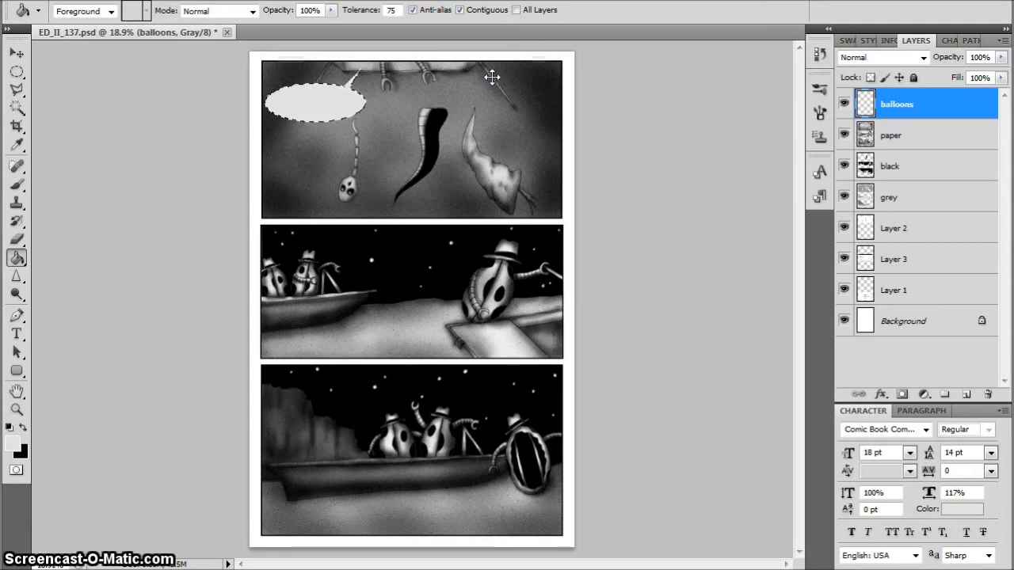
click(9, 446)
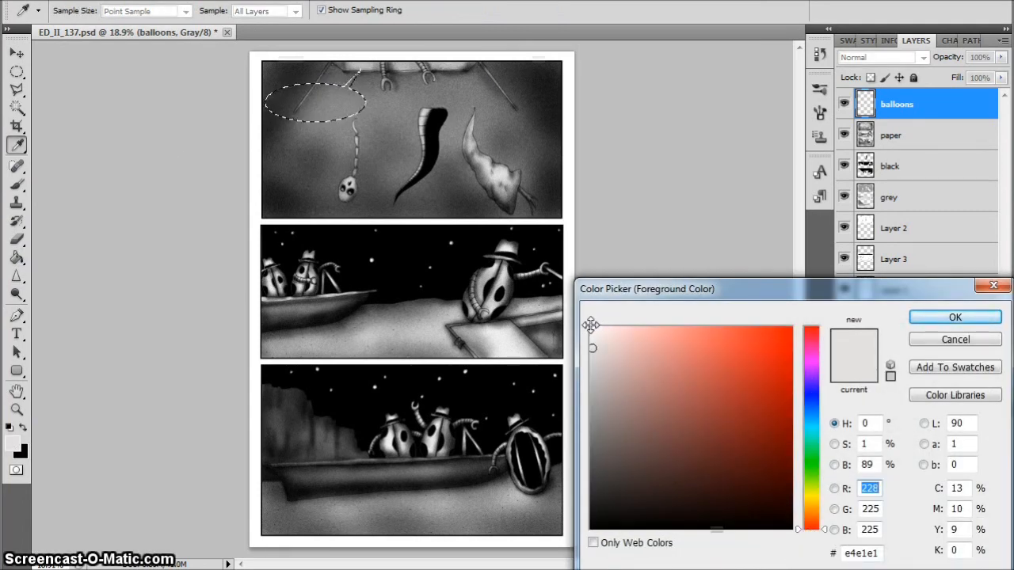
click(592, 326)
click(954, 317)
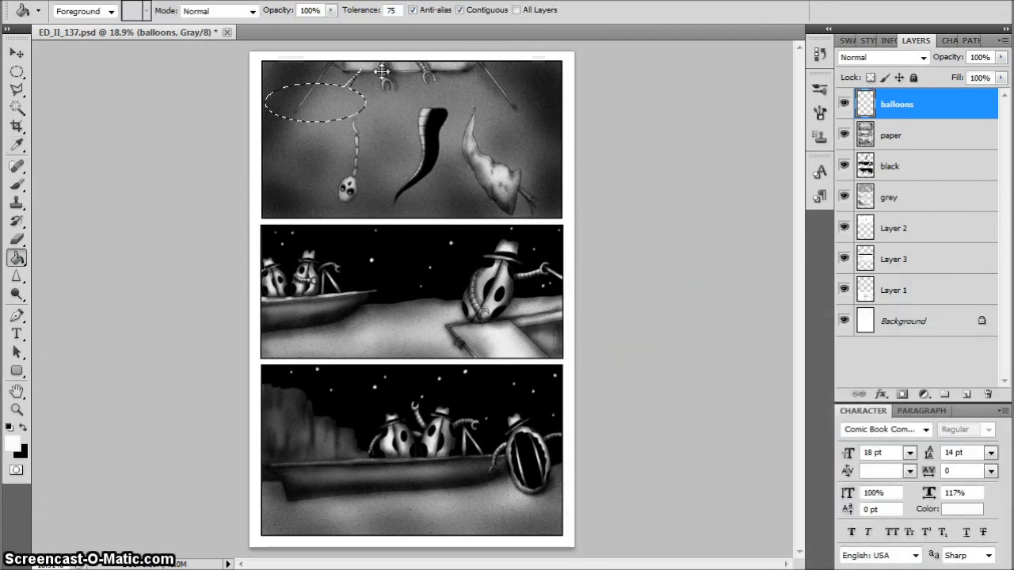
click(346, 89)
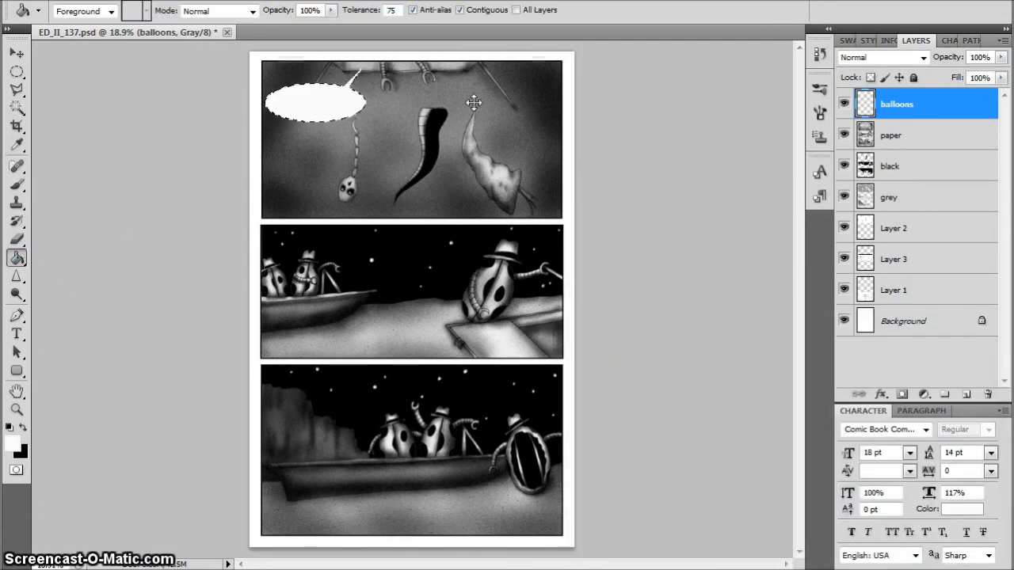
Select an oval in the middle panel's sky and add a pointed tail toward the figures in the boat
click(17, 72)
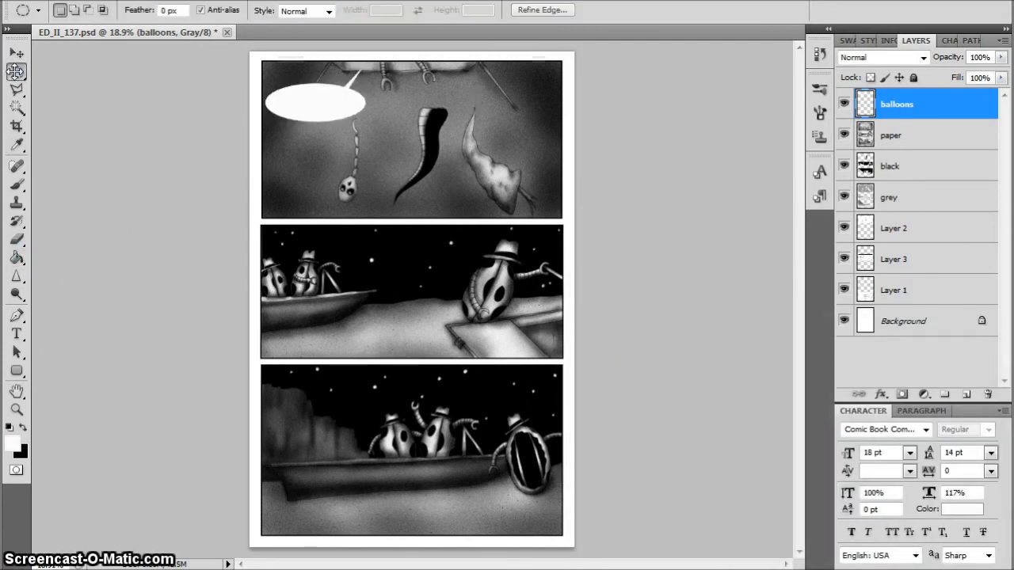
mouse_move(349, 239)
mouse_down()
mouse_move(398, 268)
mouse_move(454, 281)
mouse_move(425, 258)
mouse_up()
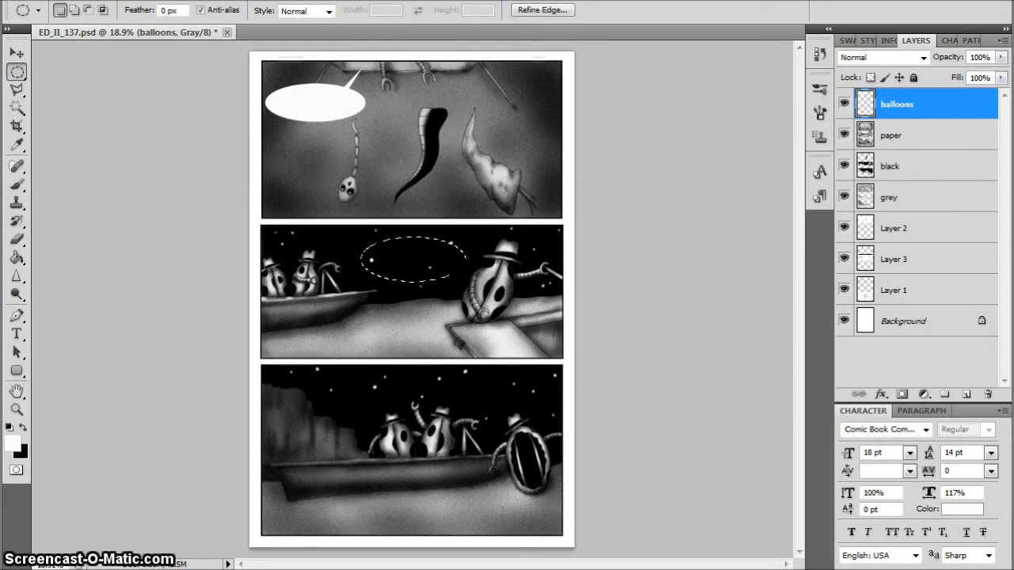
click(17, 89)
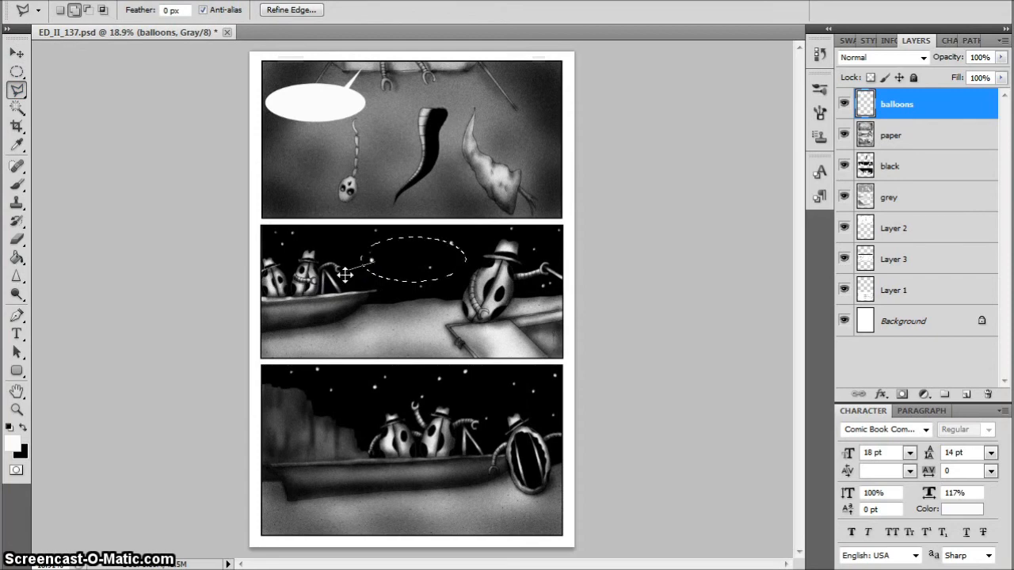
click(337, 254)
double_click(372, 252)
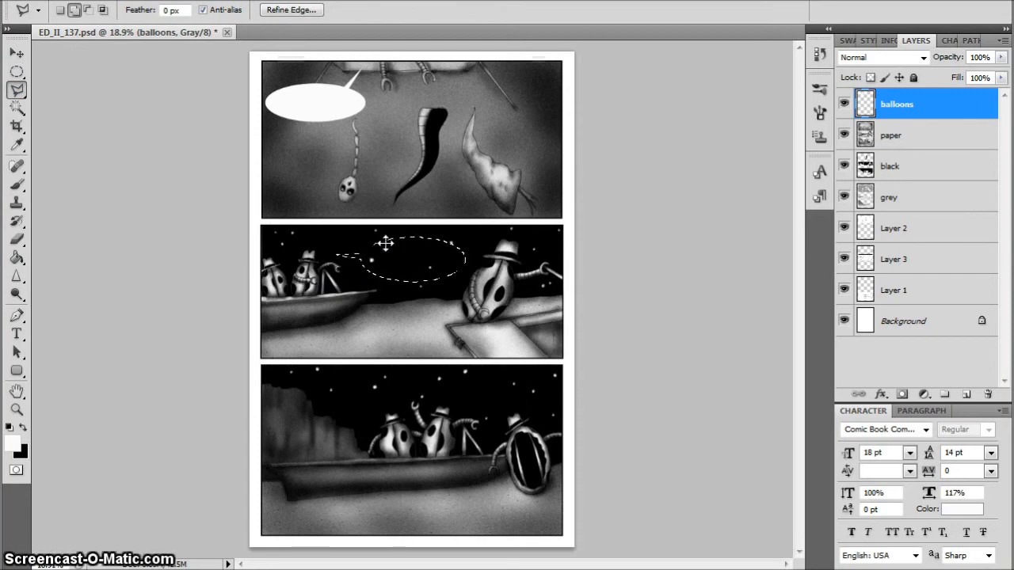
Move the balloon selection slightly lower in the middle panel, fill it with white and clear the selection
ctrl+click(408, 260)
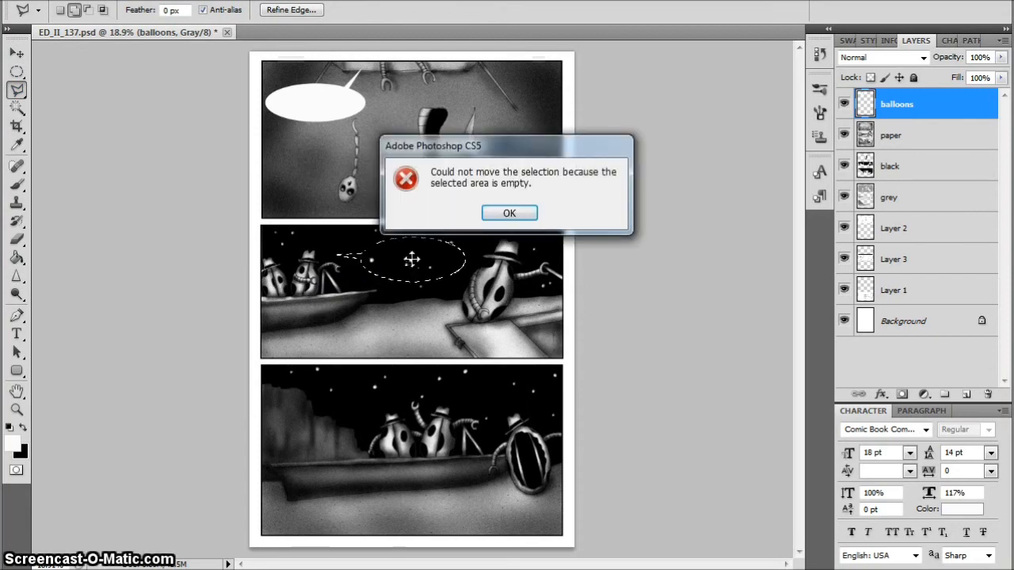
click(511, 212)
click(17, 72)
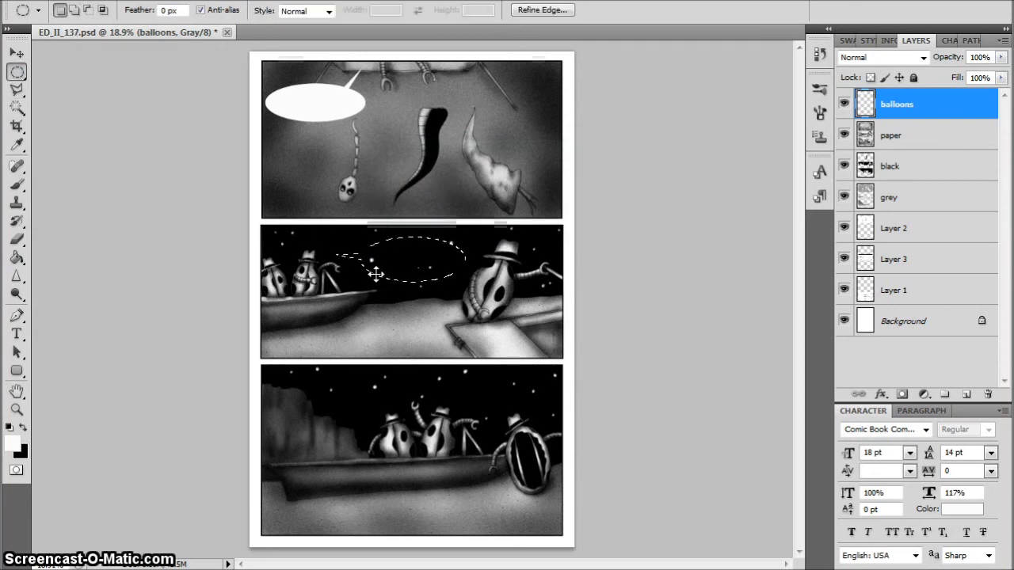
drag(396, 256, 402, 264)
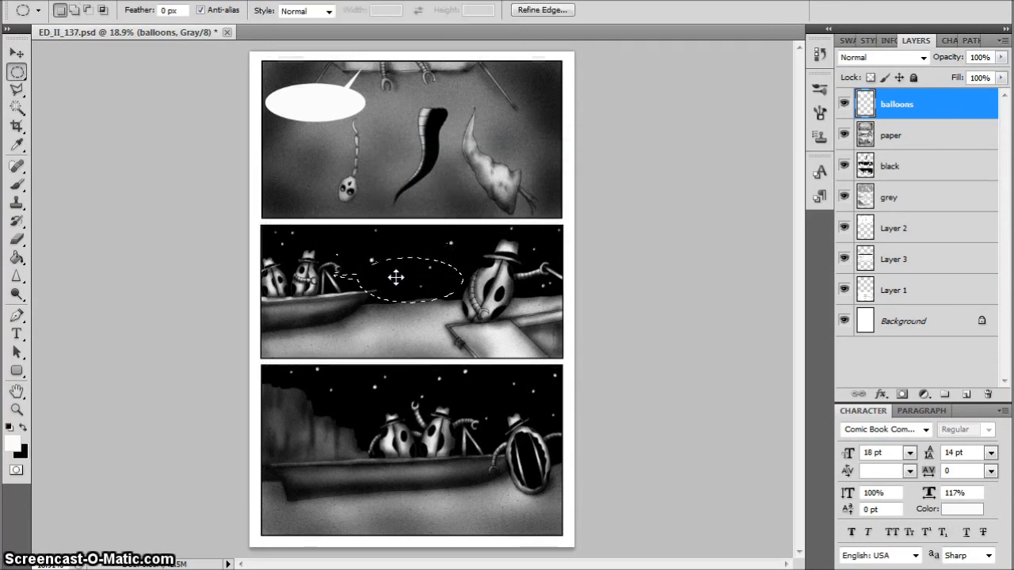
click(17, 257)
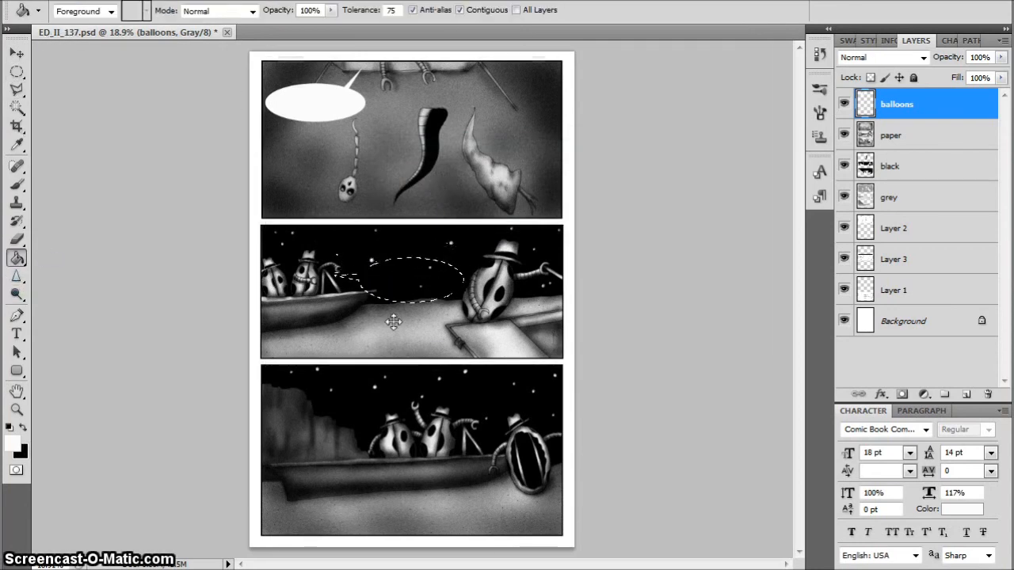
key(ctrl+d)
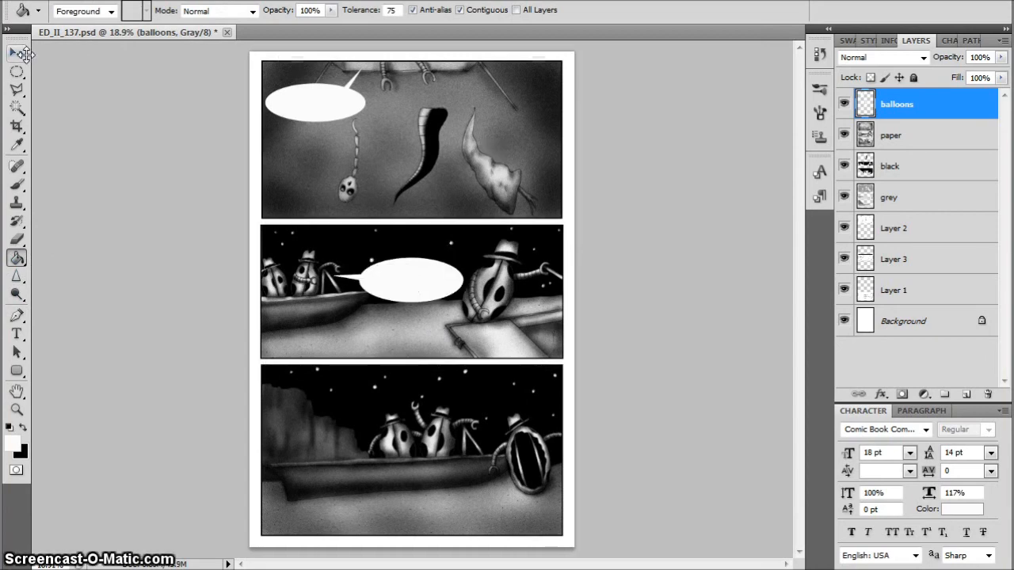
Remove the white balloon between the boat and the large figure in the middle panel
key(m)
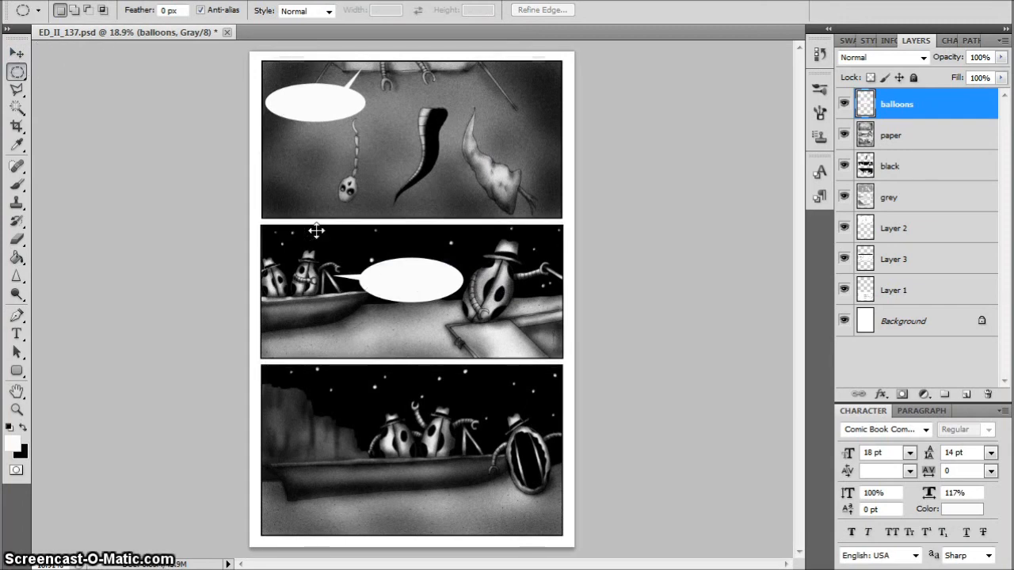
key(Delete)
key(ctrl+d)
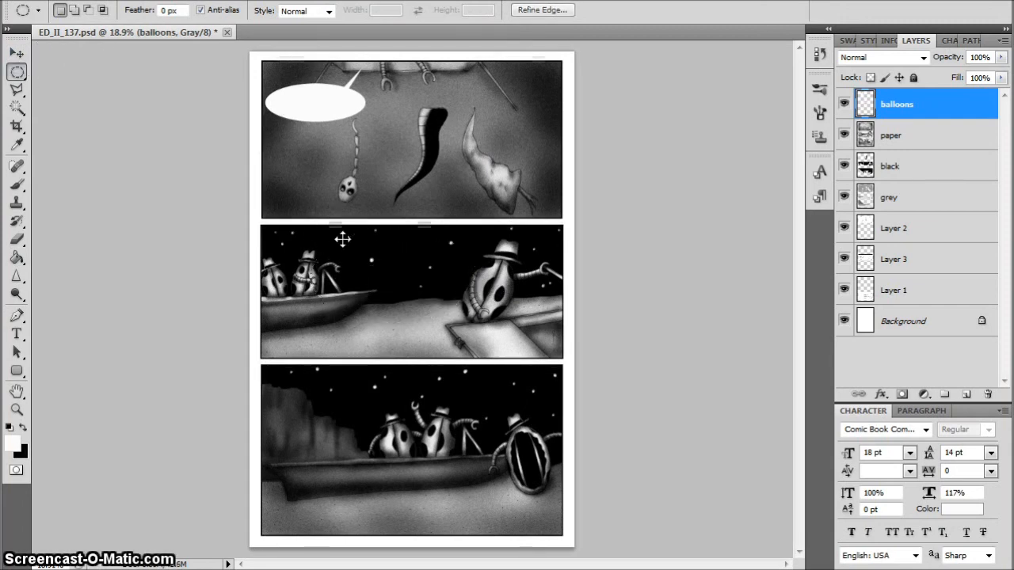
Make a white oval balloon below the boat in the middle panel, with a pointed tail rising to the boat figures
drag(290, 308, 392, 350)
click(17, 90)
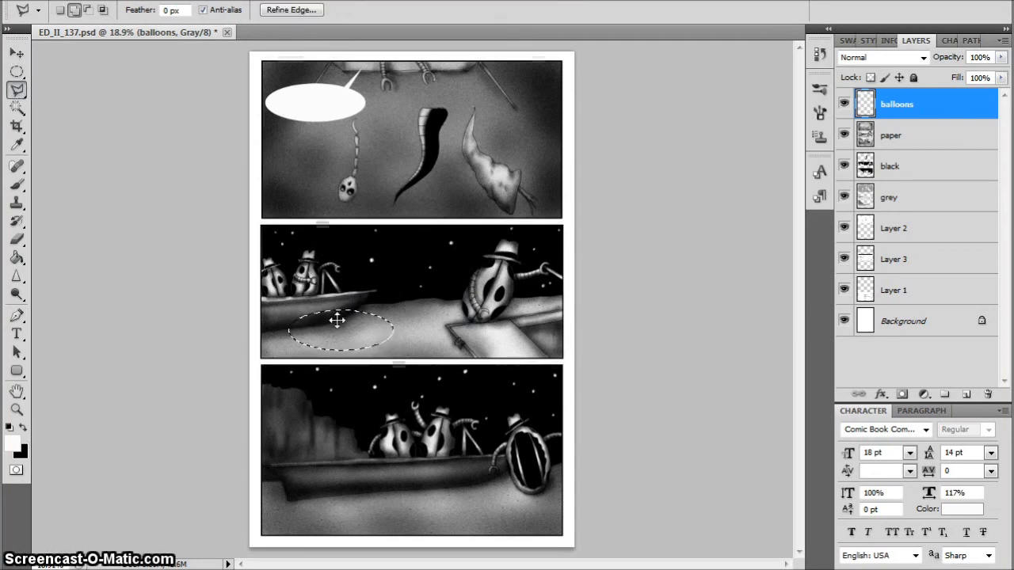
shift+click(341, 320)
click(325, 281)
double_click(355, 320)
click(16, 258)
click(327, 339)
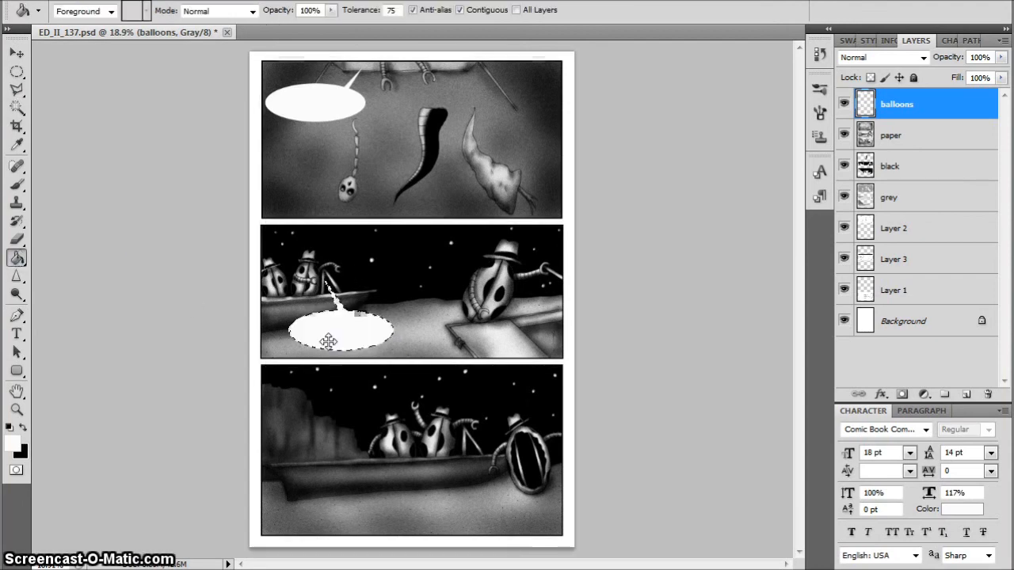
Select a smaller oval in the middle panel and position it near the lower edge, below the large hatted figure
key(m)
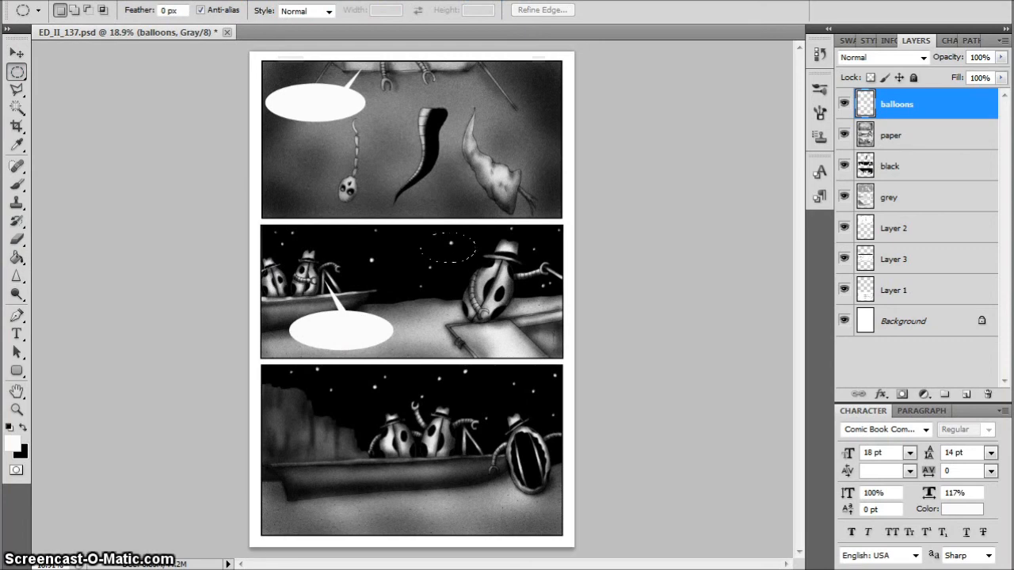
drag(421, 233, 476, 263)
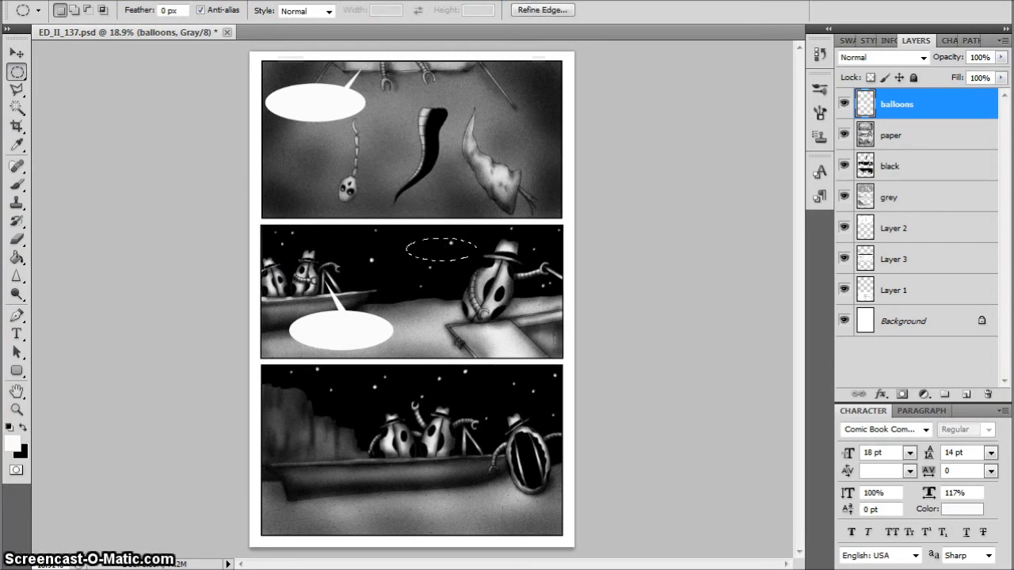
drag(431, 283, 449, 339)
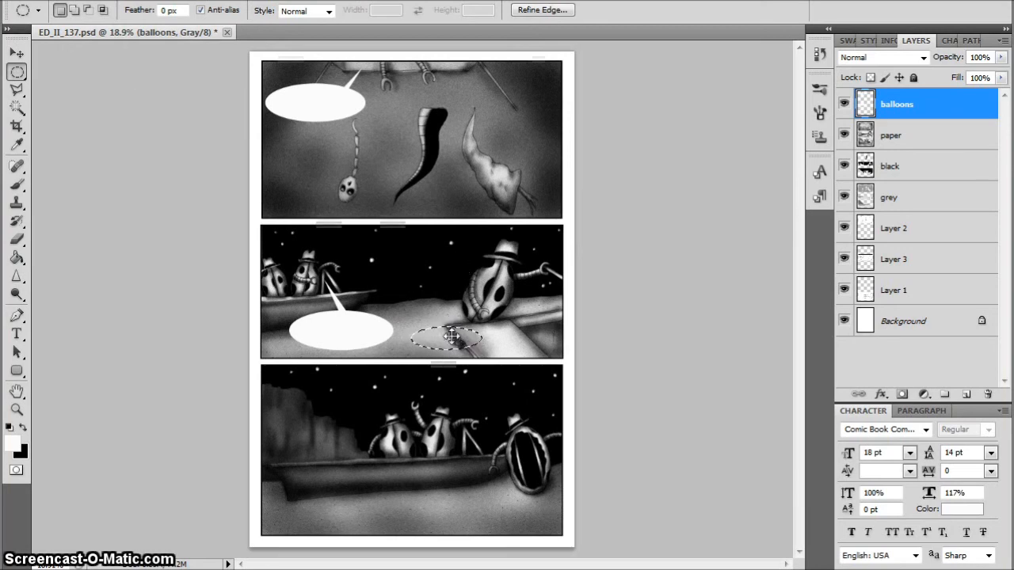
mouse_move(454, 334)
mouse_down()
mouse_move(449, 256)
mouse_move(425, 279)
mouse_move(439, 337)
mouse_move(457, 340)
mouse_up()
Add a pointed tail from the small oval up to the large hatted figure in the middle panel and fill the balloon white
click(15, 89)
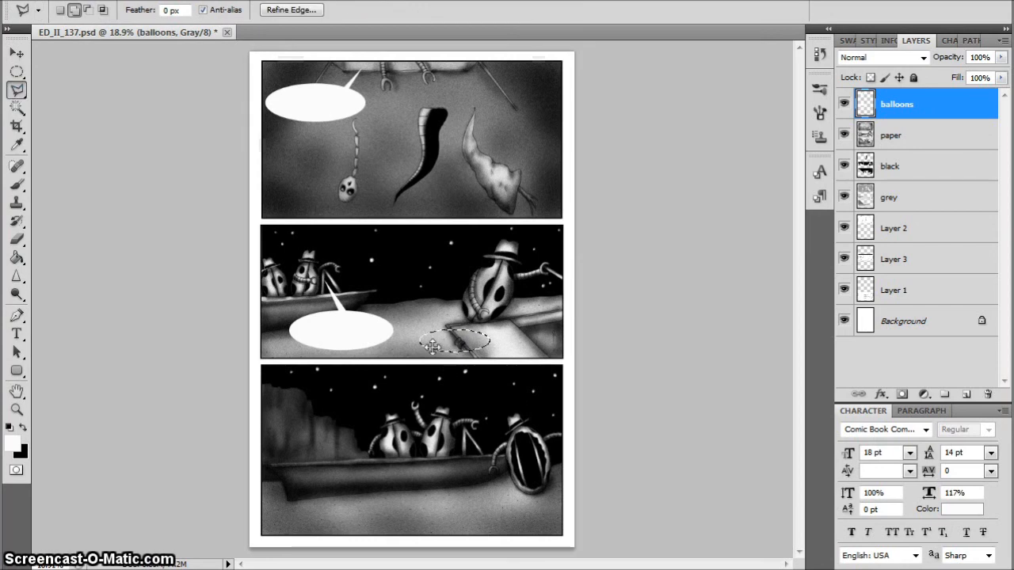
click(485, 280)
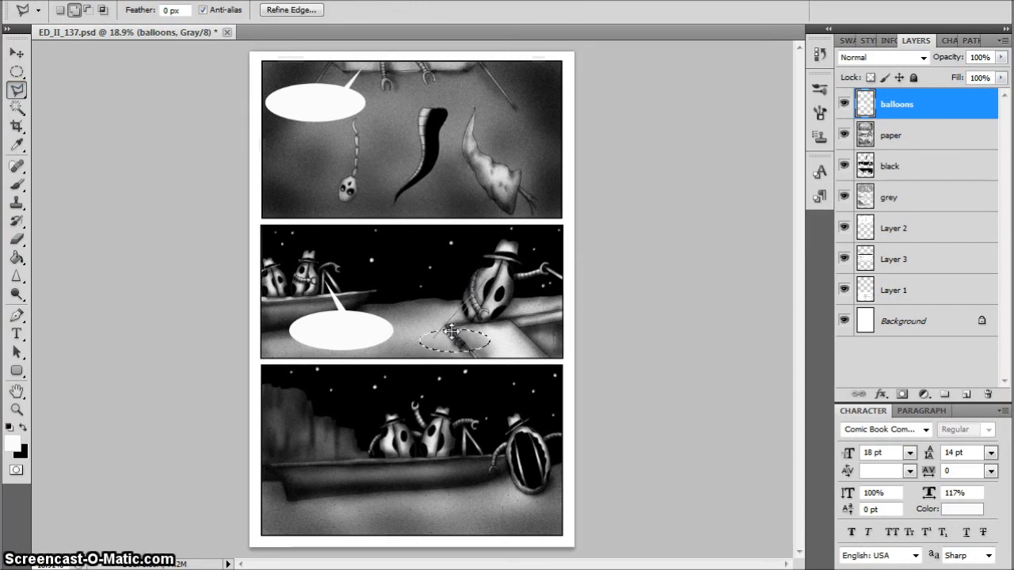
click(444, 338)
click(435, 339)
click(18, 258)
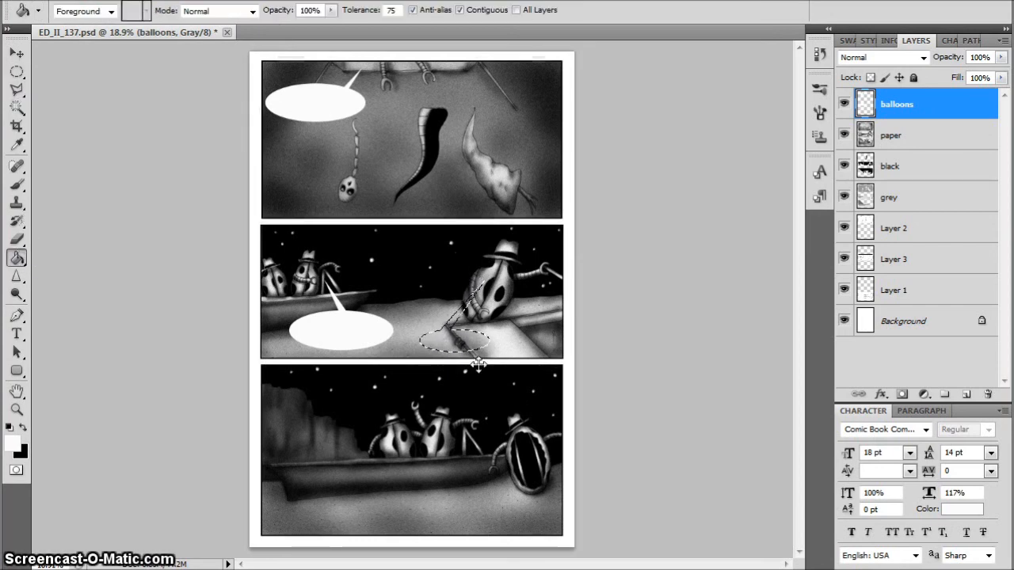
click(458, 347)
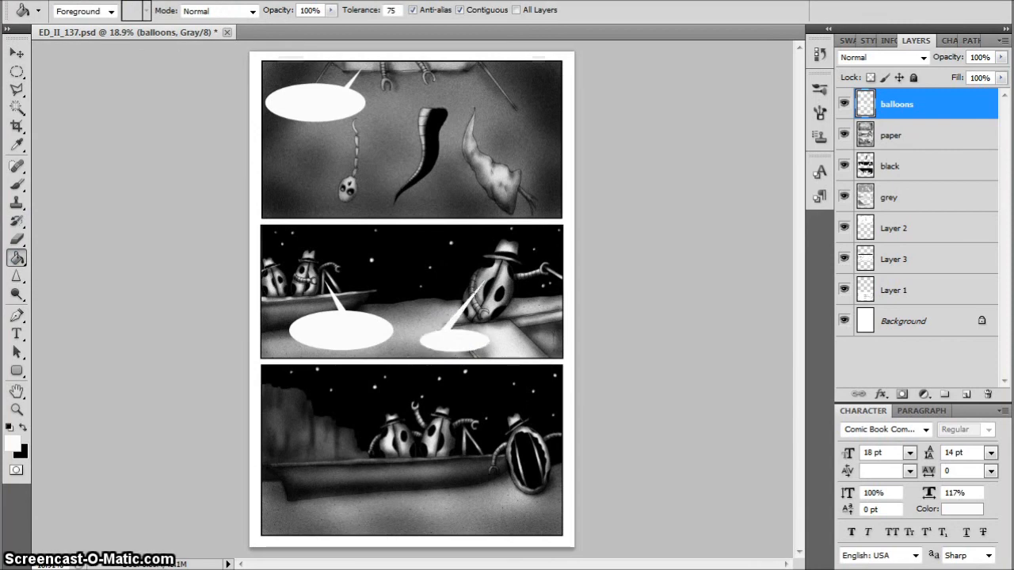
Make a white oval balloon near the upper edge of the bottom panel, with a short pointed tail toward the boat figures
click(17, 71)
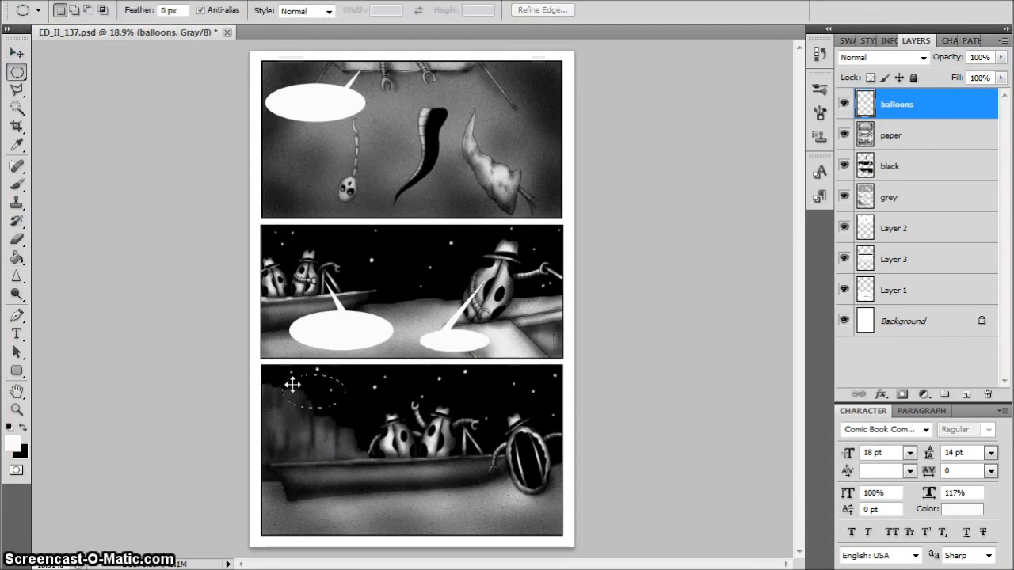
drag(292, 385, 385, 410)
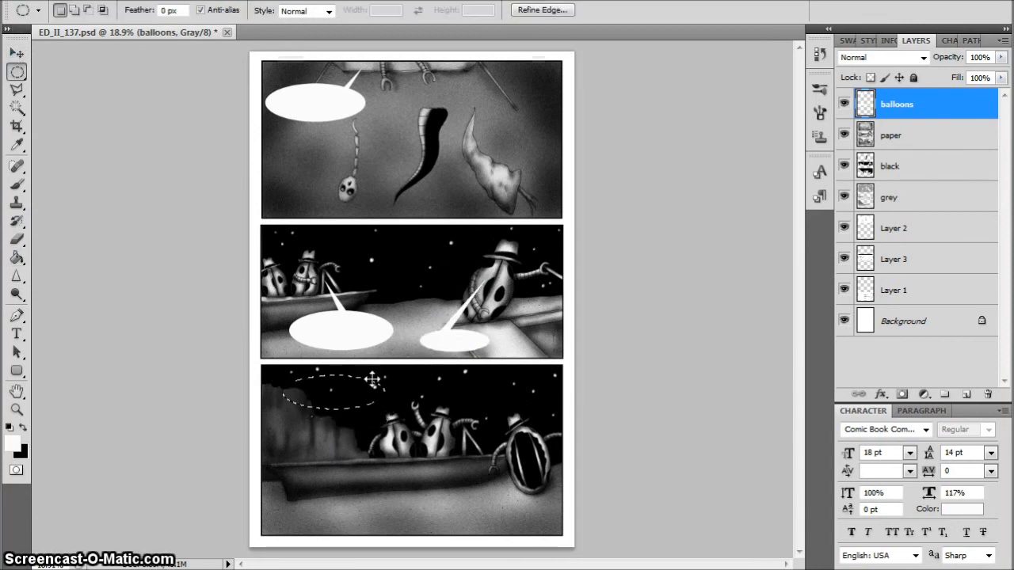
click(17, 88)
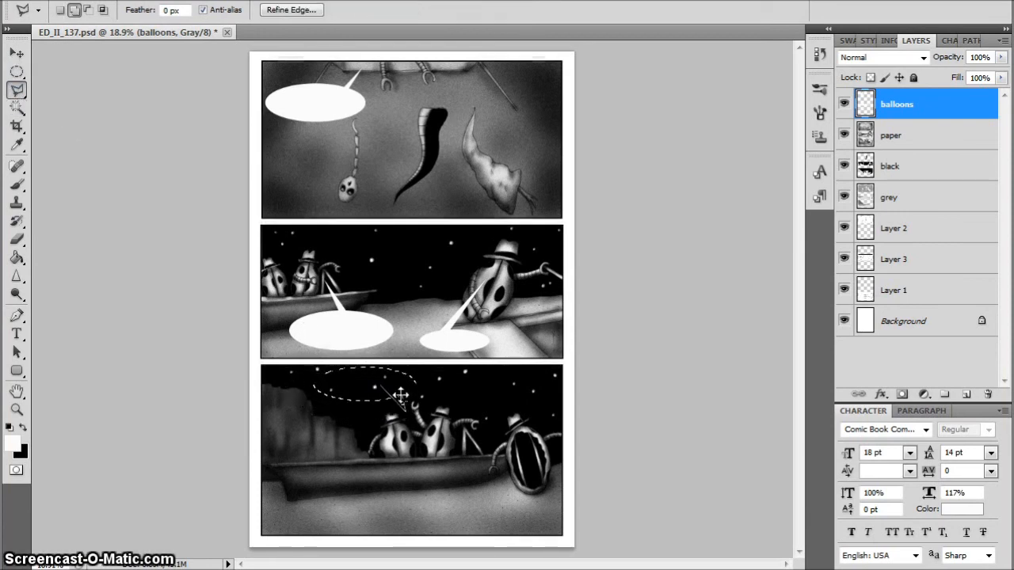
key(g)
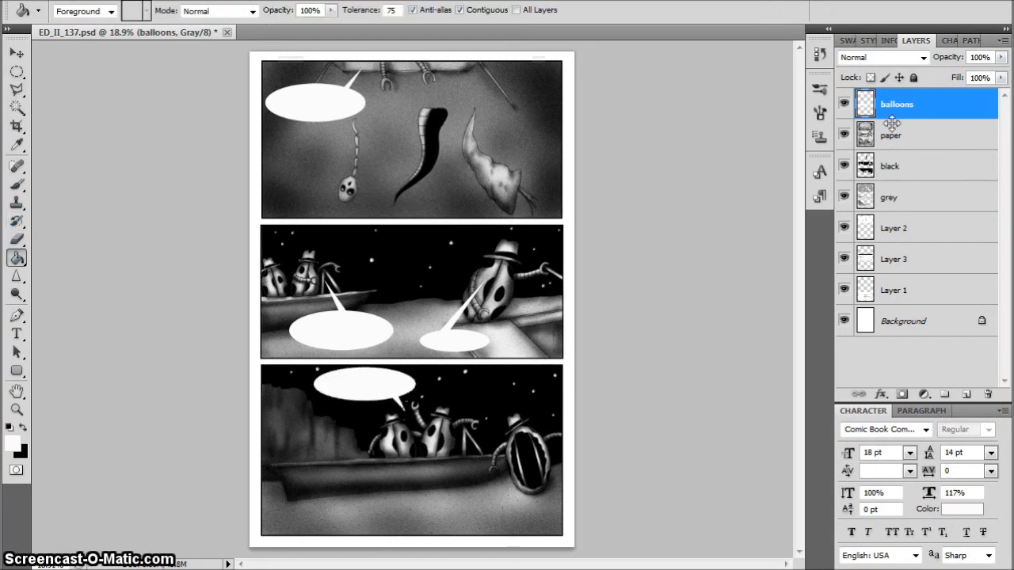
Outline all the speech balloons with an 8 px black stroke inside their edges and clear the selection
ctrl+click(866, 102)
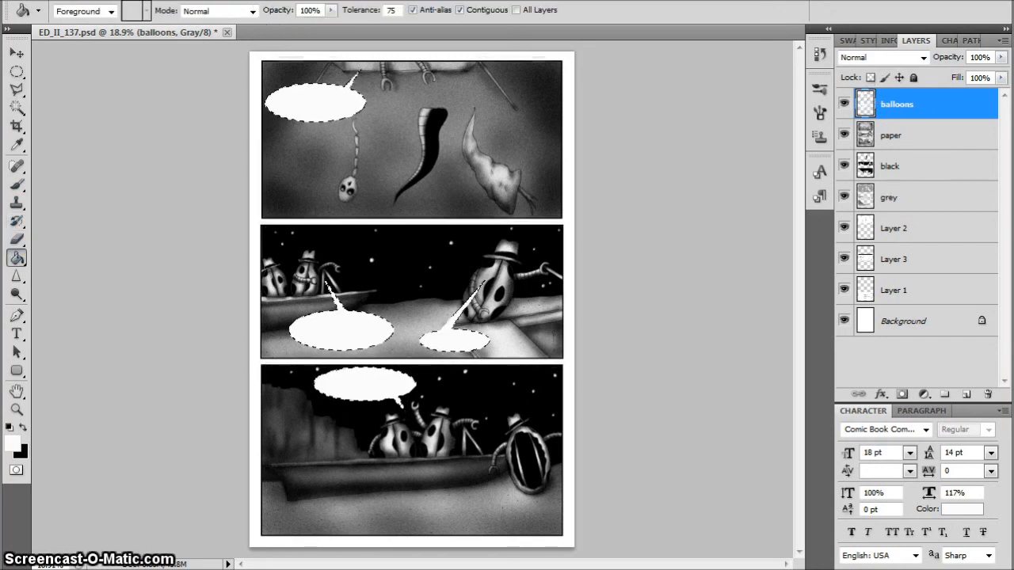
click(73, 0)
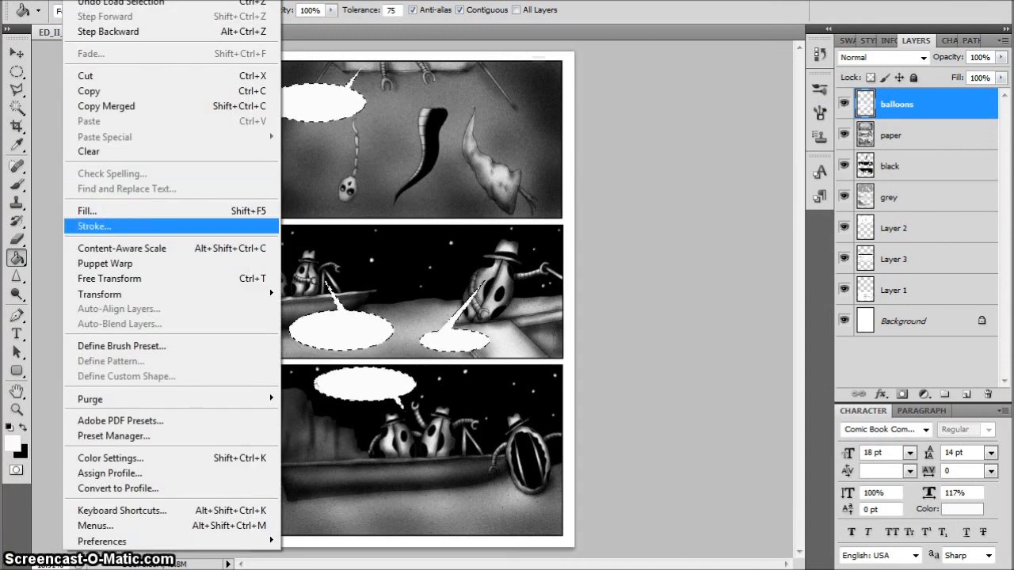
click(94, 226)
click(456, 170)
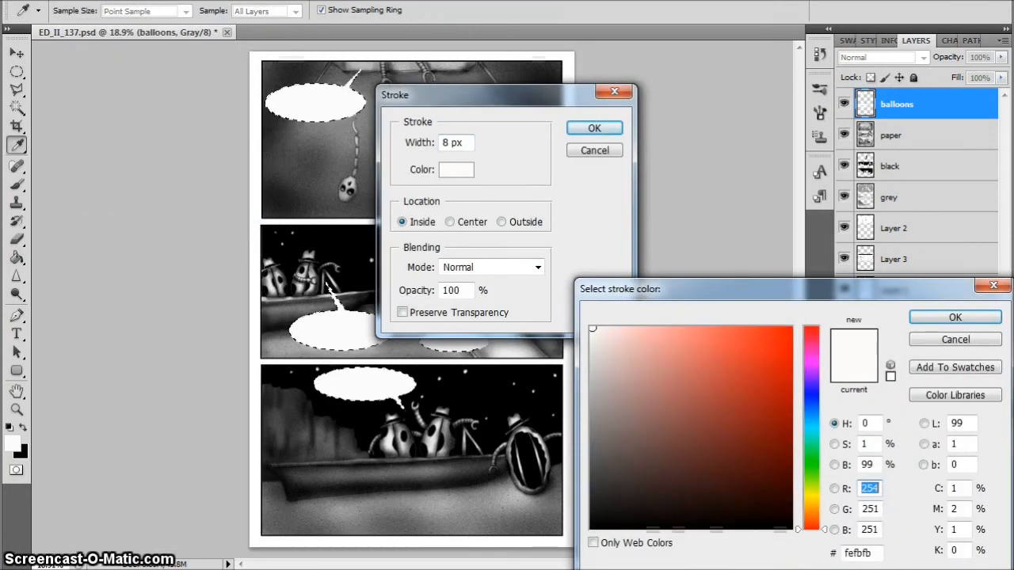
click(595, 526)
click(982, 319)
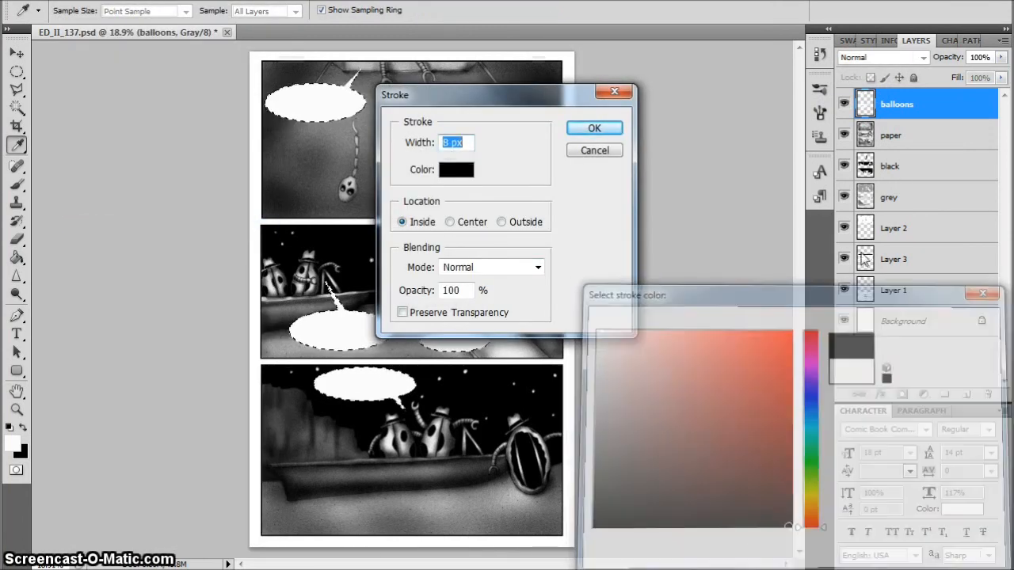
click(601, 129)
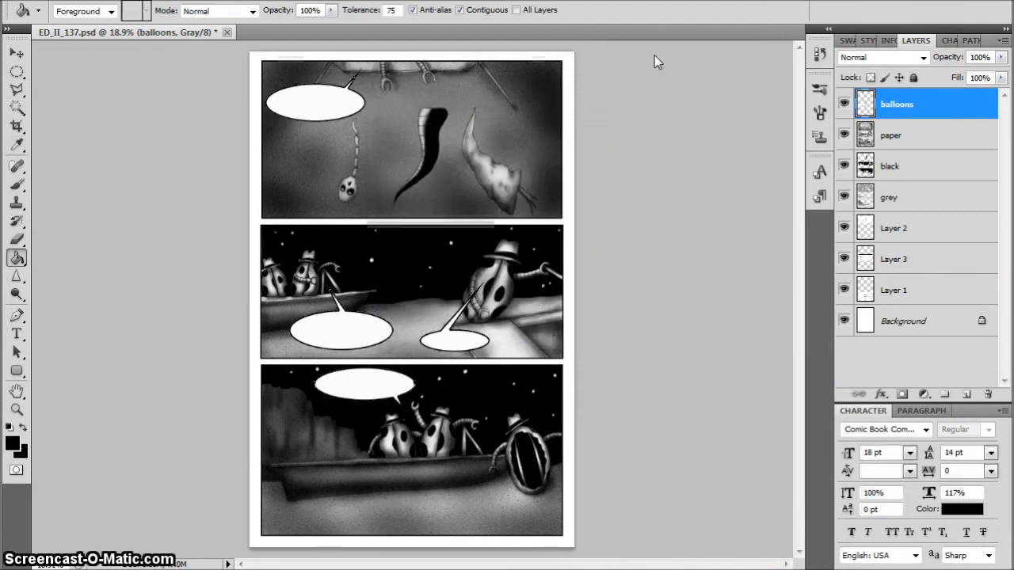
key(ctrl+d)
Letter the top panel's balloon with "TO THE TANKS WIT CHA!" on three centred lines in the 18 pt comic book font
click(17, 335)
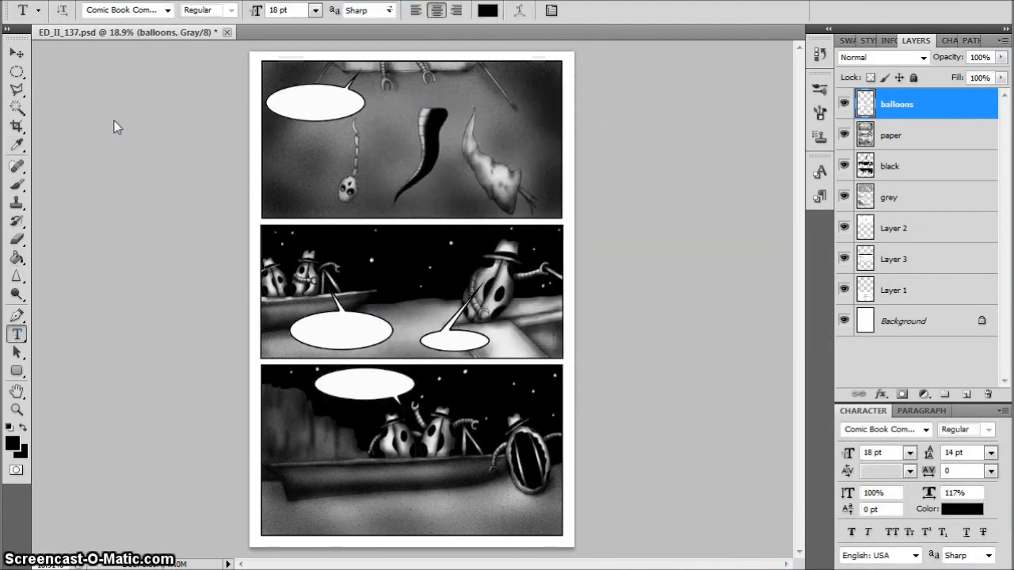
click(305, 103)
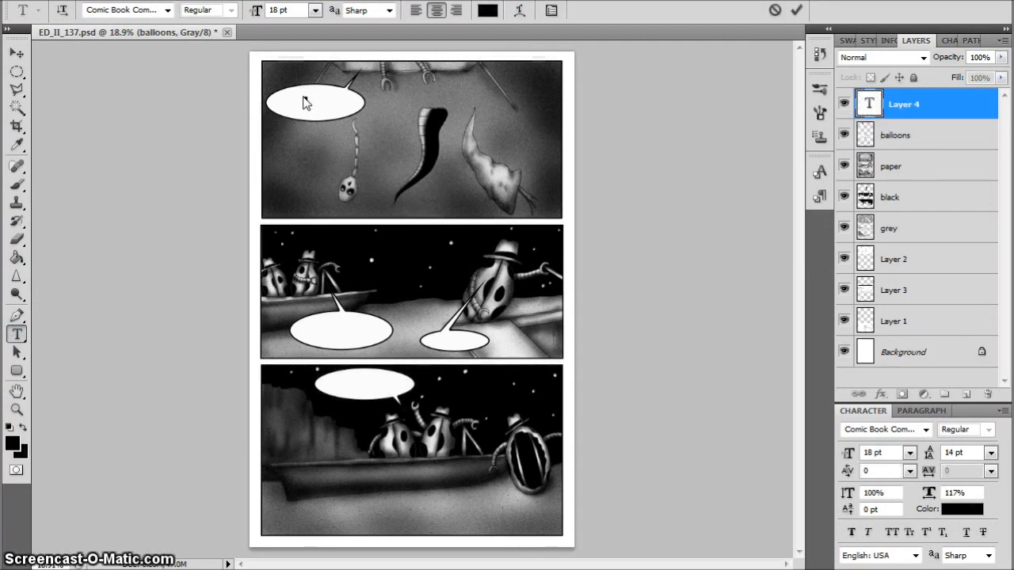
key(Escape)
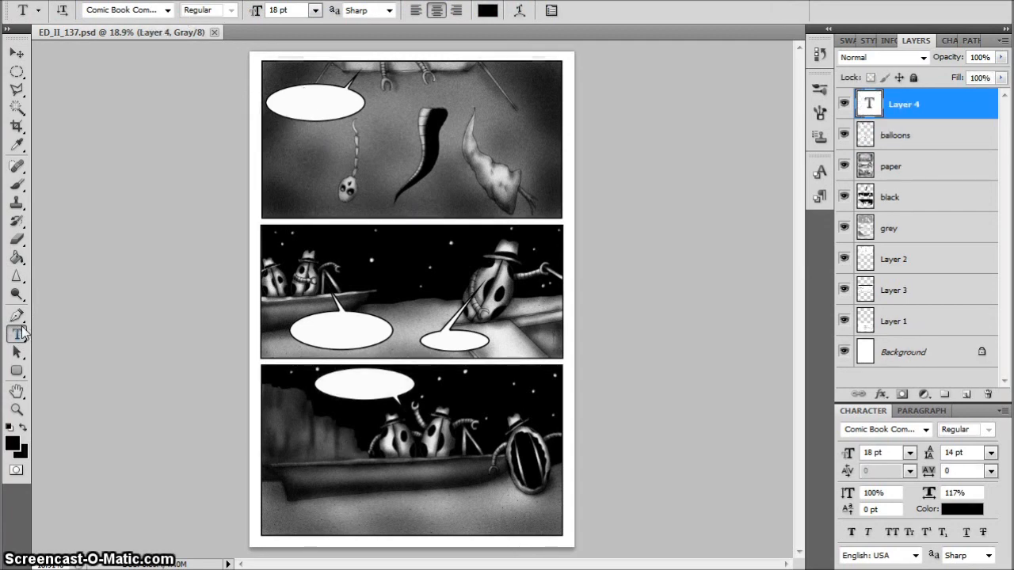
click(294, 102)
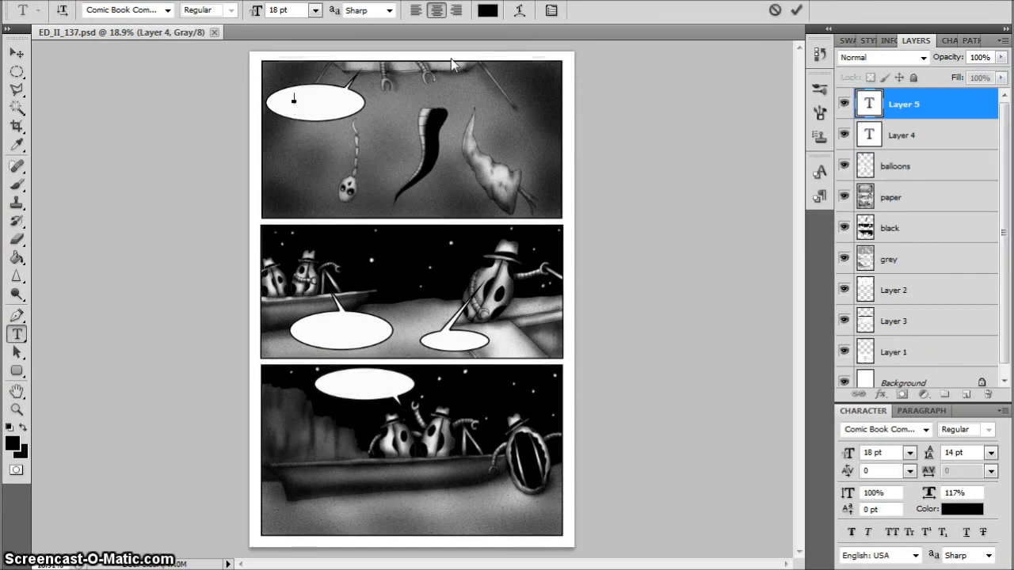
text(TO TH)
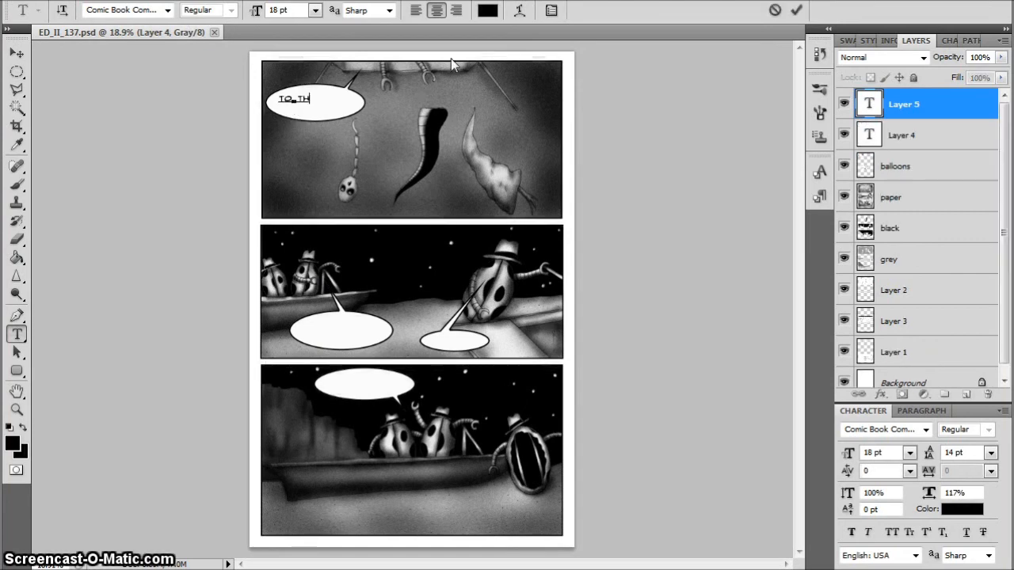
text(E TANKS W)
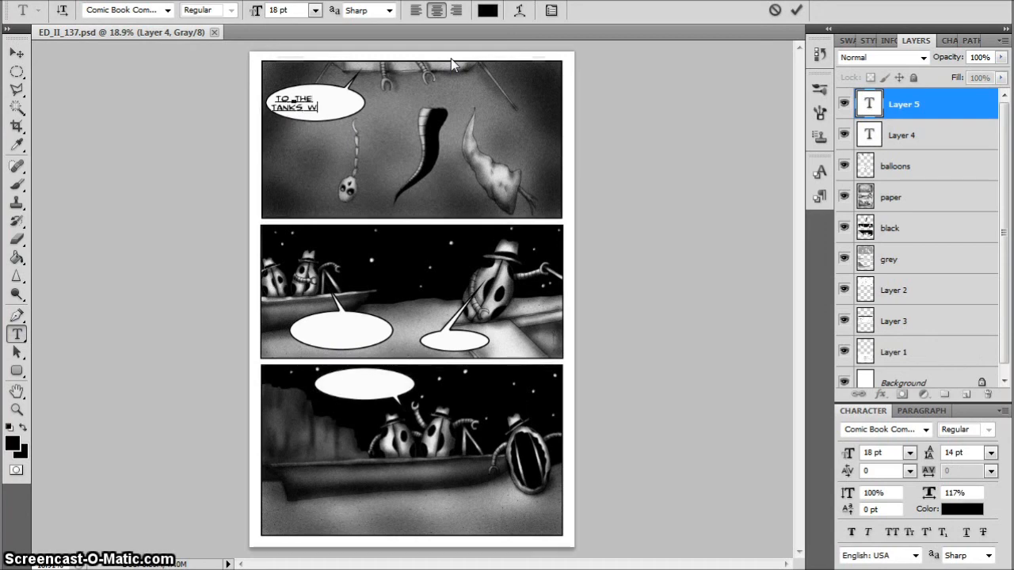
text(IT)
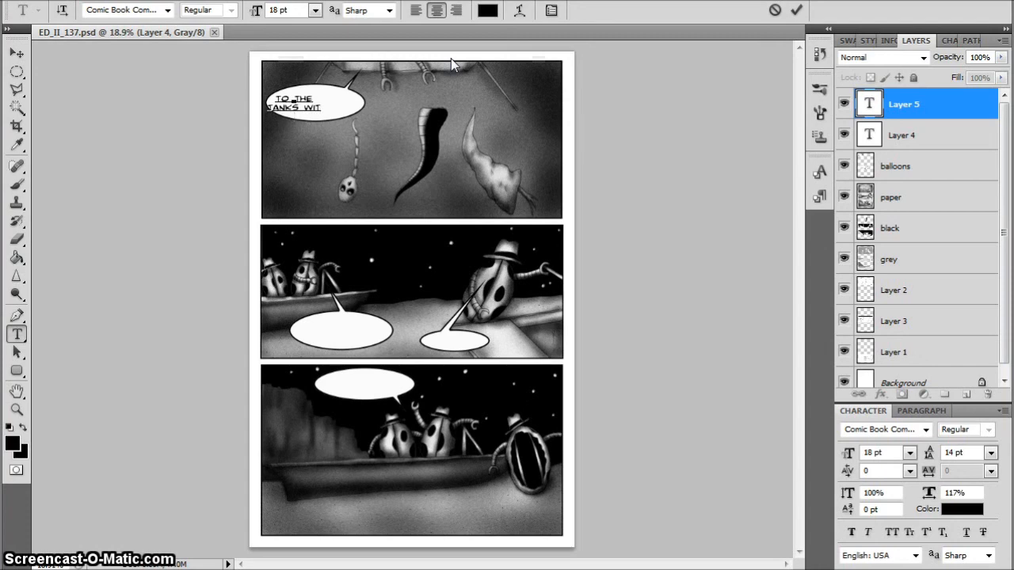
key(Return)
text(CH)
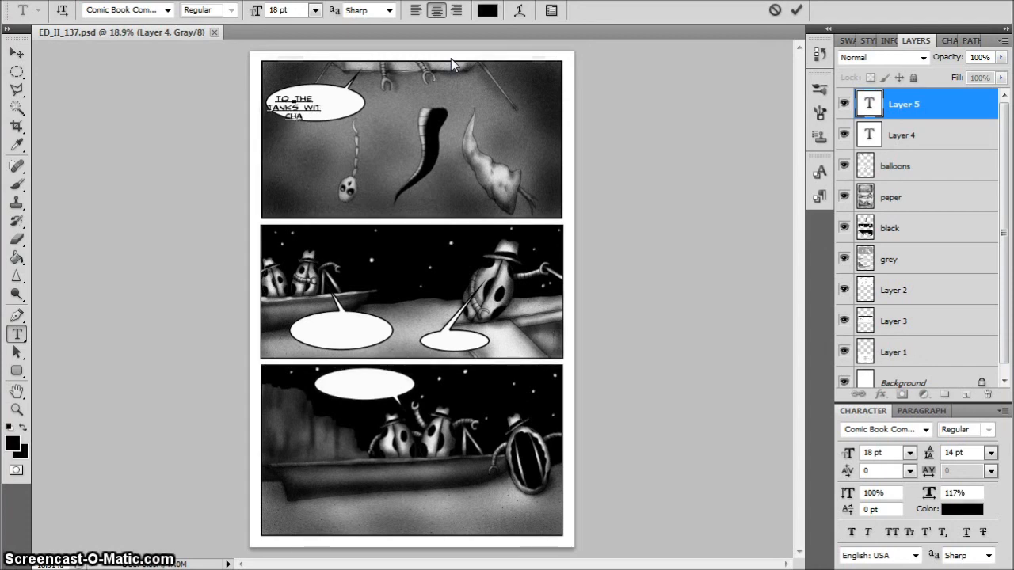
text(A!)
Nudge the "TO THE TANKS WIT CHA!" text until it sits centred inside the top panel's balloon
click(20, 52)
key(Right)
key(Right)
key(Right)
key(Right)
key(Right)
key(Right)
key(Right)
key(Right)
key(Right)
key(Right)
key(Right)
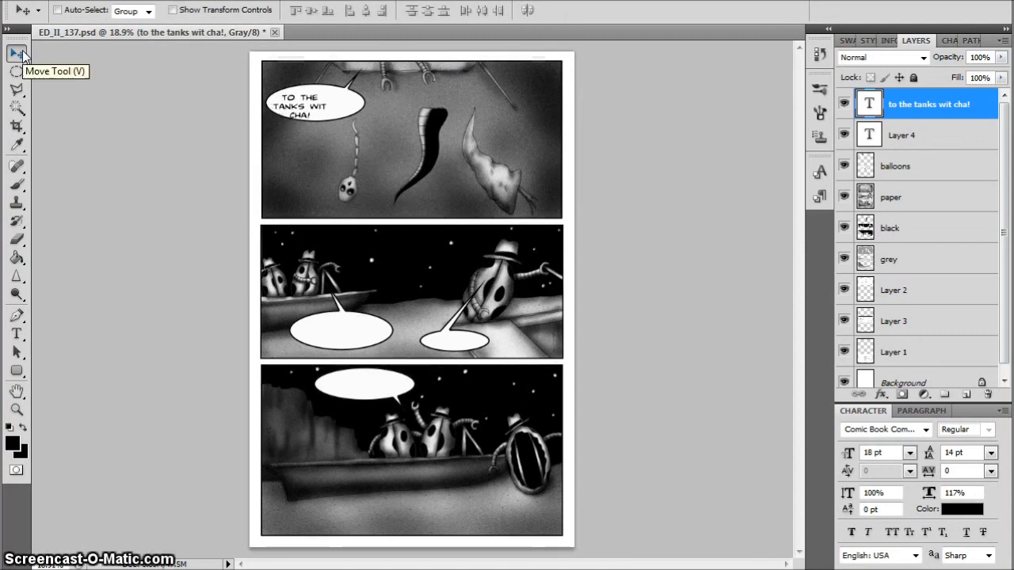
key(Up)
key(Up)
key(Up)
key(Up)
key(Up)
key(Up)
key(Up)
key(Up)
key(Left)
key(Left)
key(Left)
key(Left)
key(Left)
key(Right)
key(Right)
key(Right)
key(Right)
key(Right)
key(Right)
key(Right)
key(Right)
key(Right)
key(Right)
key(Right)
key(Right)
key(Right)
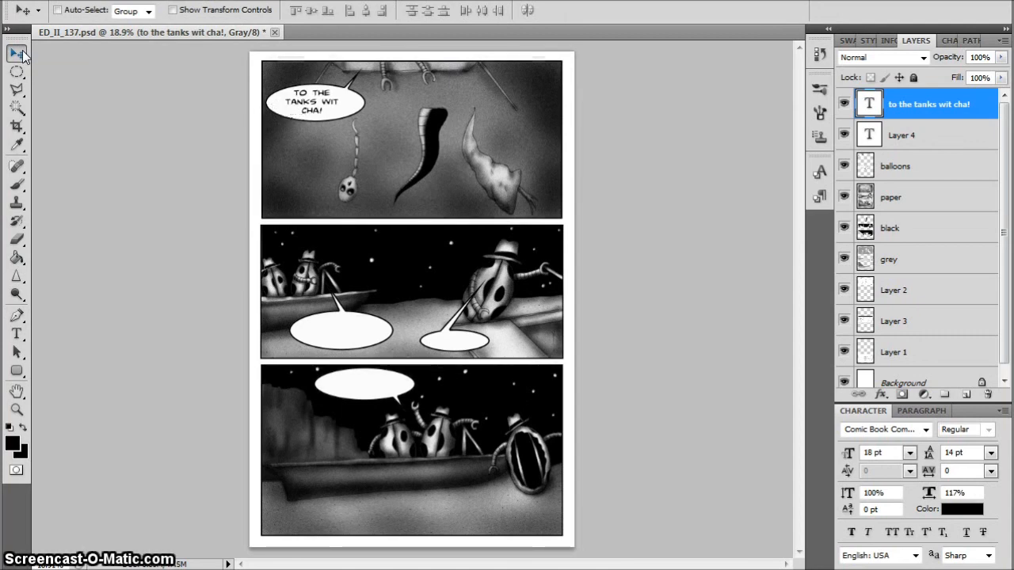
key(Left)
key(Left)
key(Left)
key(Left)
key(Left)
key(Left)
key(Left)
key(Left)
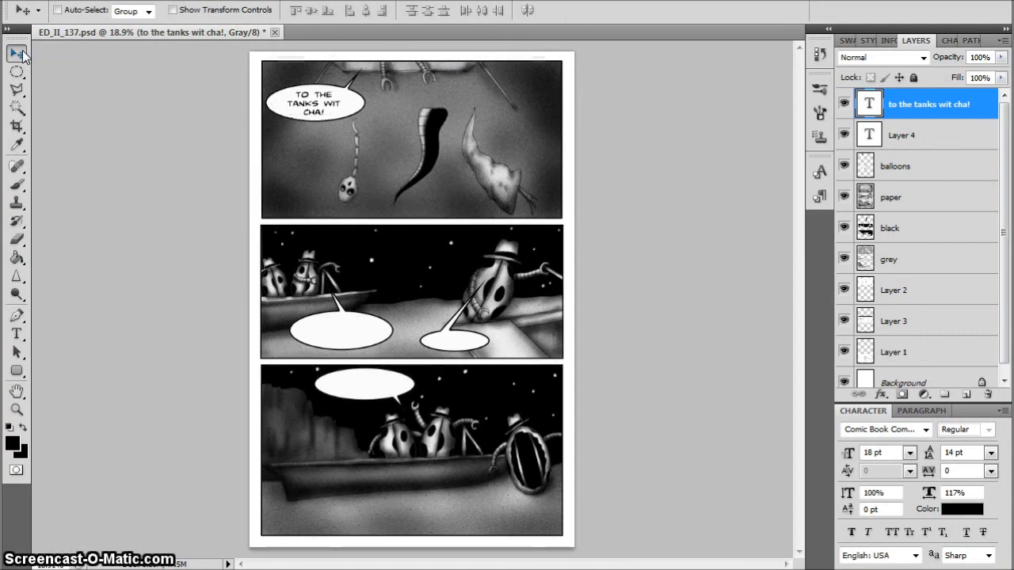
key(Right)
key(Right)
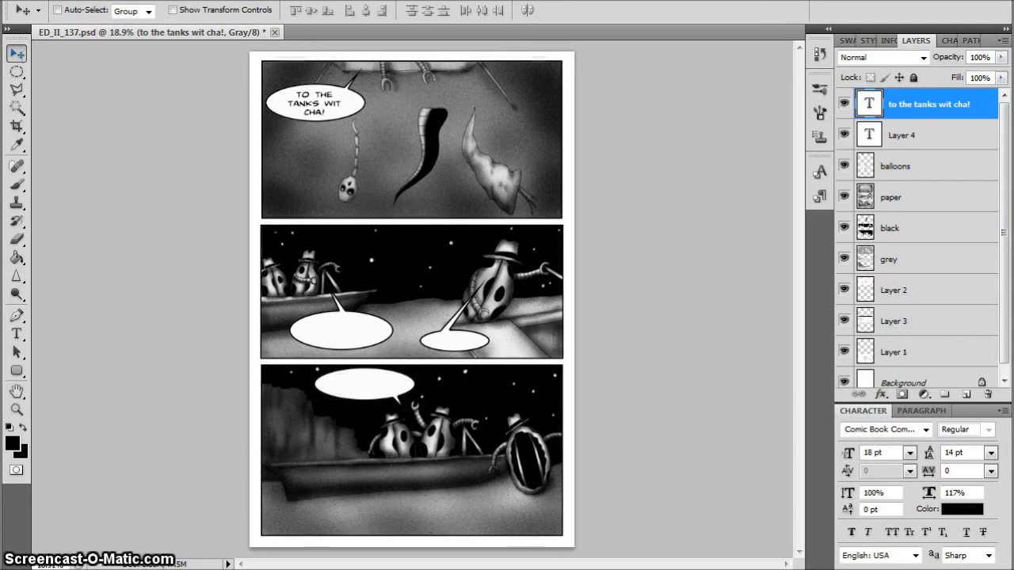
Letter the larger balloon below the boat in the middle panel with "YOU TELL HIM, LOUIE!" on two lines
key(t)
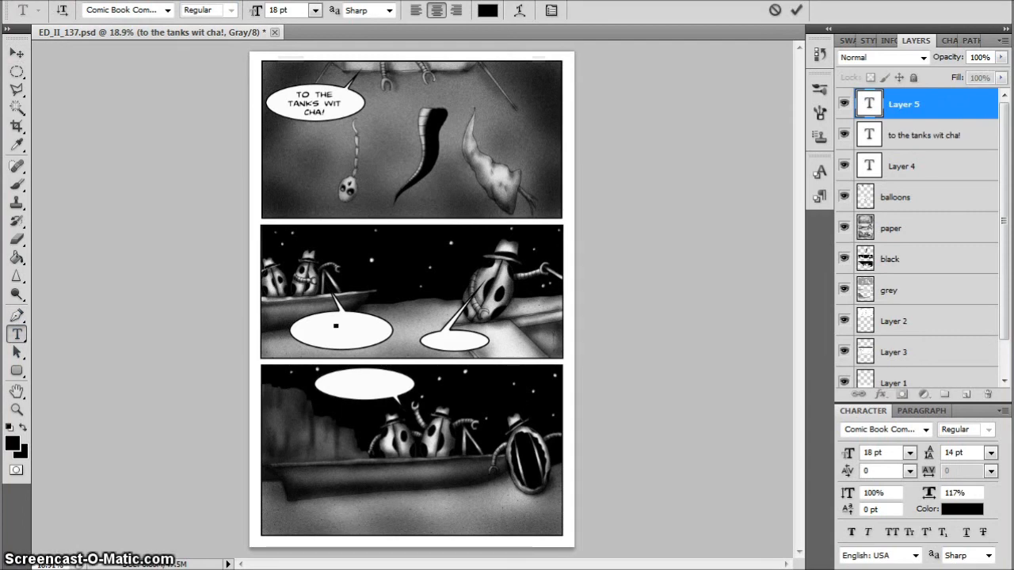
text(you twel)
key(BackSpace)
key(BackSpace)
key(BackSpace)
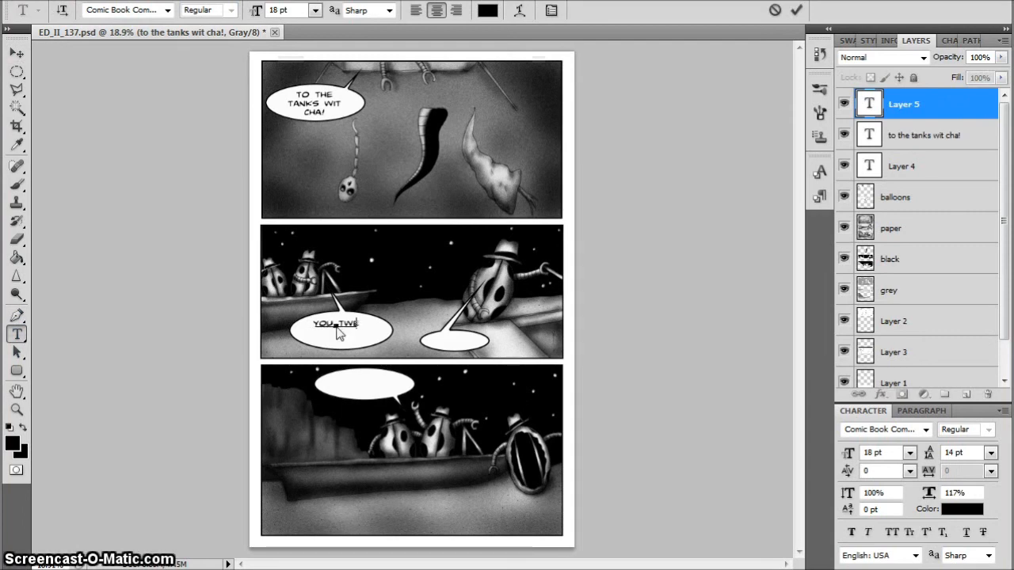
text(el)
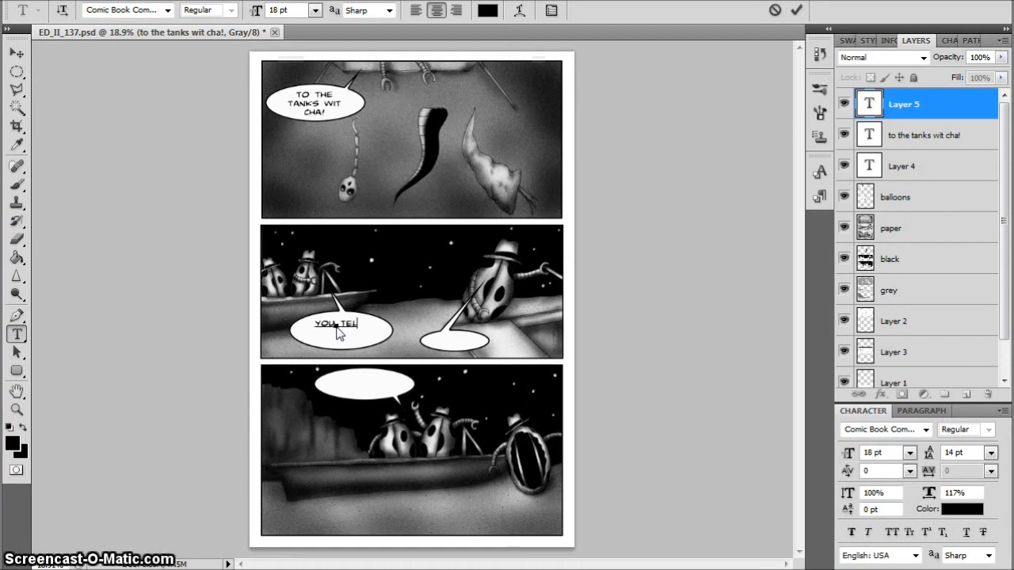
text(l)
text( HIM, LOUIE!)
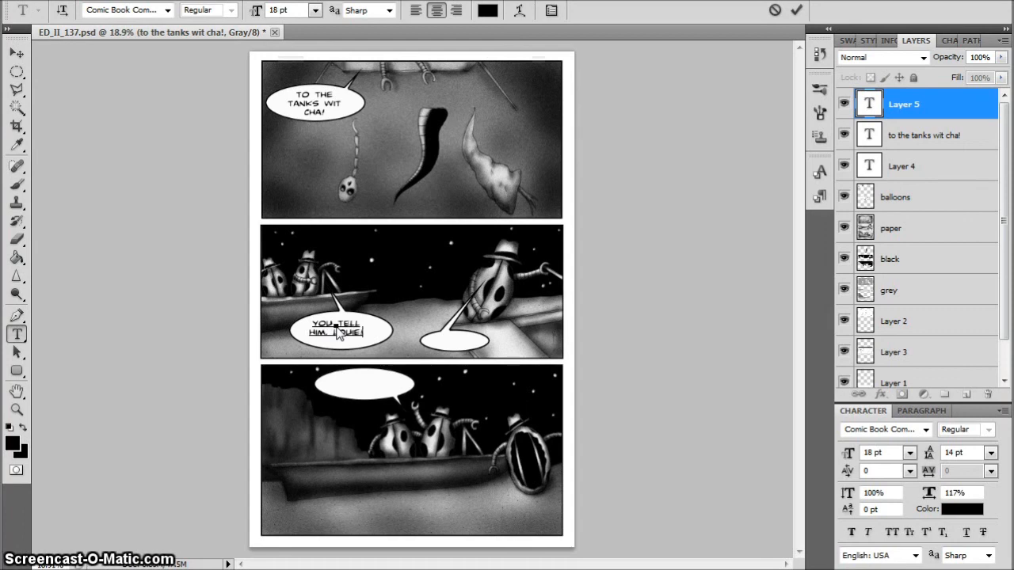
Nudge the new text in the larger middle-panel balloon sideways and slightly down to centre it
click(16, 55)
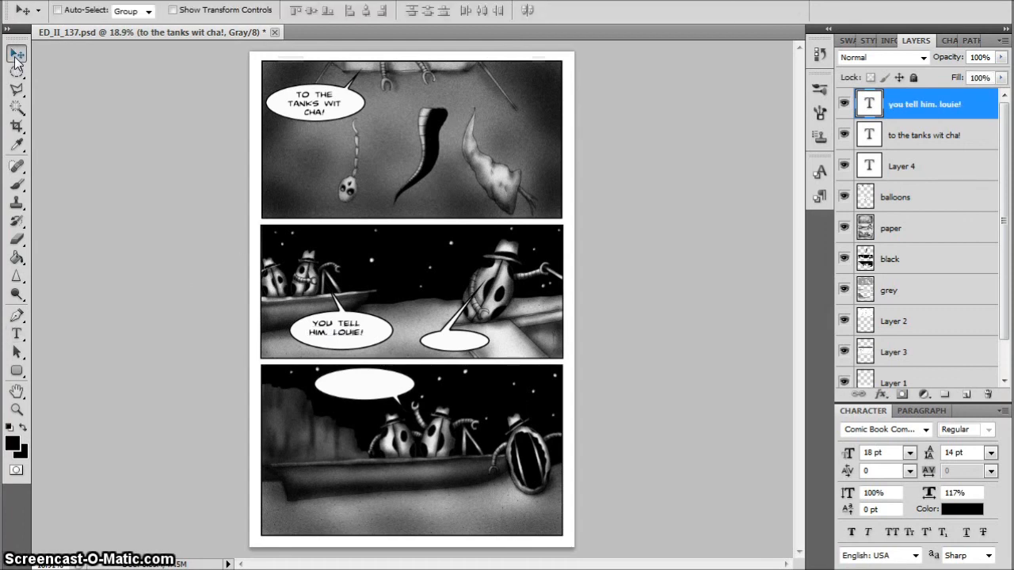
key(shift+Right)
key(shift+Right)
key(shift+Down)
key(shift+Right)
key(shift+Right)
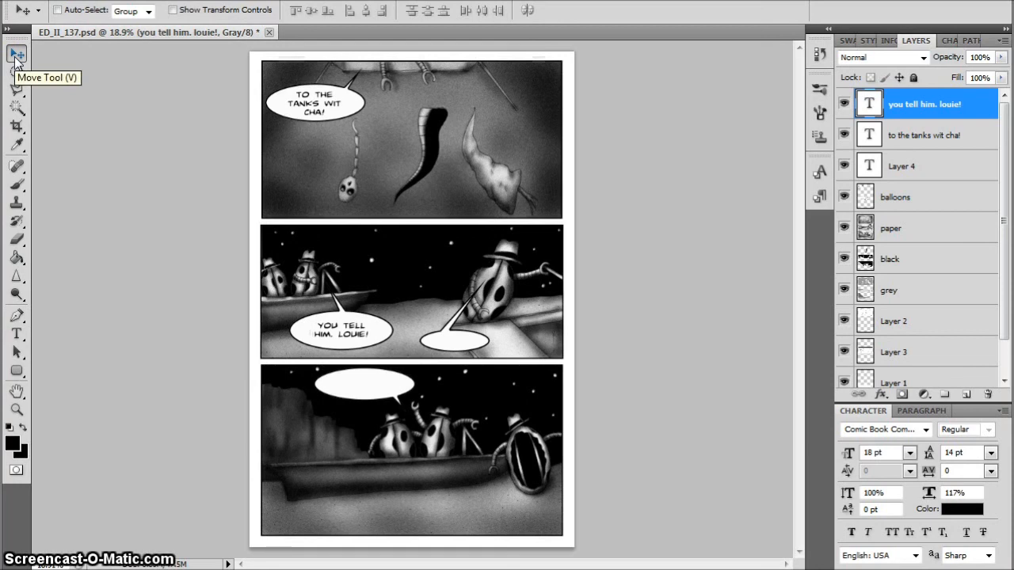
Try to letter the small balloon below the hatted figure with "shaddup."
click(16, 334)
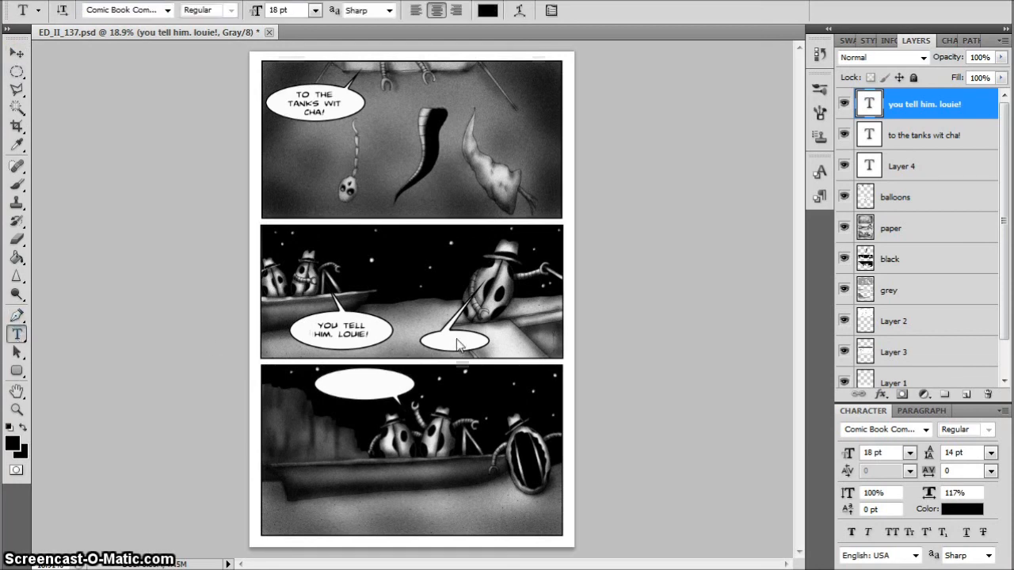
click(450, 342)
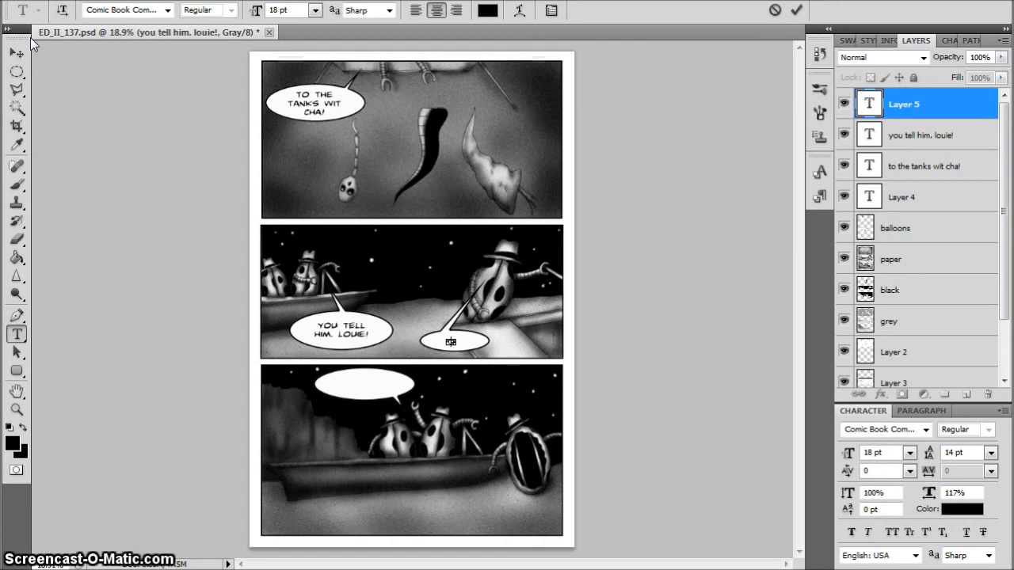
text(shaddup.)
click(15, 51)
Letter the small balloon below the hatted figure in the middle panel with "shaddup."
click(15, 333)
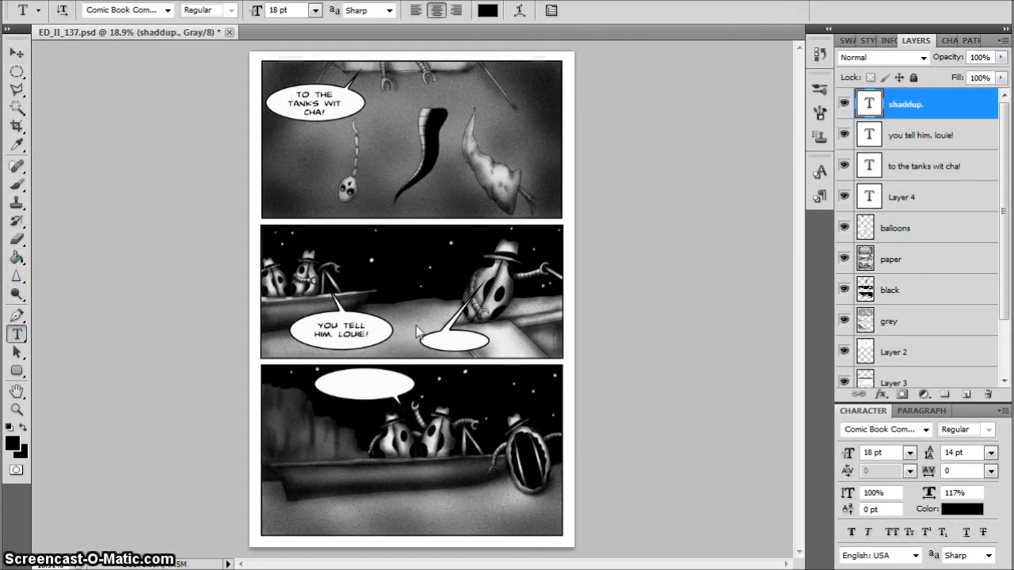
click(434, 345)
text(sha)
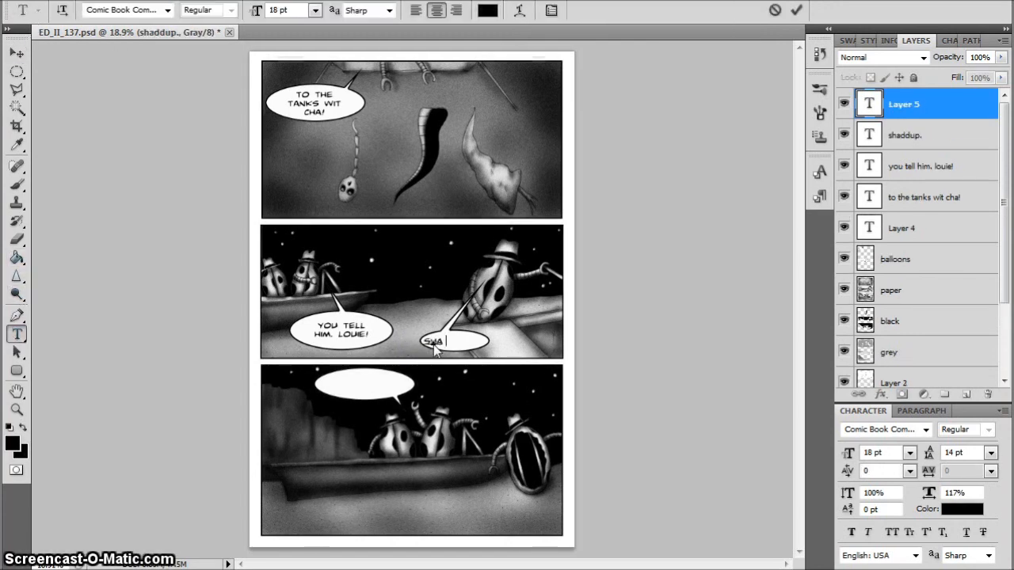
text(ddup)
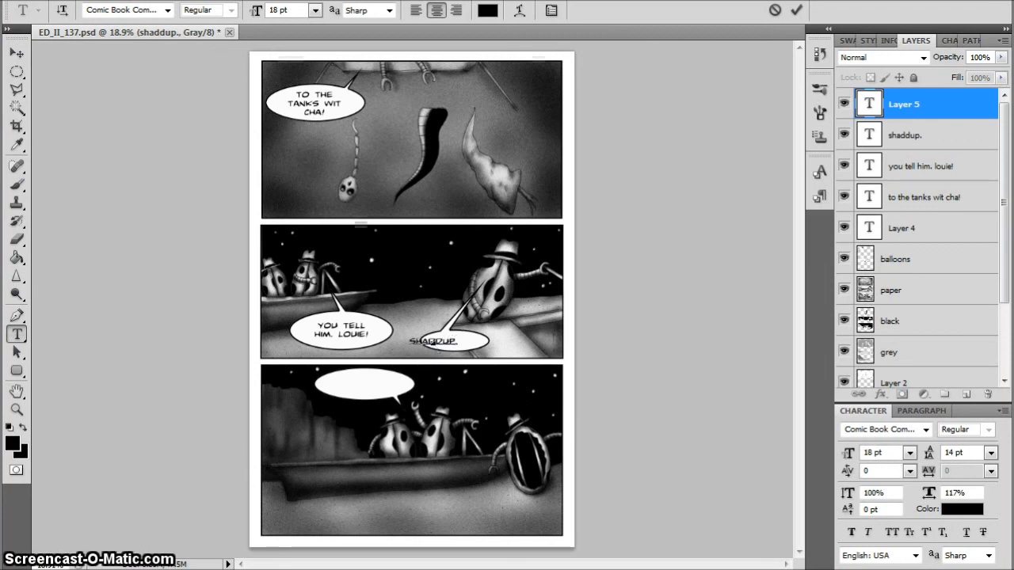
text(.)
Nudge the "SHADDUP." text sideways and slightly up until it sits centred inside the small middle-panel balloon
click(16, 52)
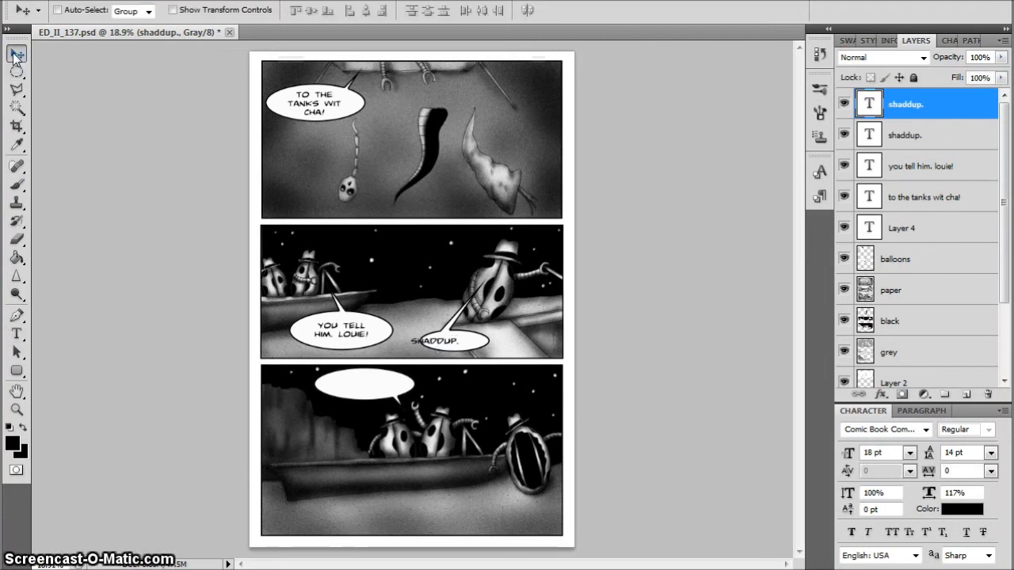
key(shift+Right)
key(shift+Right)
key(shift+Right)
key(shift+Right)
key(shift+Right)
key(shift+Right)
key(shift+Right)
key(shift+Right)
key(shift+Right)
key(shift+Right)
key(shift+Right)
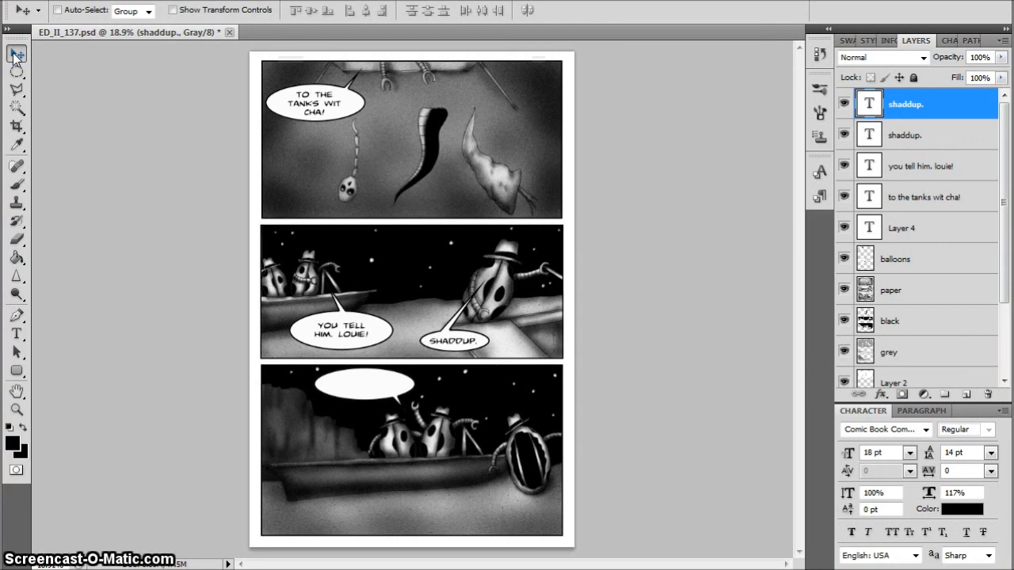
key(shift+Up)
key(shift+Right)
Letter the bottom panel's balloon with "you got it, louie." on two lines
click(17, 333)
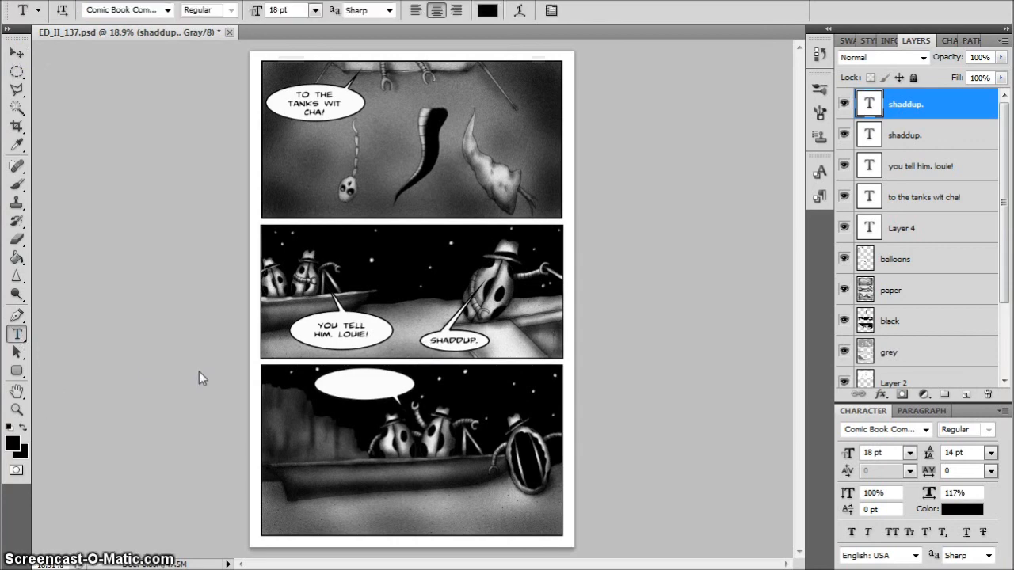
click(342, 390)
text(you go)
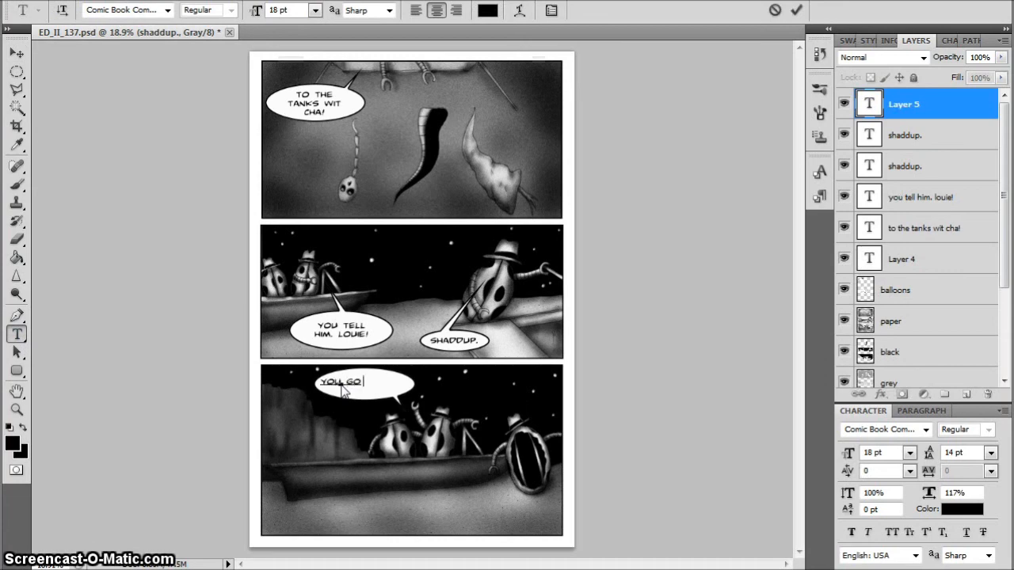
text(t it)
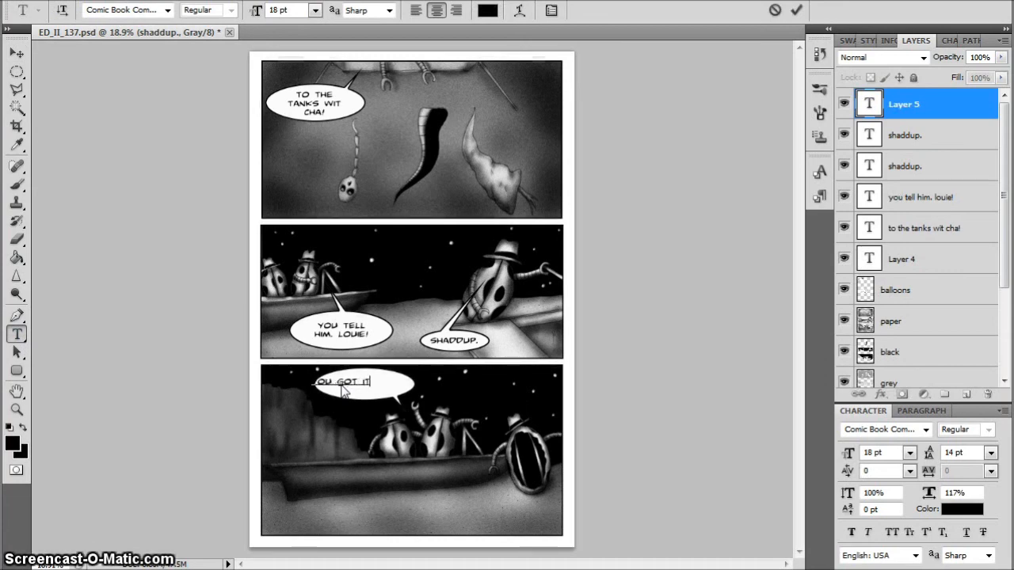
text(.lo)
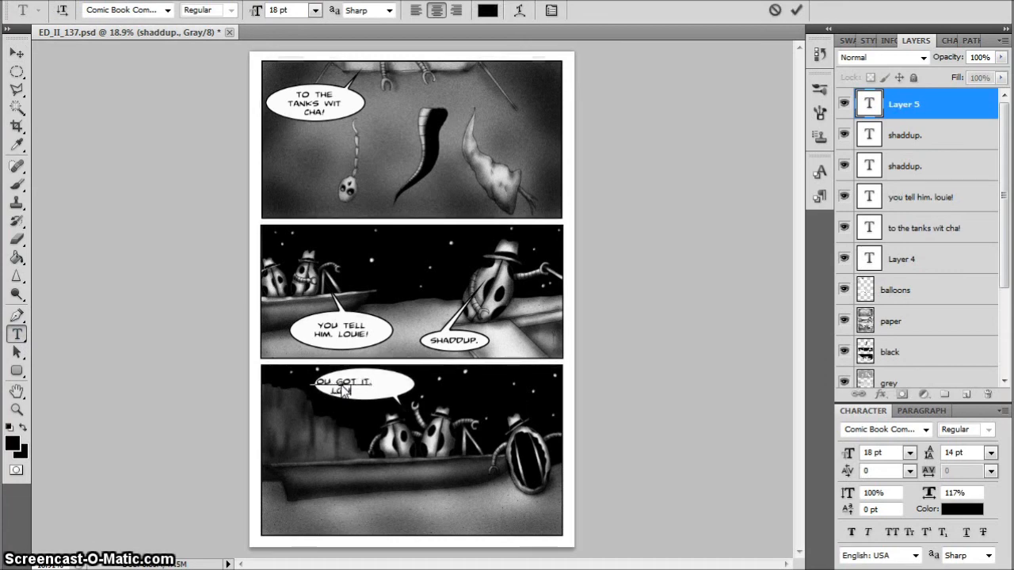
text(uie)
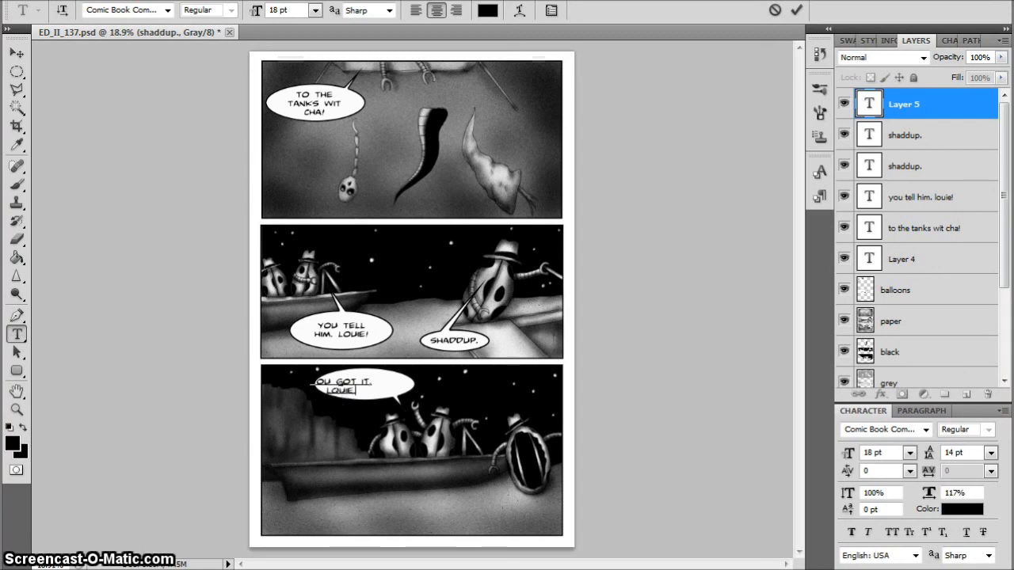
text(.)
key(ctrl+Return)
Nudge the "YOU GOT IT, LOUIE." text until it sits centred in the bottom panel's balloon, and save the document
key(v)
key(shift+Right)
key(shift+Right)
key(shift+Right)
key(shift+Right)
key(shift+Right)
key(shift+Right)
key(shift+Right)
key(shift+Right)
key(shift+Right)
key(shift+Right)
key(shift+Right)
key(shift+Right)
key(shift+Right)
key(shift+Right)
key(shift+Right)
key(shift+Right)
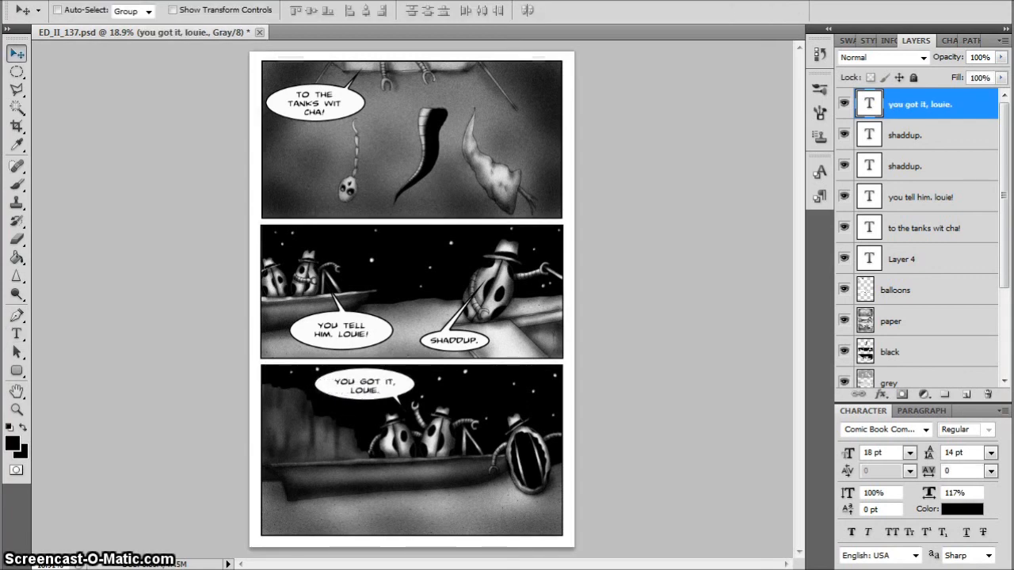
key(shift+Left)
key(shift+Left)
key(shift+Up)
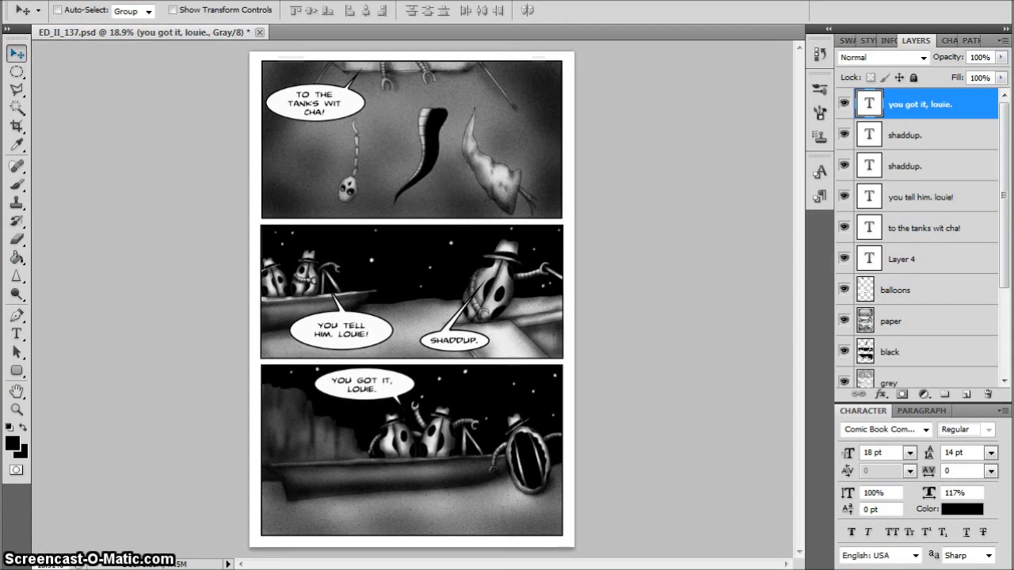
key(shift+Right)
key(shift+Right)
key(ctrl+s)
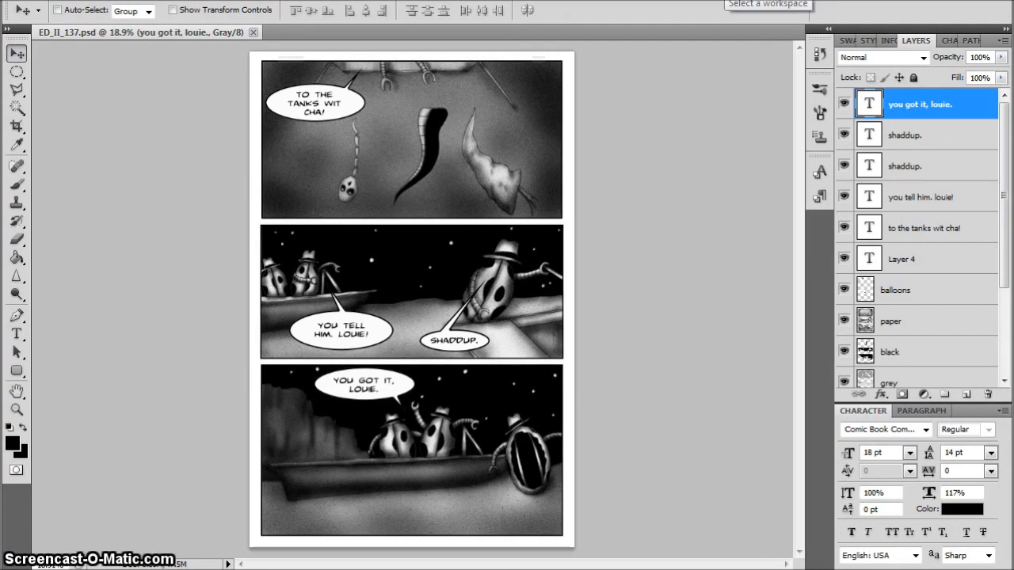
Inspect the lettering, balloons and artwork up close at 66.7% across all three panels, and return to the full-page view
key(ctrl+plus)
key(ctrl+plus)
key(ctrl+plus)
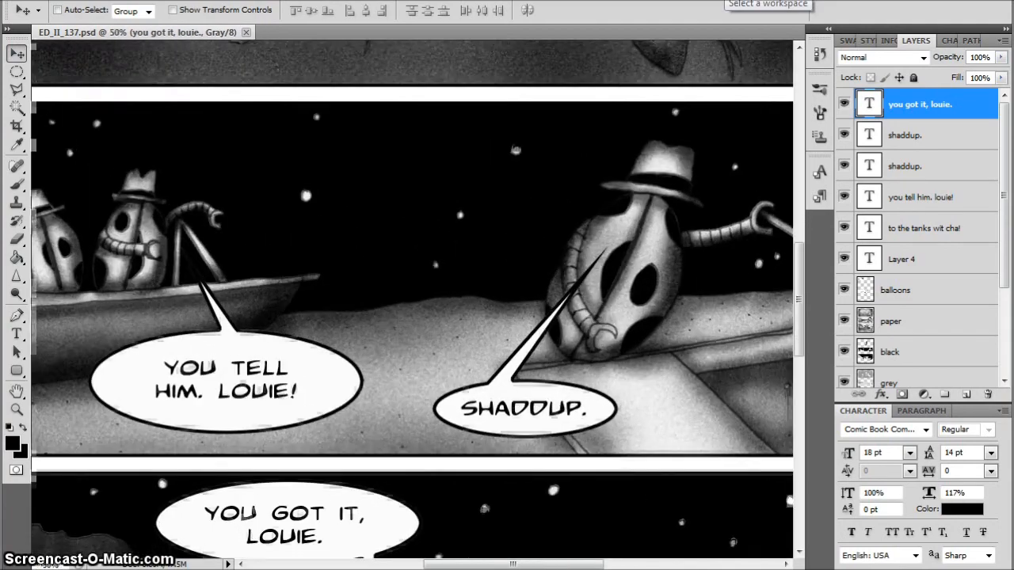
key(ctrl+plus)
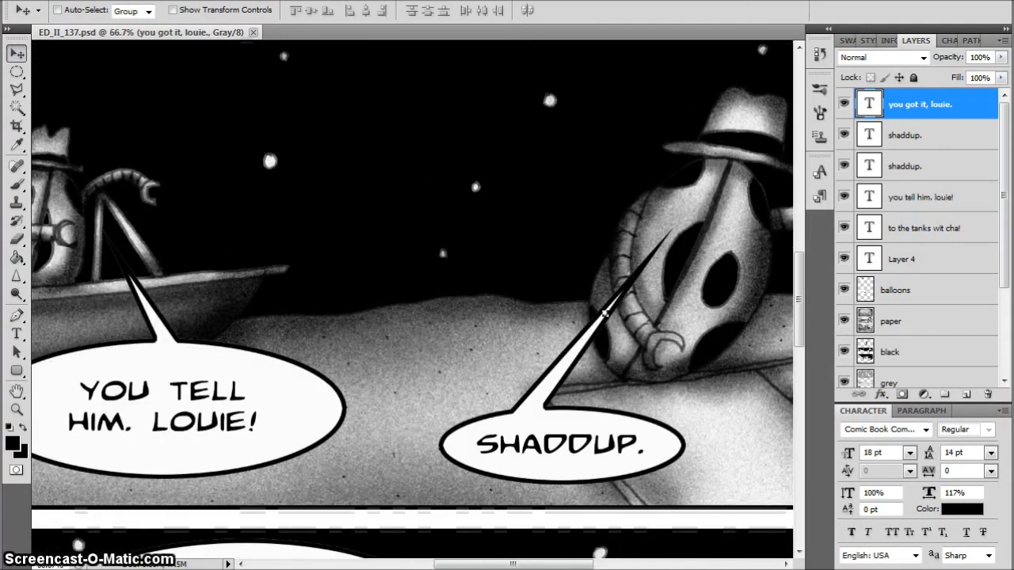
drag(519, 564, 432, 564)
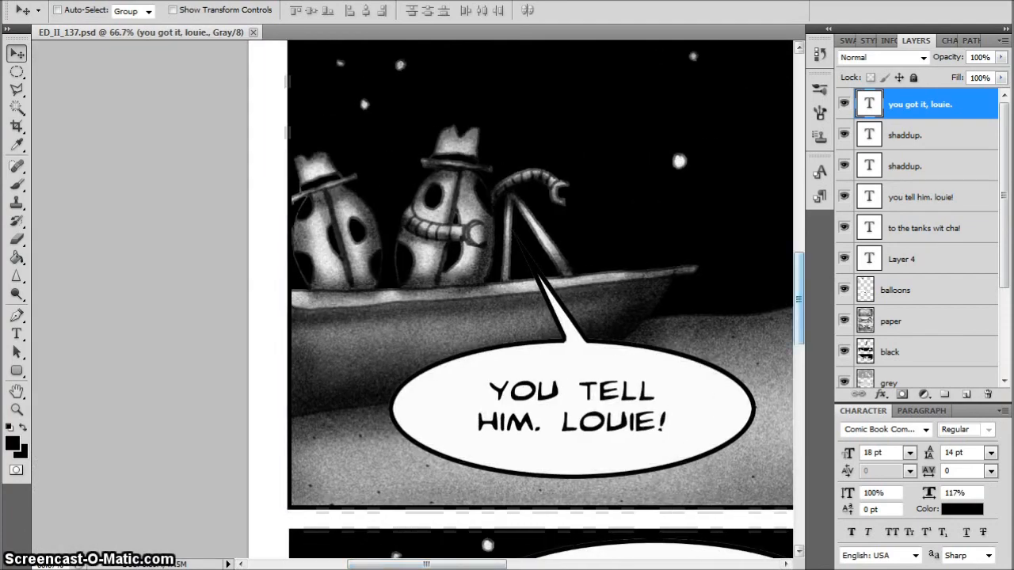
drag(799, 300, 799, 174)
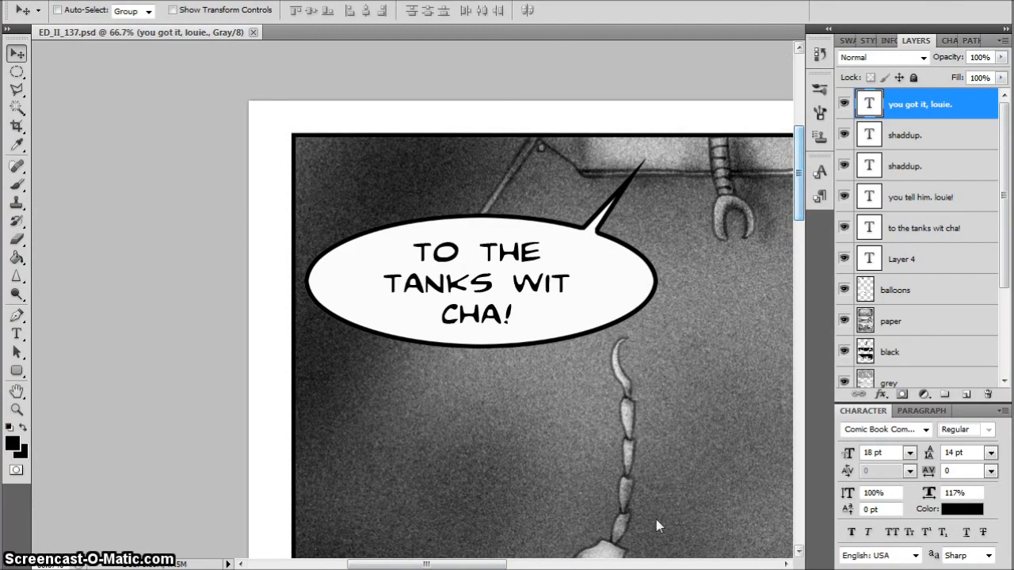
drag(470, 565, 555, 565)
drag(798, 172, 799, 423)
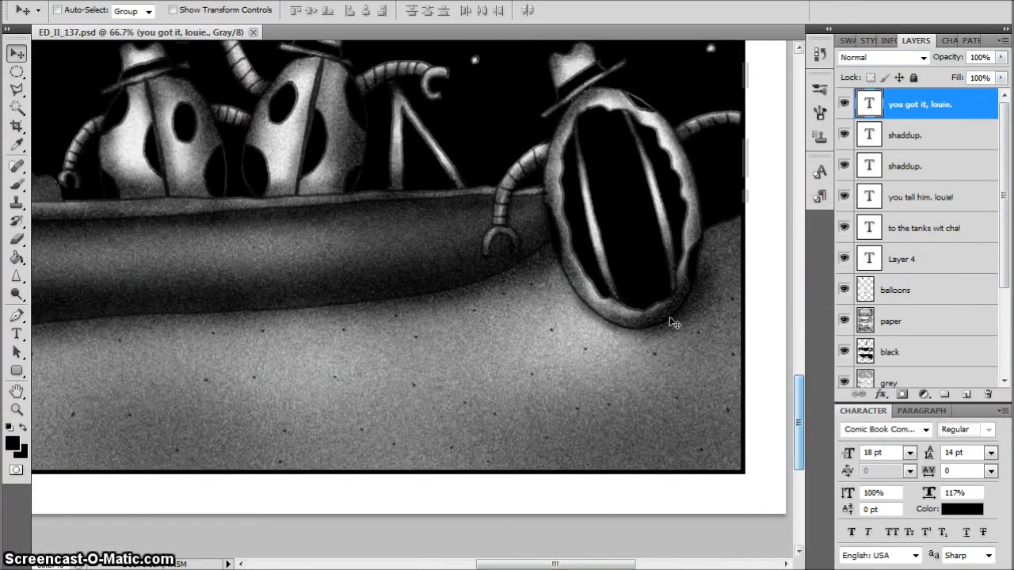
key(ctrl+0)
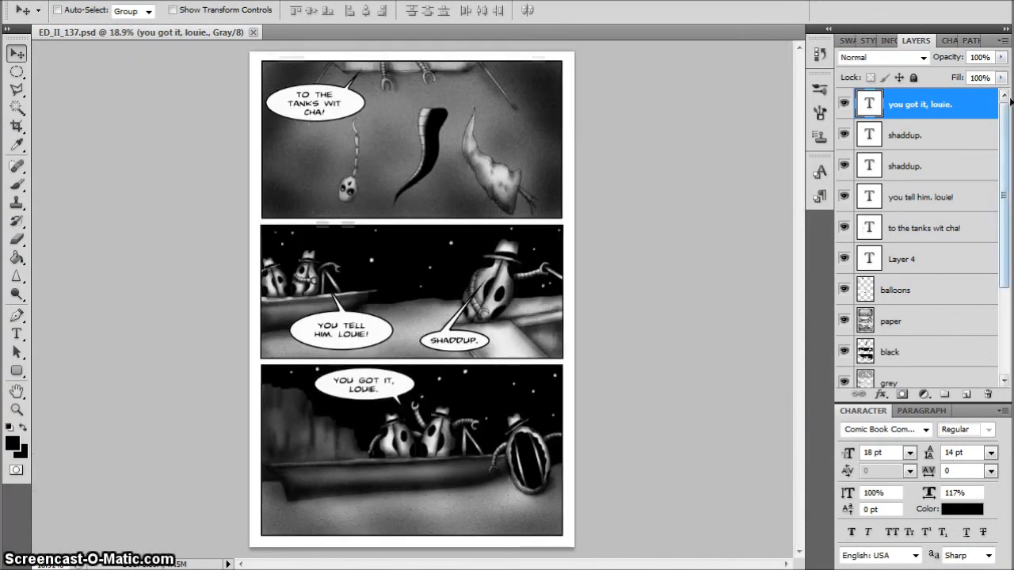
Merge all the text layers and the balloons layer into a single layer
shift+click(935, 293)
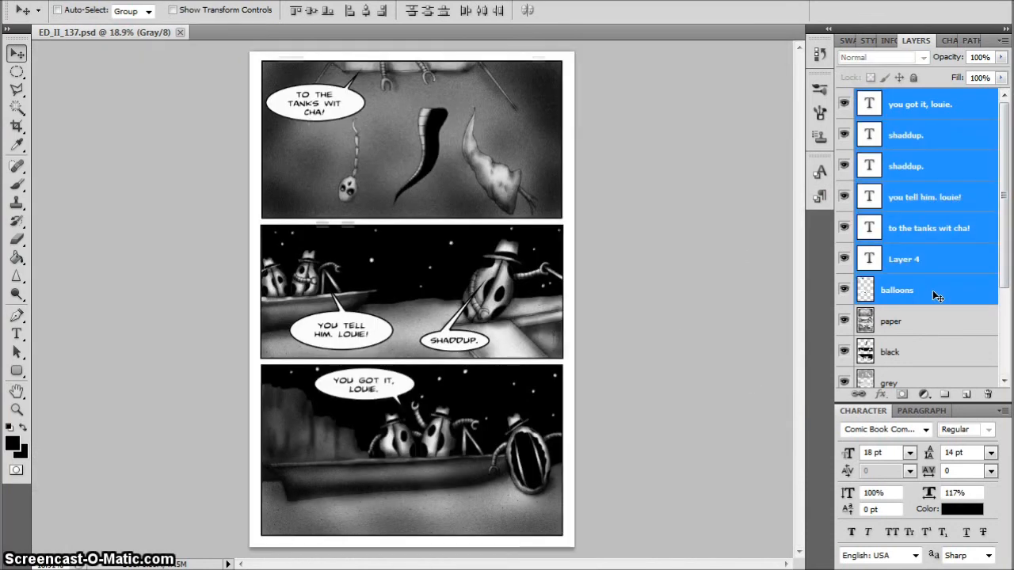
right_click(934, 293)
click(863, 529)
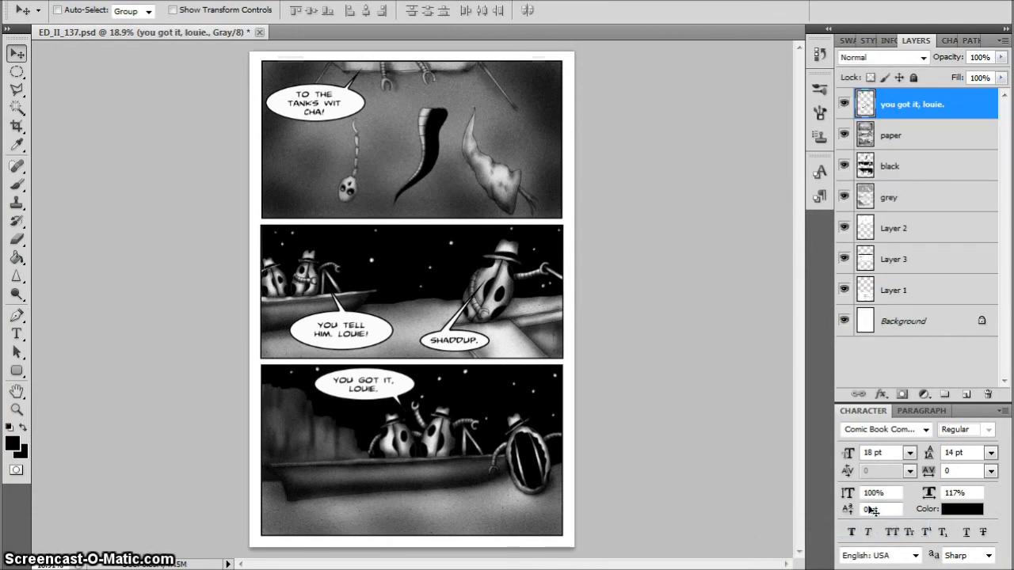
Merge the artwork layers from paper down to Layer 1 into one layer, leaving the Background separate
click(918, 135)
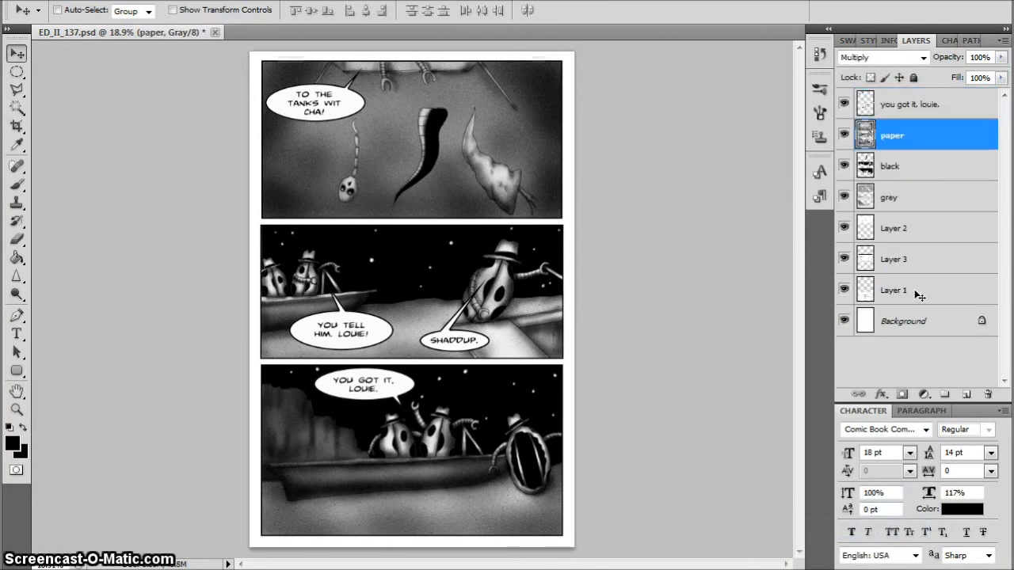
shift+click(919, 293)
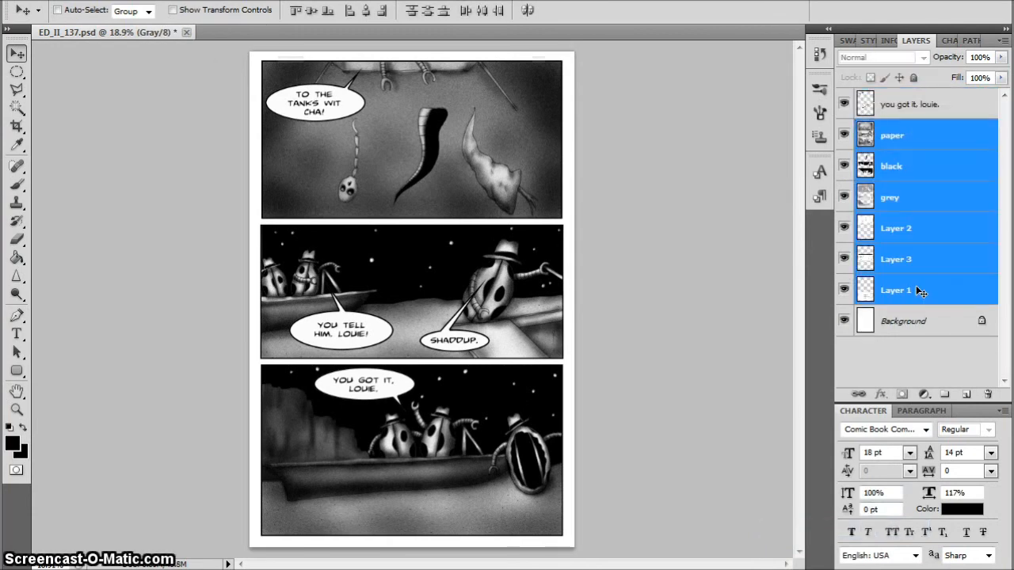
right_click(919, 293)
click(801, 528)
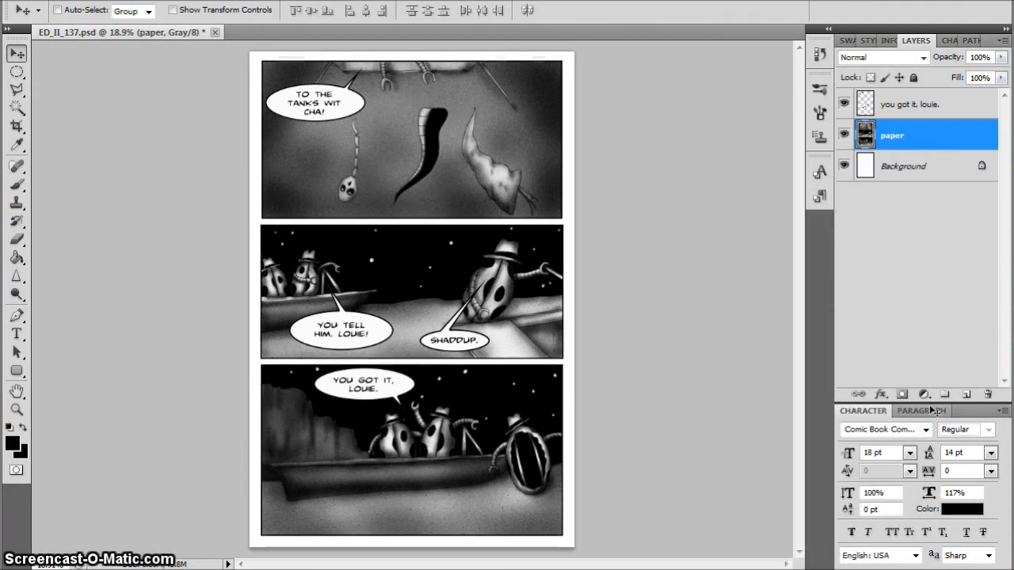
Hide and reshow the merged balloon and lettering layer to check it against the art, and save the document
click(845, 106)
click(844, 105)
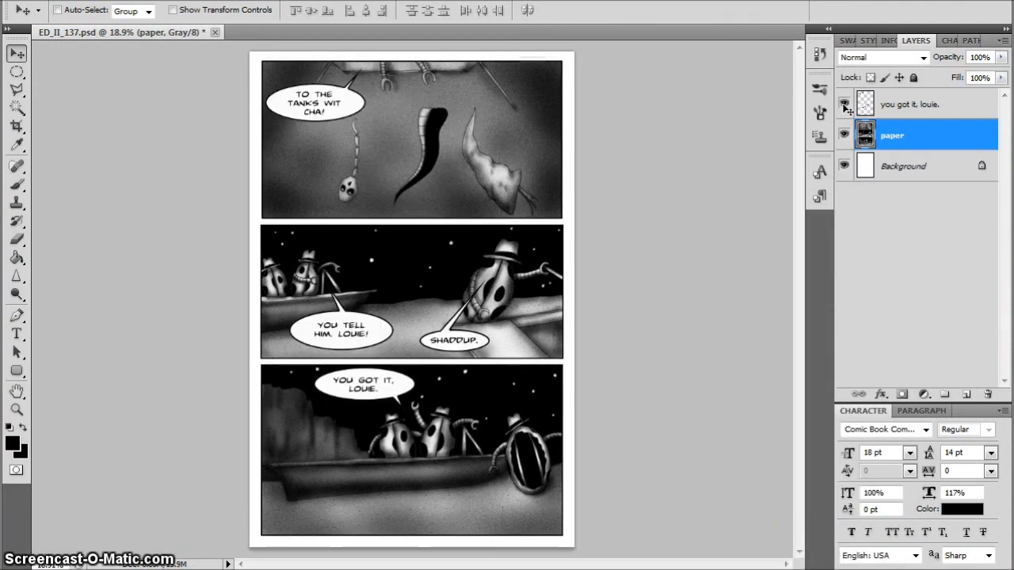
key(ctrl+s)
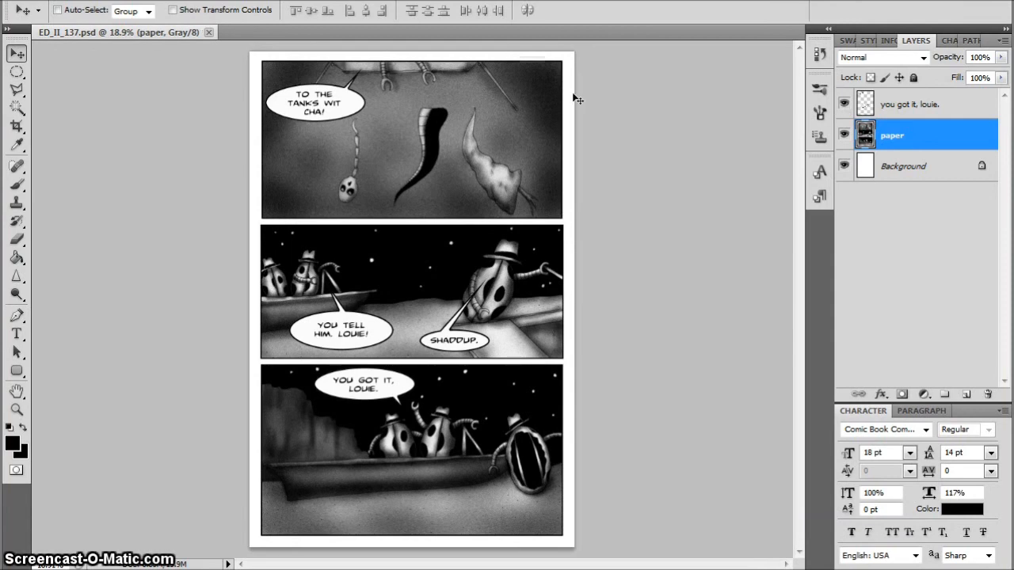